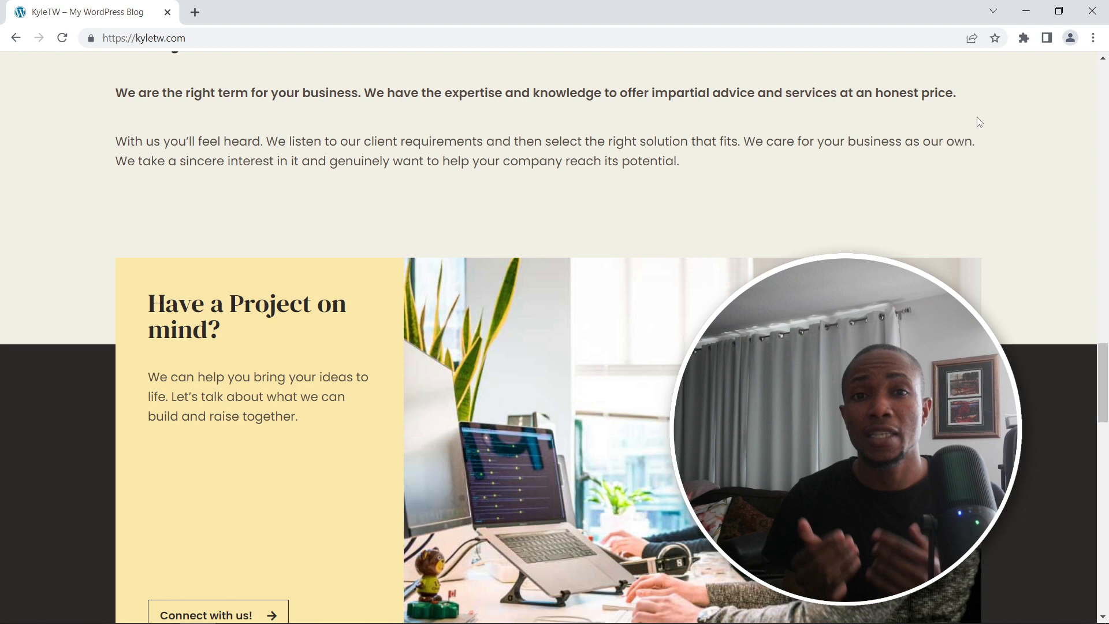
Scroll through the kyletw.com blog and its post cards, such as How To Buy Stocks
{"action": "scroll", "coordinate": [981, 123], "scroll_direction": "down", "scroll_amount": 3}
{"action": "scroll", "coordinate": [983, 124], "scroll_direction": "down", "scroll_amount": 1}
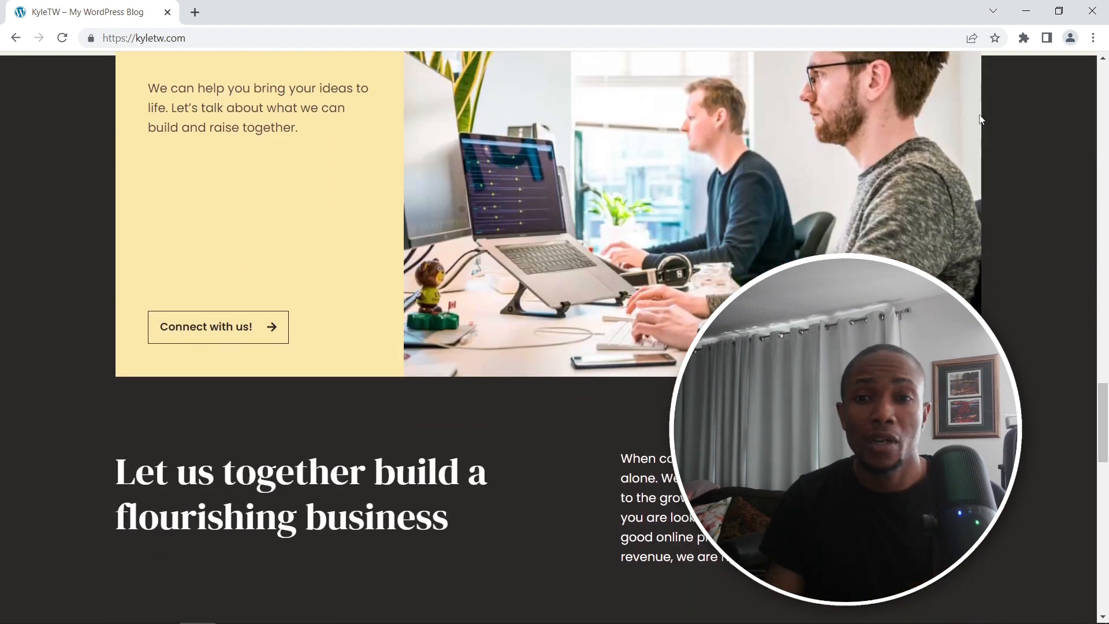
{"action": "scroll", "coordinate": [982, 115], "scroll_direction": "down", "scroll_amount": 8}
{"action": "scroll", "coordinate": [977, 104], "scroll_direction": "down", "scroll_amount": 5}
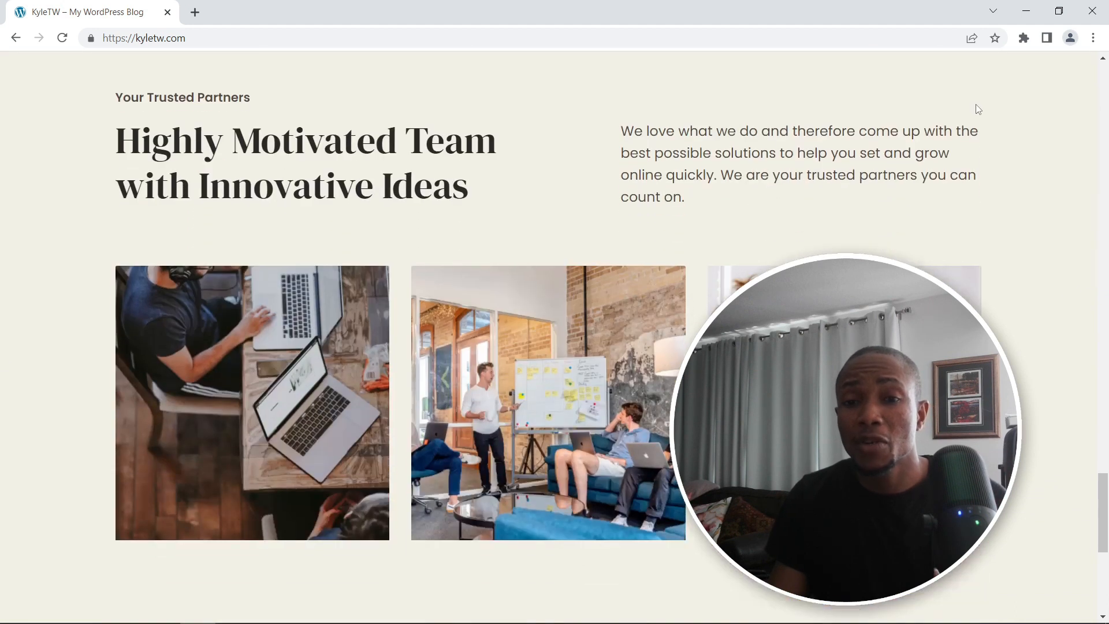
{"action": "scroll", "coordinate": [983, 125], "scroll_direction": "down", "scroll_amount": 2}
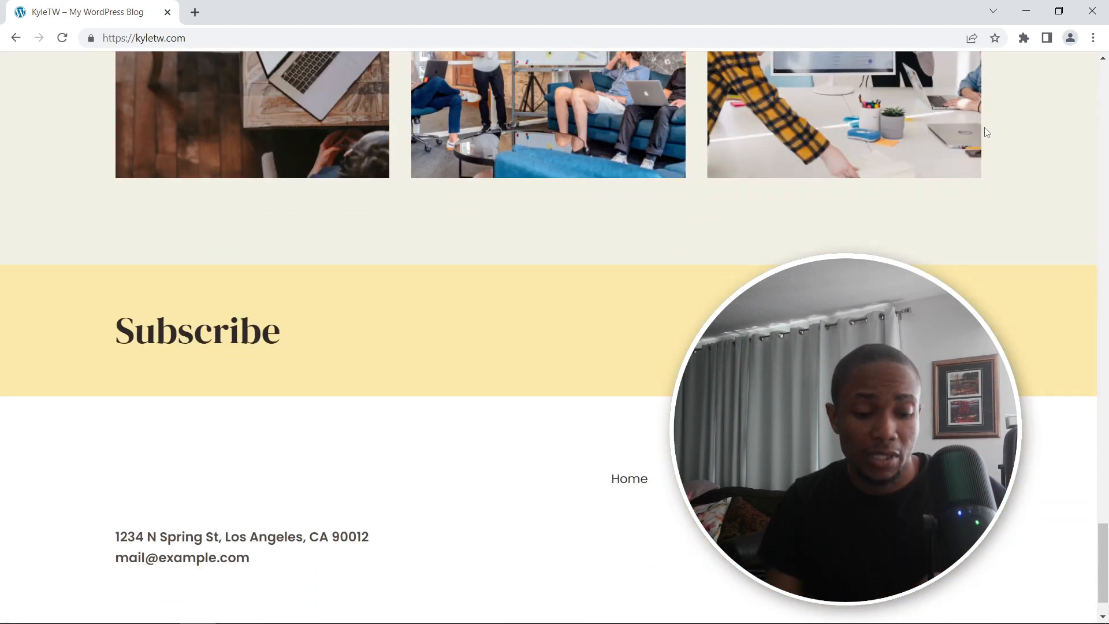
{"action": "scroll", "coordinate": [985, 132], "scroll_direction": "down", "scroll_amount": 1}
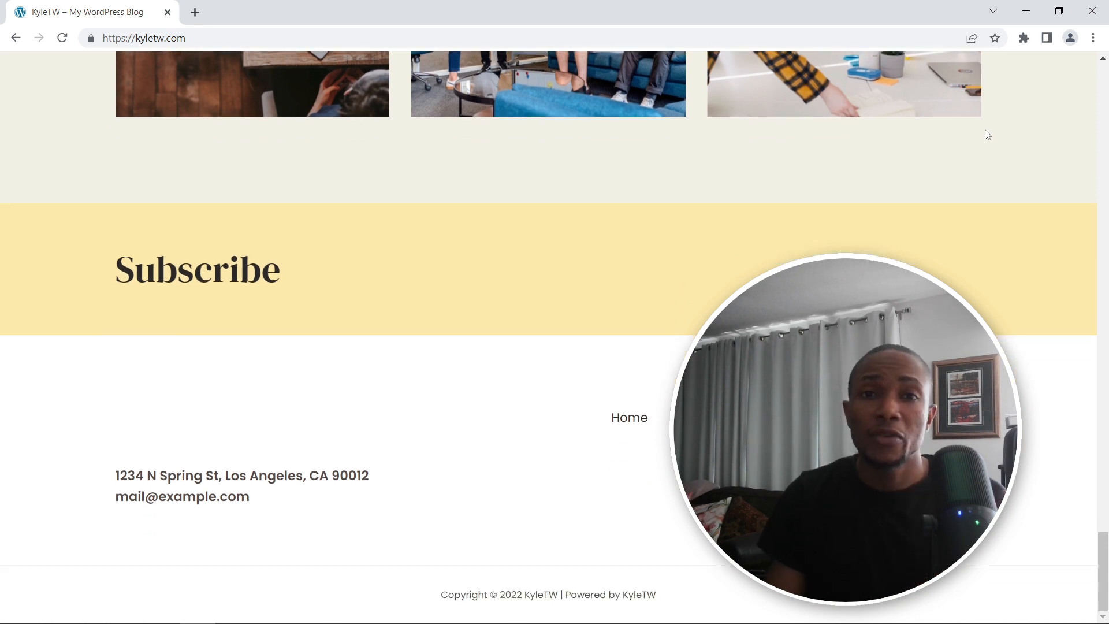
{"action": "scroll", "coordinate": [987, 134], "scroll_direction": "up", "scroll_amount": 1}
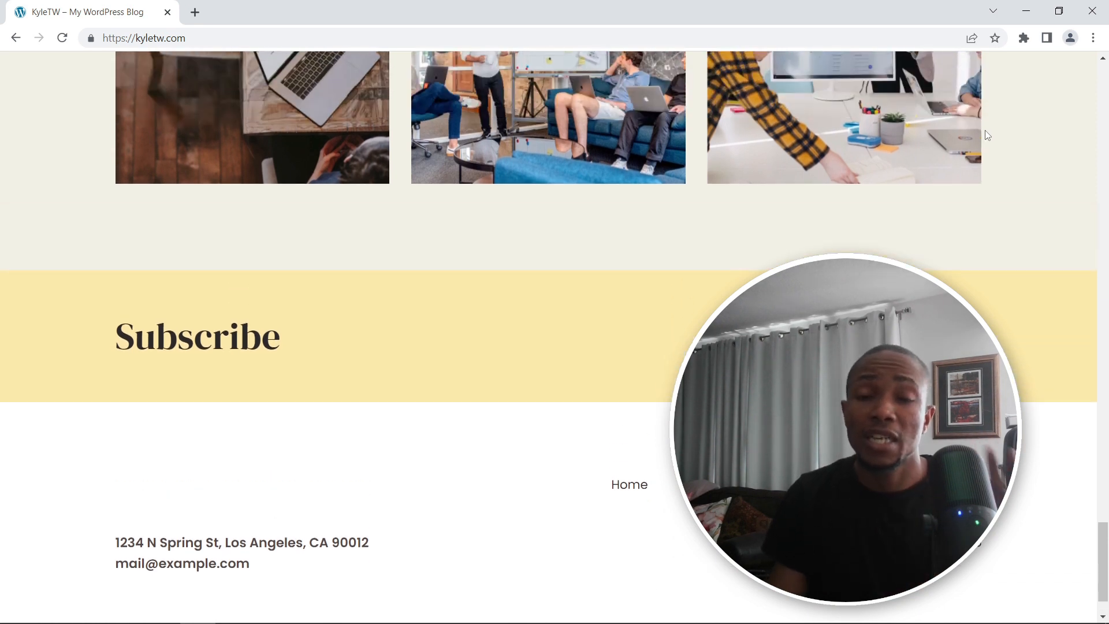
{"action": "scroll", "coordinate": [984, 129], "scroll_direction": "up", "scroll_amount": 10}
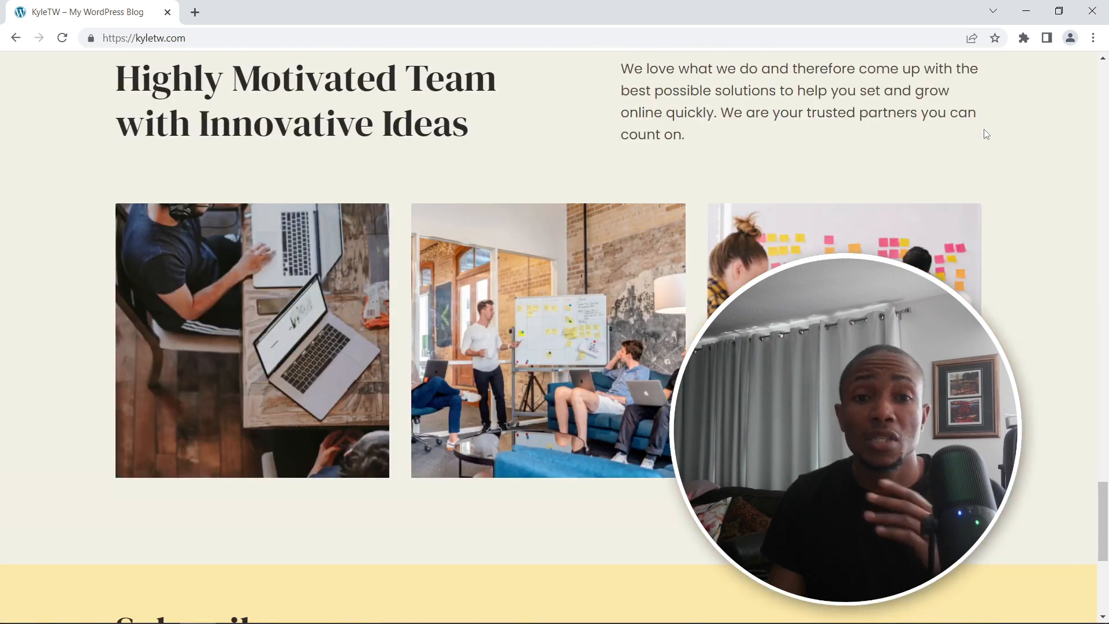
{"action": "scroll", "coordinate": [975, 124], "scroll_direction": "up", "scroll_amount": 10}
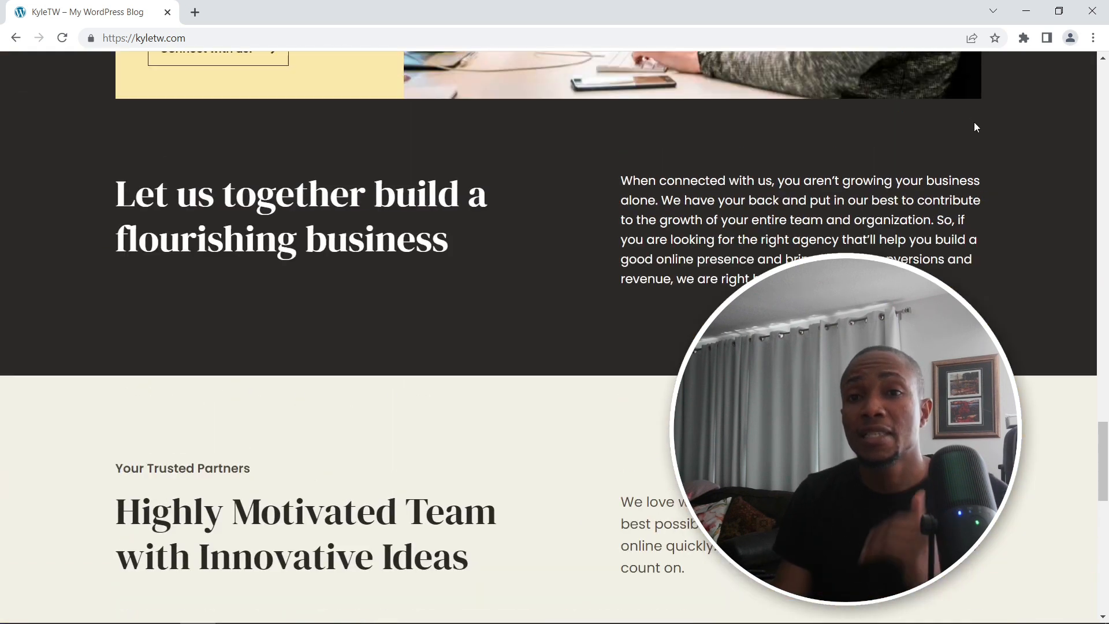
{"action": "scroll", "coordinate": [982, 152], "scroll_direction": "up", "scroll_amount": 5}
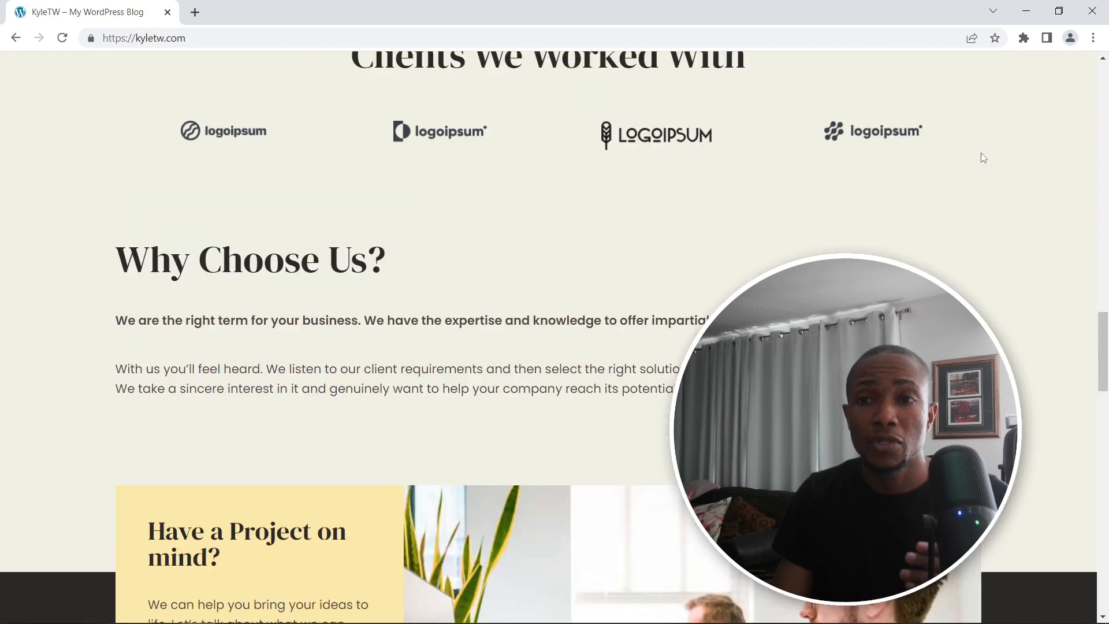
{"action": "scroll", "coordinate": [982, 157], "scroll_direction": "up", "scroll_amount": 4}
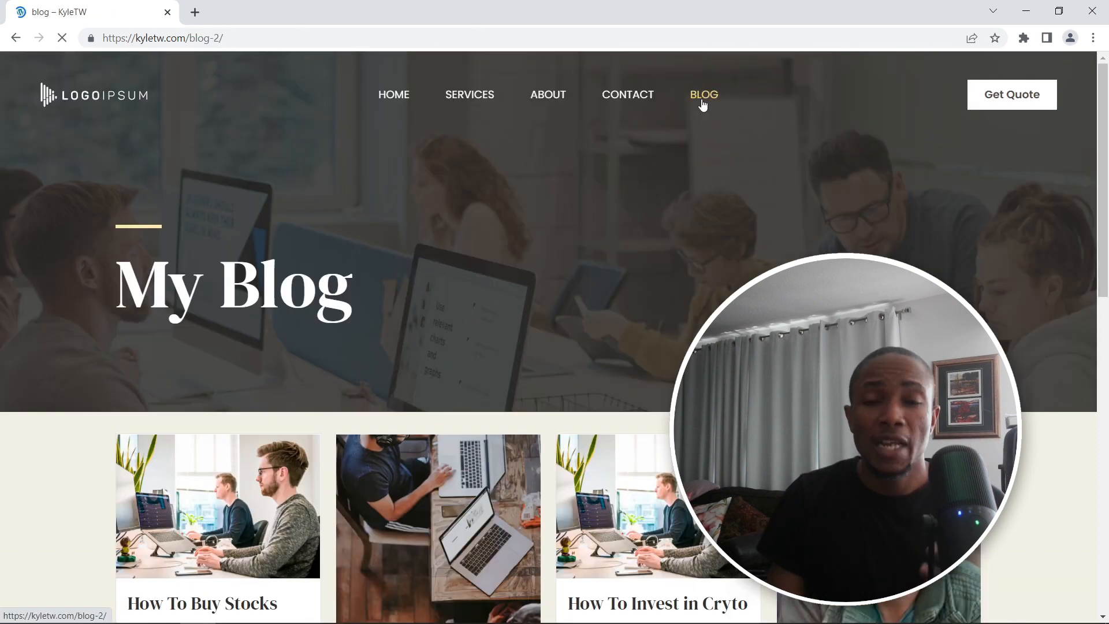
{"action": "scroll", "coordinate": [703, 100], "scroll_direction": "down", "scroll_amount": 8}
{"action": "scroll", "coordinate": [703, 102], "scroll_direction": "down", "scroll_amount": 1}
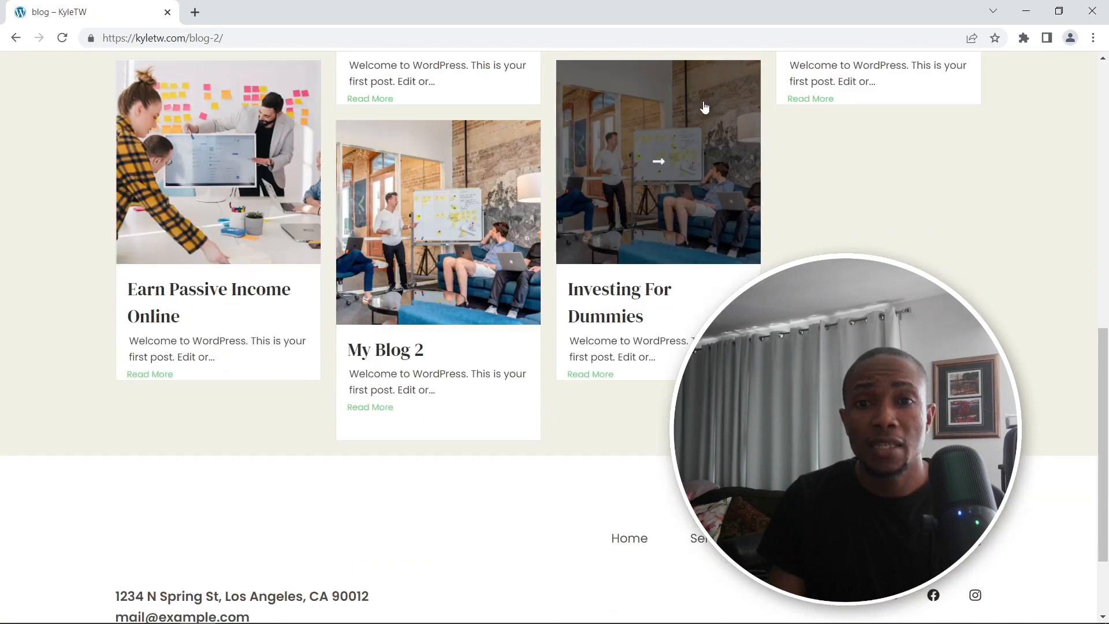
{"action": "scroll", "coordinate": [799, 207], "scroll_direction": "up", "scroll_amount": 1}
{"action": "scroll", "coordinate": [799, 207], "scroll_direction": "up", "scroll_amount": 9}
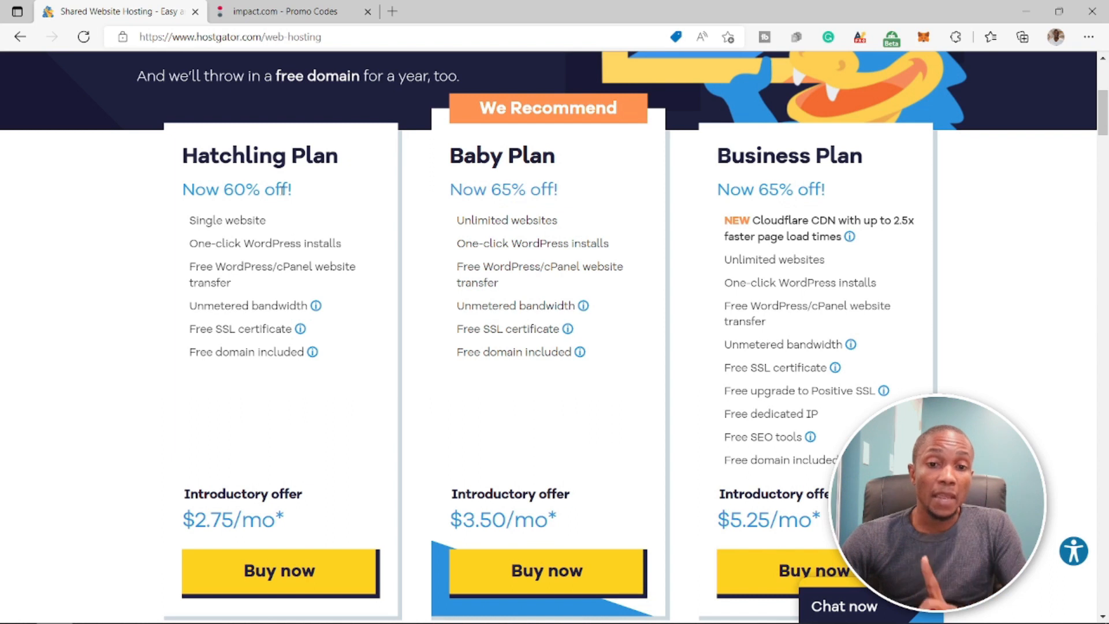
{"action": "scroll", "coordinate": [283, 211], "scroll_direction": "down", "scroll_amount": 1}
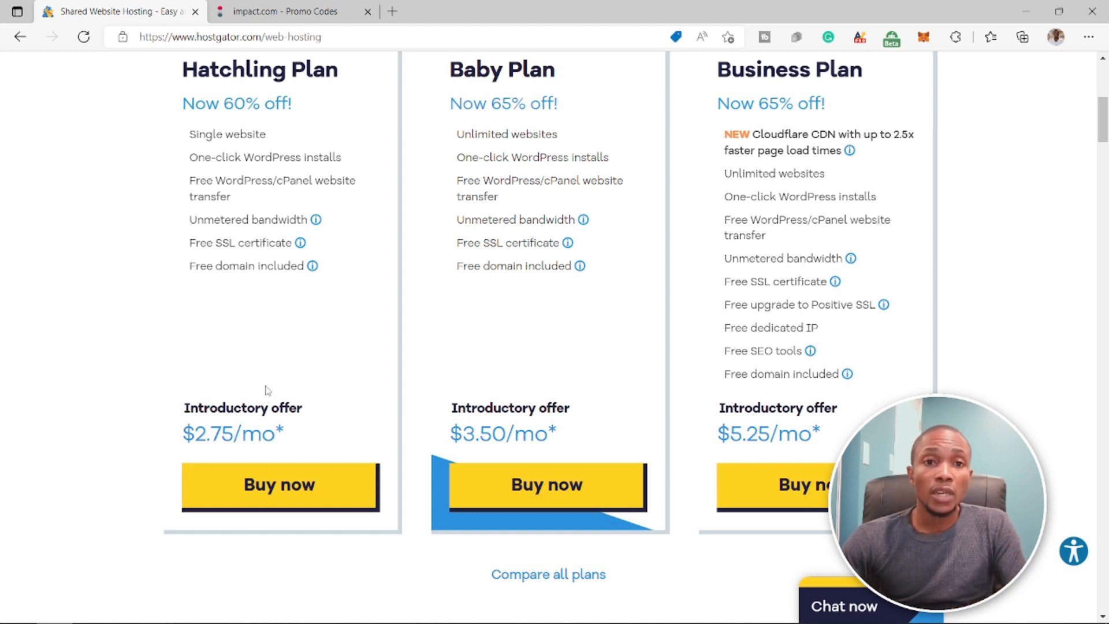
Start the Hatchling checkout with free domain kyletw.com, domain privacy off, and check billing cycles
{"action": "left_click", "coordinate": [269, 498]}
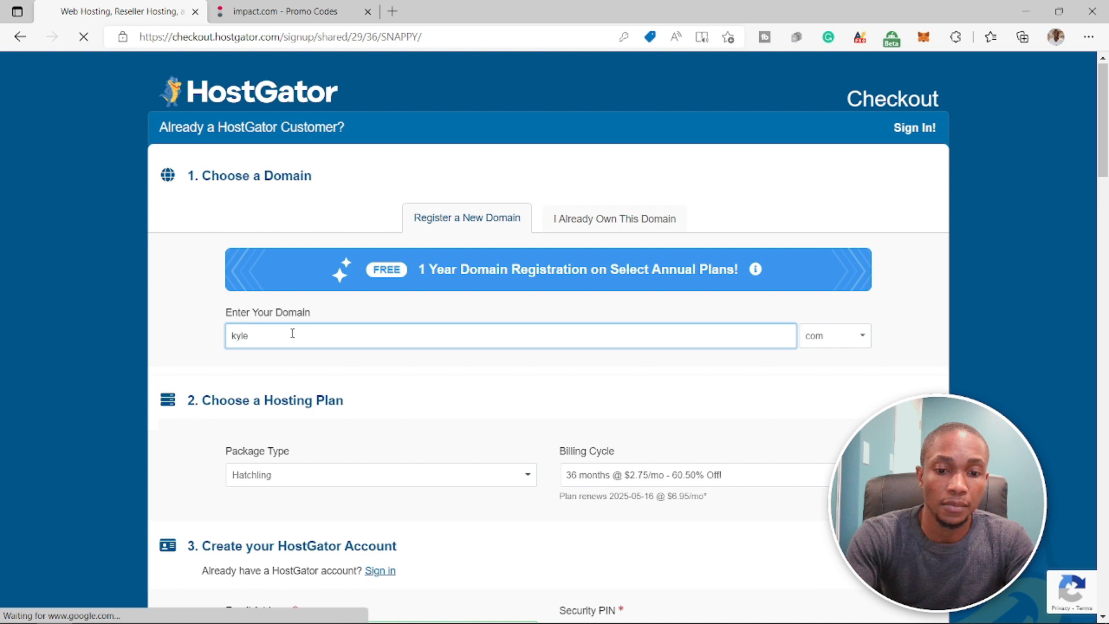
{"action": "type", "text": "tw"}
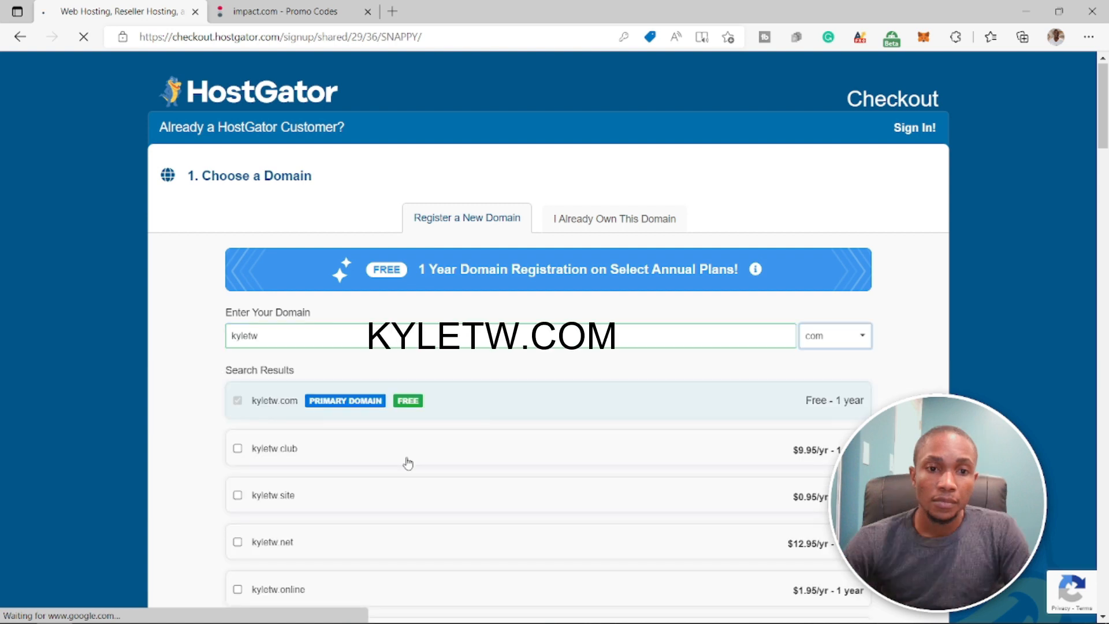
{"action": "scroll", "coordinate": [408, 462], "scroll_direction": "down", "scroll_amount": 10}
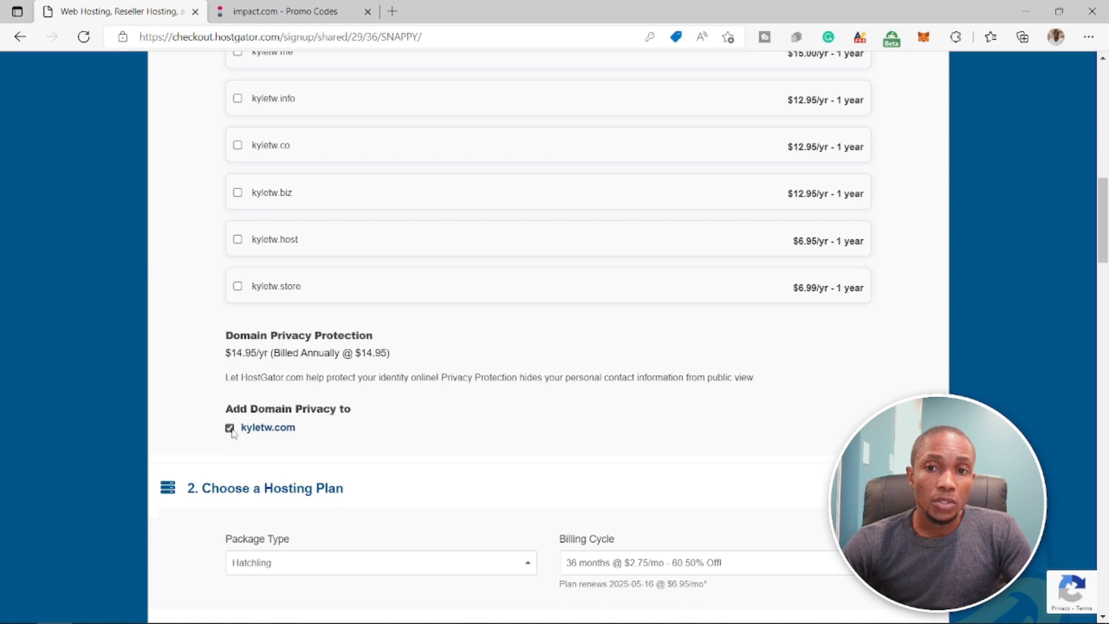
{"action": "left_click", "coordinate": [230, 429]}
{"action": "scroll", "coordinate": [367, 441], "scroll_direction": "down", "scroll_amount": 3}
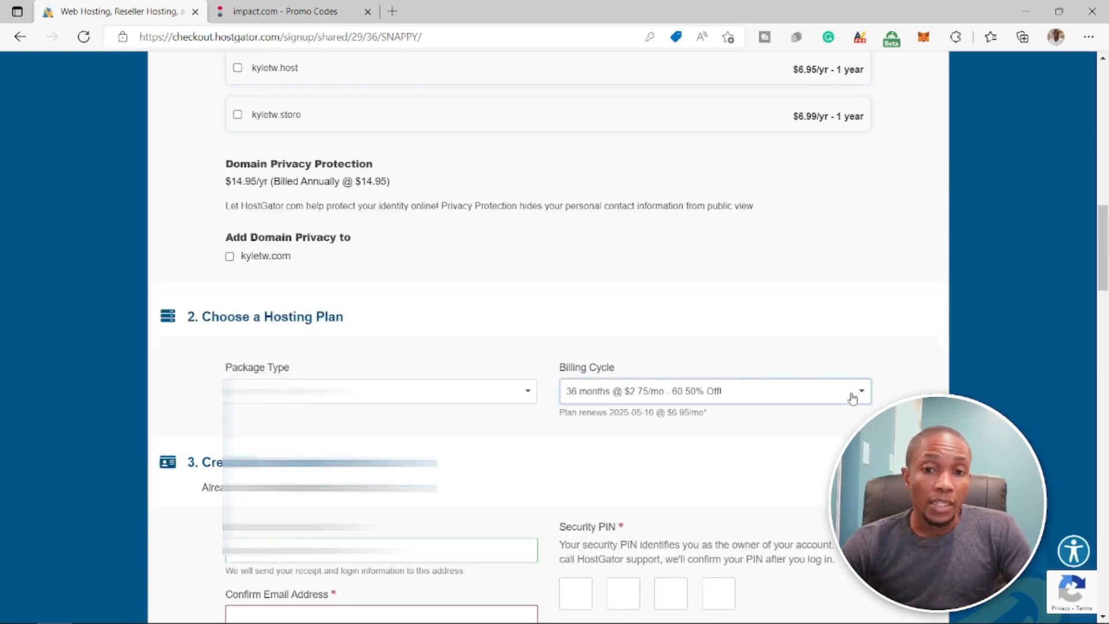
{"action": "left_click", "coordinate": [852, 398]}
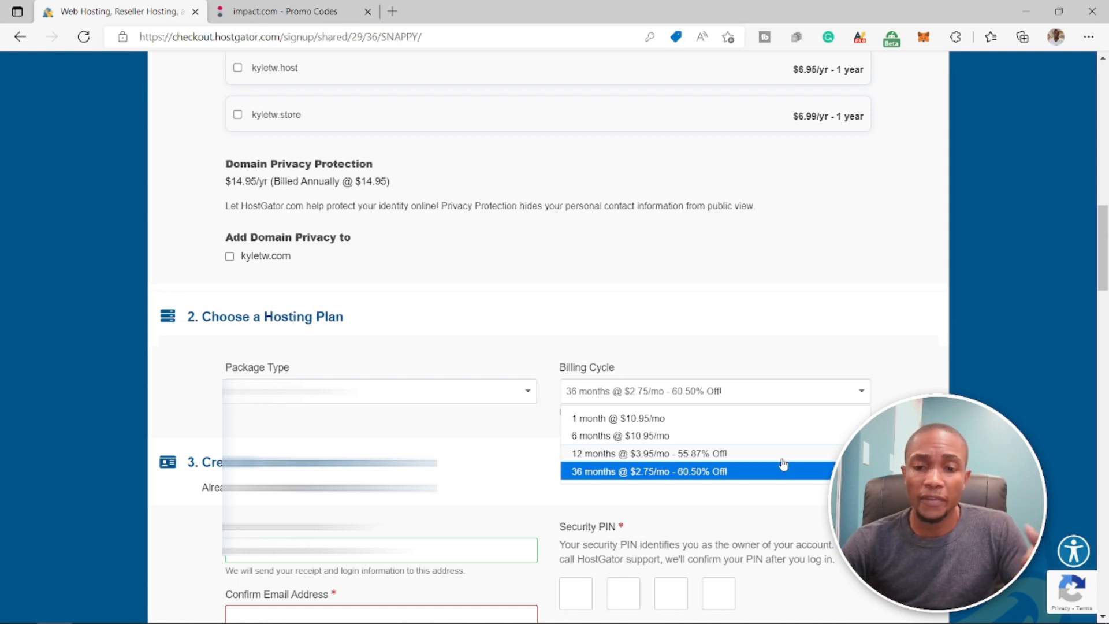
Keep the 36-month billing cycle and begin entering the security PIN
{"action": "scroll", "coordinate": [783, 462], "scroll_direction": "down", "scroll_amount": 3}
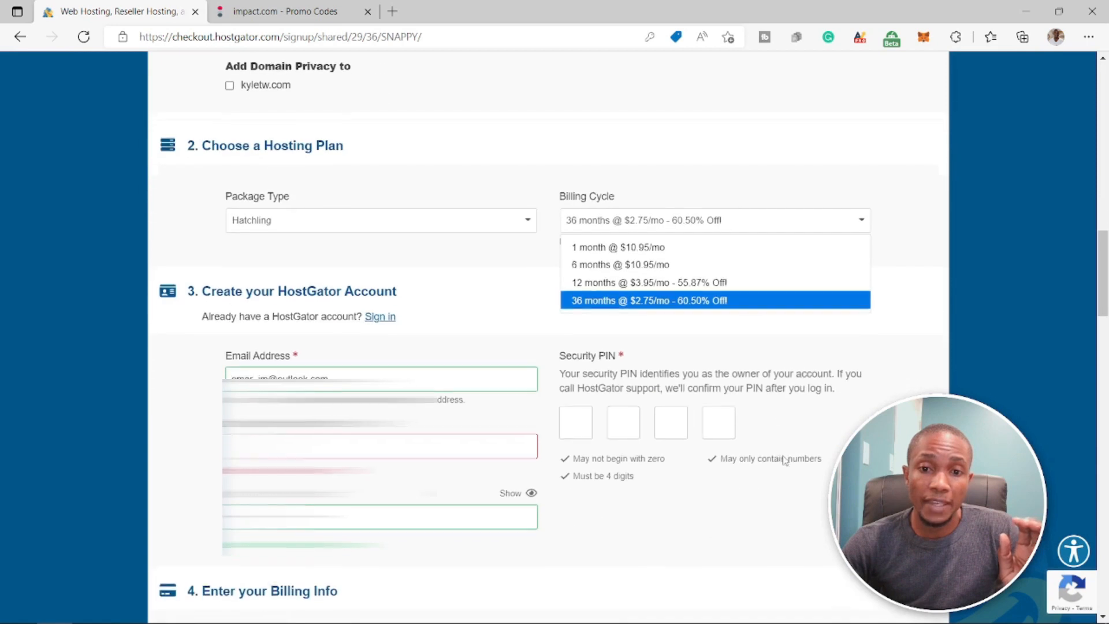
{"action": "left_click", "coordinate": [593, 424]}
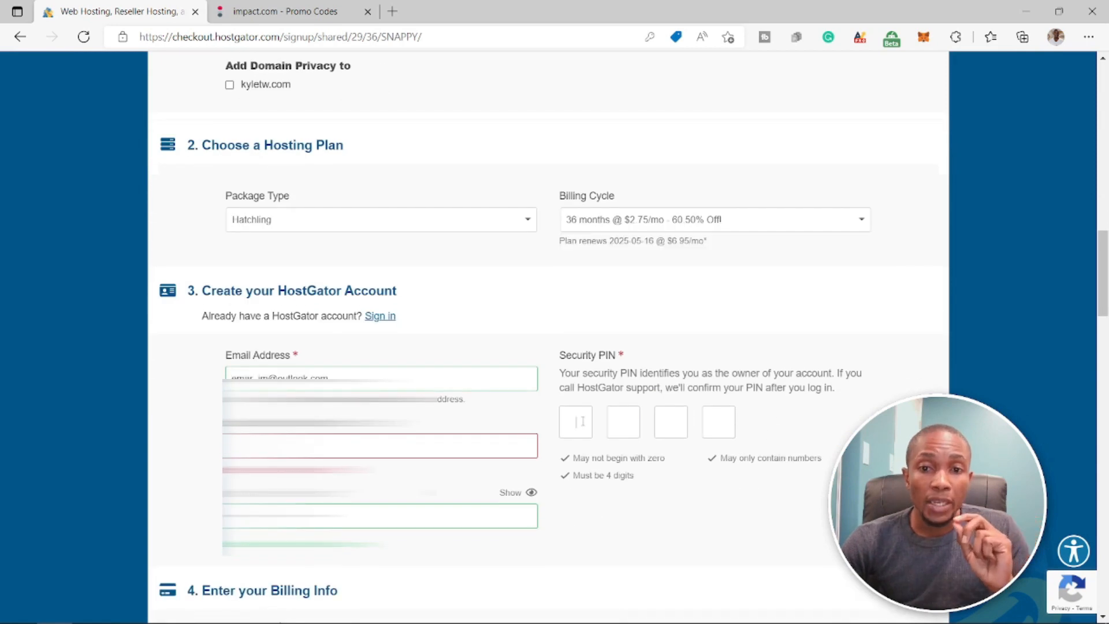
{"action": "left_click", "coordinate": [584, 422]}
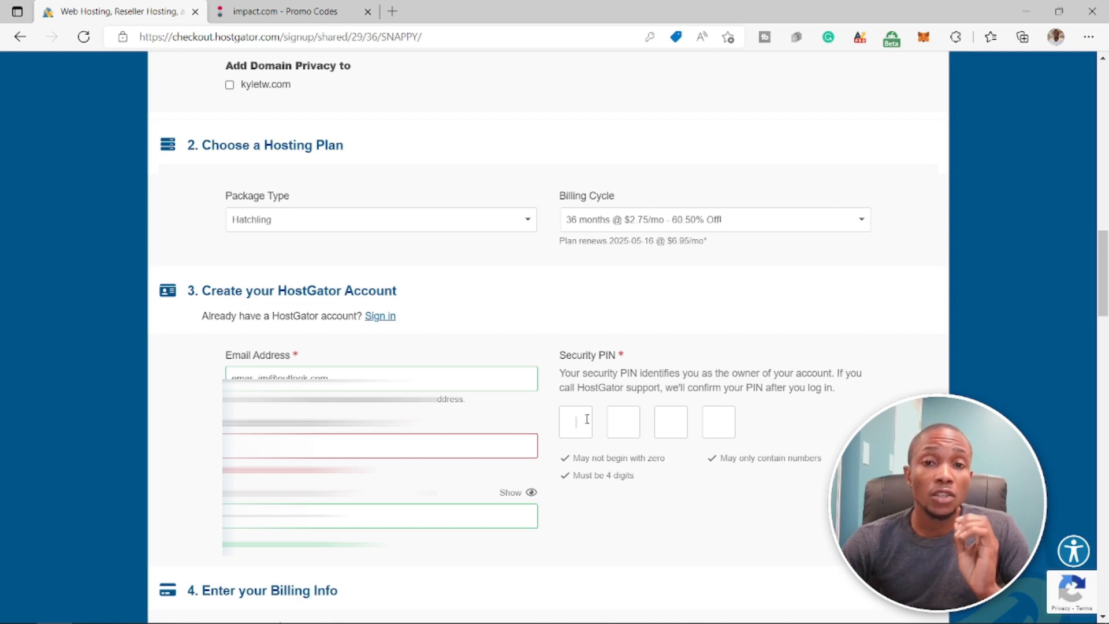
{"action": "left_click", "coordinate": [587, 418]}
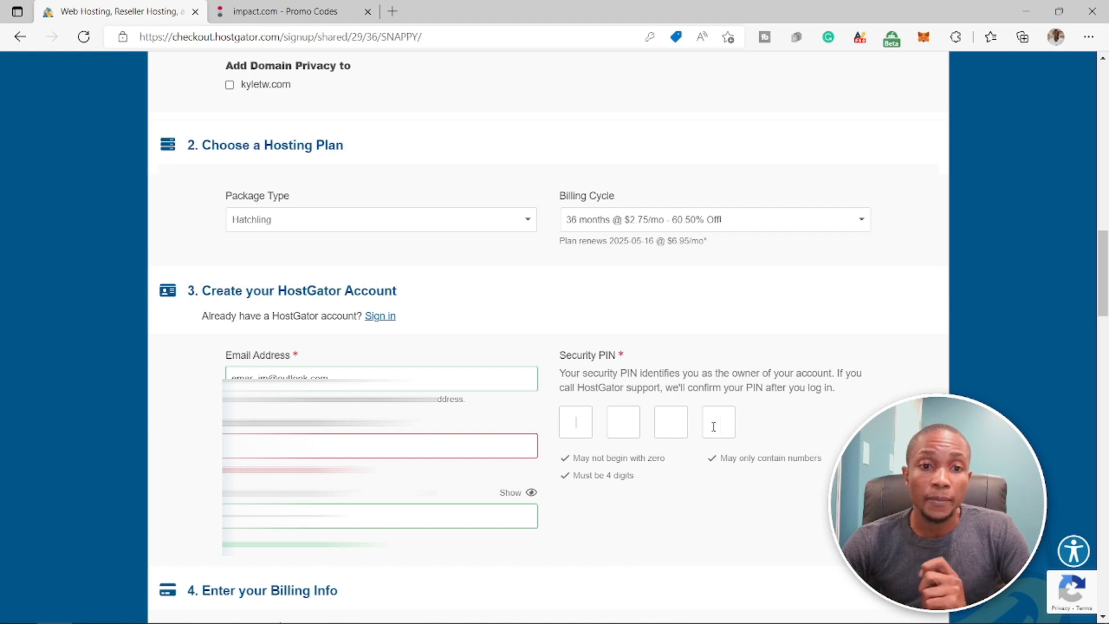
{"action": "scroll", "coordinate": [690, 430], "scroll_direction": "down", "scroll_amount": 1}
{"action": "scroll", "coordinate": [687, 429], "scroll_direction": "down", "scroll_amount": 1}
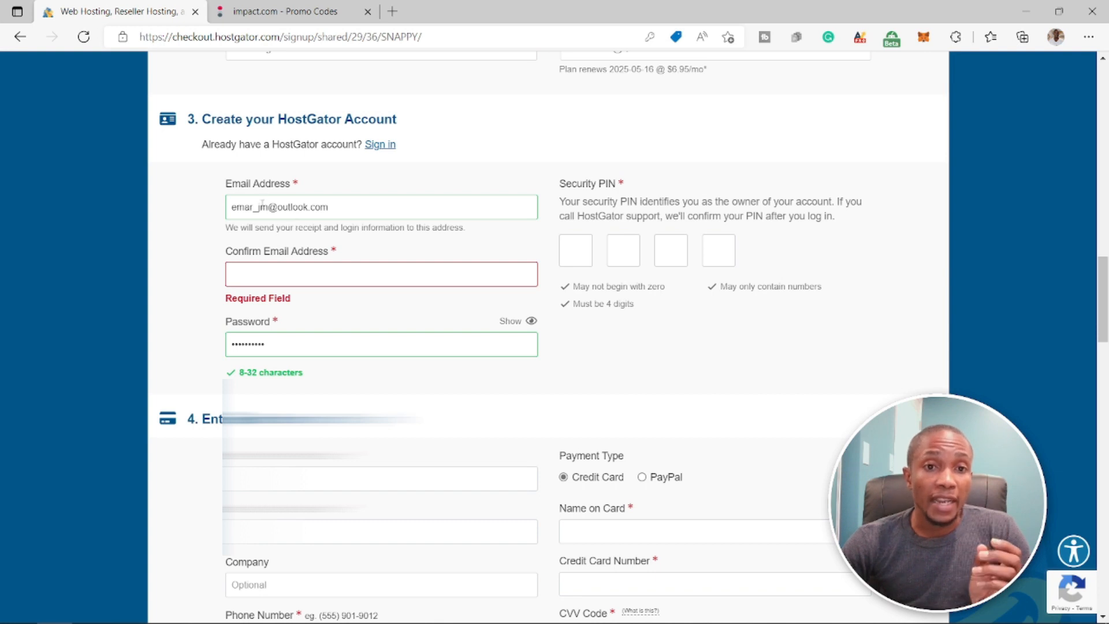
Copy the entered email into the confirmation email field, then type the four-digit security PIN
{"action": "left_click", "coordinate": [293, 276]}
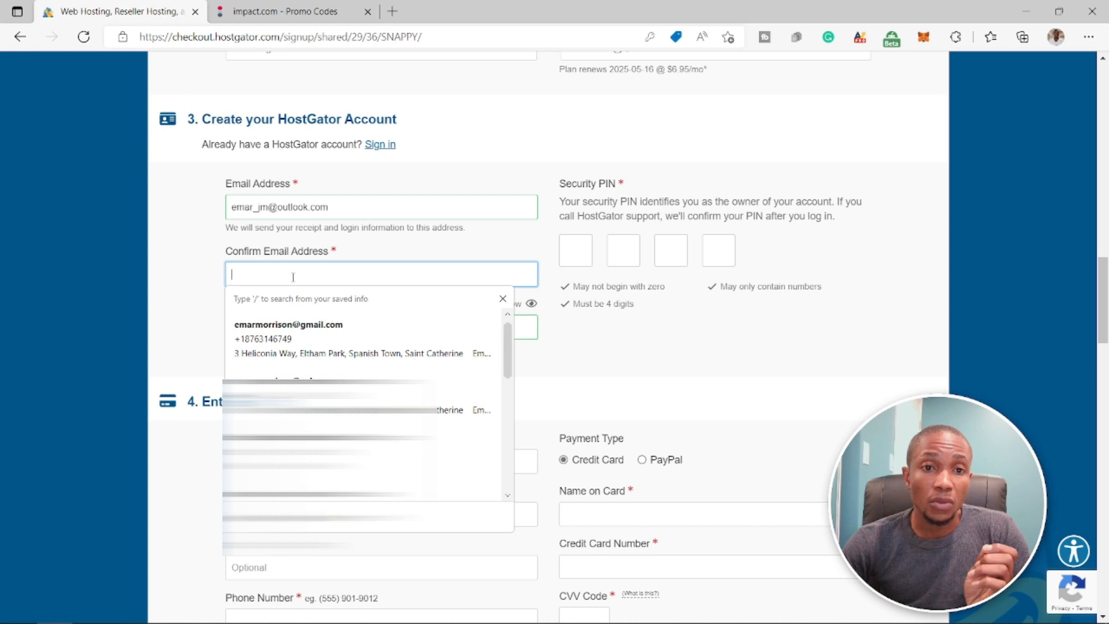
{"action": "left_click", "coordinate": [670, 335]}
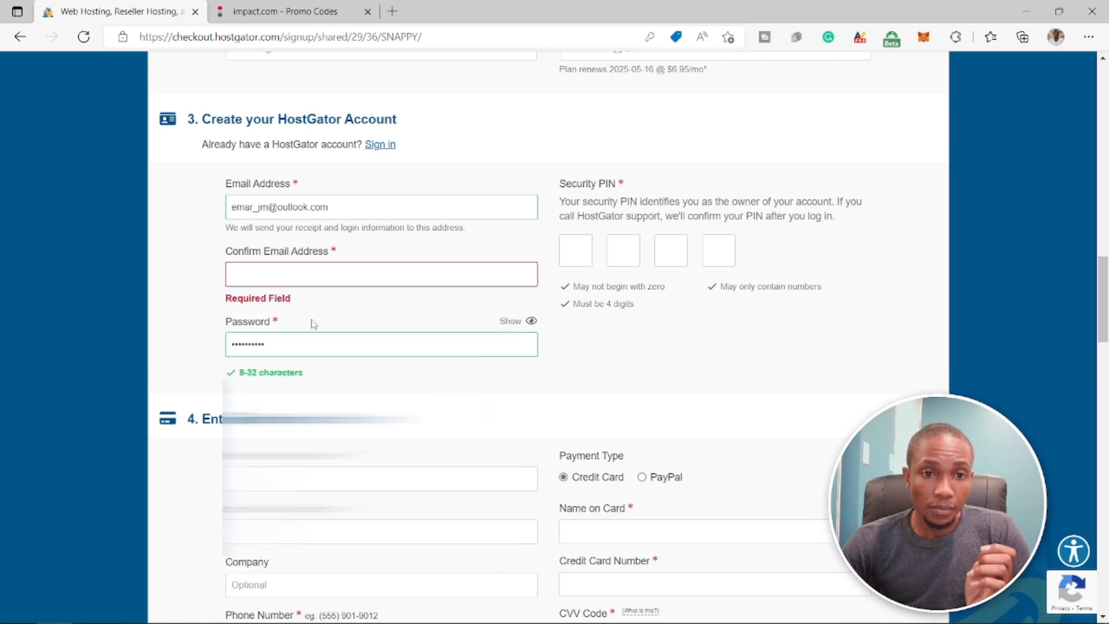
{"action": "left_click", "coordinate": [275, 277]}
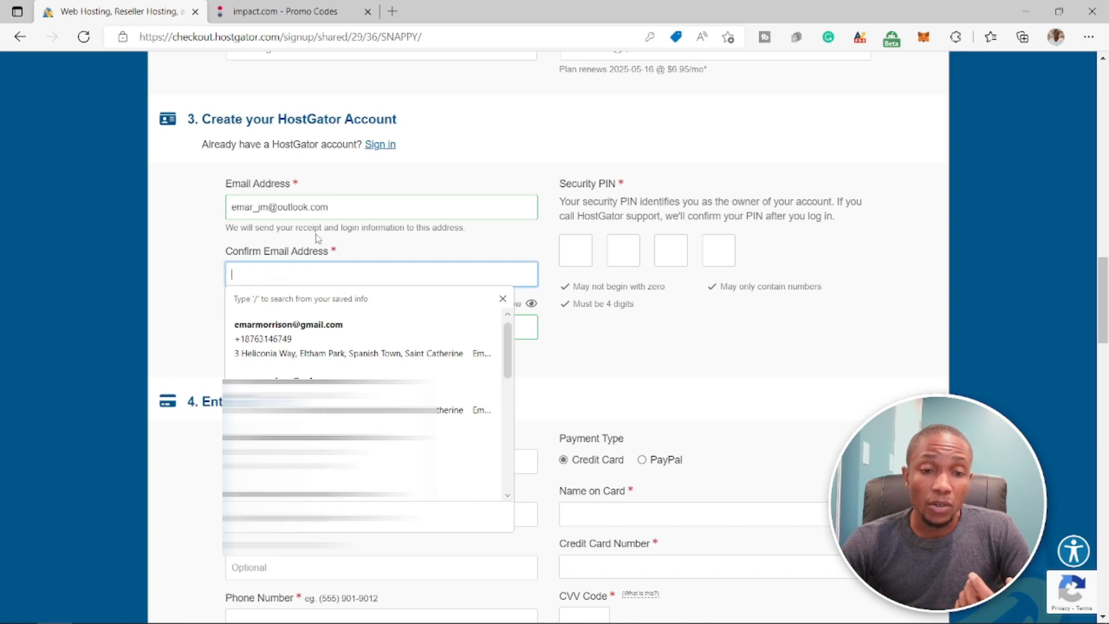
{"action": "left_click_drag", "start_coordinate": [333, 216], "coordinate": [229, 211]}
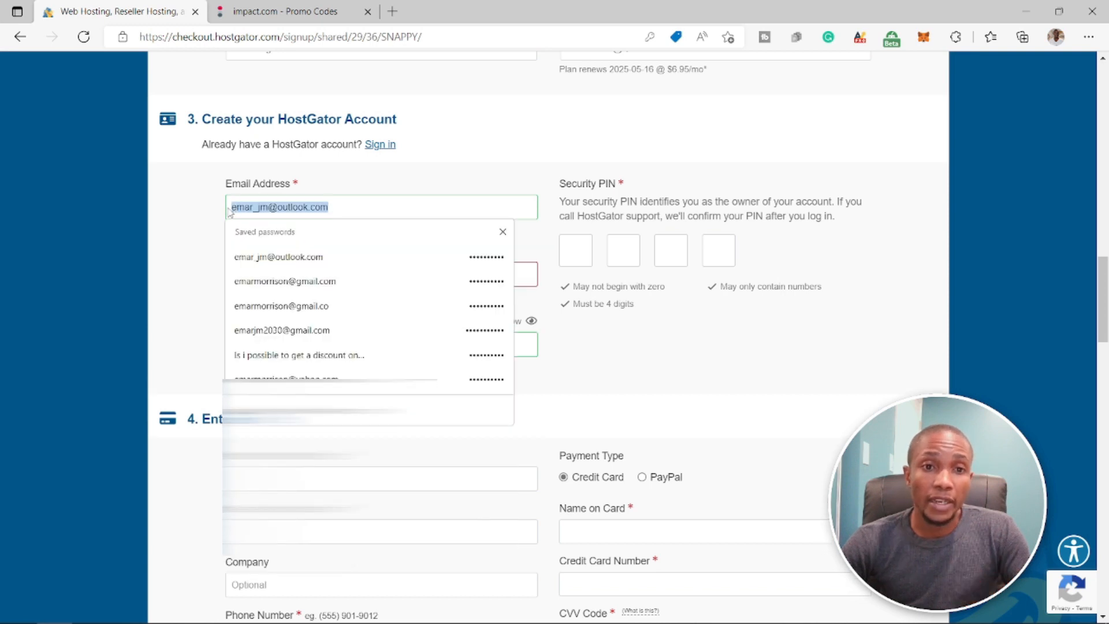
{"action": "right_click", "coordinate": [238, 208]}
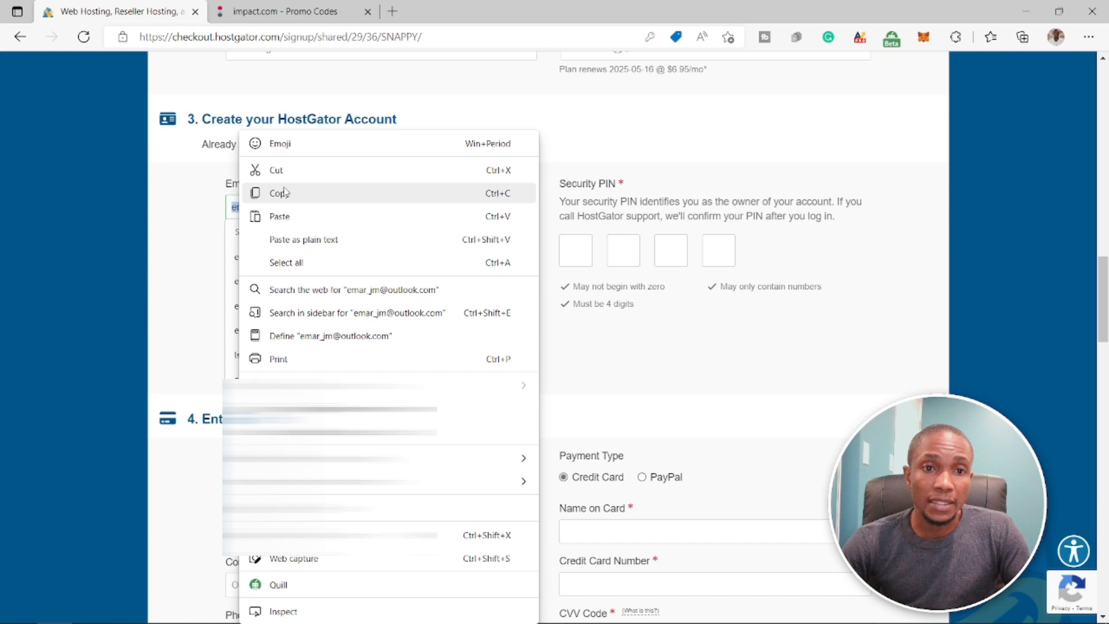
{"action": "left_click", "coordinate": [283, 192]}
{"action": "left_click", "coordinate": [322, 268]}
{"action": "key", "text": "ctrl+v"}
{"action": "left_click", "coordinate": [580, 248]}
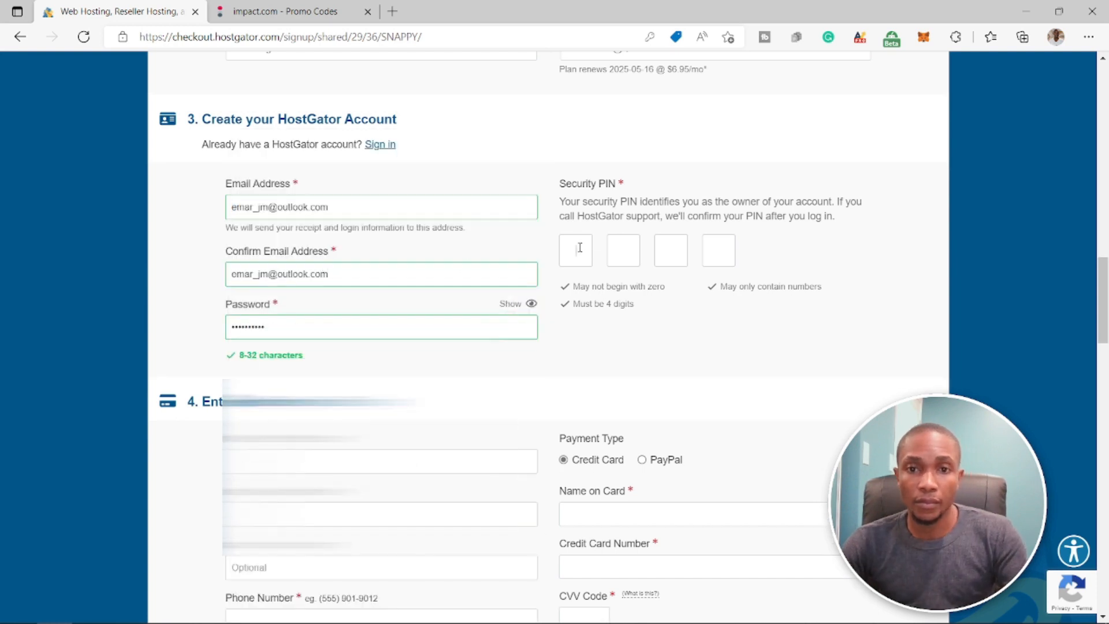
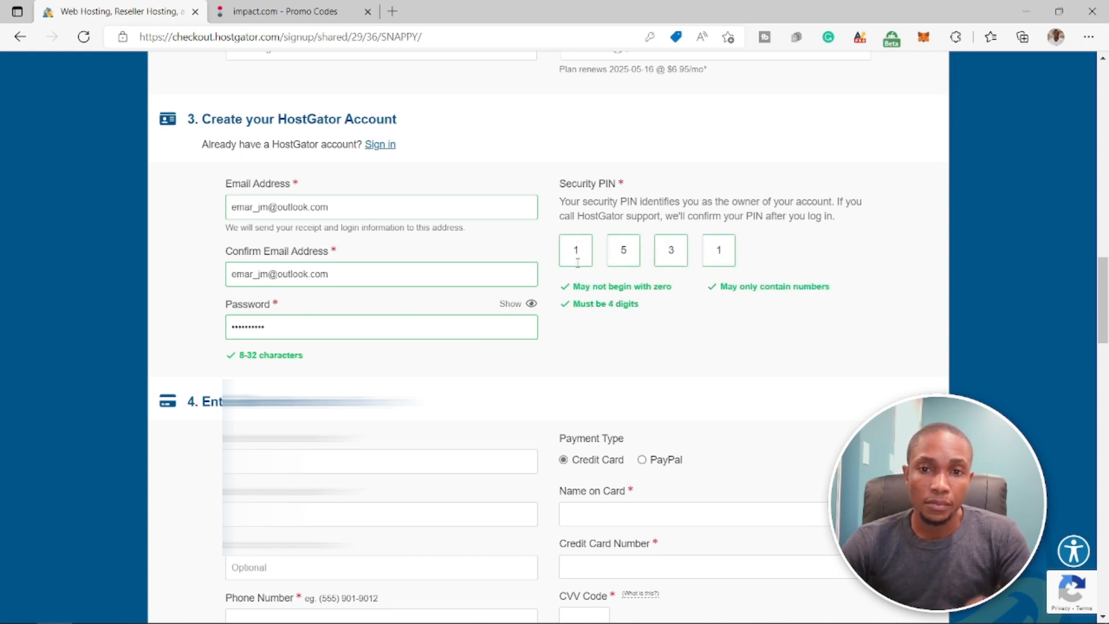
Autofill billing name and address from the saved profile, choose PayPal, and enter a placeholder zip code
{"action": "scroll", "coordinate": [580, 276], "scroll_direction": "down", "scroll_amount": 3}
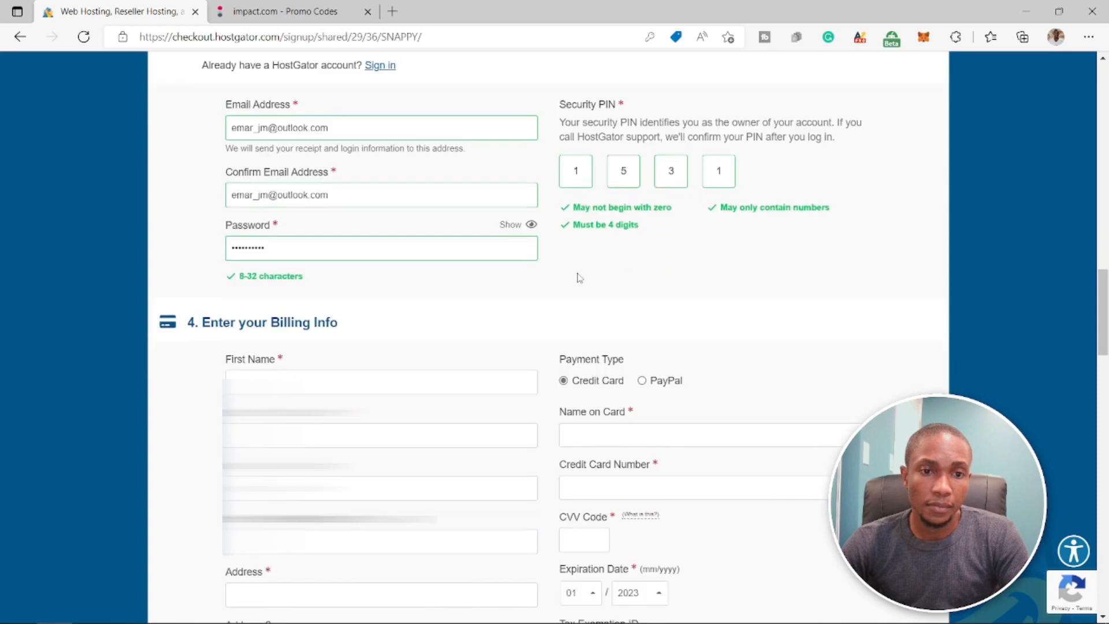
{"action": "left_click", "coordinate": [340, 290]}
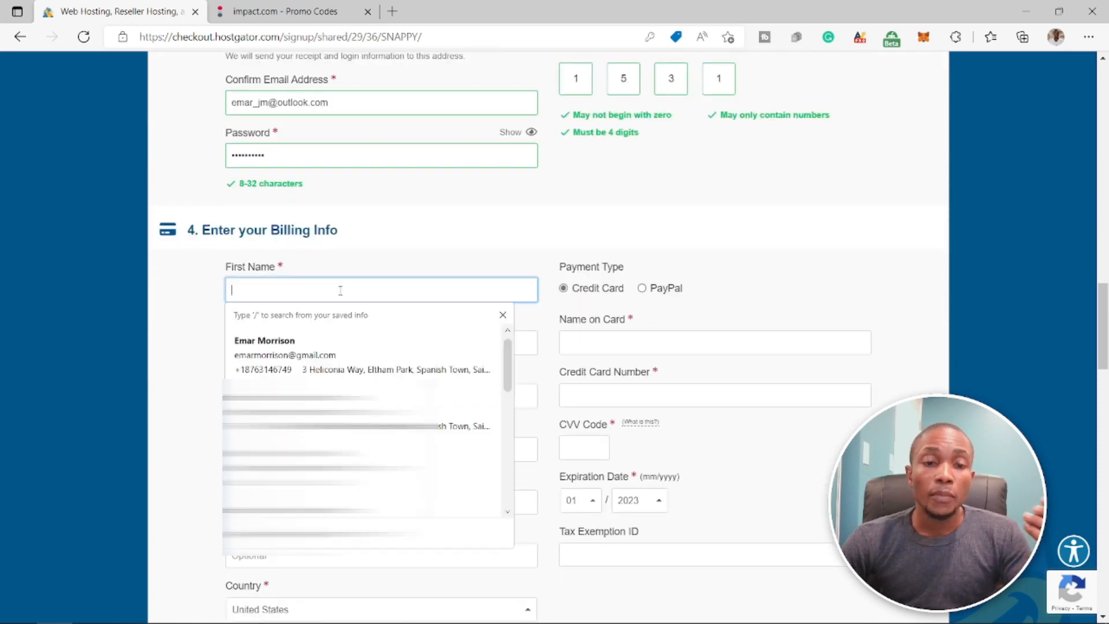
{"action": "left_click", "coordinate": [339, 356]}
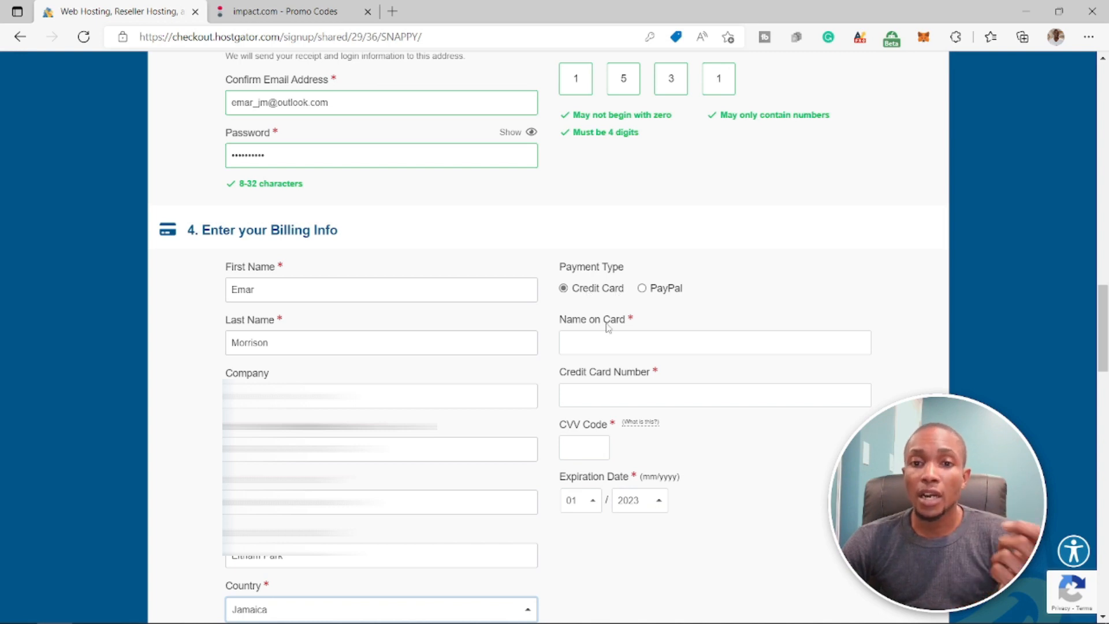
{"action": "left_click", "coordinate": [643, 288]}
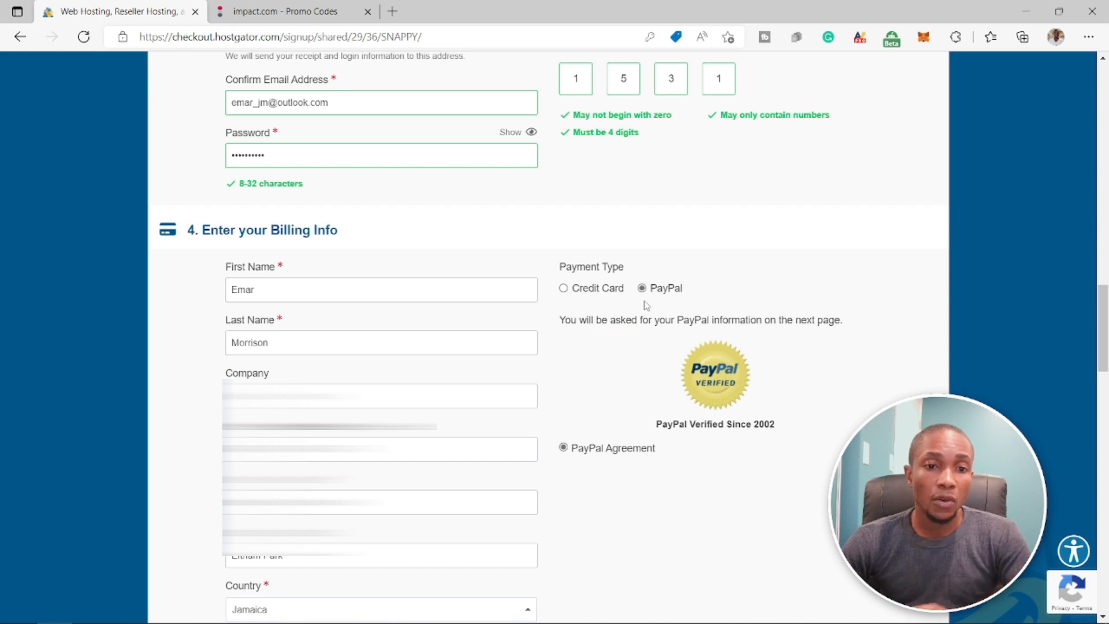
{"action": "scroll", "coordinate": [646, 305], "scroll_direction": "down", "scroll_amount": 9}
{"action": "left_click", "coordinate": [257, 257]}
{"action": "type", "text": "00"}
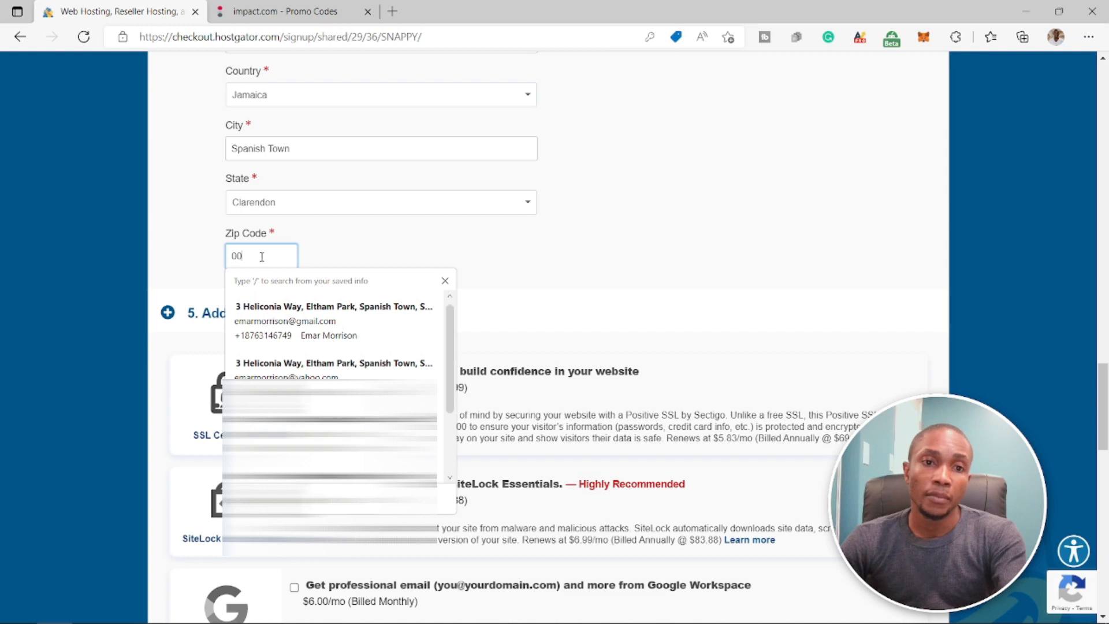
{"action": "type", "text": "000"}
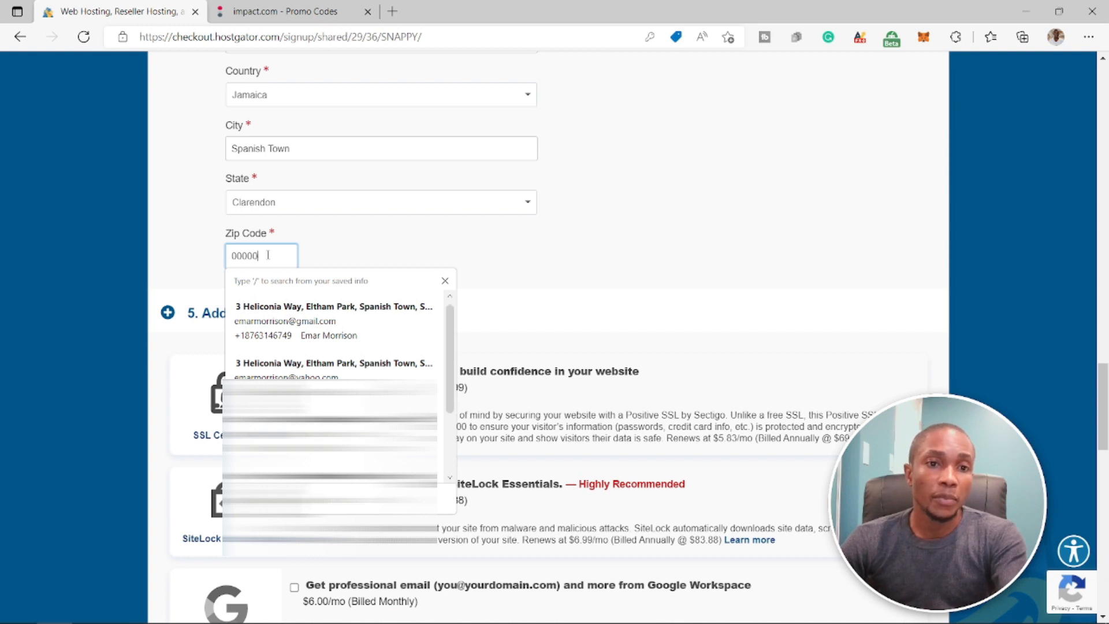
{"action": "left_click", "coordinate": [537, 265]}
Clear and re-apply the hostsaver65 coupon code, validating it
{"action": "scroll", "coordinate": [538, 262], "scroll_direction": "down", "scroll_amount": 4}
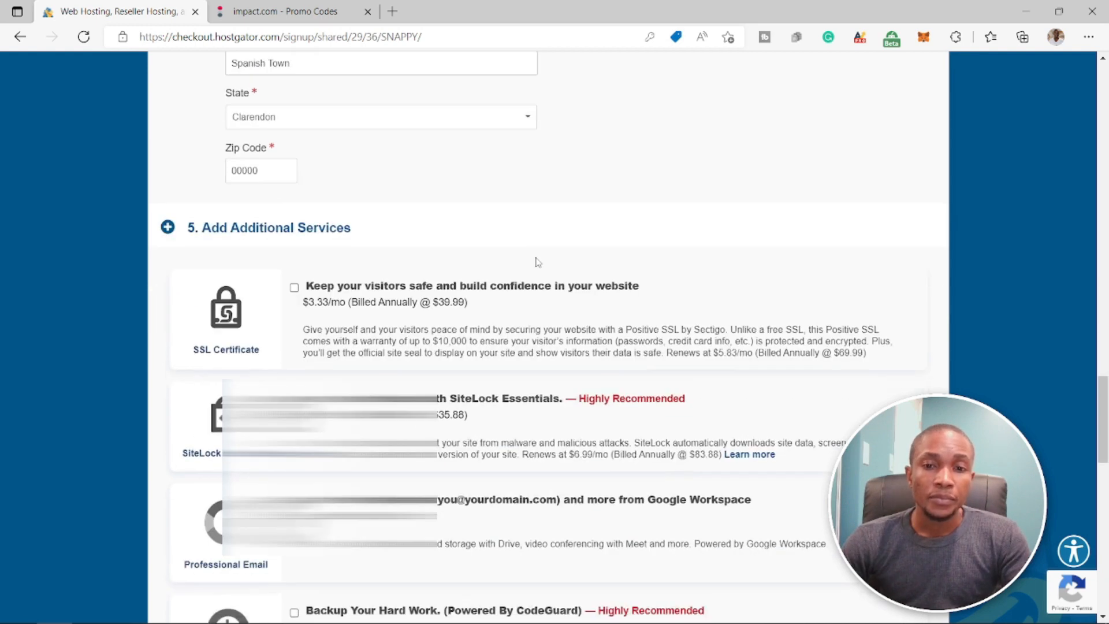
{"action": "scroll", "coordinate": [349, 304], "scroll_direction": "down", "scroll_amount": 3}
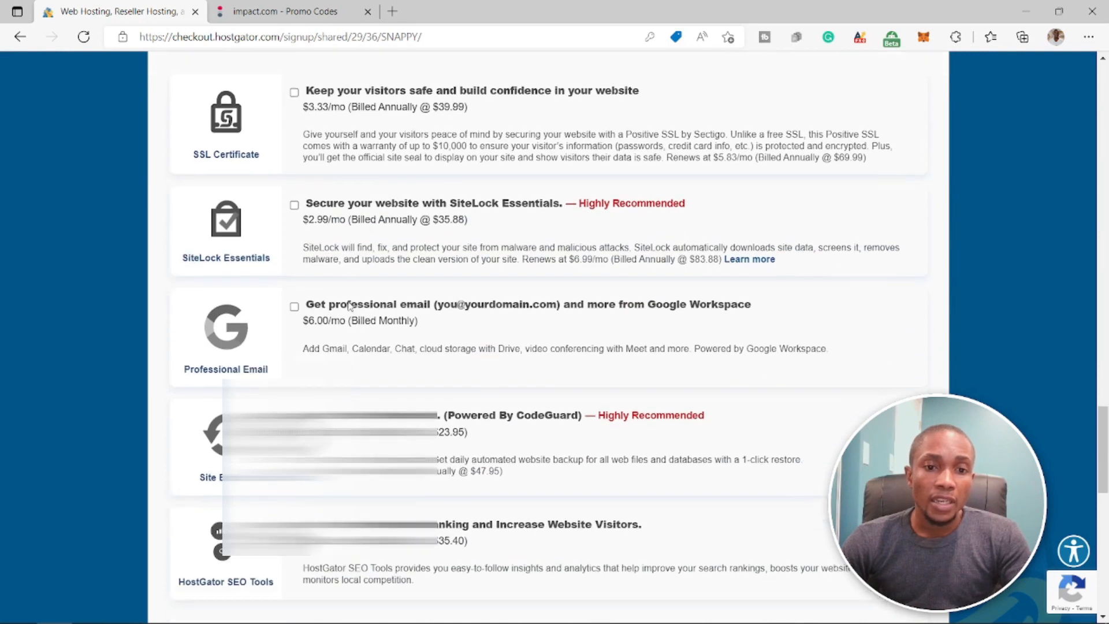
{"action": "scroll", "coordinate": [349, 304], "scroll_direction": "up", "scroll_amount": 1}
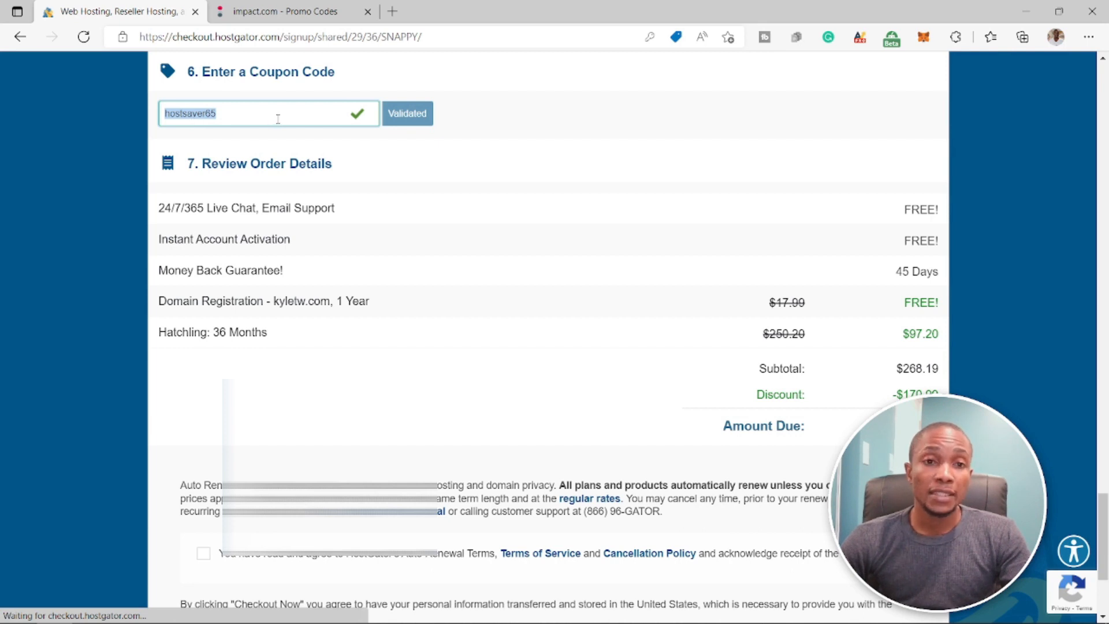
{"action": "key", "text": "BackSpace"}
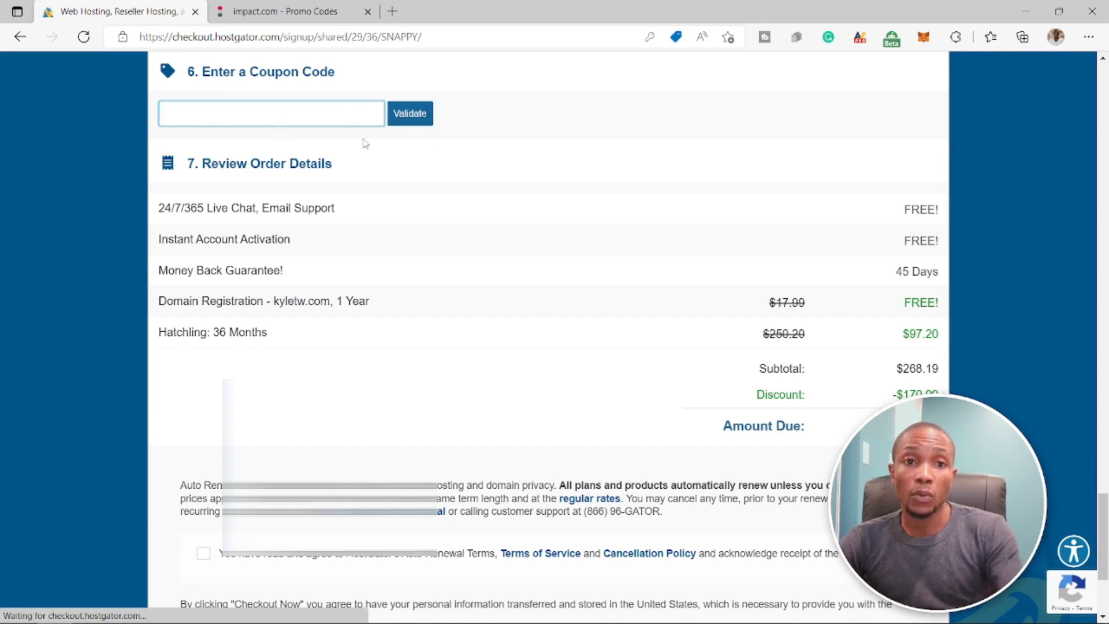
{"action": "left_click", "coordinate": [410, 114]}
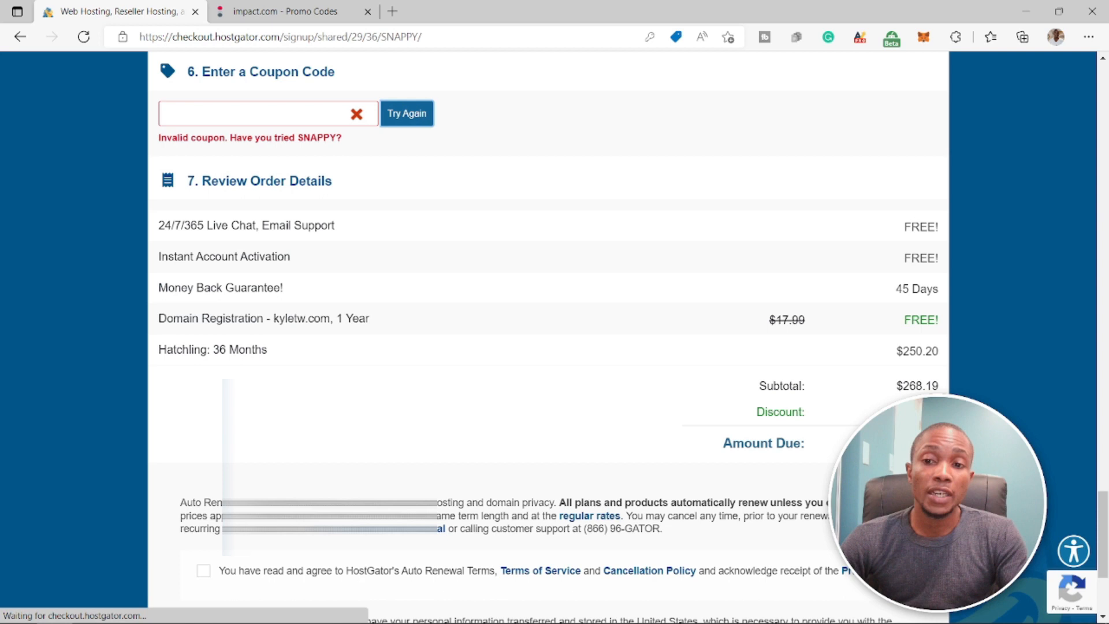
{"action": "left_click", "coordinate": [187, 110]}
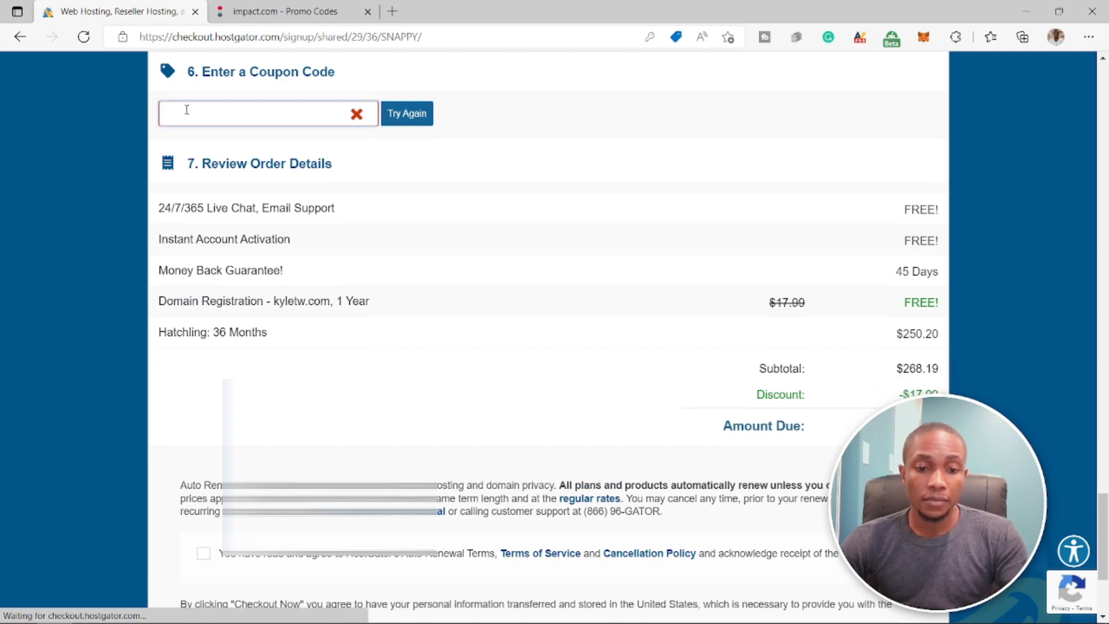
{"action": "key", "text": "ctrl+v"}
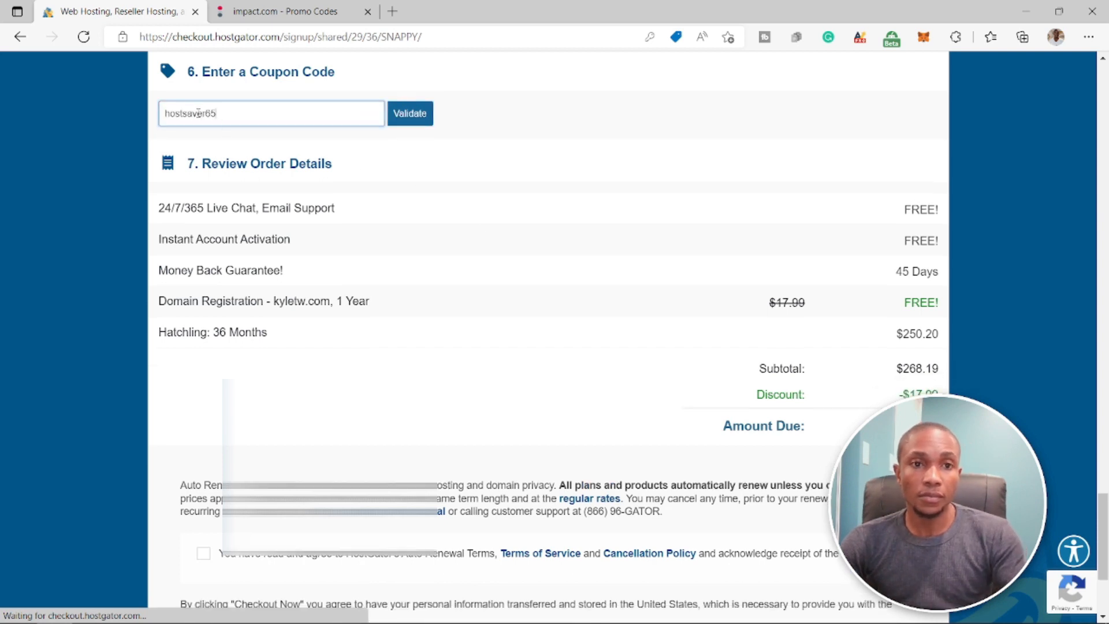
{"action": "left_click", "coordinate": [419, 114]}
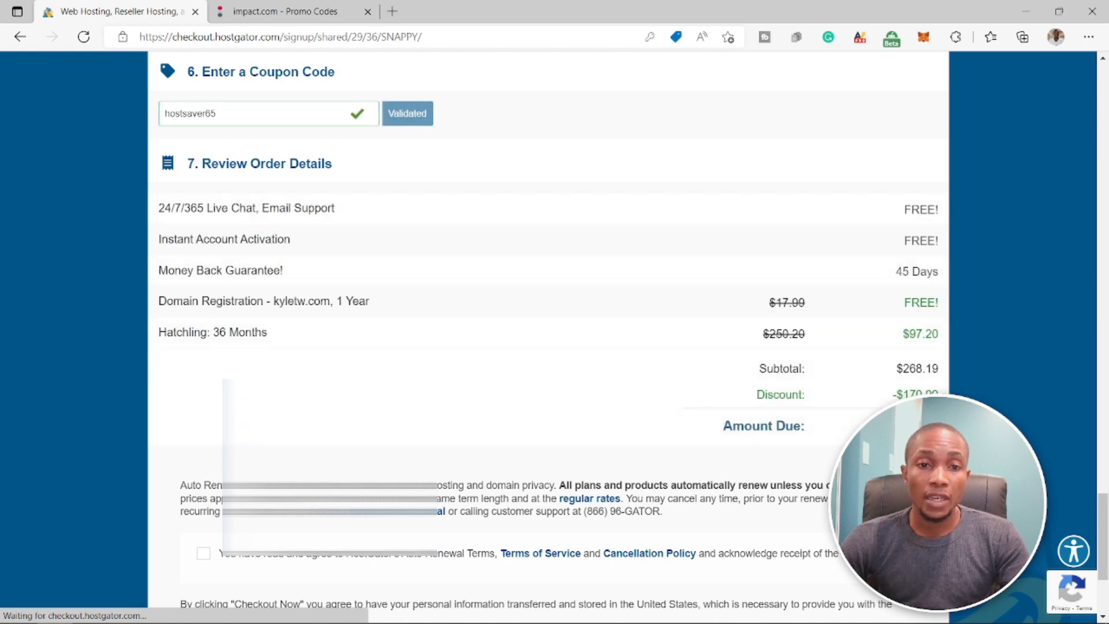
Change the Hatchling billing cycle to 12 months, review the subtotal, and place the order
{"action": "scroll", "coordinate": [631, 381], "scroll_direction": "up", "scroll_amount": 20}
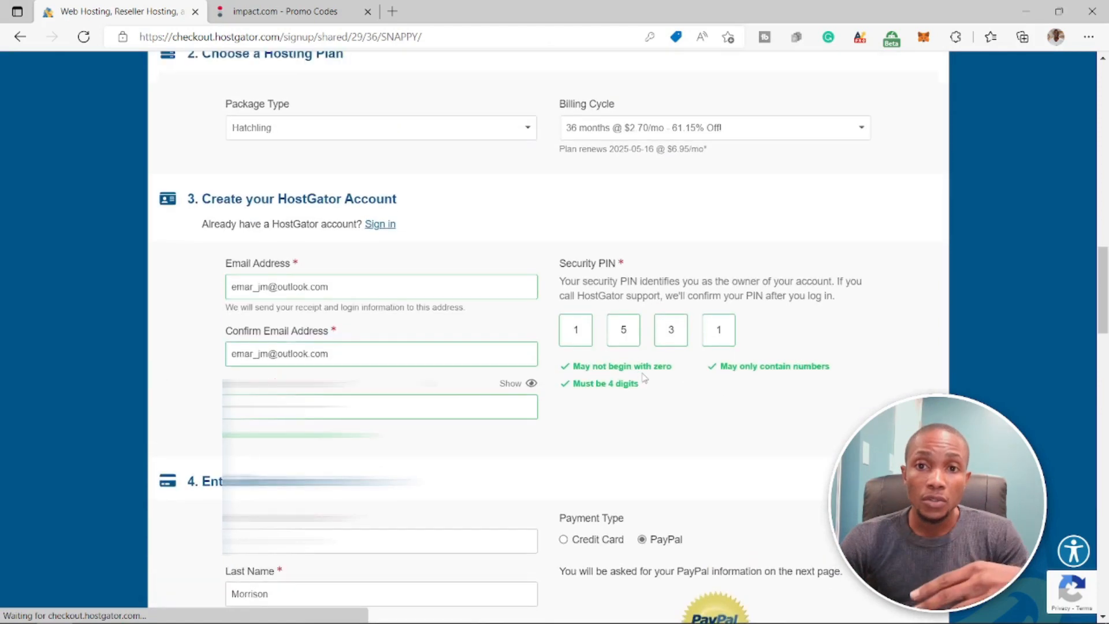
{"action": "scroll", "coordinate": [644, 378], "scroll_direction": "up", "scroll_amount": 20}
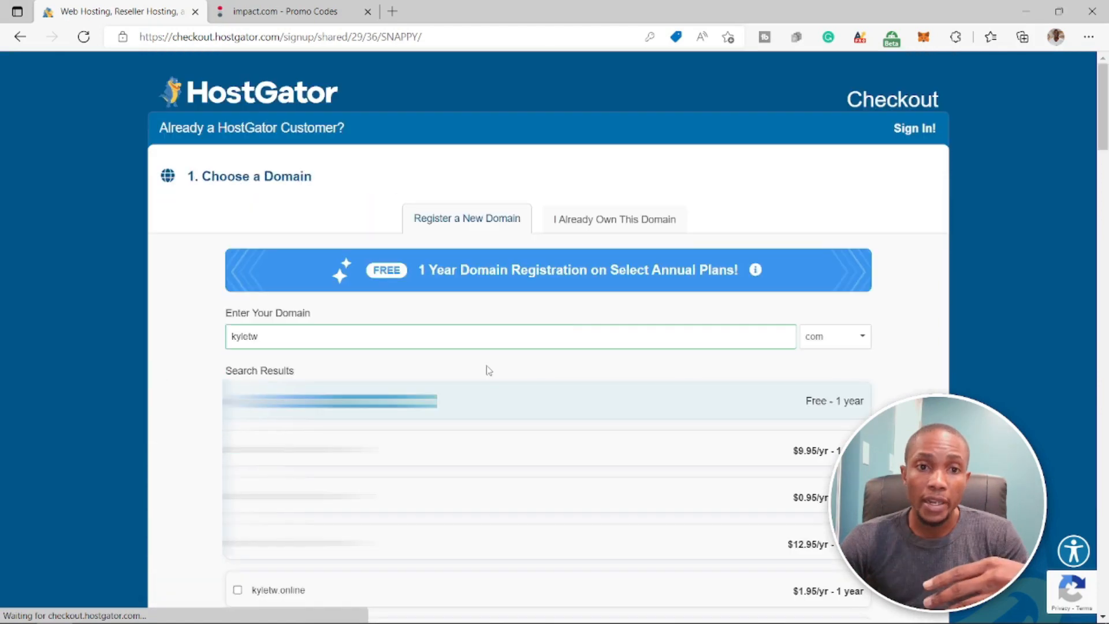
{"action": "scroll", "coordinate": [732, 373], "scroll_direction": "down", "scroll_amount": 15}
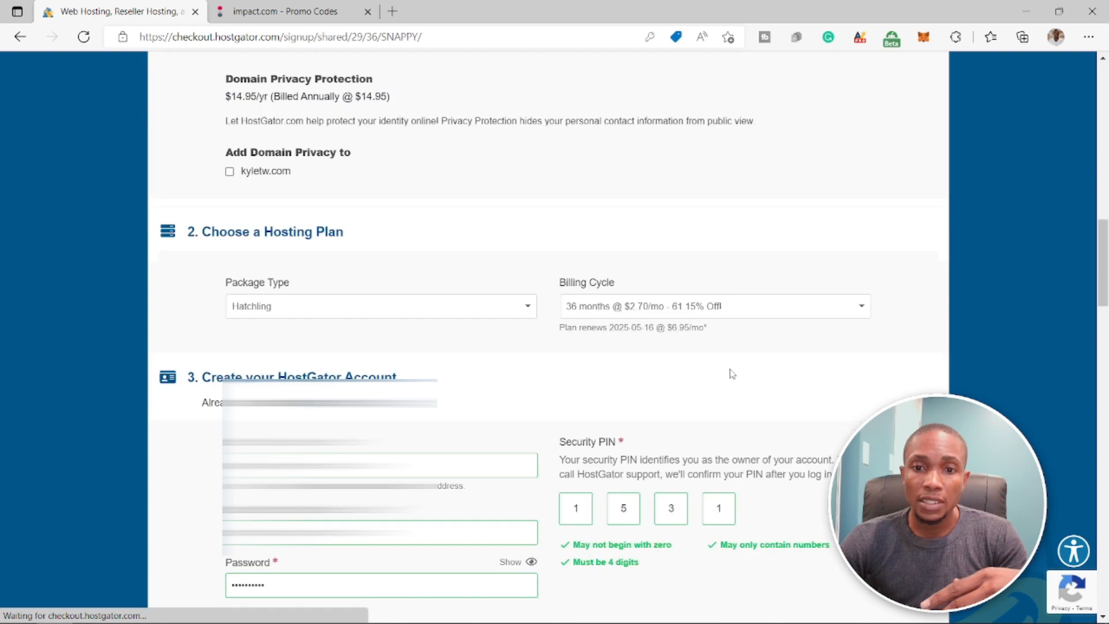
{"action": "left_click", "coordinate": [671, 307]}
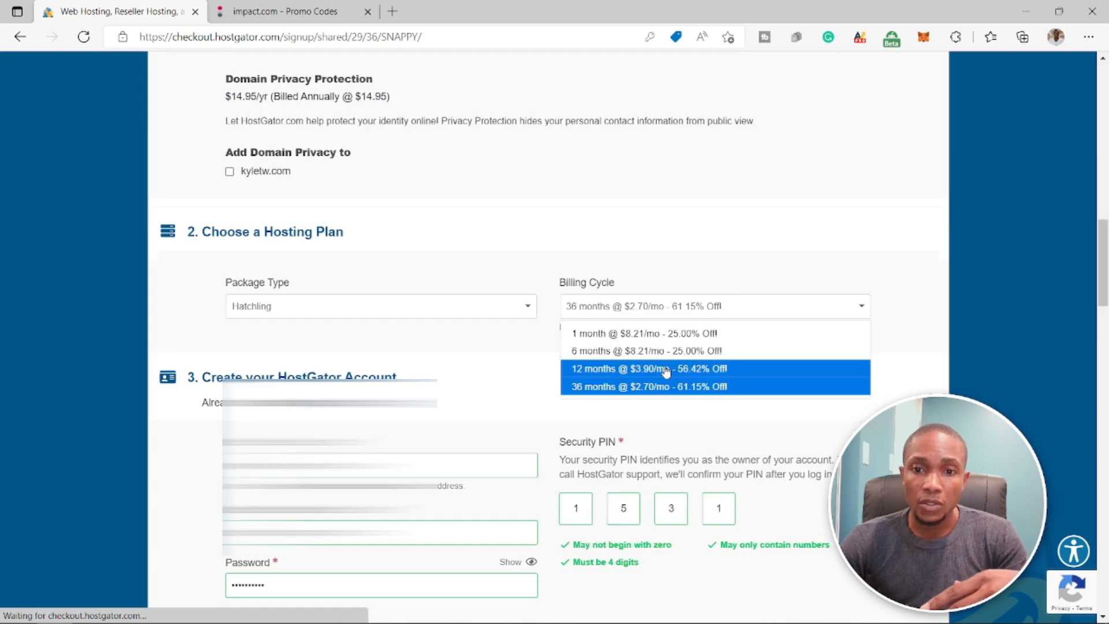
{"action": "left_click", "coordinate": [667, 370]}
{"action": "scroll", "coordinate": [398, 109], "scroll_direction": "down", "scroll_amount": 20}
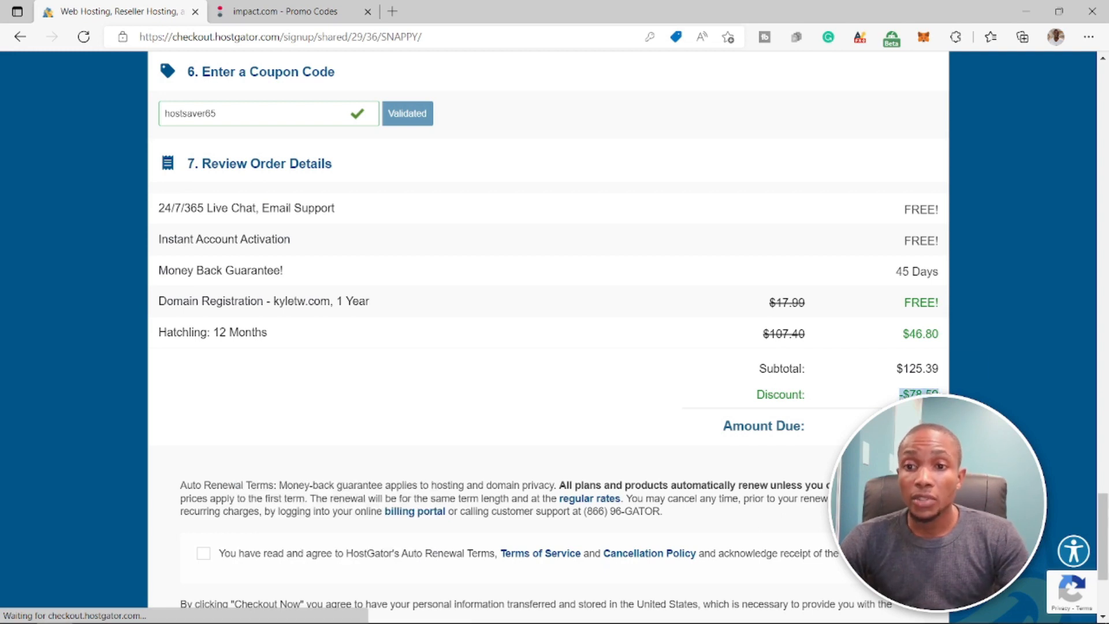
{"action": "left_click_drag", "start_coordinate": [897, 369], "coordinate": [939, 370]}
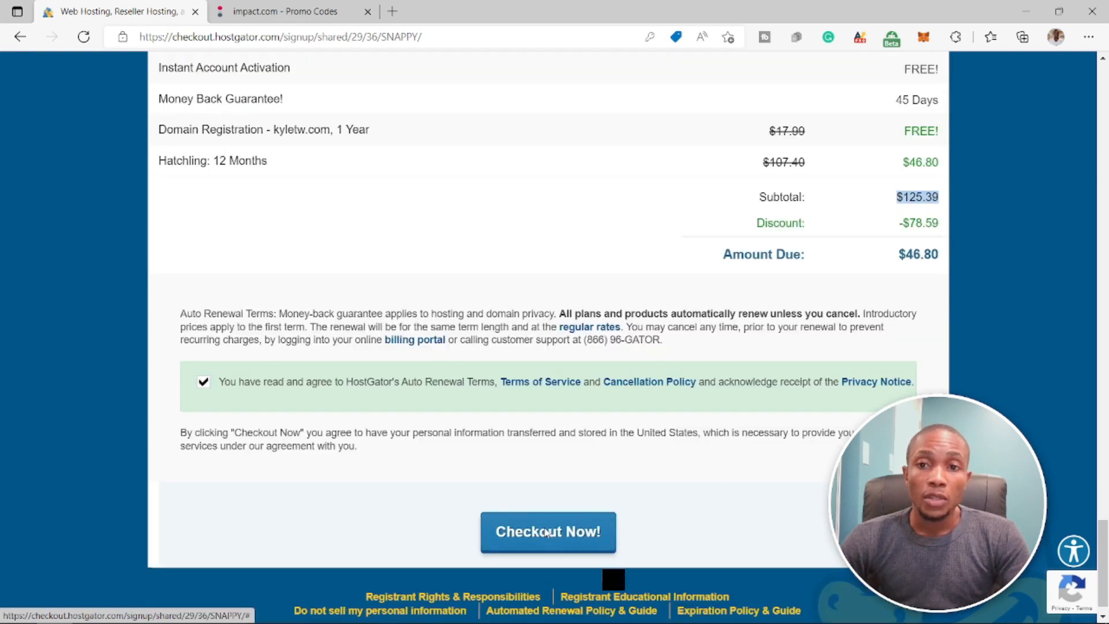
{"action": "left_click", "coordinate": [561, 529]}
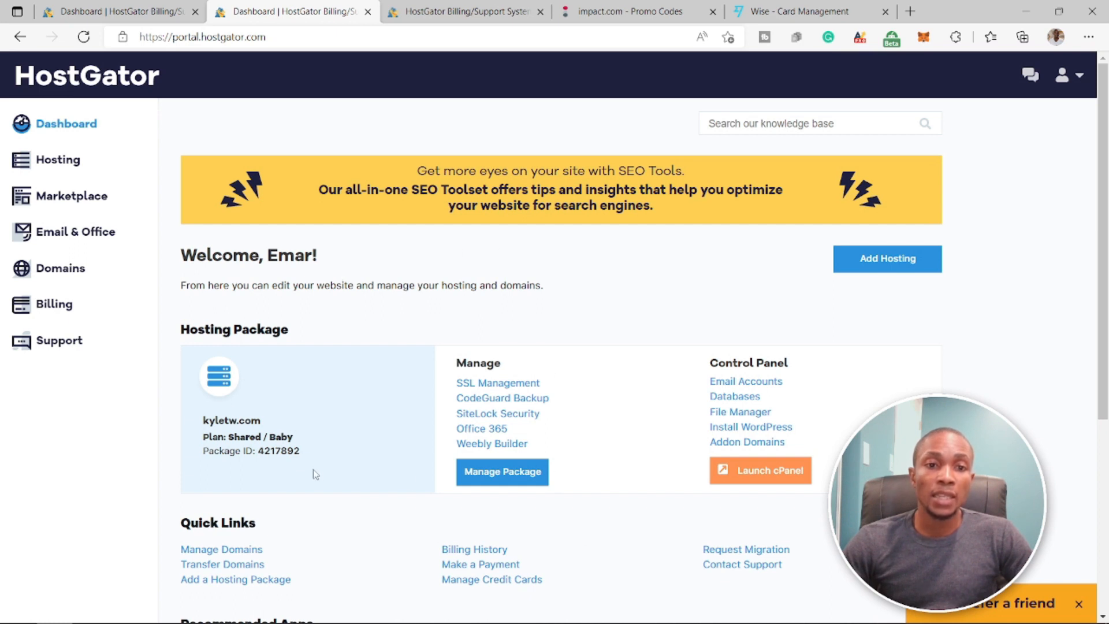
Check the invoices in Billing History, then launch the WordPress install for the kyletw.com package
{"action": "double_click", "coordinate": [232, 421]}
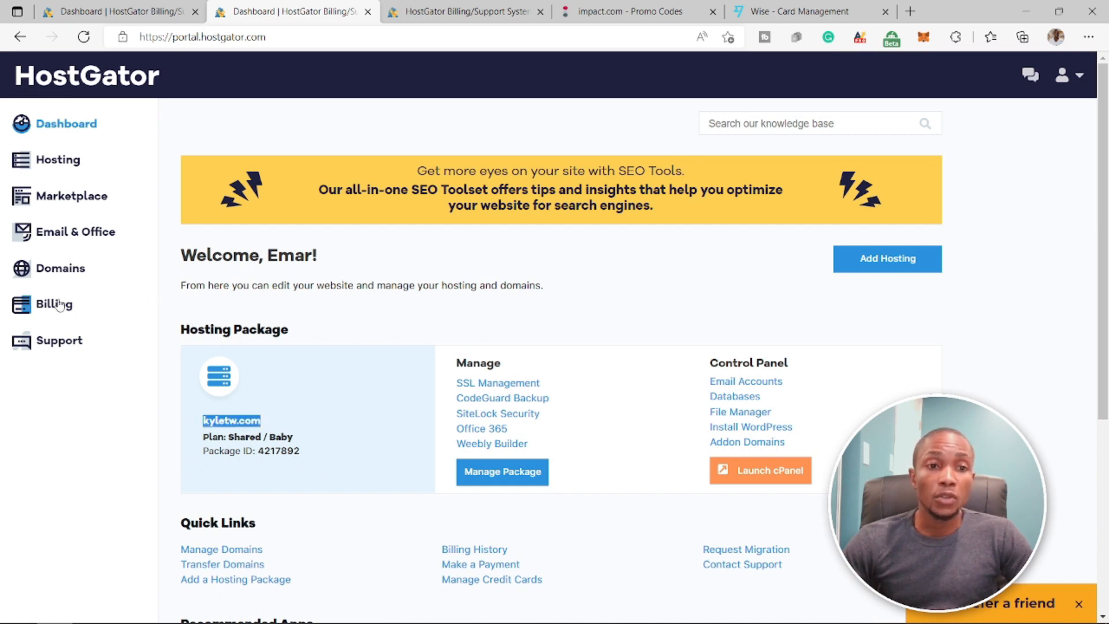
{"action": "left_click", "coordinate": [40, 309]}
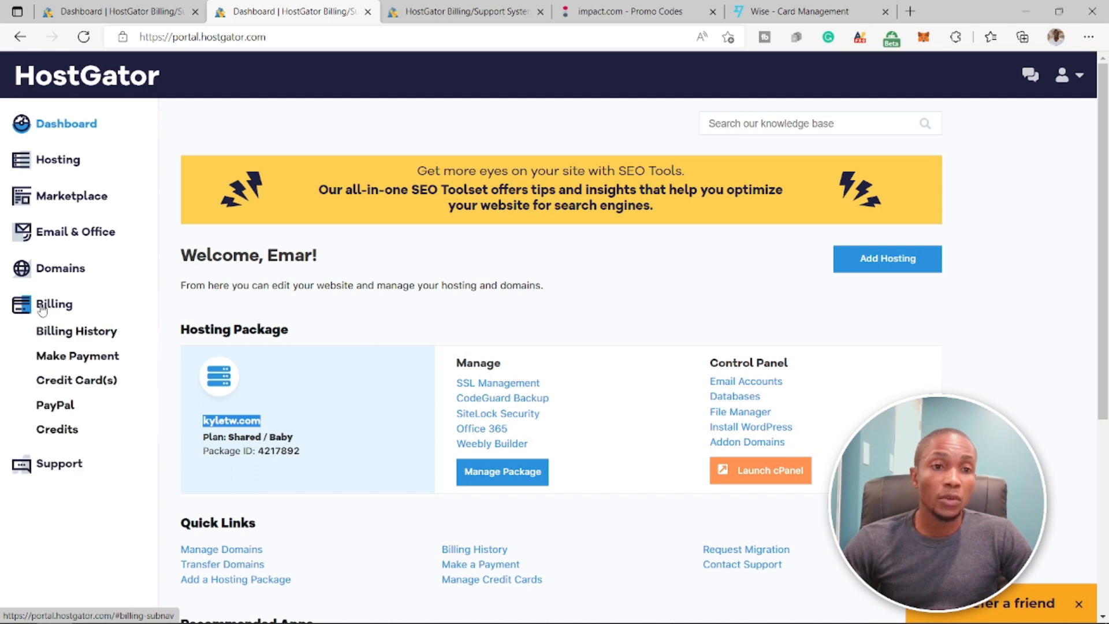
{"action": "left_click", "coordinate": [65, 335]}
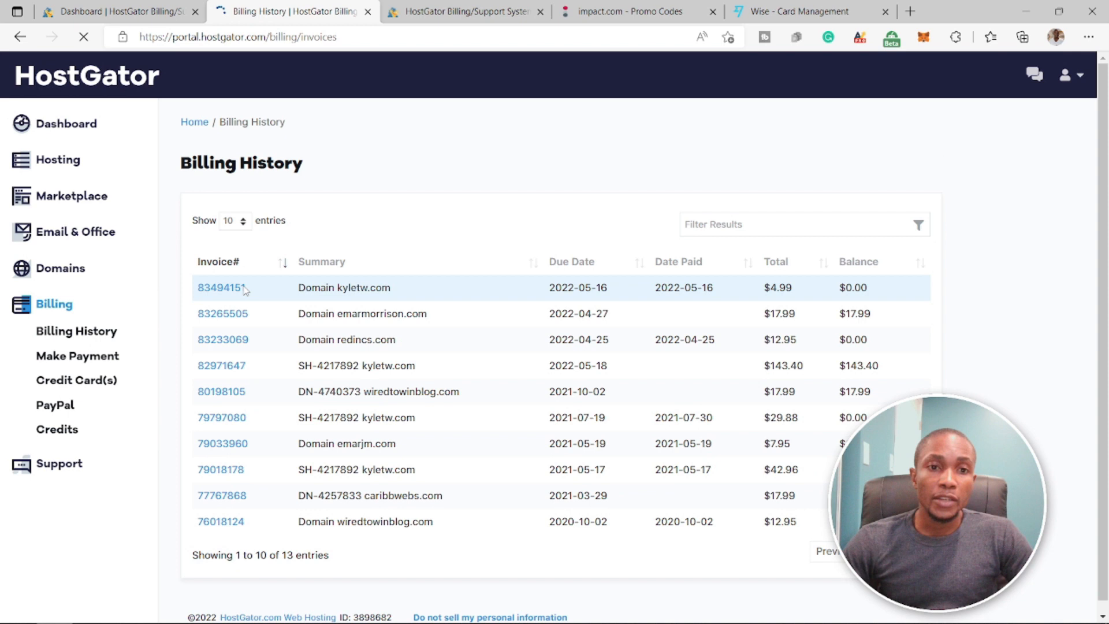
{"action": "left_click_drag", "start_coordinate": [244, 290], "coordinate": [186, 317]}
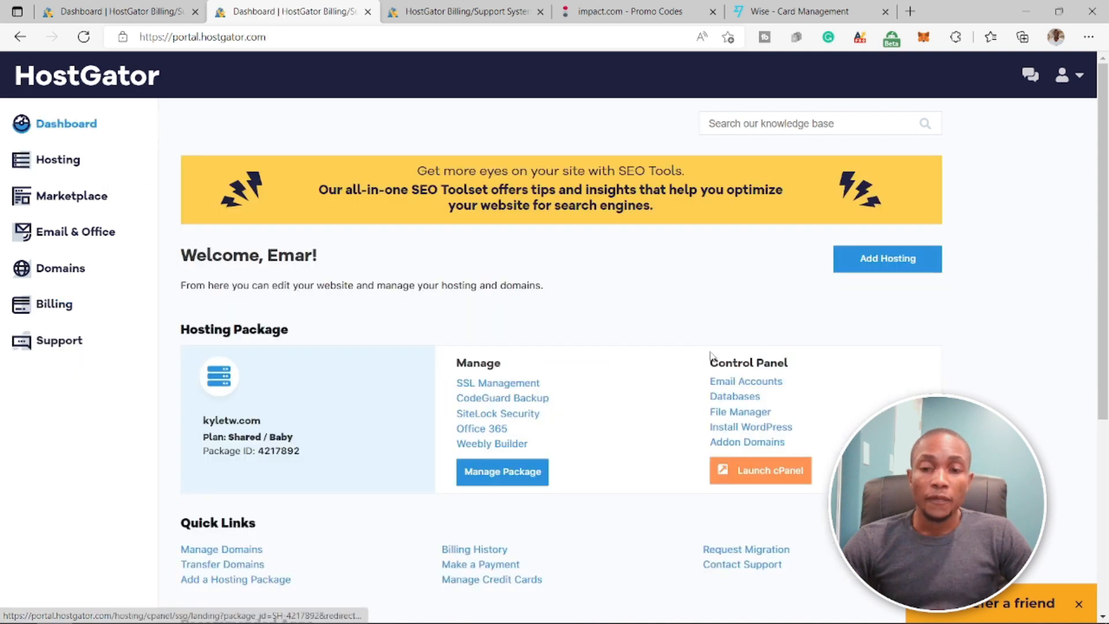
{"action": "left_click", "coordinate": [755, 429]}
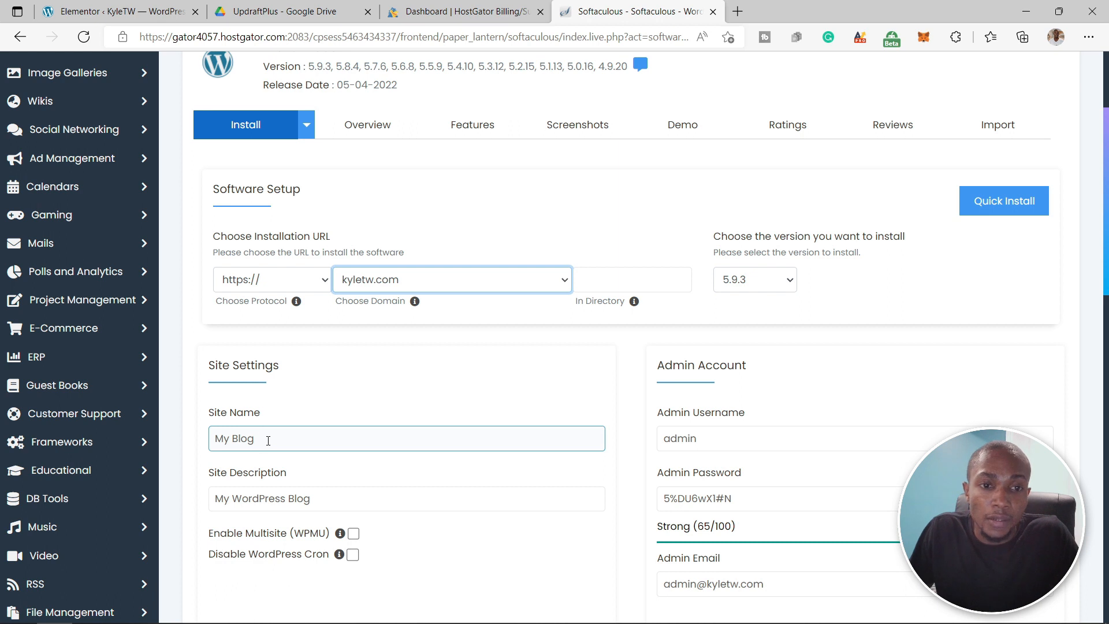
Review the My Blog site name and admin account fields, then install WordPress at kyletw.com
{"action": "left_click_drag", "start_coordinate": [268, 440], "coordinate": [211, 442]}
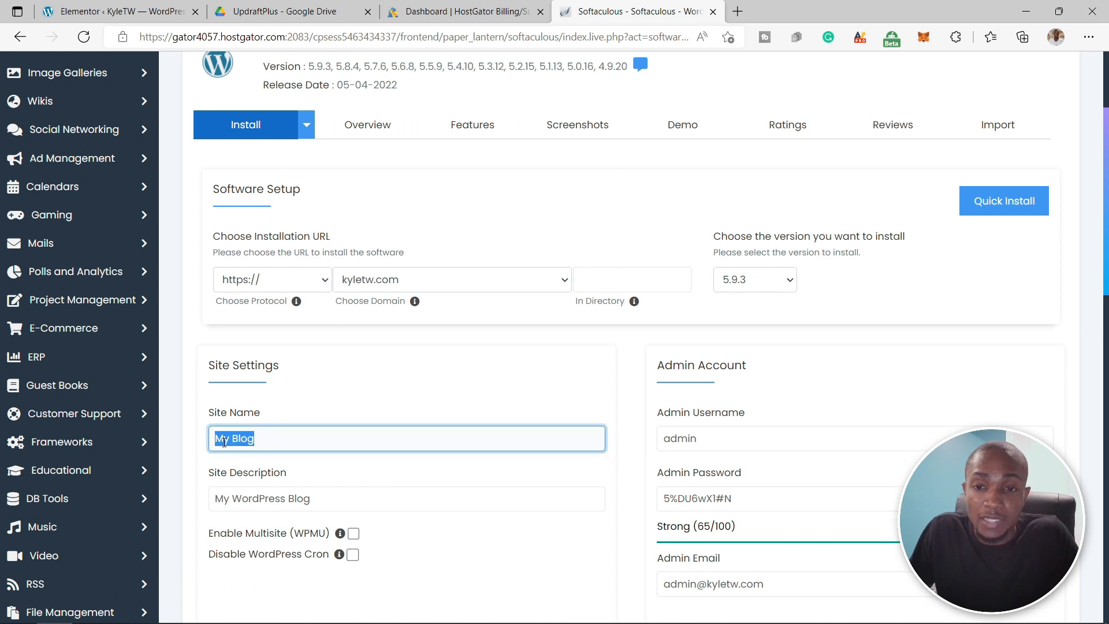
{"action": "left_click", "coordinate": [708, 438]}
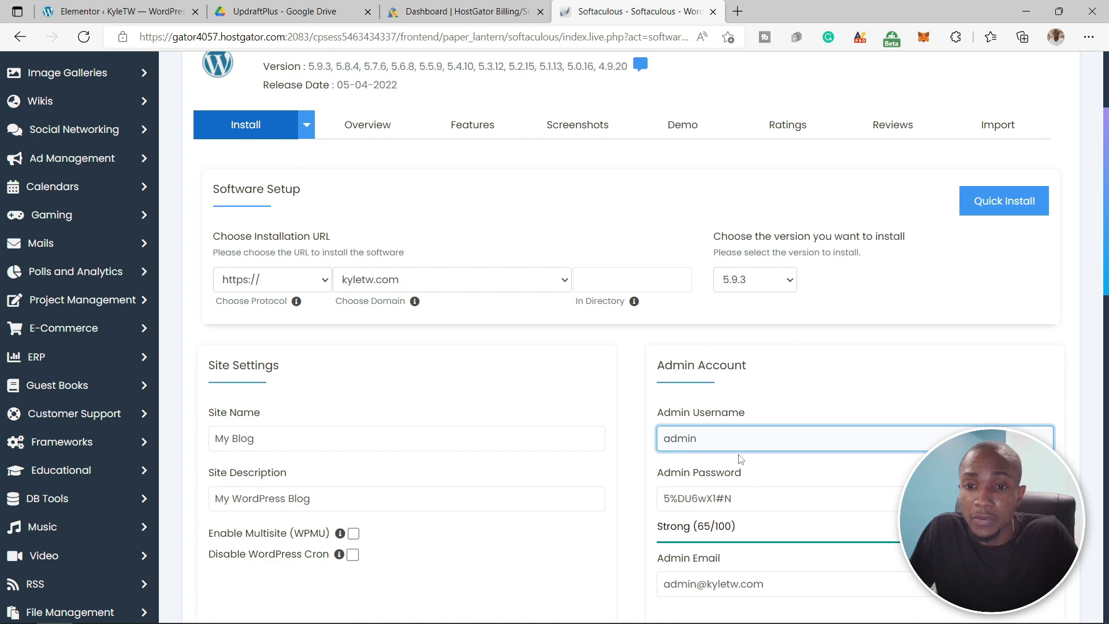
{"action": "scroll", "coordinate": [685, 507], "scroll_direction": "down", "scroll_amount": 3}
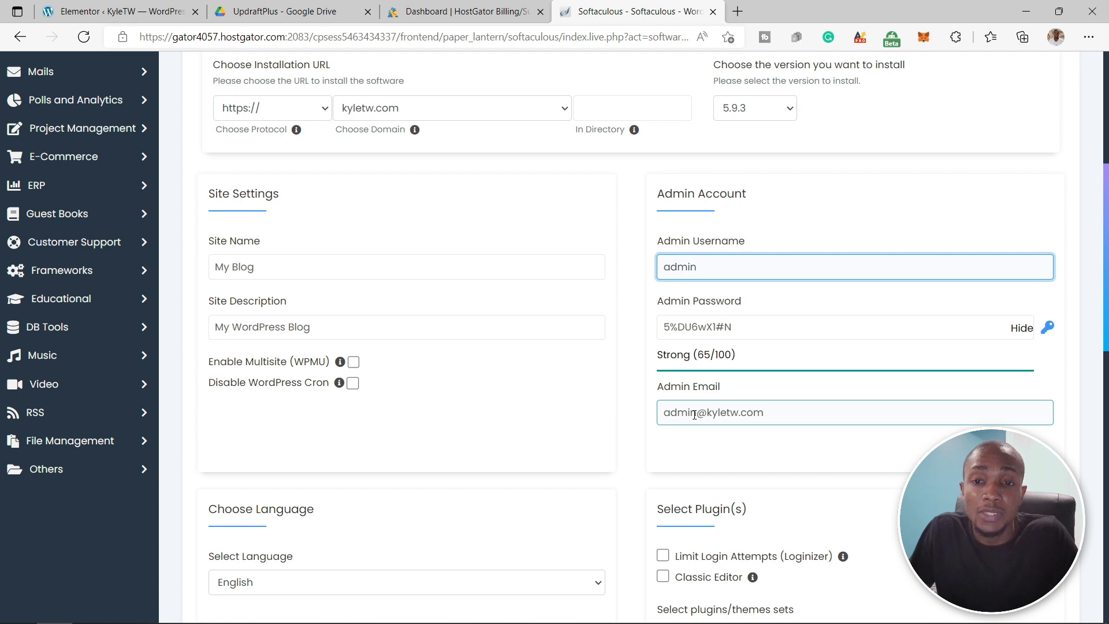
{"action": "scroll", "coordinate": [694, 415], "scroll_direction": "down", "scroll_amount": 2}
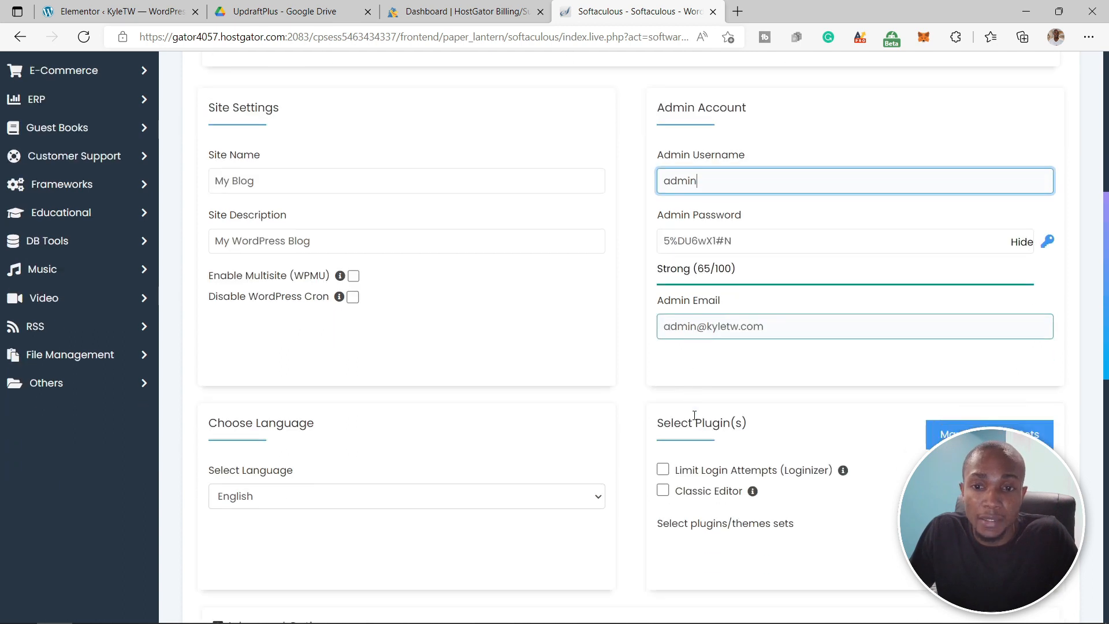
{"action": "scroll", "coordinate": [694, 415], "scroll_direction": "down", "scroll_amount": 4}
{"action": "scroll", "coordinate": [694, 415], "scroll_direction": "down", "scroll_amount": 8}
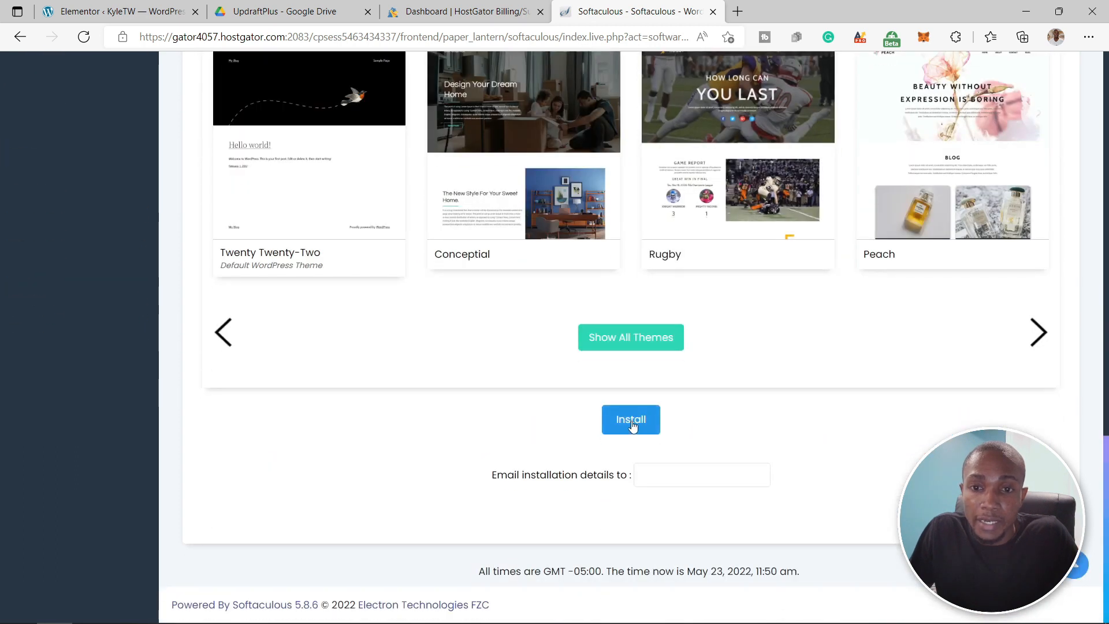
{"action": "left_click", "coordinate": [631, 421]}
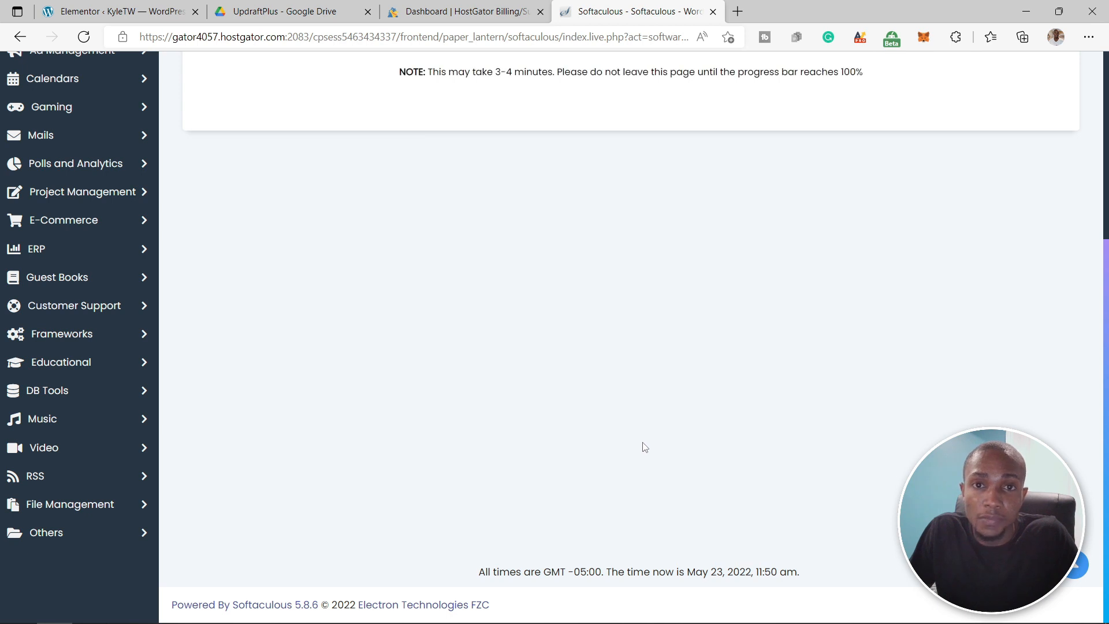
{"action": "scroll", "coordinate": [645, 448], "scroll_direction": "up", "scroll_amount": 3}
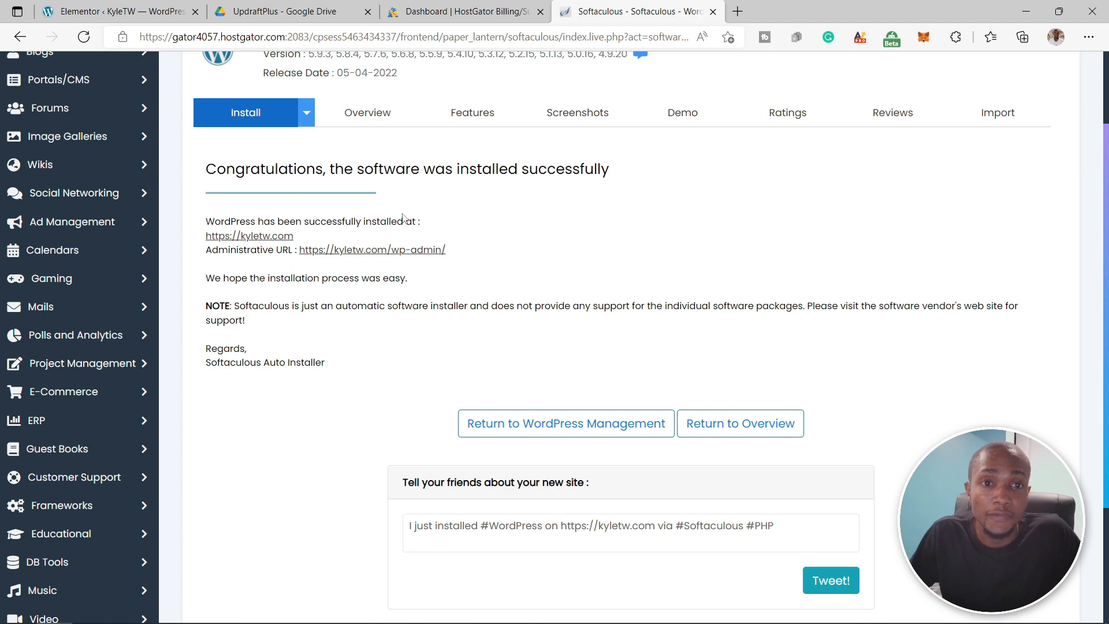
View the newly installed kyletw.com site, then open its wp-admin dashboard
{"action": "left_click", "coordinate": [250, 236]}
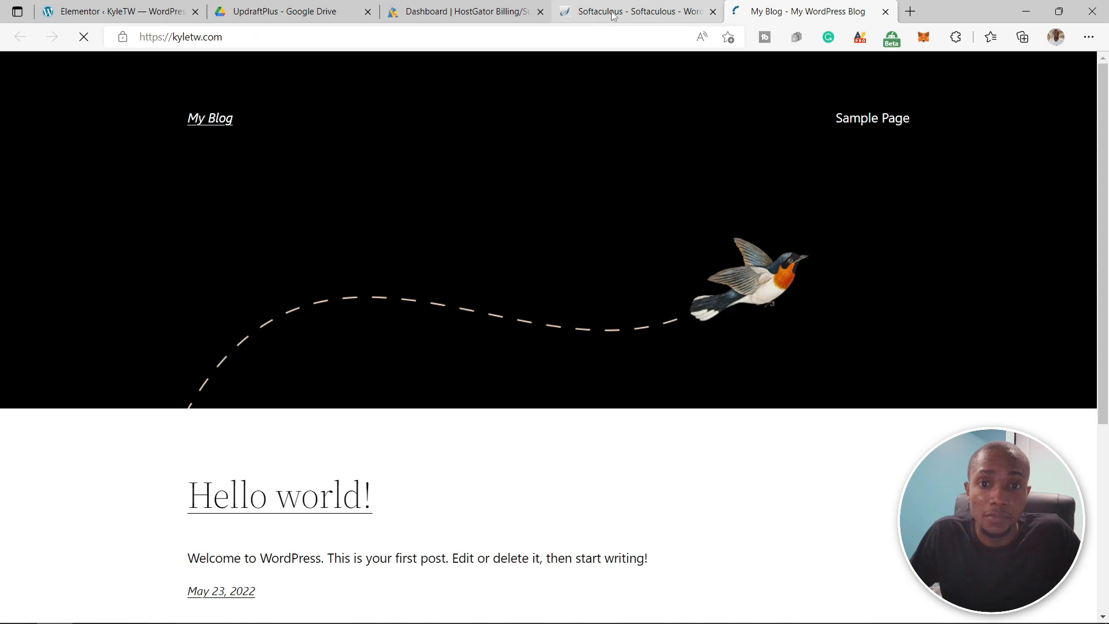
{"action": "left_click", "coordinate": [614, 13]}
{"action": "left_click", "coordinate": [766, 13]}
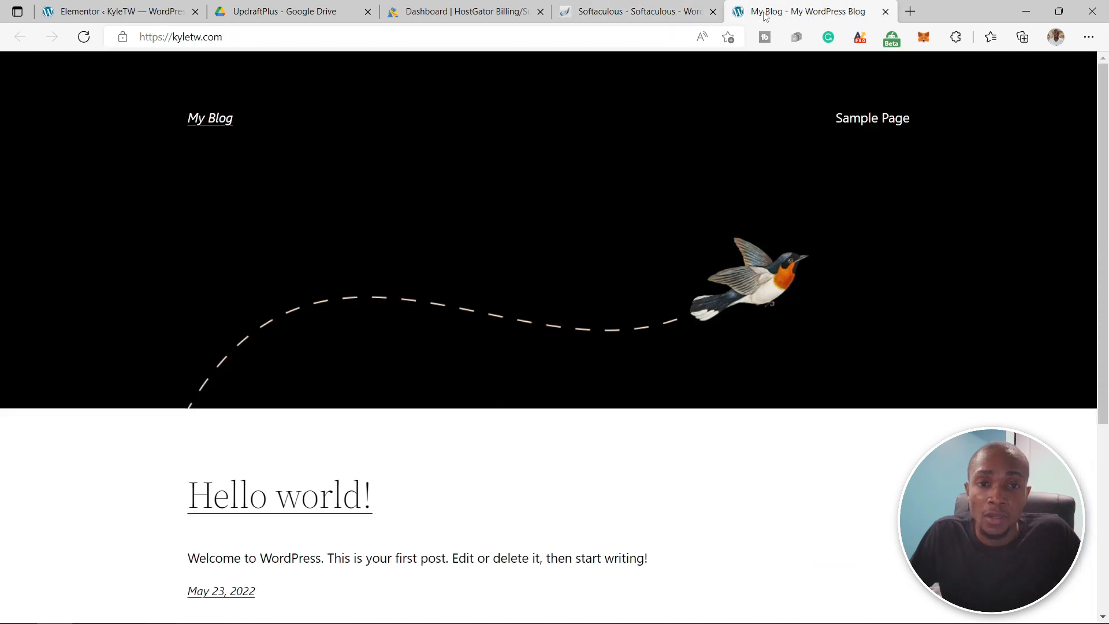
{"action": "scroll", "coordinate": [413, 299], "scroll_direction": "down", "scroll_amount": 5}
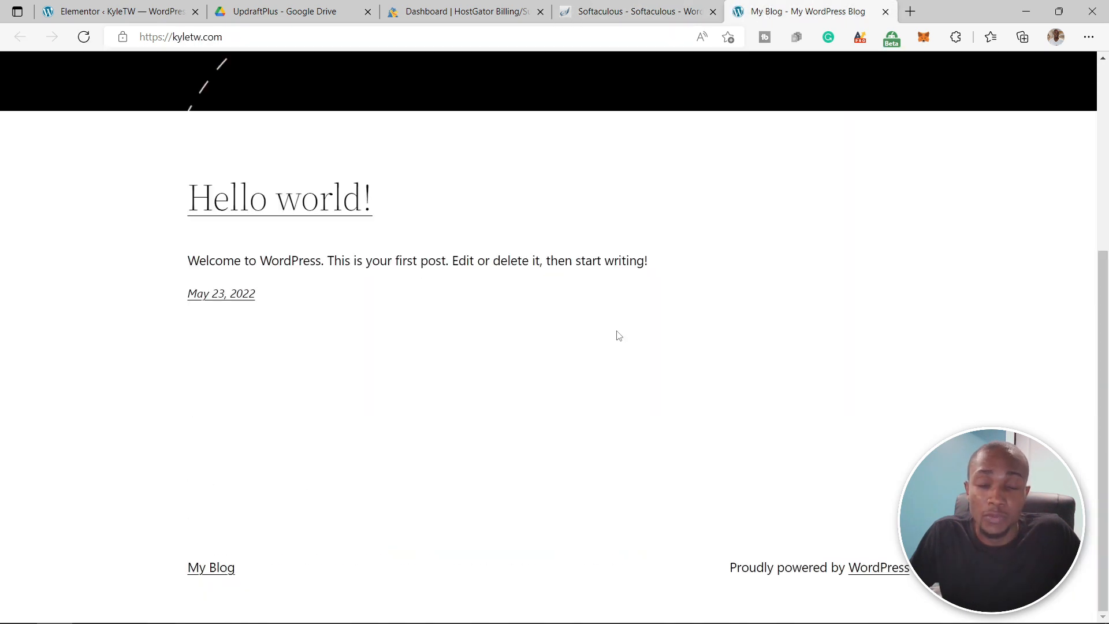
{"action": "scroll", "coordinate": [619, 336], "scroll_direction": "up", "scroll_amount": 5}
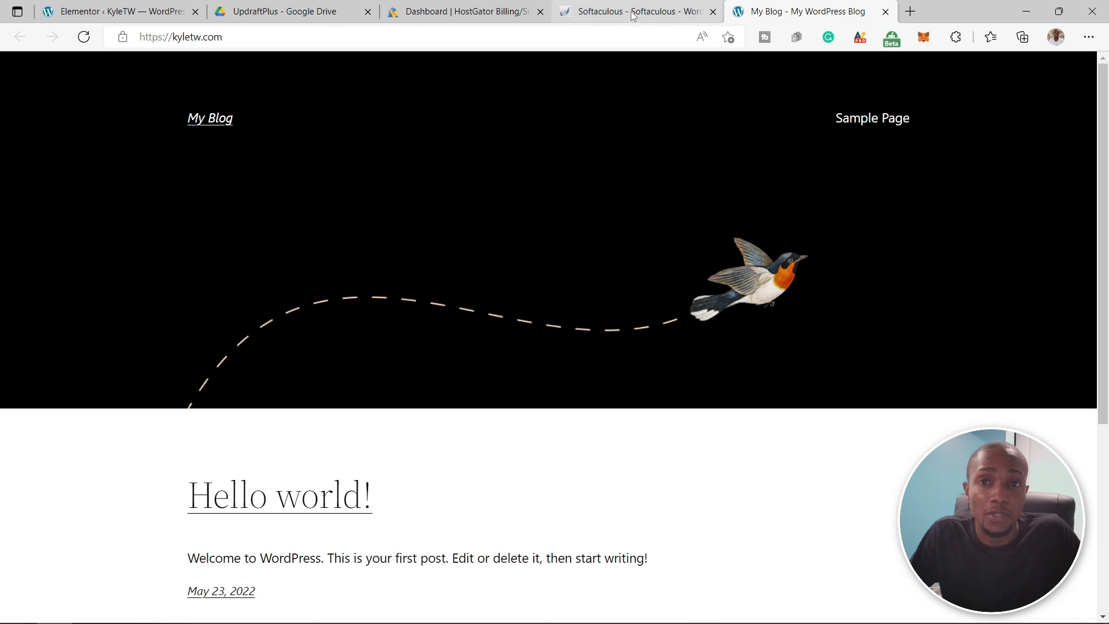
{"action": "left_click", "coordinate": [631, 13]}
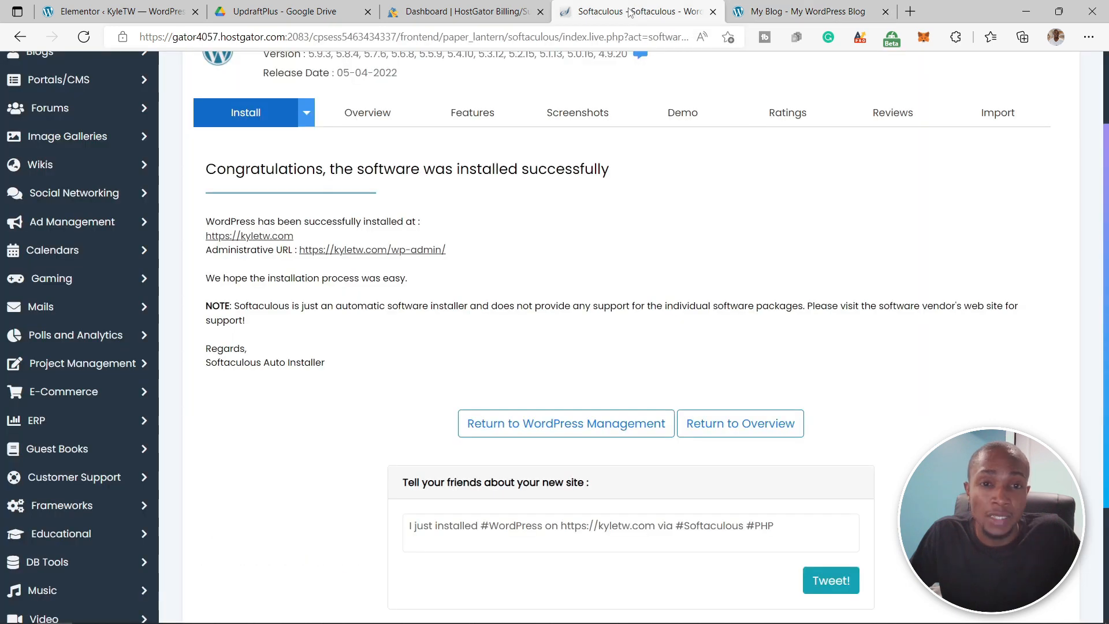
{"action": "left_click", "coordinate": [350, 250]}
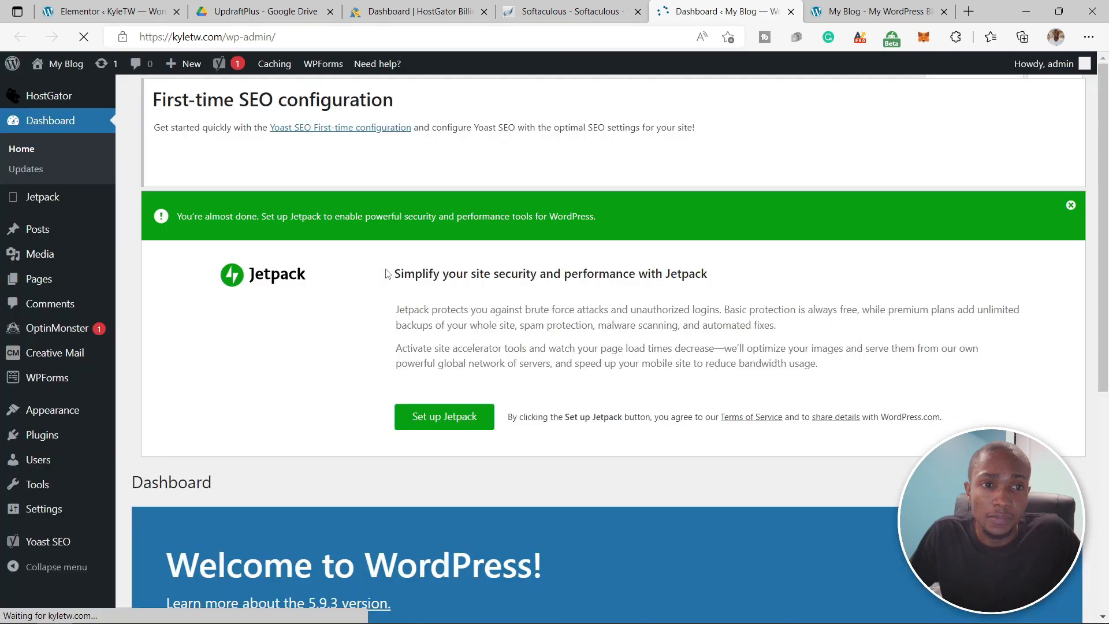
Search plugins for astra, install and activate Starter Templates, and open its setup page
{"action": "mouse_move", "coordinate": [96, 407]}
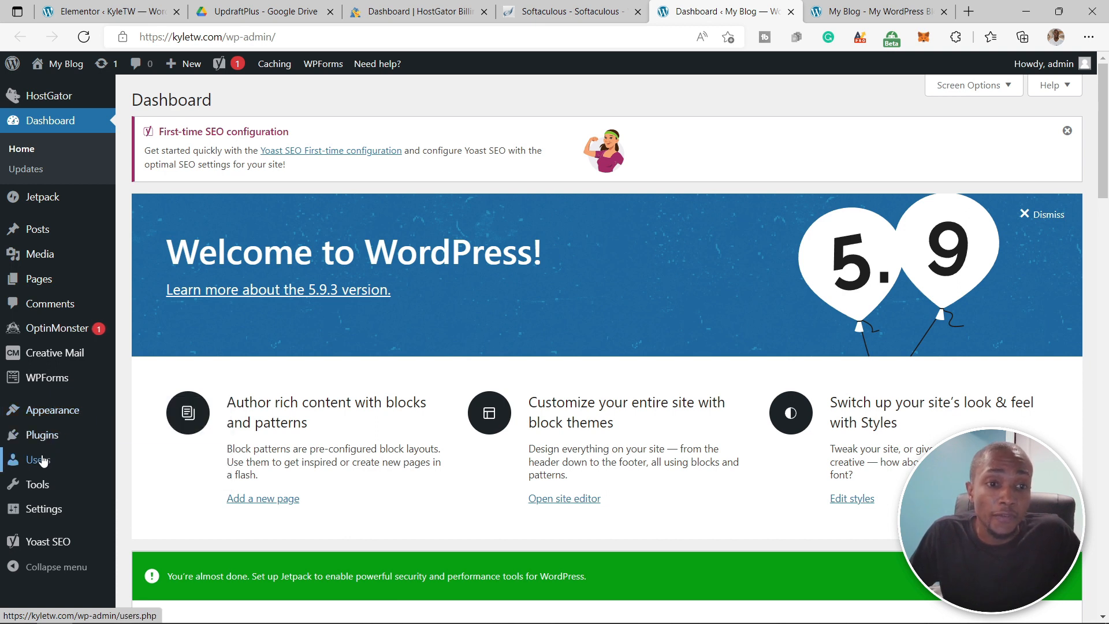
{"action": "mouse_move", "coordinate": [44, 442]}
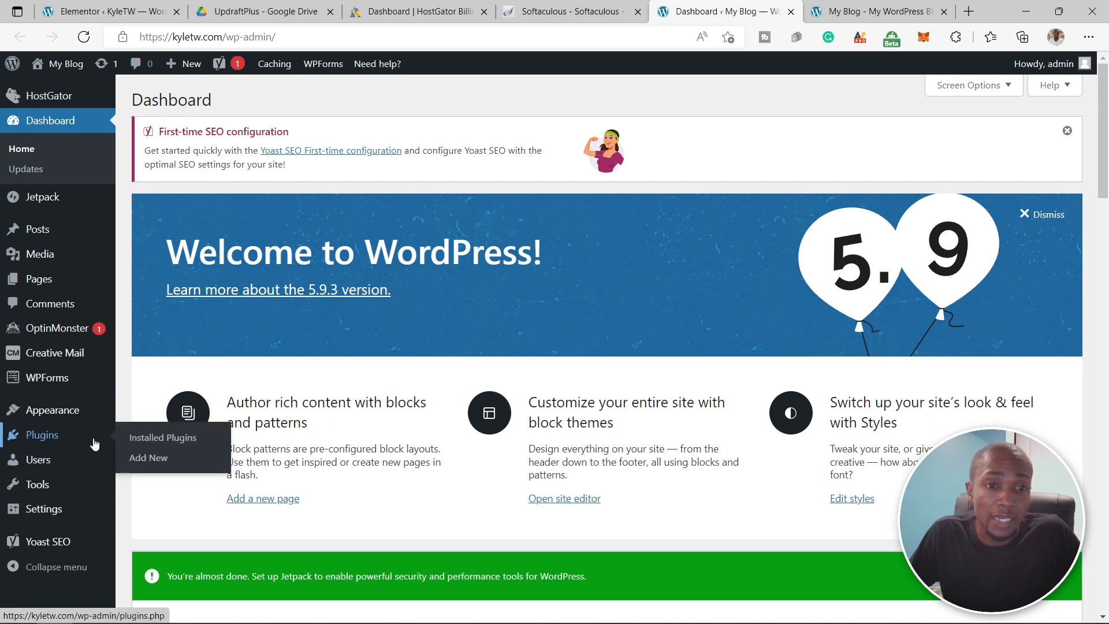
{"action": "left_click", "coordinate": [134, 460]}
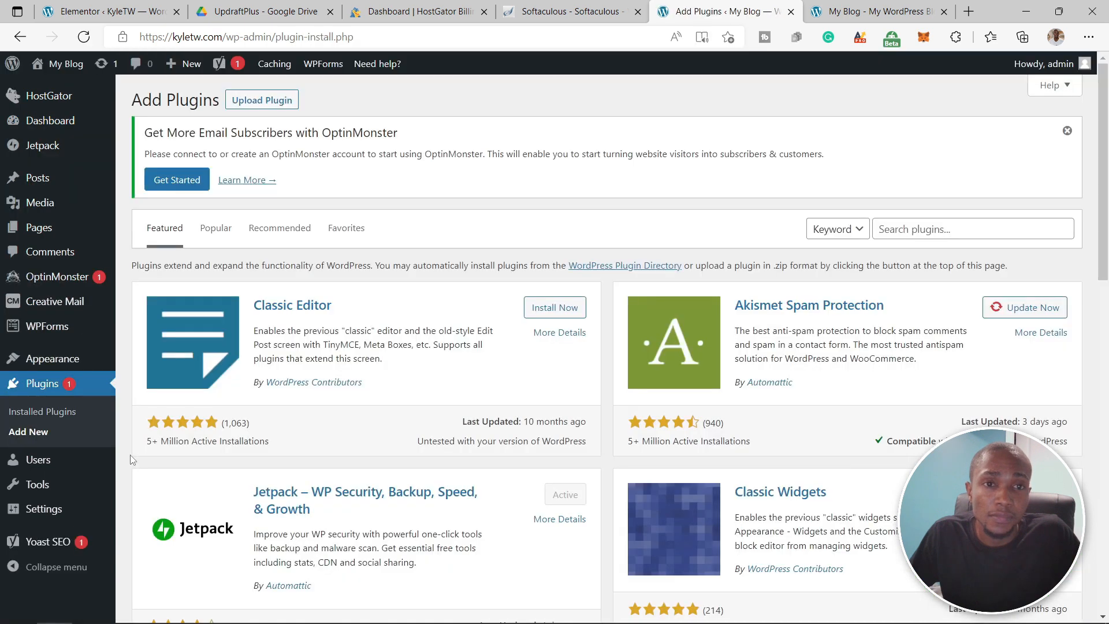
{"action": "left_click", "coordinate": [905, 230]}
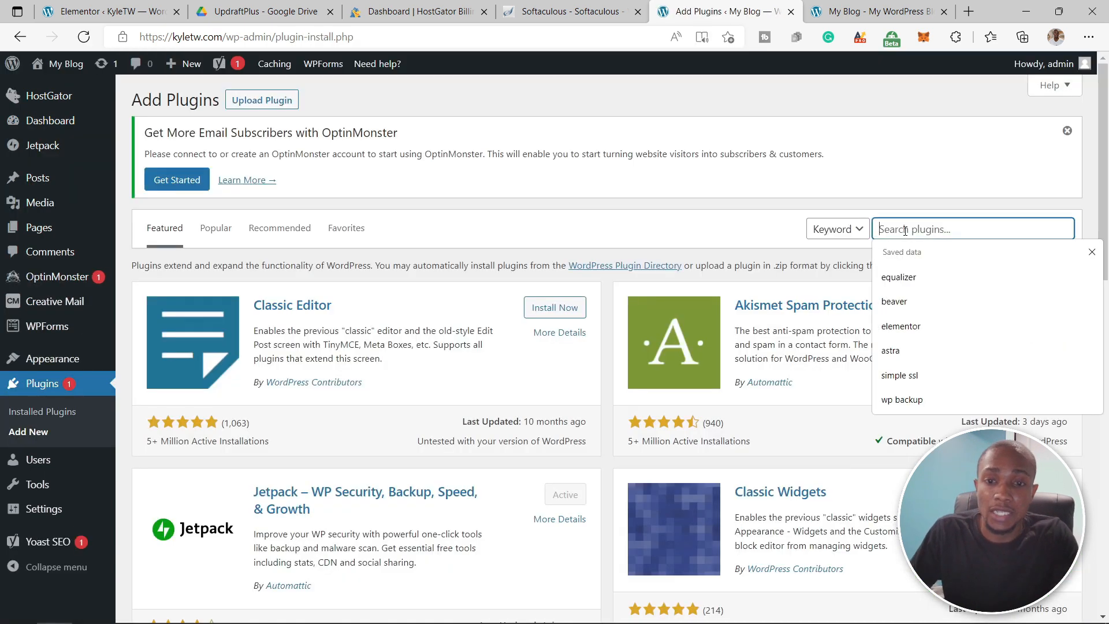
{"action": "left_click", "coordinate": [891, 351]}
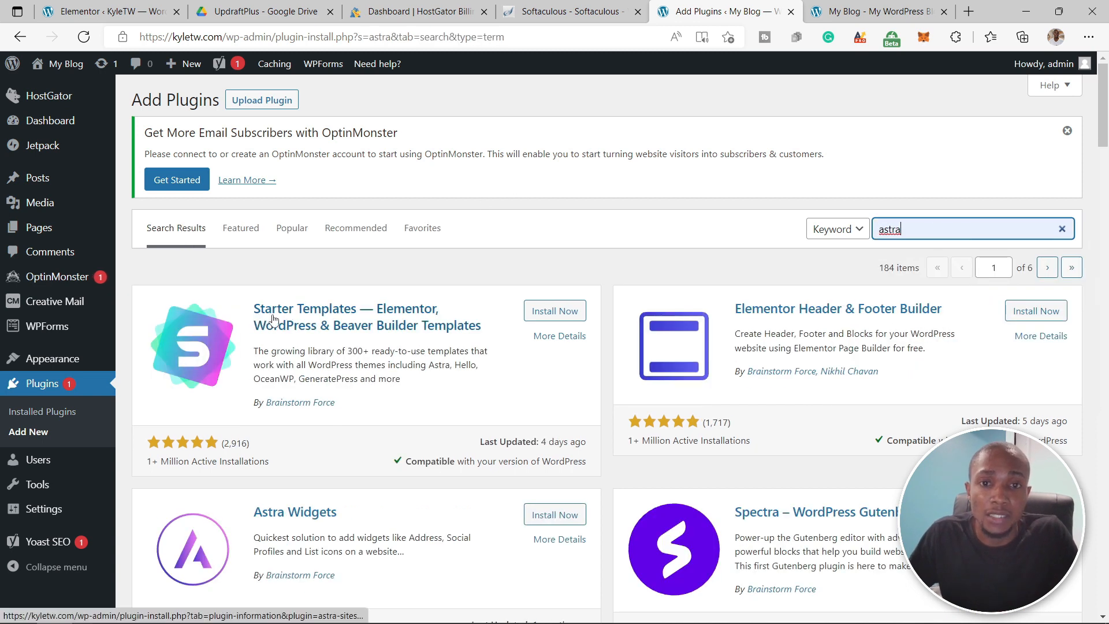
{"action": "left_click", "coordinate": [544, 313]}
{"action": "left_click", "coordinate": [544, 313]}
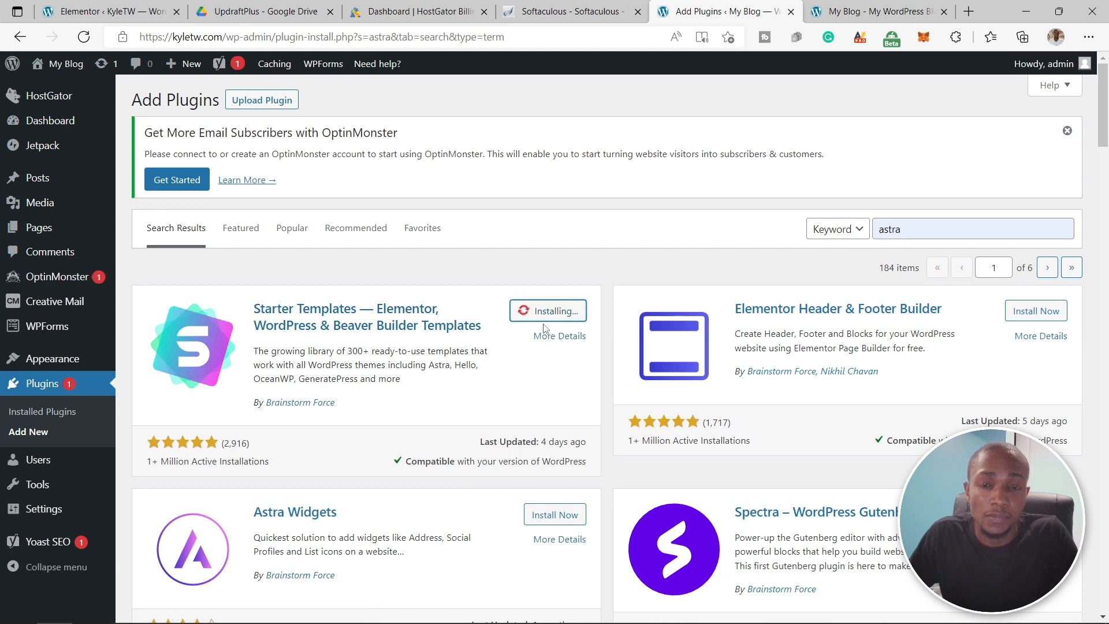
{"action": "left_click", "coordinate": [558, 315]}
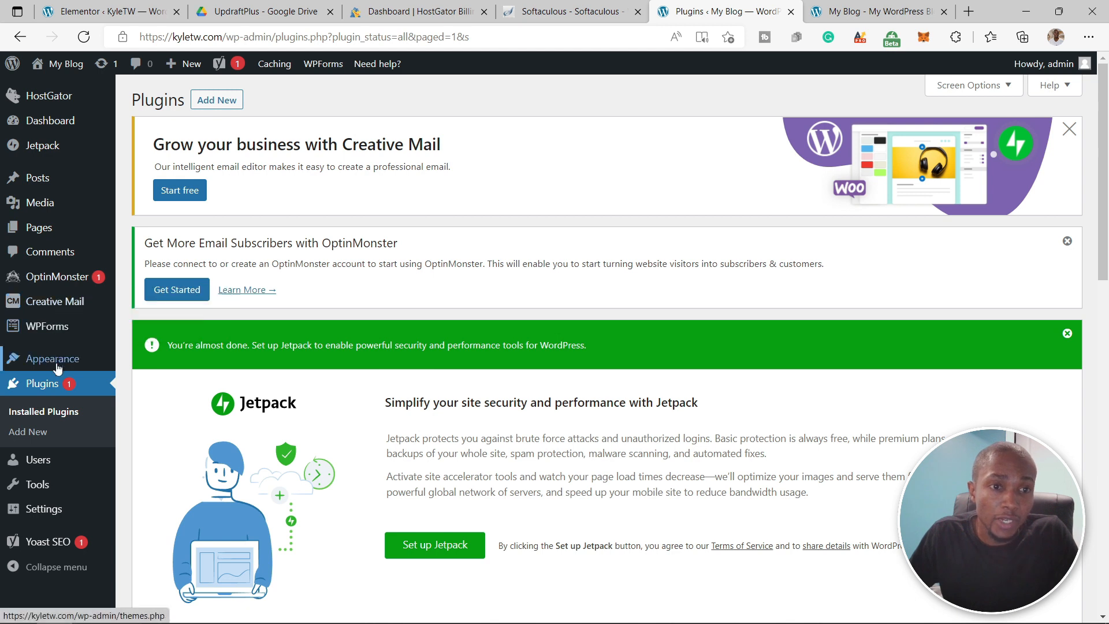
{"action": "mouse_move", "coordinate": [56, 364]}
{"action": "left_click", "coordinate": [160, 426]}
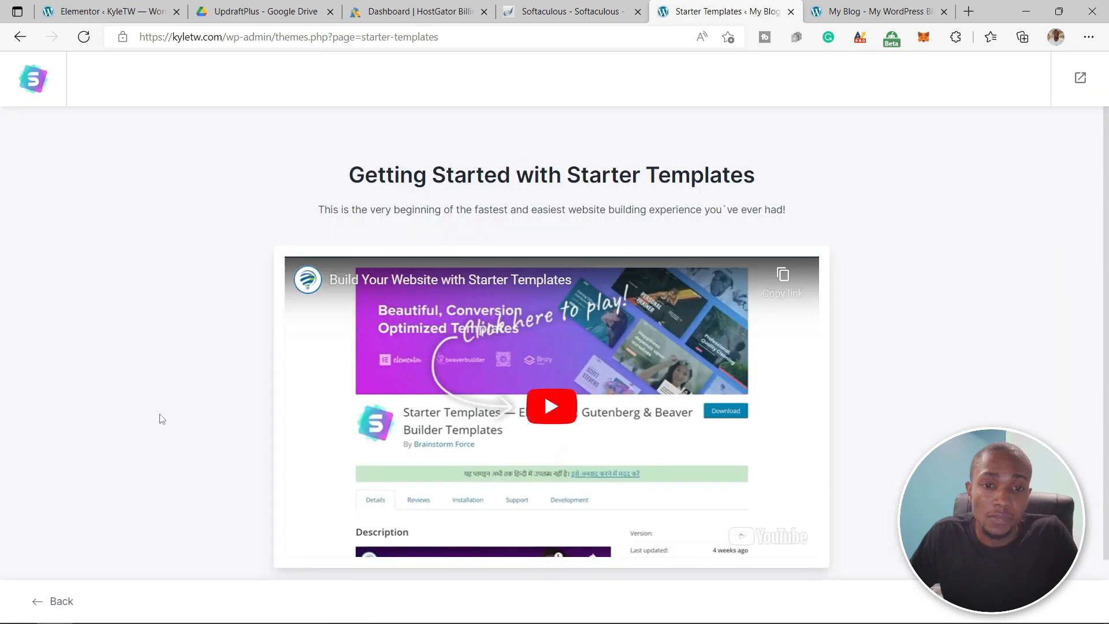
Start building with Elementor, filter to Agency templates, and pick the Digital Agency template
{"action": "scroll", "coordinate": [524, 552], "scroll_direction": "down", "scroll_amount": 1}
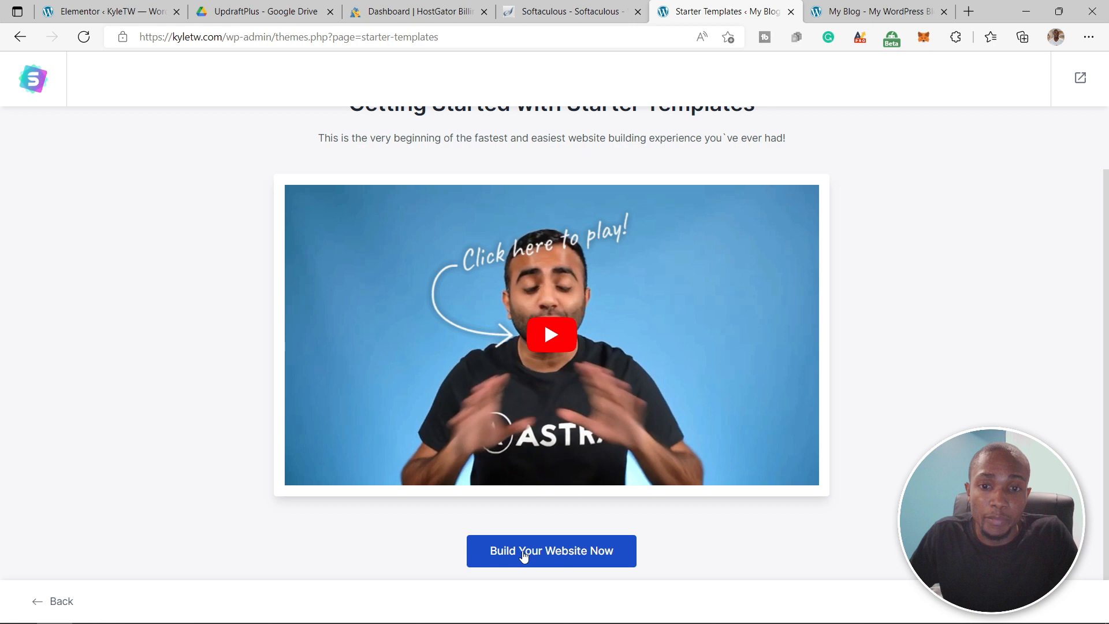
{"action": "left_click", "coordinate": [523, 552]}
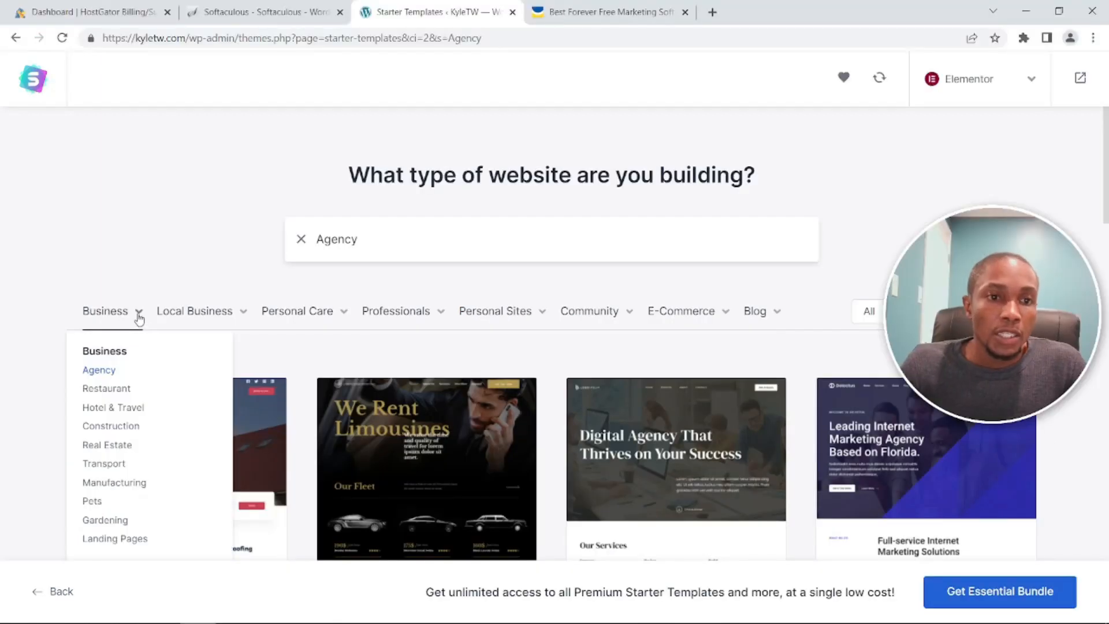
{"action": "left_click", "coordinate": [107, 374]}
{"action": "scroll", "coordinate": [653, 289], "scroll_direction": "down", "scroll_amount": 5}
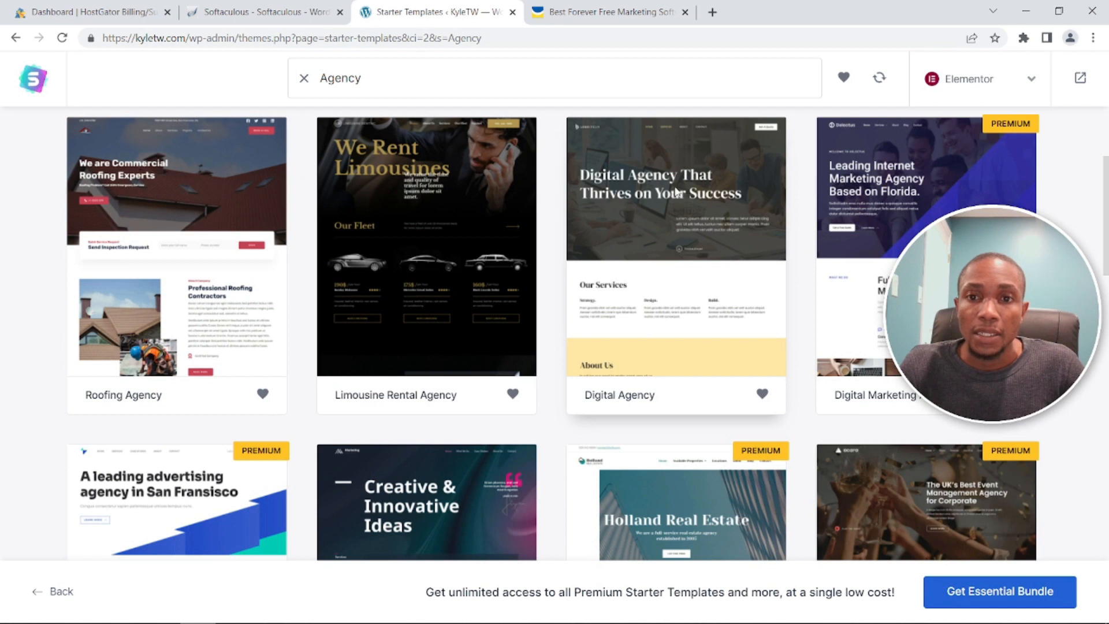
{"action": "left_click", "coordinate": [677, 192]}
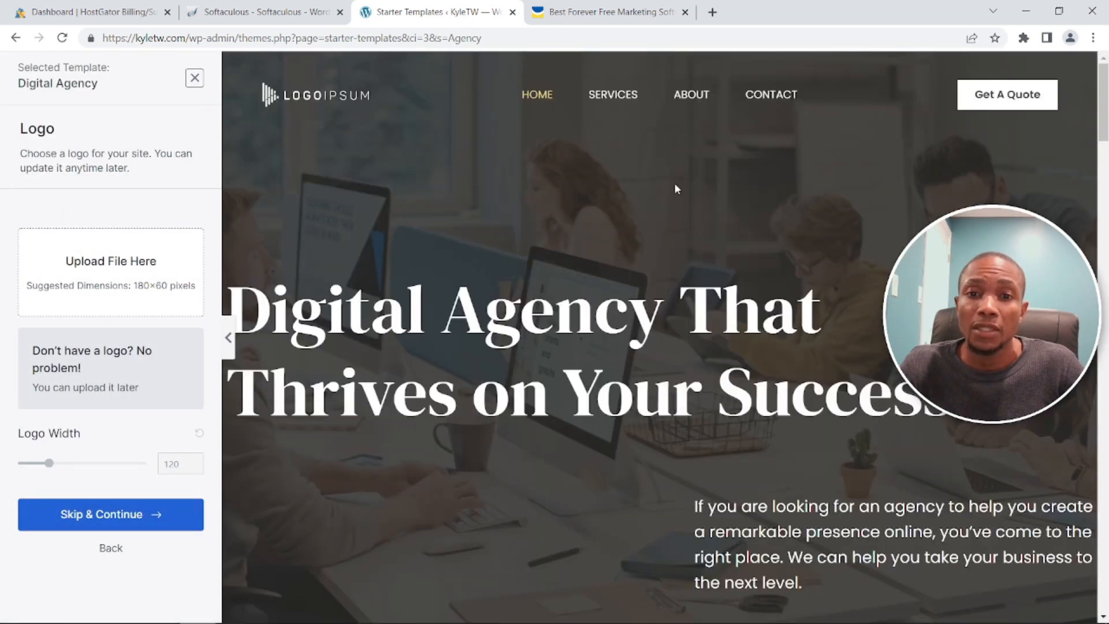
Skip adding a logo and keep the default colours and fonts
{"action": "scroll", "coordinate": [593, 245], "scroll_direction": "down", "scroll_amount": 10}
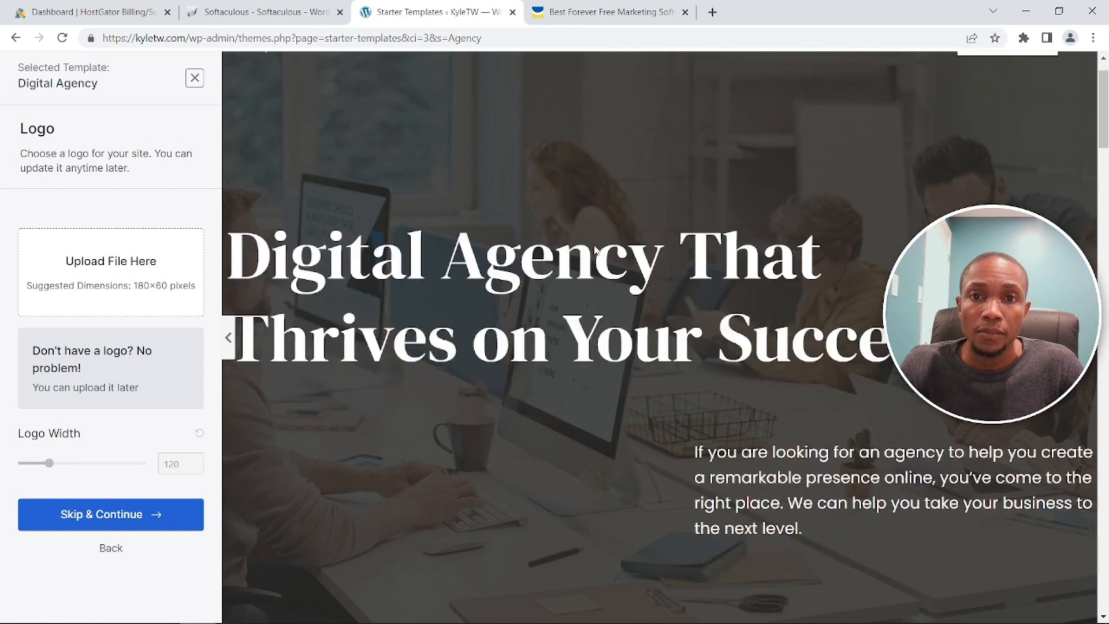
{"action": "scroll", "coordinate": [596, 249], "scroll_direction": "down", "scroll_amount": 10}
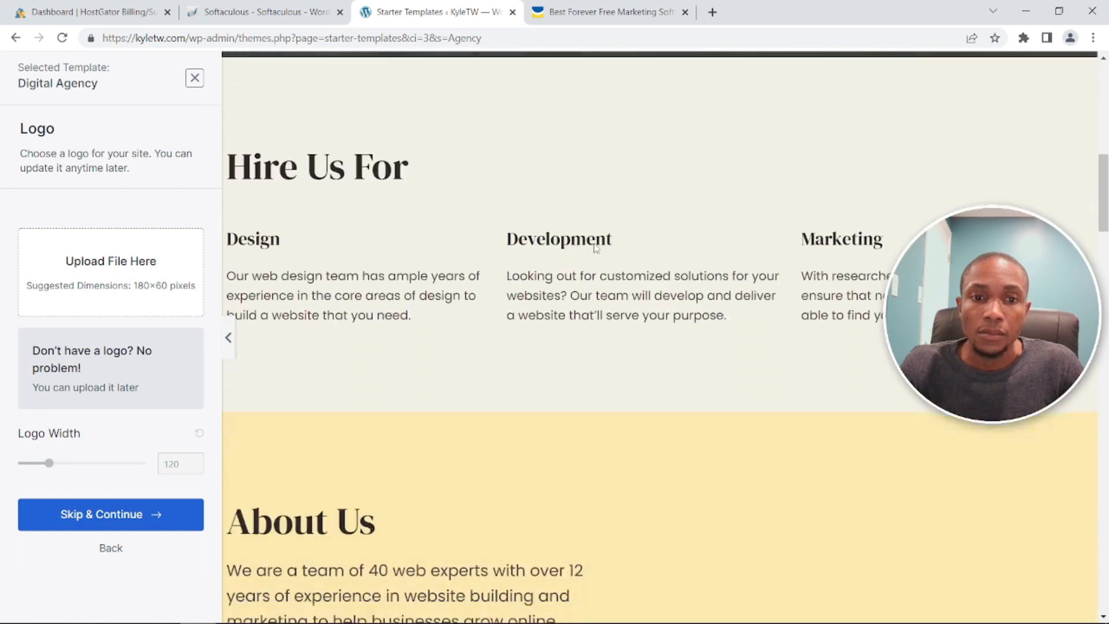
{"action": "scroll", "coordinate": [596, 247], "scroll_direction": "down", "scroll_amount": 15}
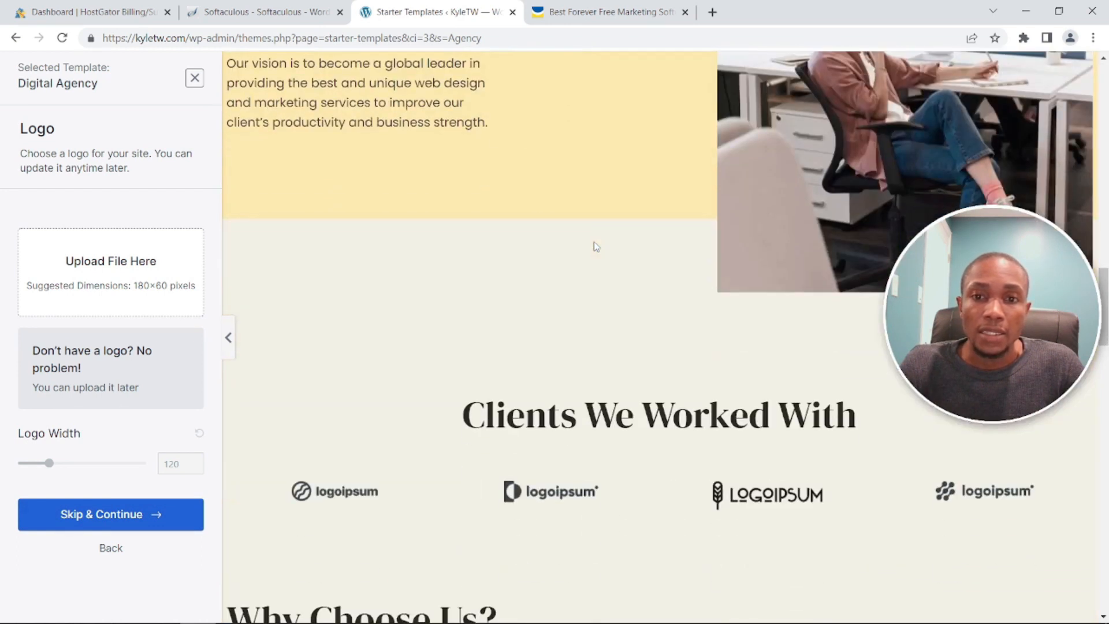
{"action": "scroll", "coordinate": [595, 245], "scroll_direction": "down", "scroll_amount": 12}
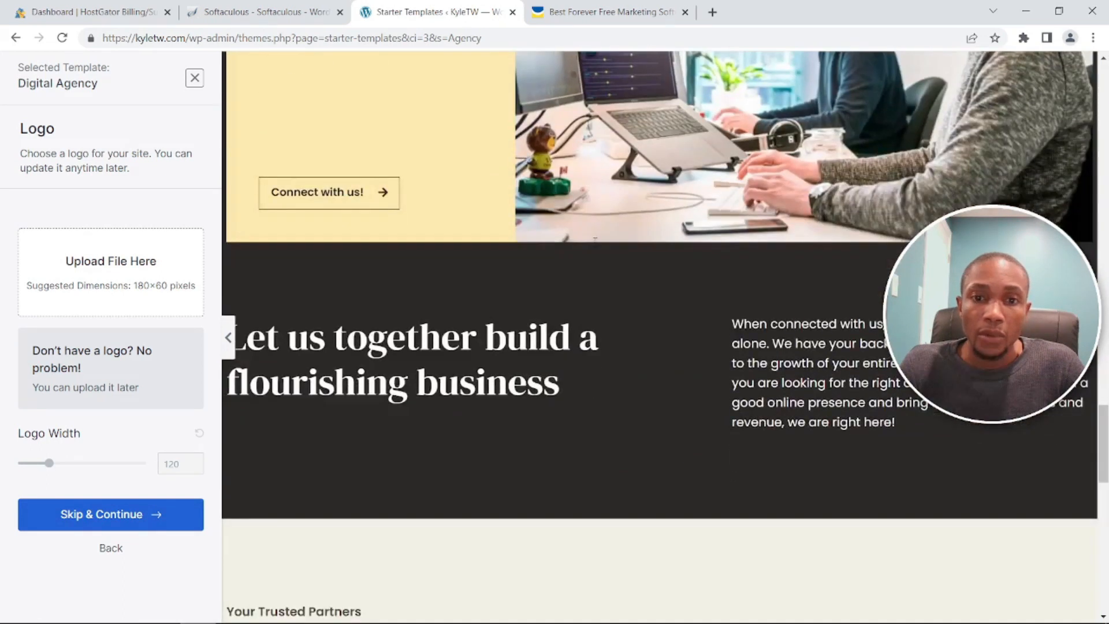
{"action": "scroll", "coordinate": [595, 245], "scroll_direction": "down", "scroll_amount": 6}
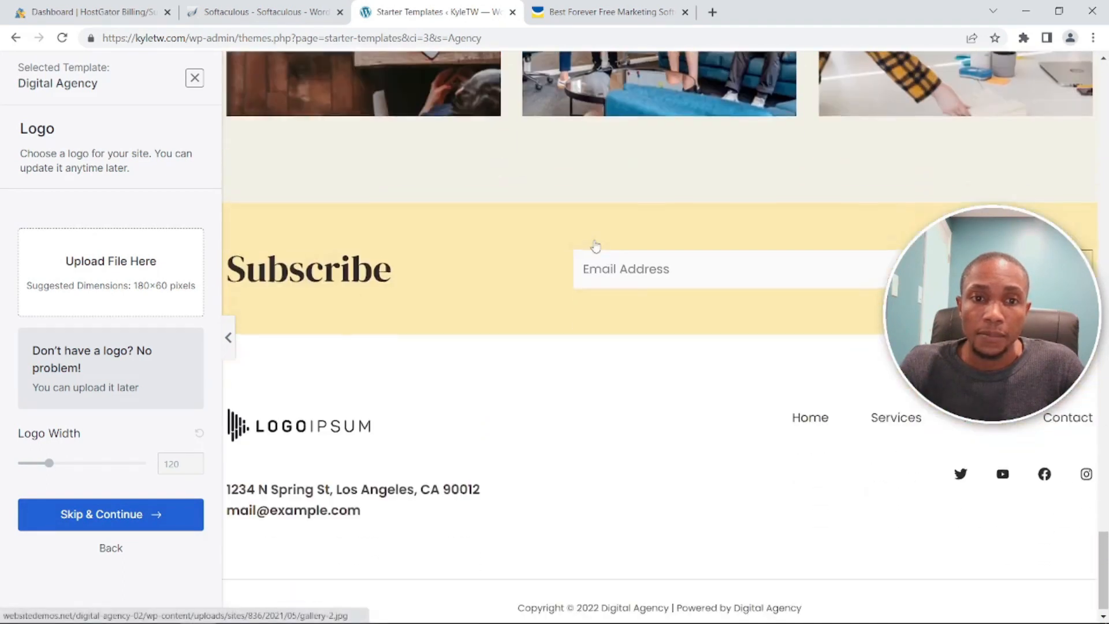
{"action": "left_click", "coordinate": [105, 522]}
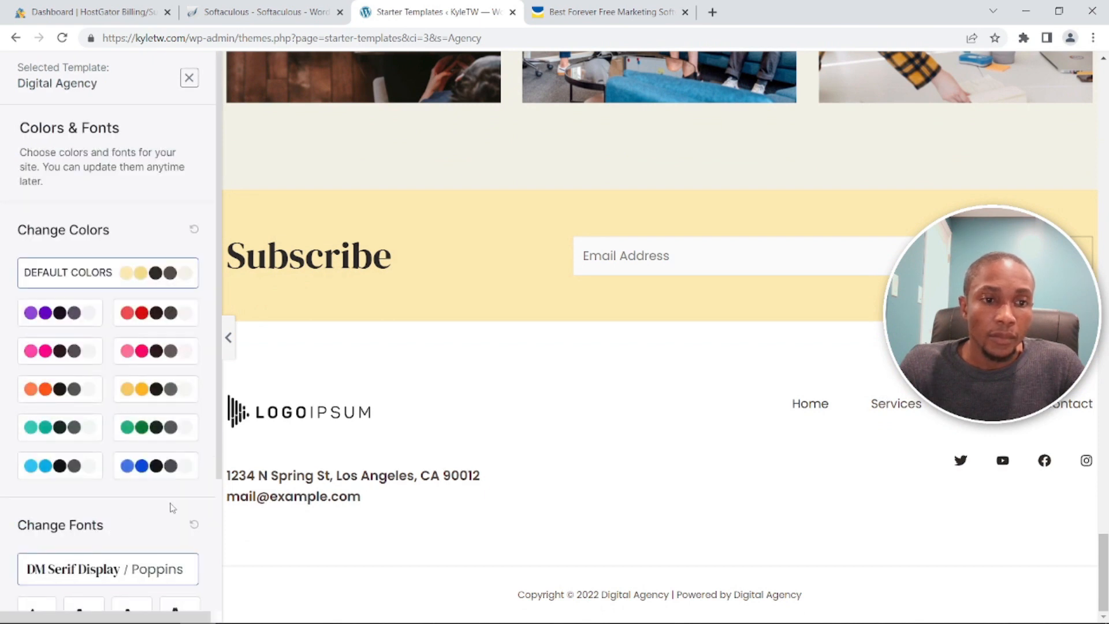
{"action": "scroll", "coordinate": [219, 469], "scroll_direction": "down", "scroll_amount": 3}
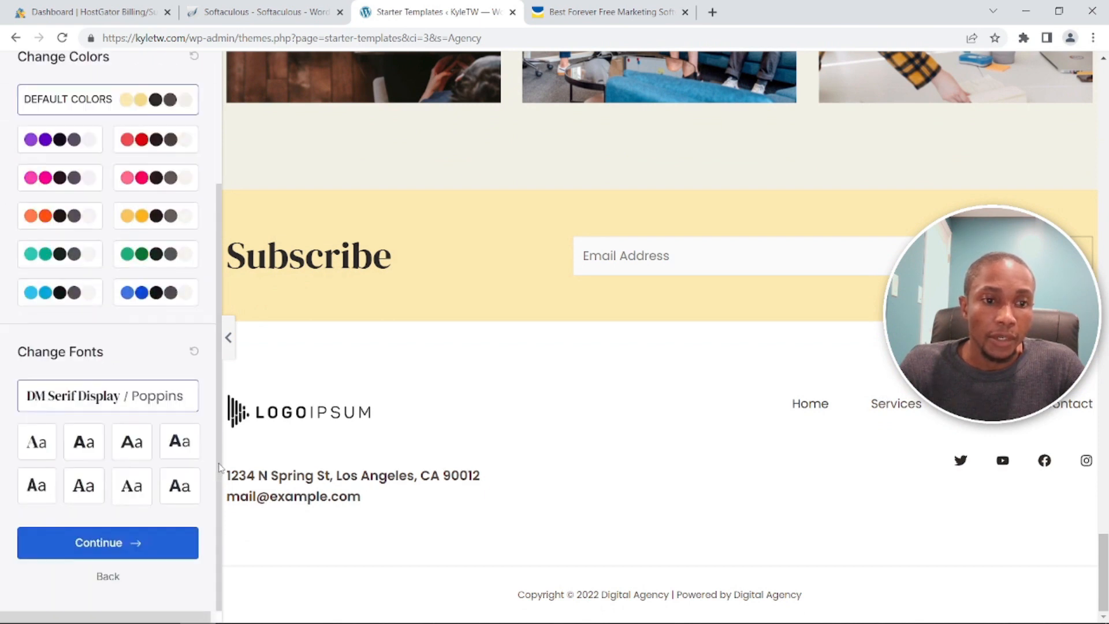
{"action": "left_click", "coordinate": [104, 543]}
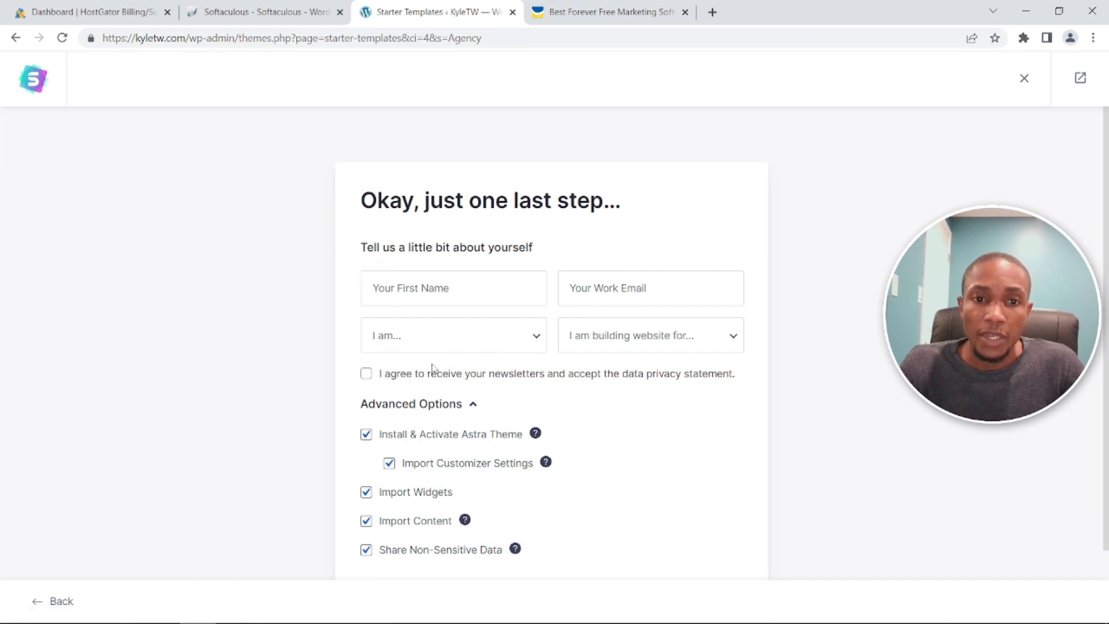
Build the Digital Agency website and view it live in a new tab
{"action": "scroll", "coordinate": [427, 361], "scroll_direction": "down", "scroll_amount": 2}
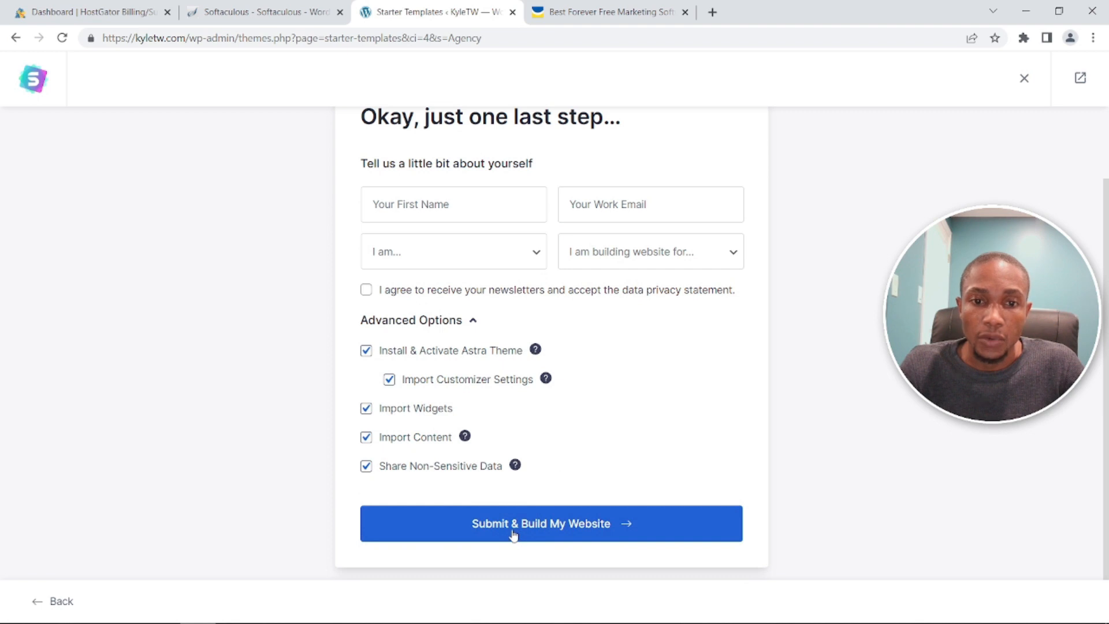
{"action": "left_click", "coordinate": [546, 527]}
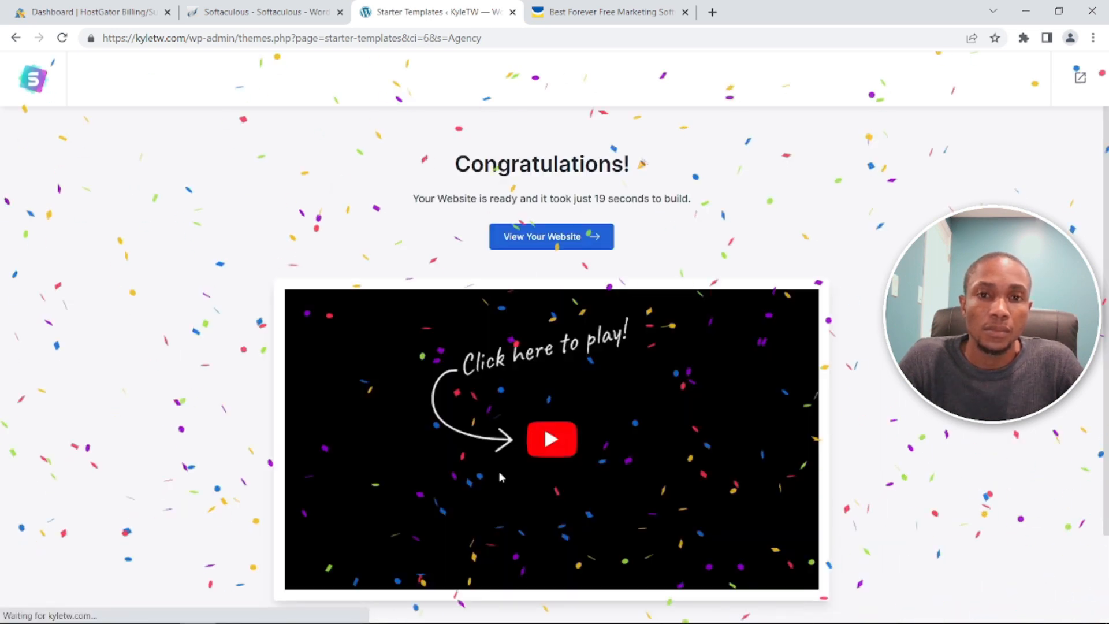
{"action": "left_click", "coordinate": [541, 238]}
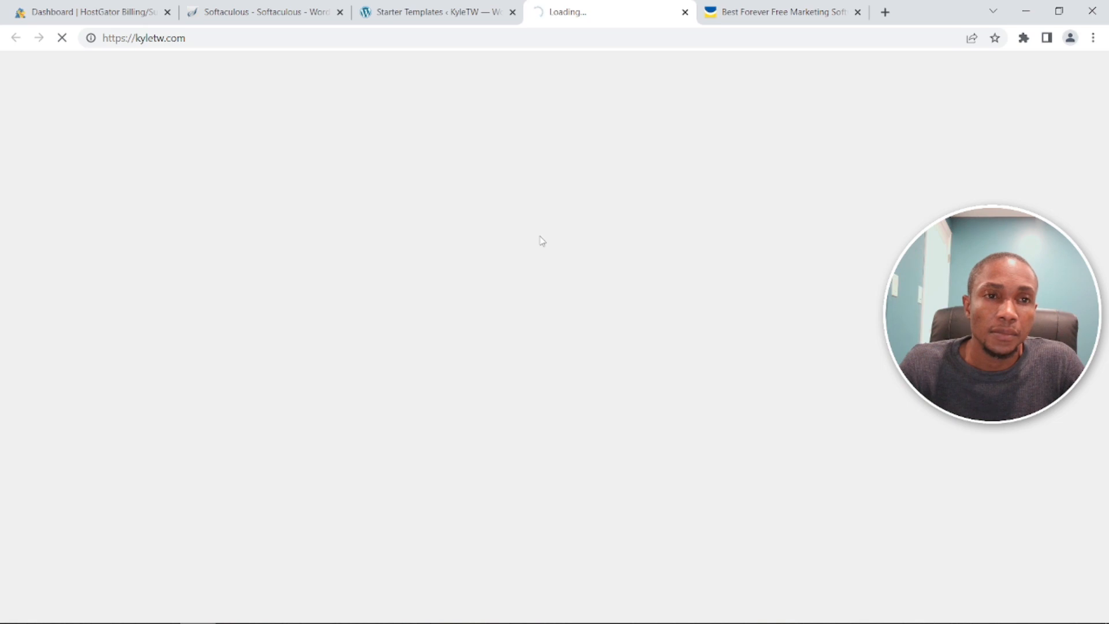
Scroll through the kyletw.com Digital Agency homepage and back up, then choose Edit Page
{"action": "scroll", "coordinate": [541, 241], "scroll_direction": "down", "scroll_amount": 8}
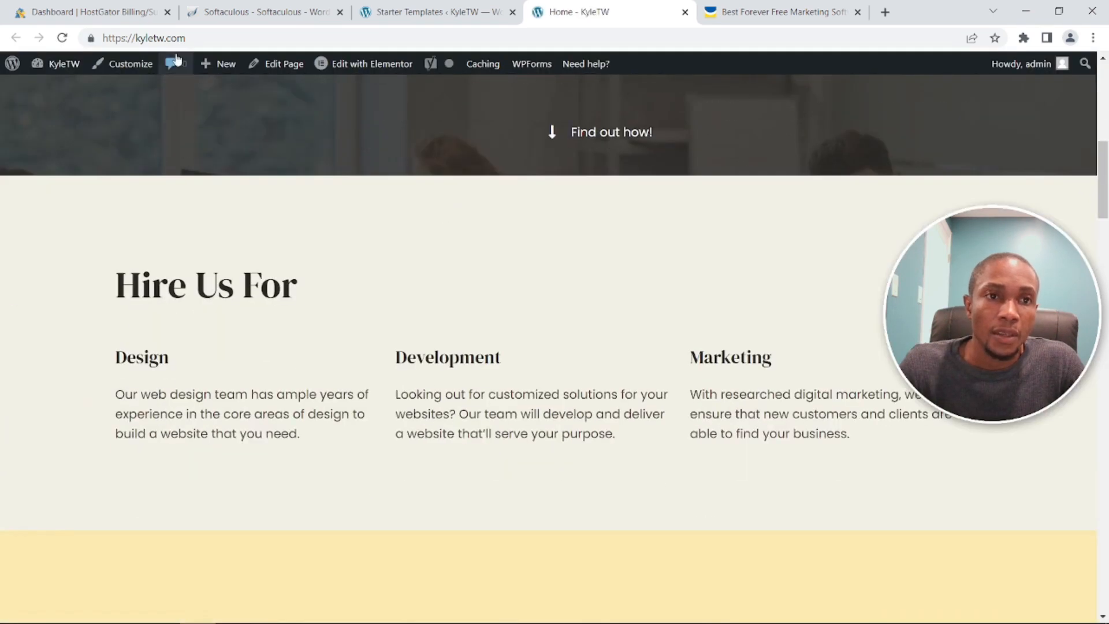
{"action": "left_click", "coordinate": [191, 38]}
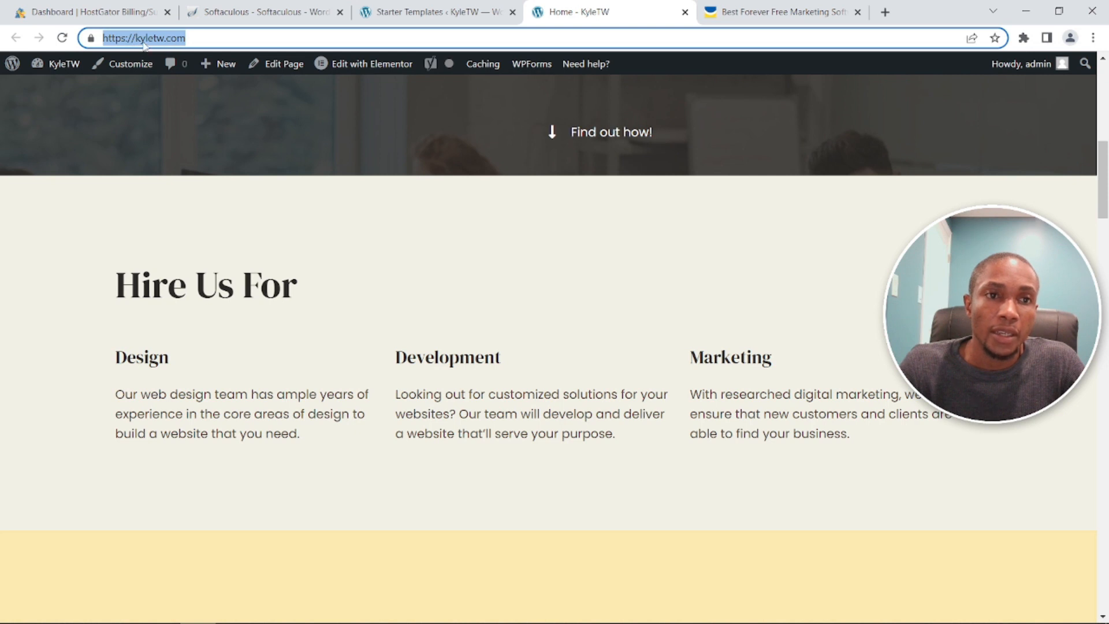
{"action": "scroll", "coordinate": [305, 313], "scroll_direction": "down", "scroll_amount": 8}
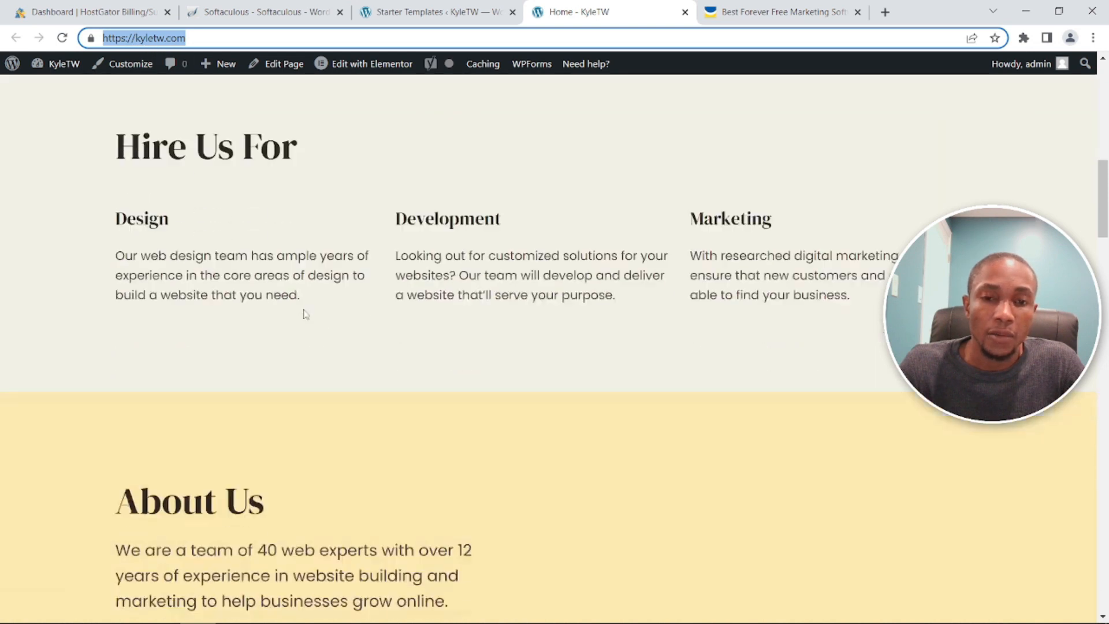
{"action": "scroll", "coordinate": [302, 311], "scroll_direction": "down", "scroll_amount": 8}
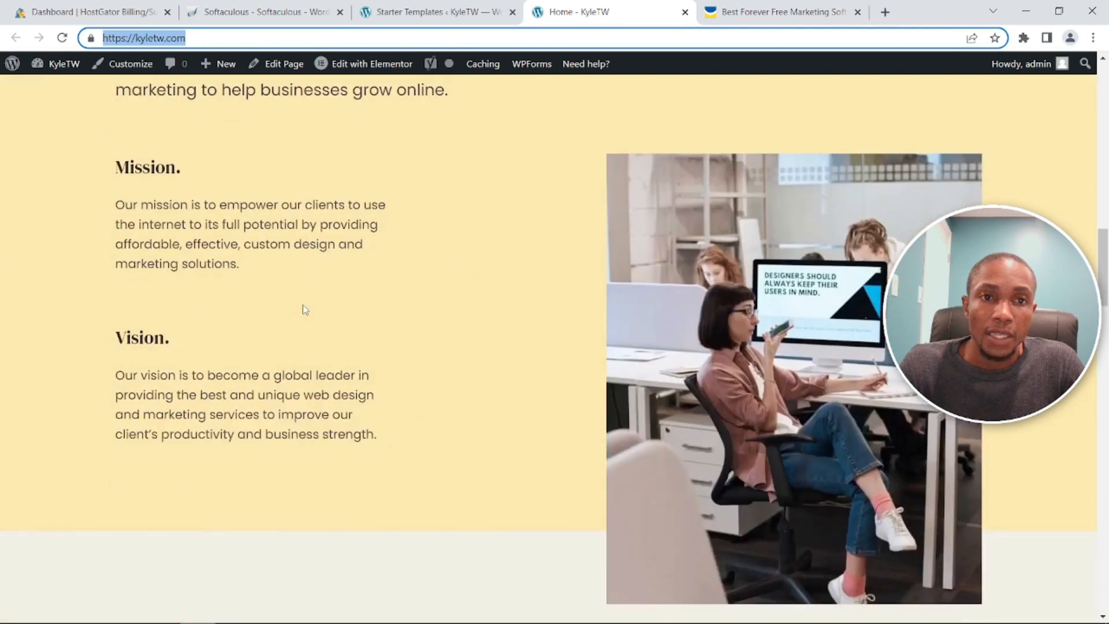
{"action": "scroll", "coordinate": [305, 310], "scroll_direction": "down", "scroll_amount": 15}
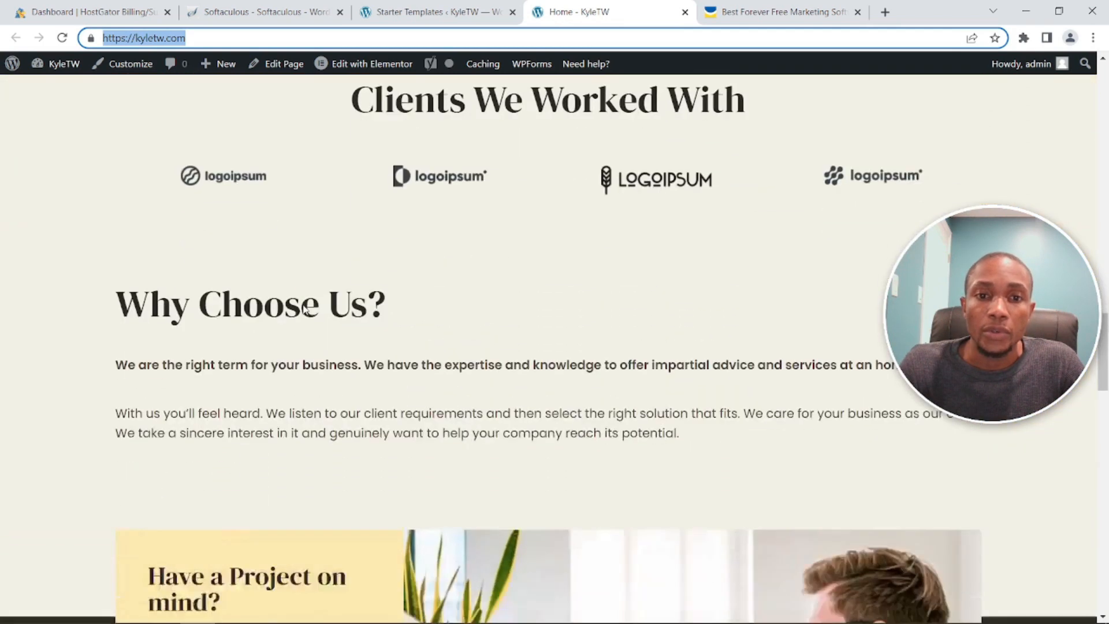
{"action": "scroll", "coordinate": [303, 304], "scroll_direction": "down", "scroll_amount": 10}
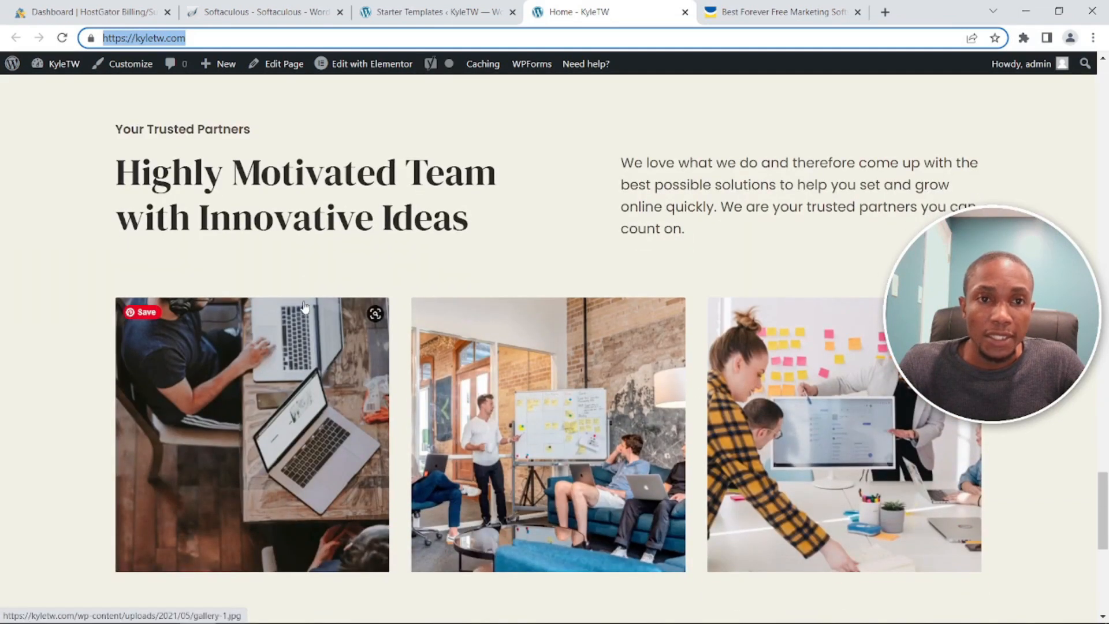
{"action": "scroll", "coordinate": [304, 306], "scroll_direction": "down", "scroll_amount": 7}
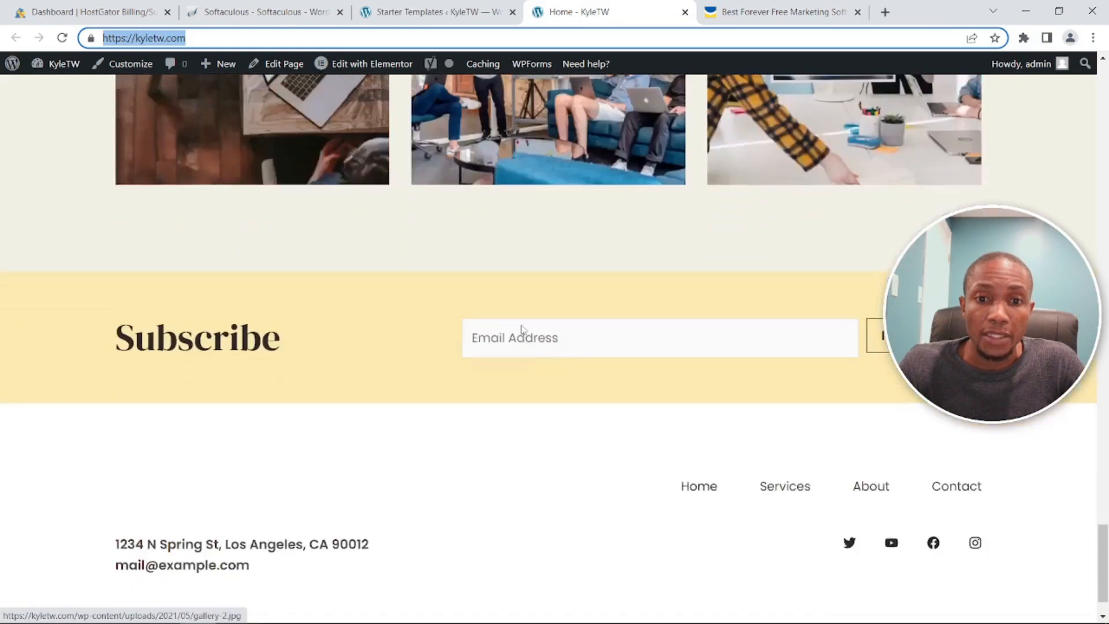
{"action": "scroll", "coordinate": [521, 326], "scroll_direction": "up", "scroll_amount": 20}
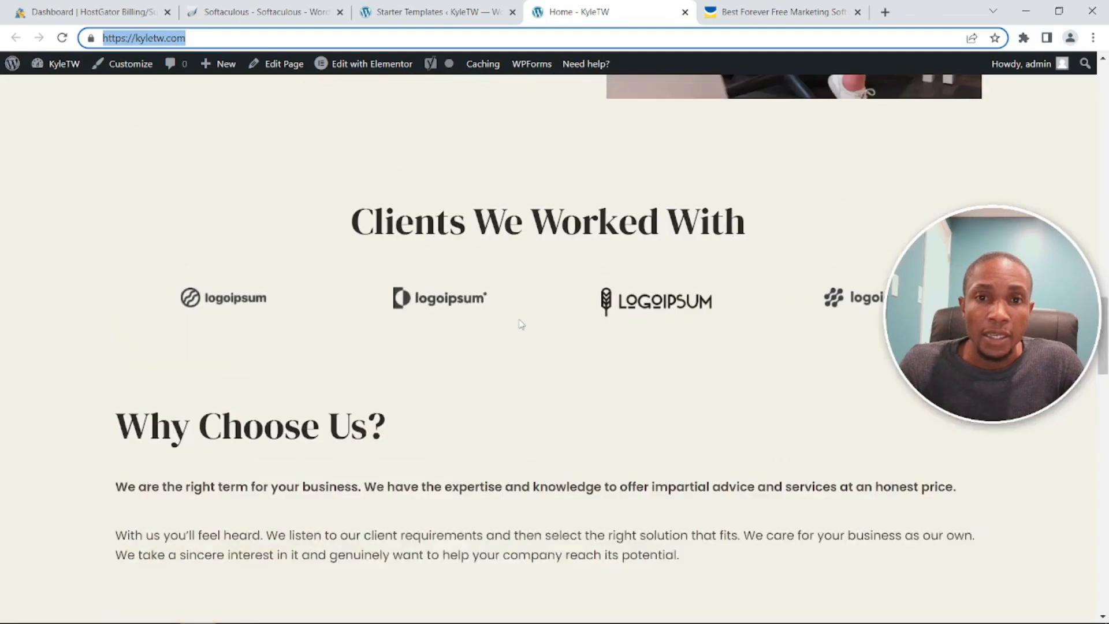
{"action": "scroll", "coordinate": [520, 324], "scroll_direction": "up", "scroll_amount": 10}
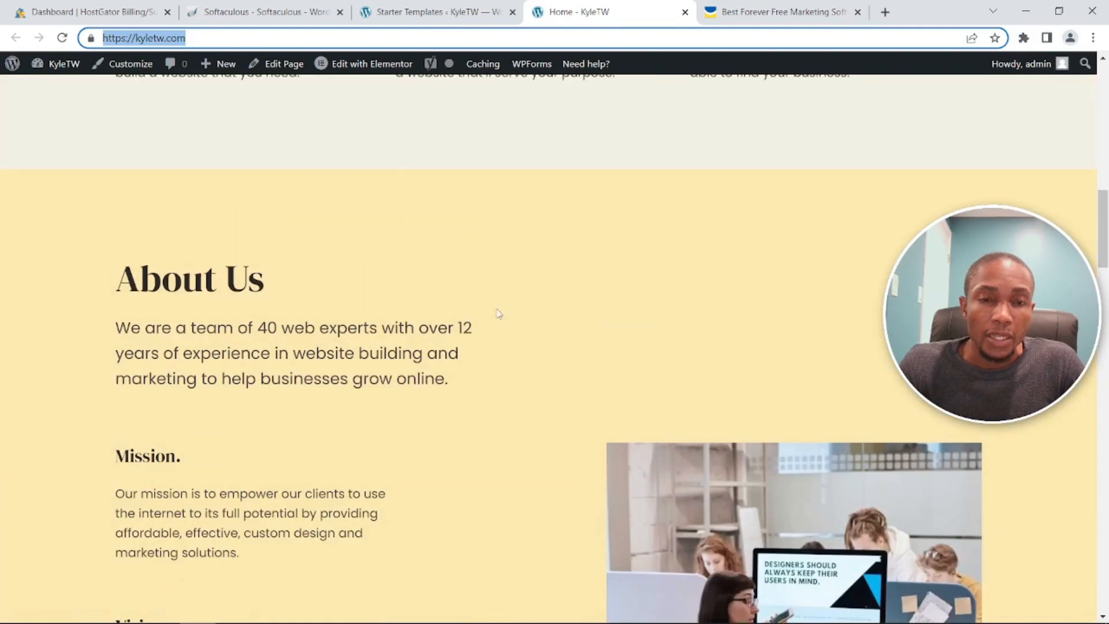
{"action": "scroll", "coordinate": [327, 236], "scroll_direction": "up", "scroll_amount": 7}
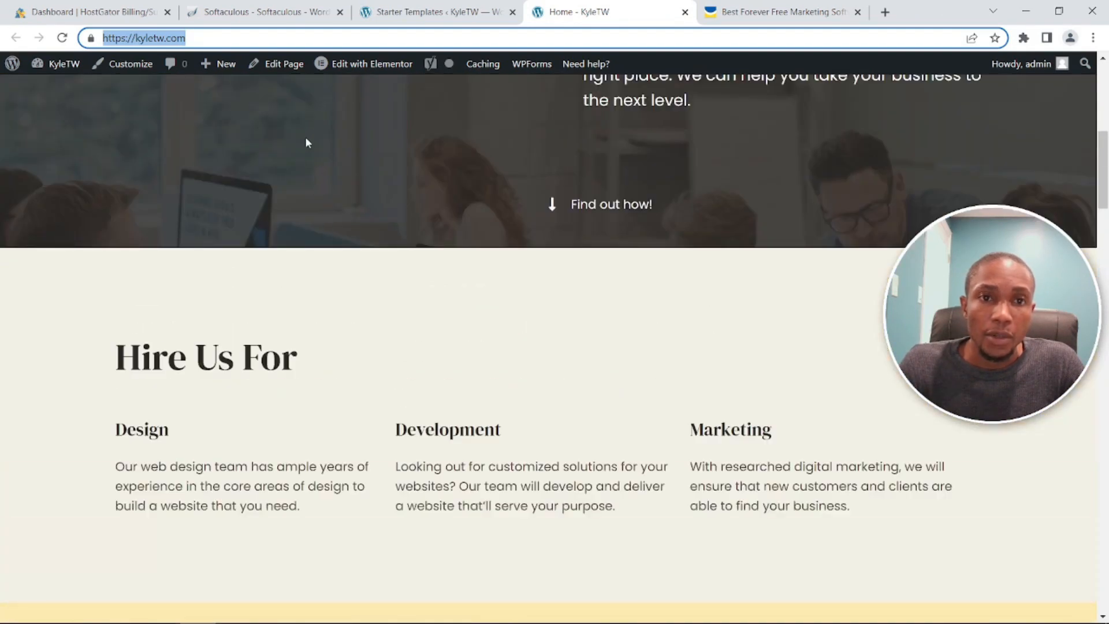
{"action": "scroll", "coordinate": [299, 131], "scroll_direction": "up", "scroll_amount": 5}
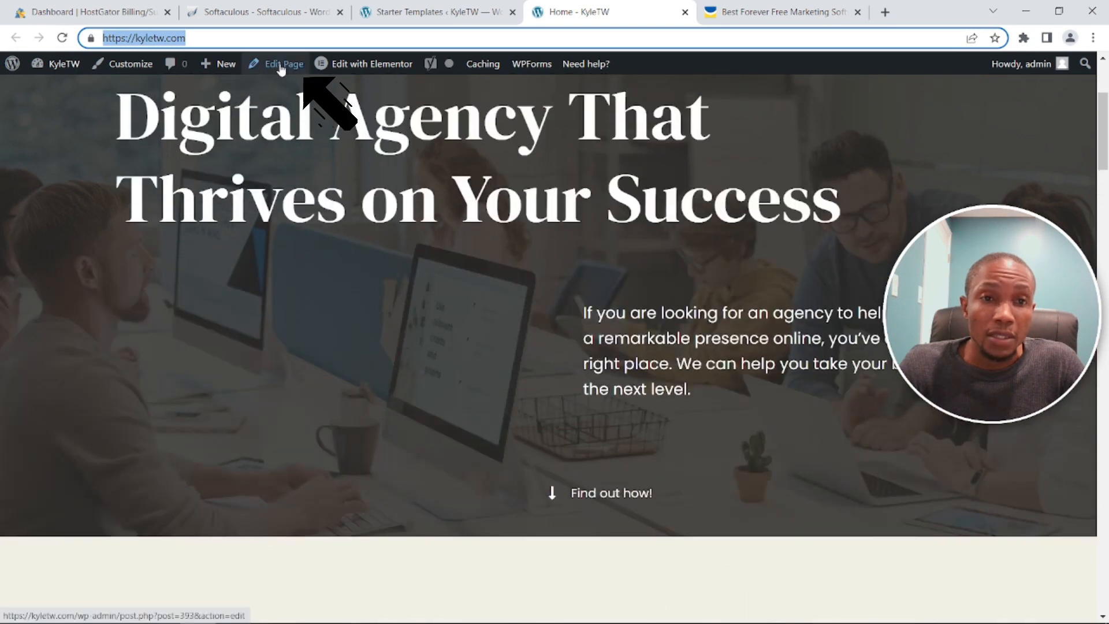
{"action": "left_click", "coordinate": [281, 65]}
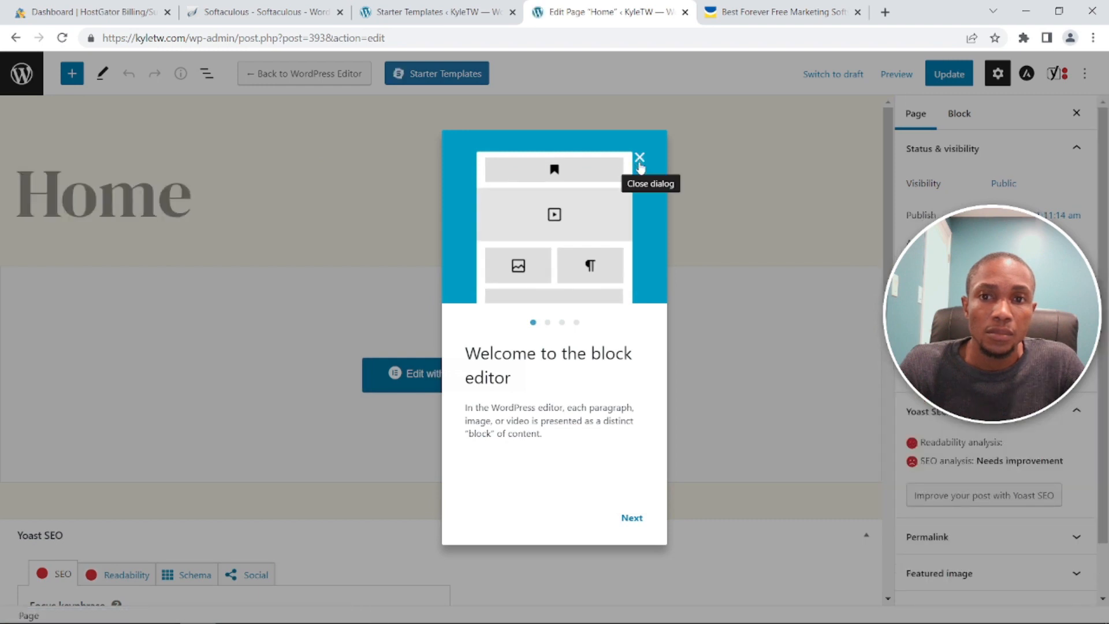
Dismiss the block editor welcome guide and open the Home page with Elementor
{"action": "left_click", "coordinate": [639, 159]}
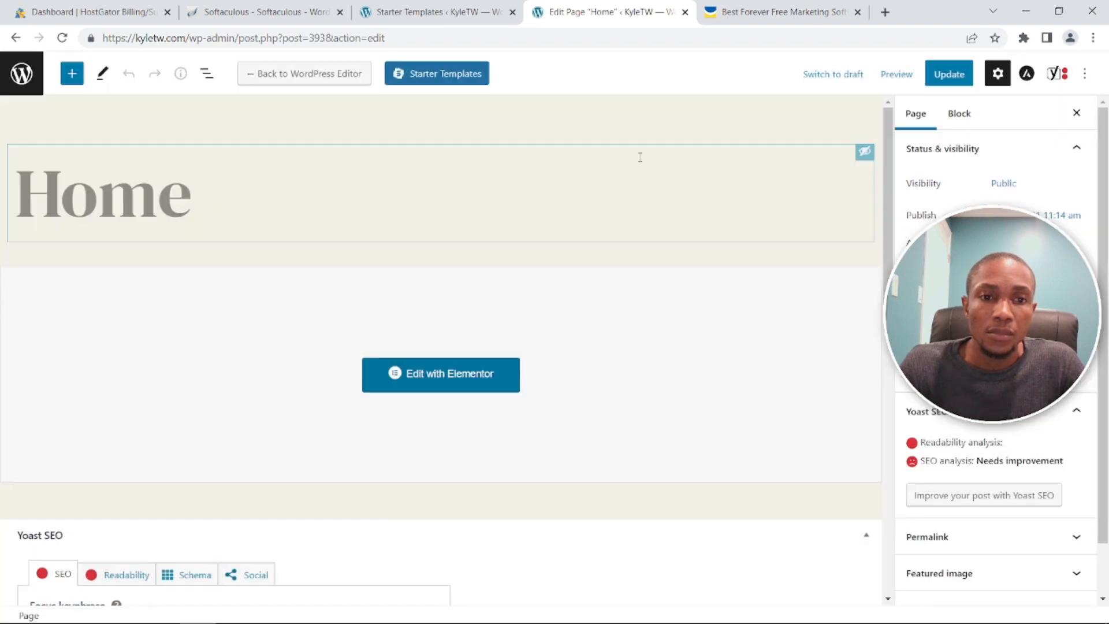
{"action": "scroll", "coordinate": [471, 414], "scroll_direction": "down", "scroll_amount": 12}
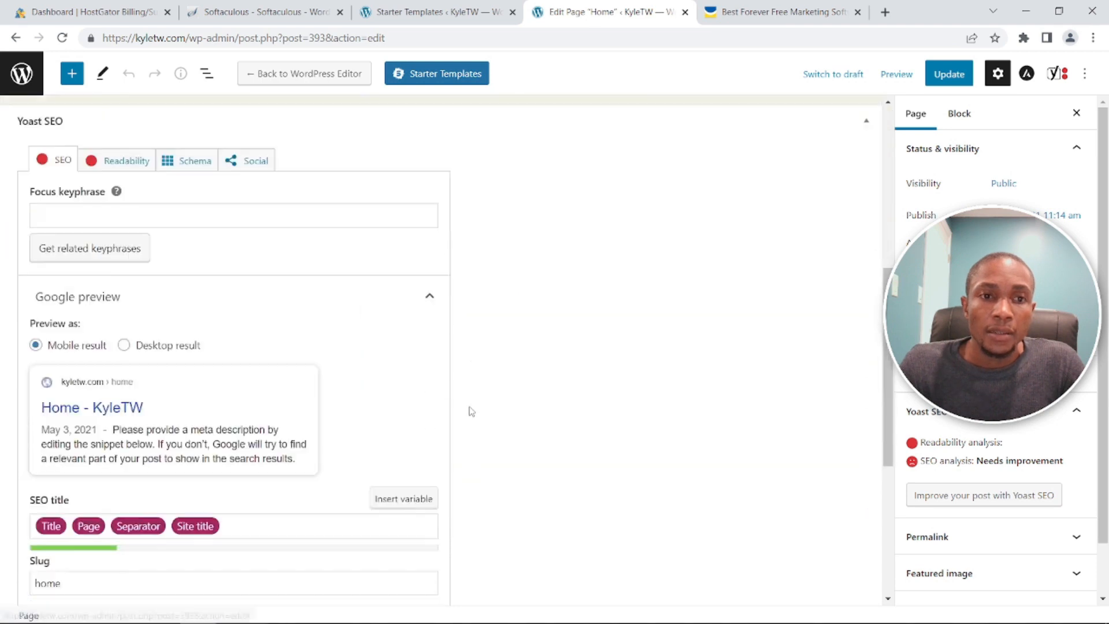
{"action": "scroll", "coordinate": [470, 411], "scroll_direction": "up", "scroll_amount": 12}
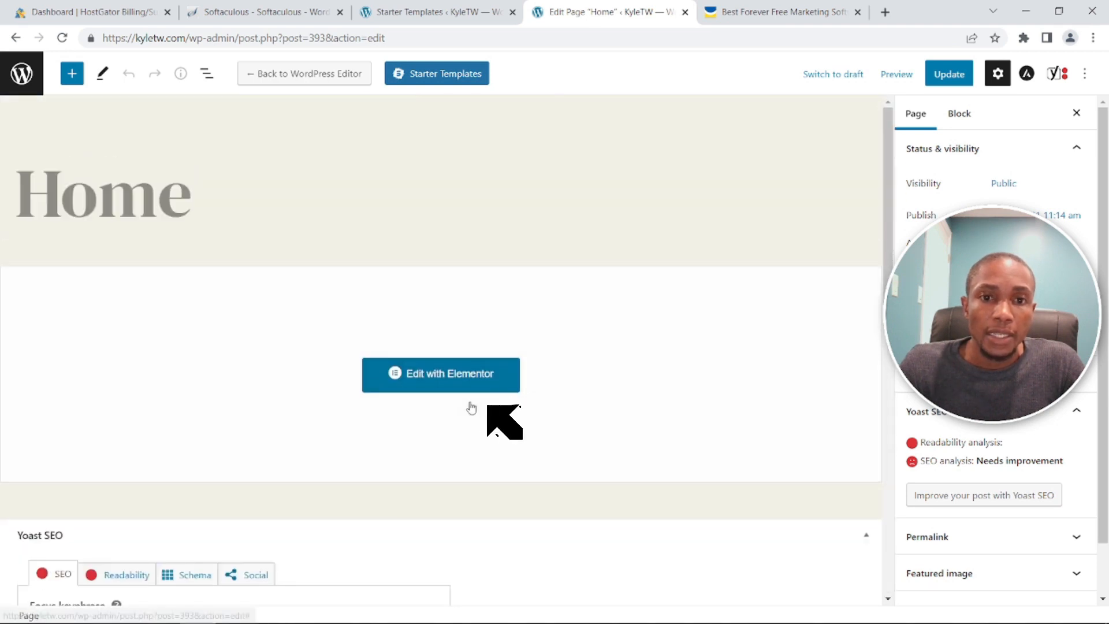
{"action": "left_click", "coordinate": [451, 385]}
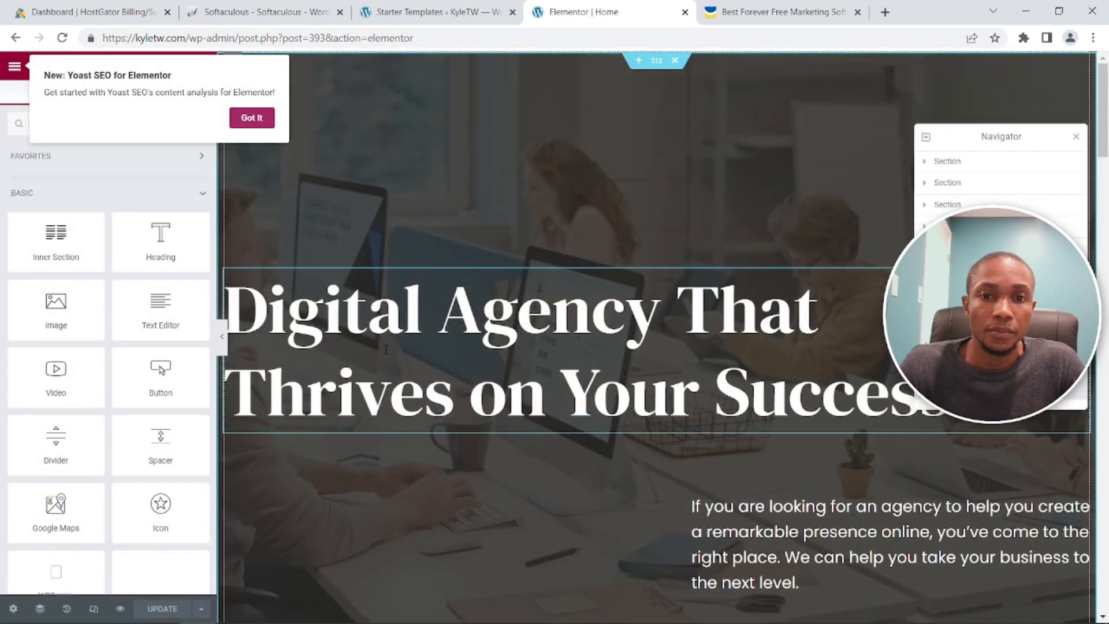
Insert 'Marketing' after 'Digital' in the hero heading and delete 'That Thrives on Your Success'
{"action": "left_click", "coordinate": [414, 322]}
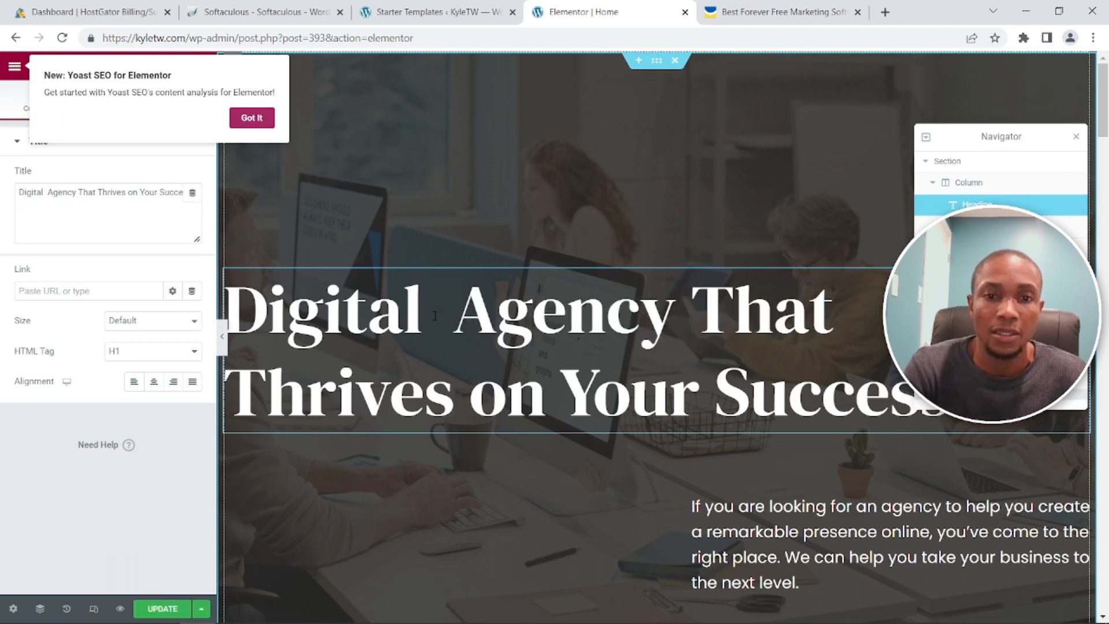
{"action": "type", "text": "Mar"}
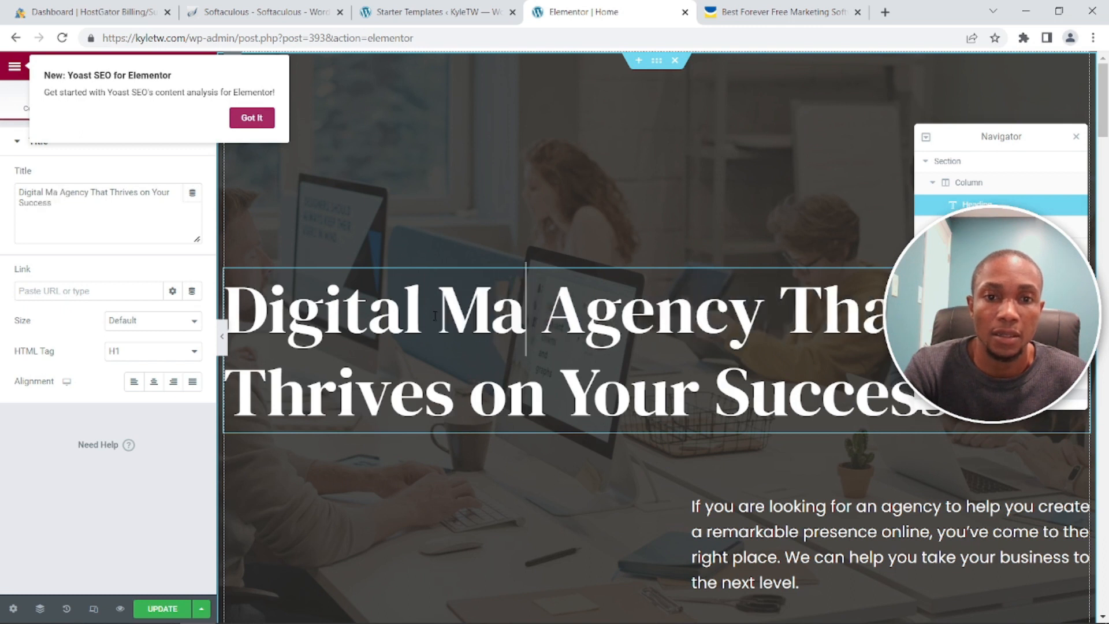
{"action": "type", "text": "keting"}
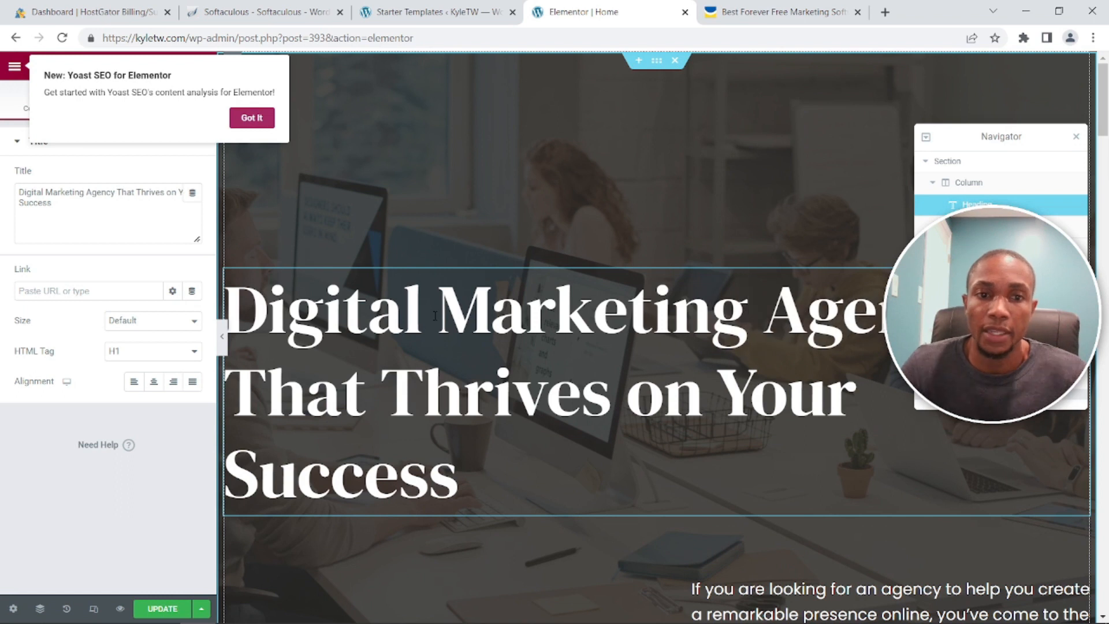
{"action": "left_click_drag", "start_coordinate": [231, 388], "coordinate": [469, 475]}
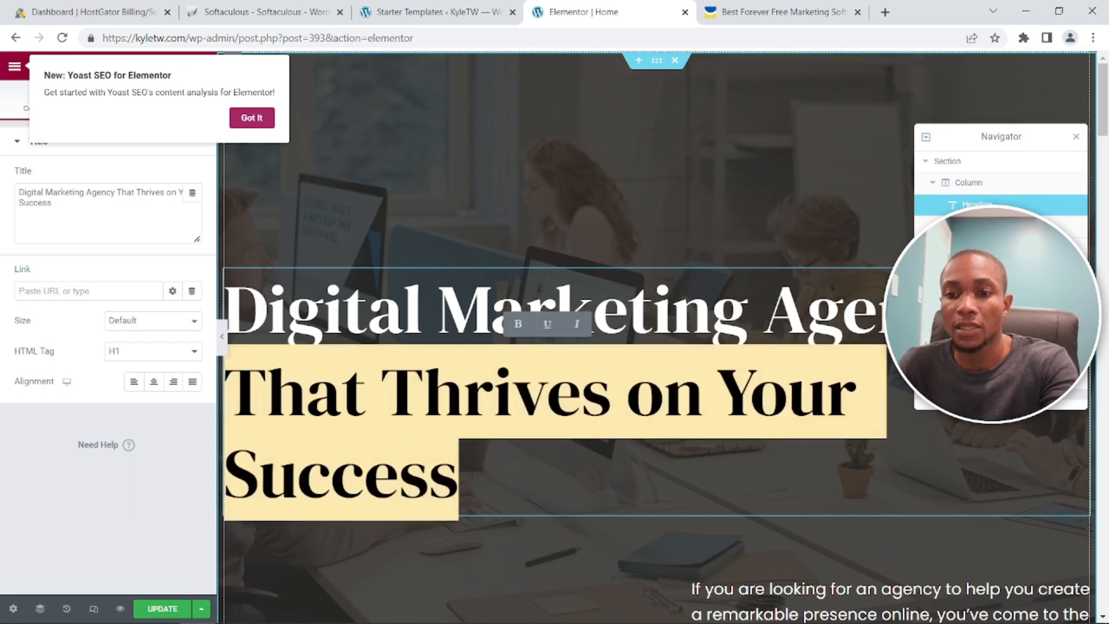
{"action": "key", "text": "BackSpace"}
Go through the intro, Development, Marketing, Design and About Us paragraph widgets
{"action": "left_click", "coordinate": [717, 380]}
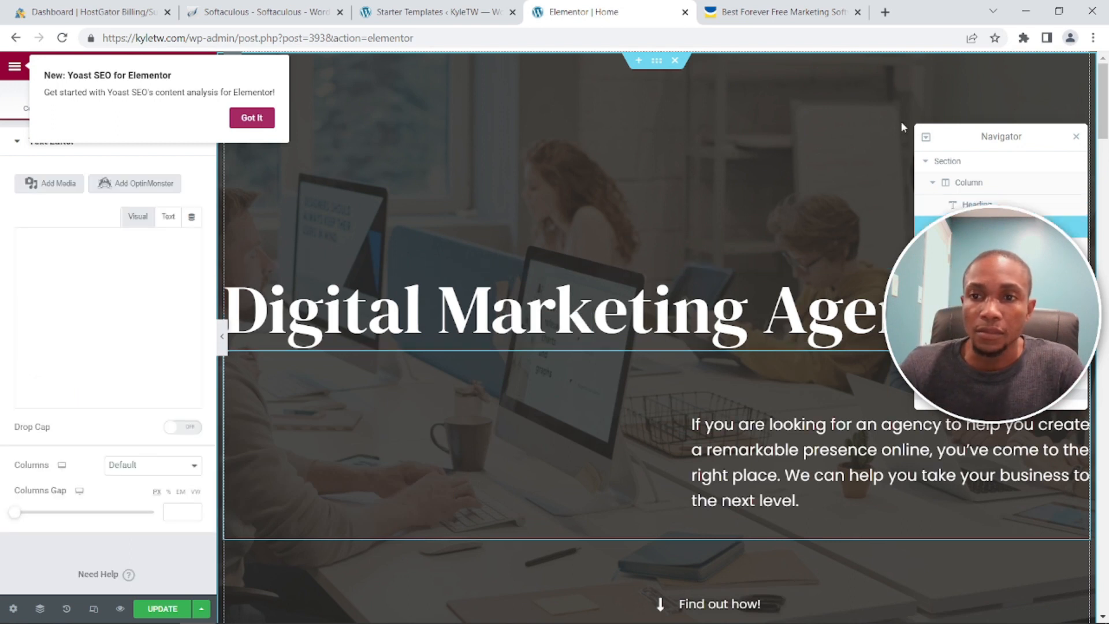
{"action": "scroll", "coordinate": [750, 453], "scroll_direction": "down", "scroll_amount": 7}
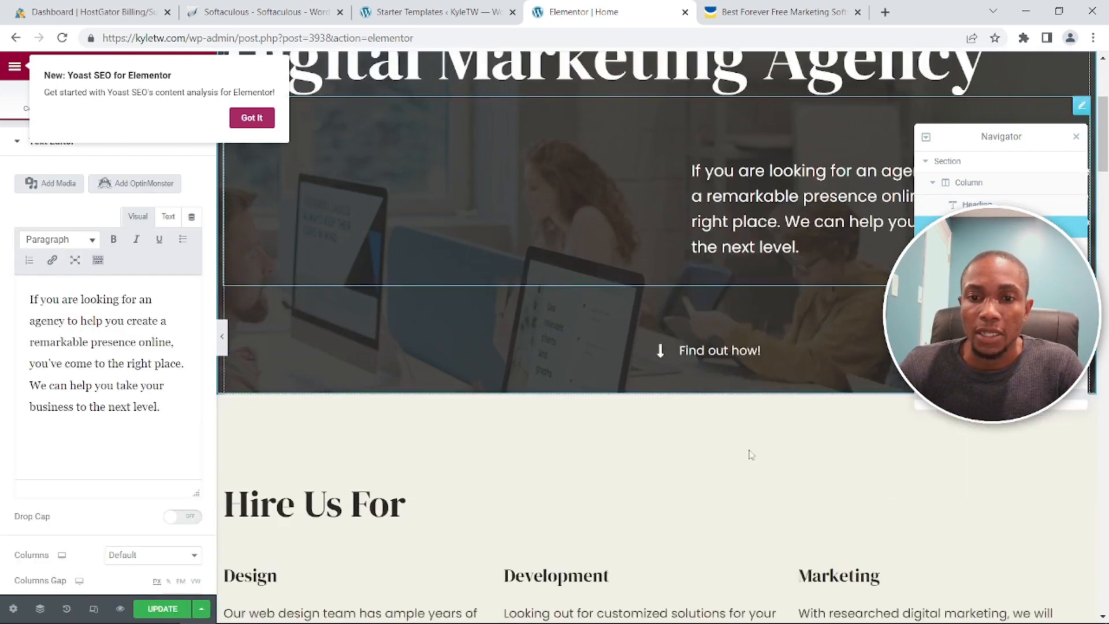
{"action": "left_click", "coordinate": [568, 384]}
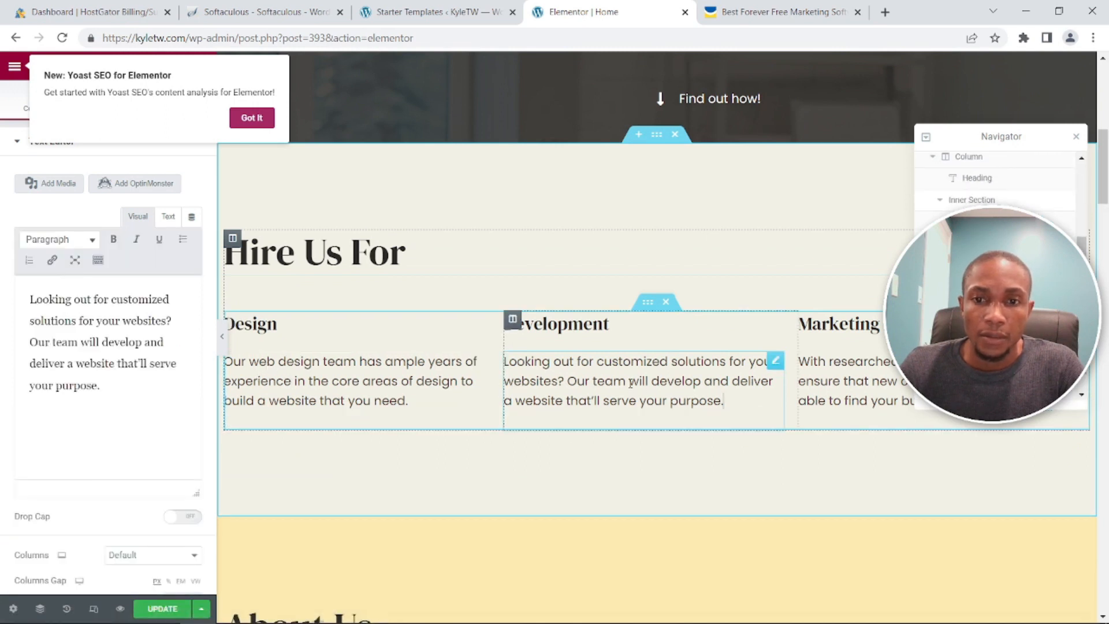
{"action": "left_click", "coordinate": [844, 381]}
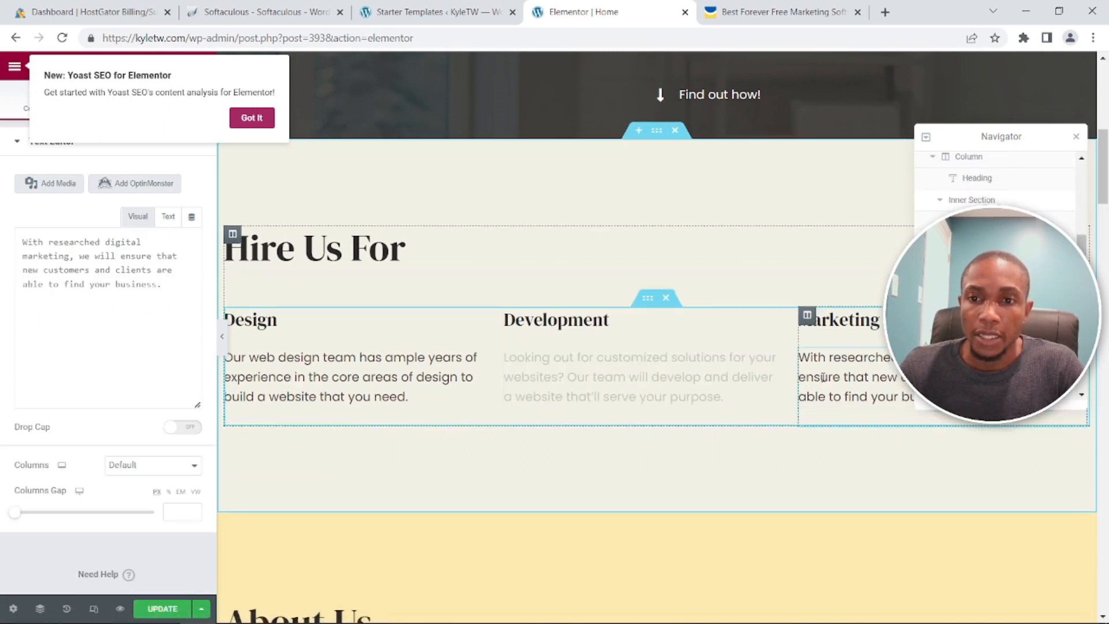
{"action": "scroll", "coordinate": [448, 347], "scroll_direction": "down", "scroll_amount": 1}
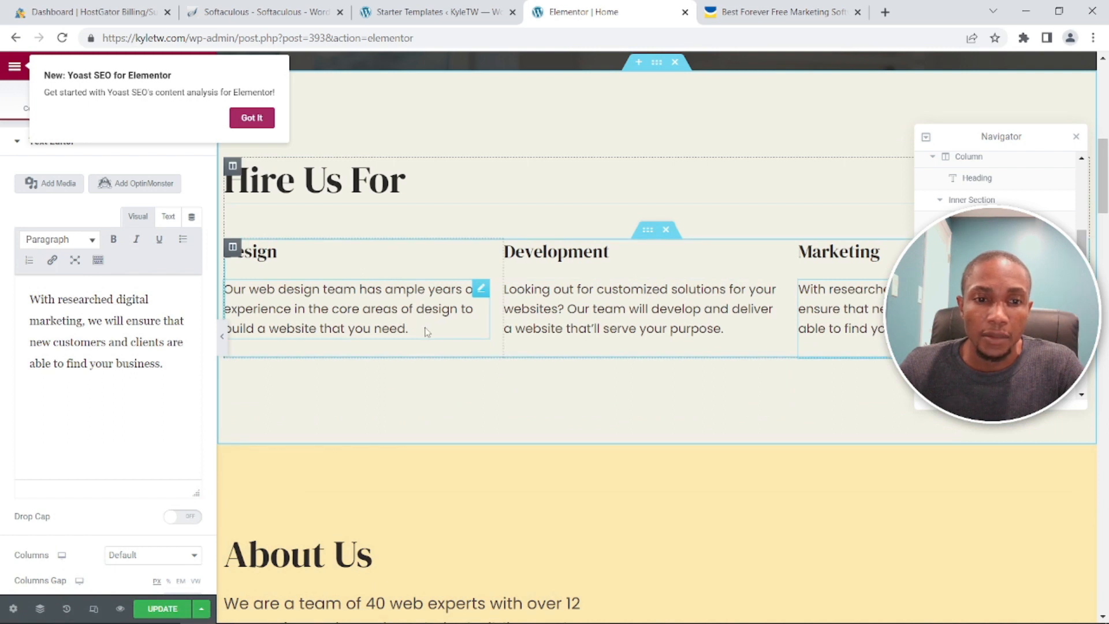
{"action": "left_click", "coordinate": [428, 330]}
{"action": "scroll", "coordinate": [565, 490], "scroll_direction": "down", "scroll_amount": 3}
{"action": "left_click", "coordinate": [415, 375]}
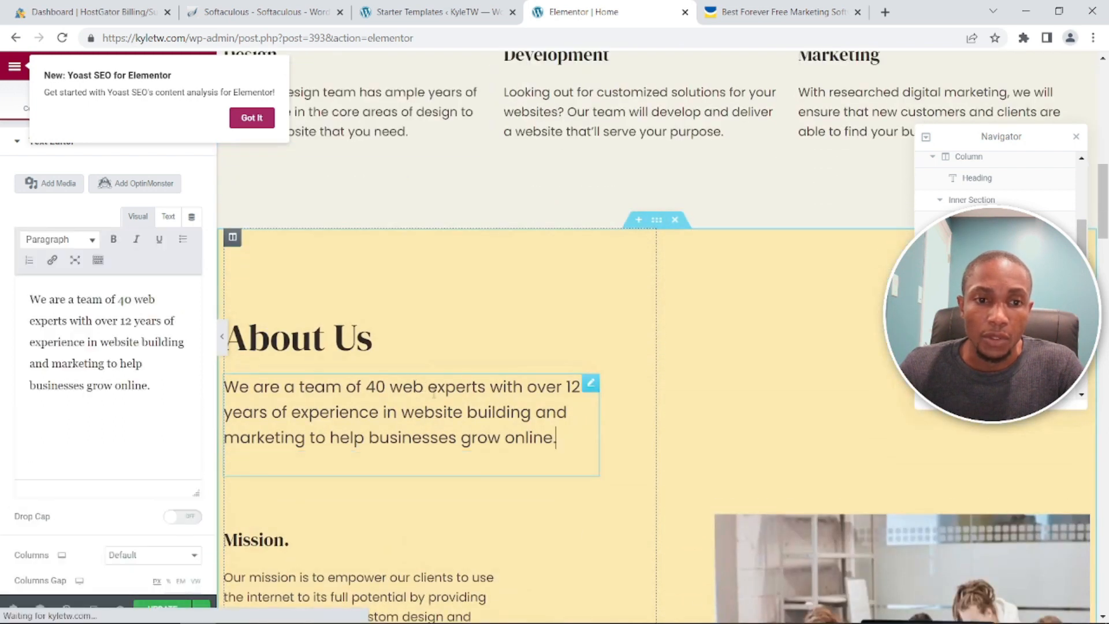
{"action": "scroll", "coordinate": [427, 393], "scroll_direction": "down", "scroll_amount": 2}
Check the About Us and Mission paragraphs, save the Home page, and dismiss the Yoast notice
{"action": "left_click", "coordinate": [443, 284]}
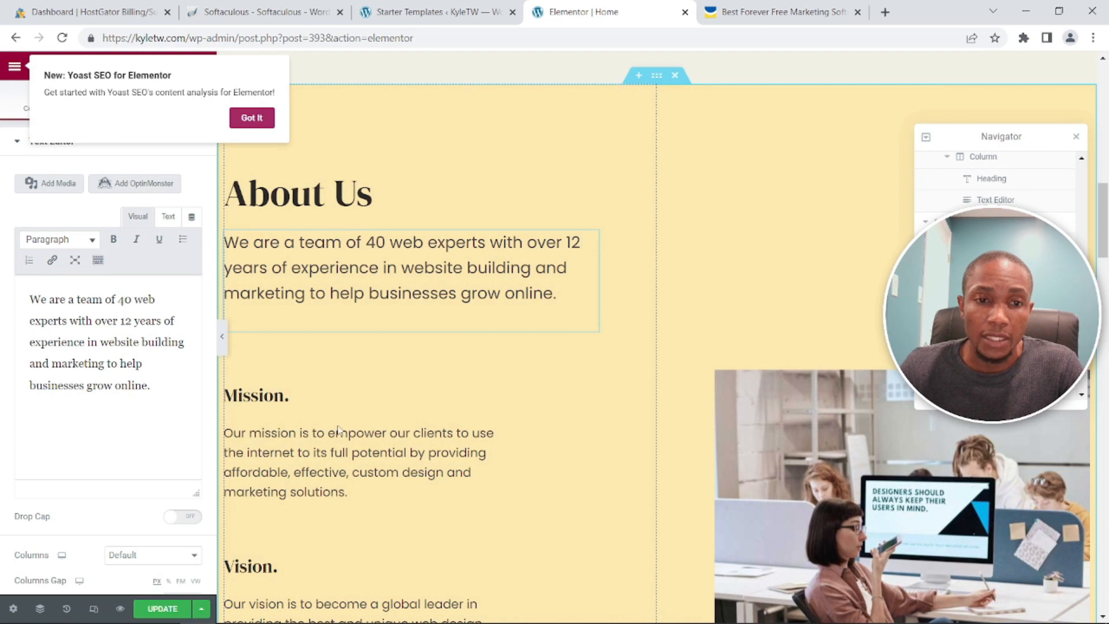
{"action": "scroll", "coordinate": [404, 346], "scroll_direction": "down", "scroll_amount": 2}
{"action": "left_click", "coordinate": [405, 374]}
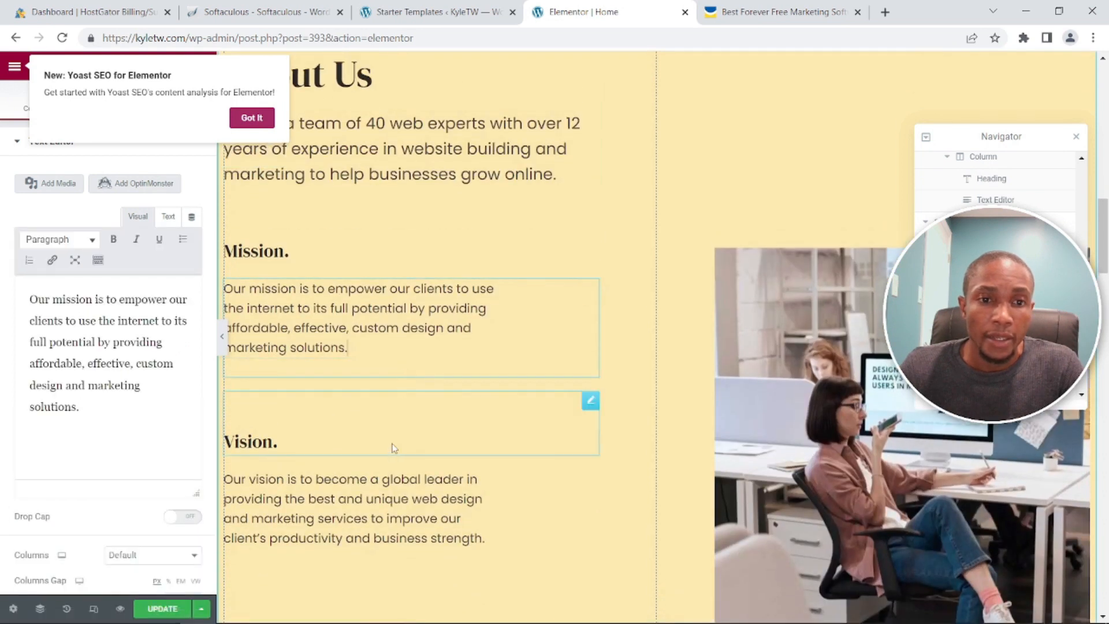
{"action": "scroll", "coordinate": [398, 376], "scroll_direction": "down", "scroll_amount": 6}
{"action": "scroll", "coordinate": [384, 373], "scroll_direction": "down", "scroll_amount": 2}
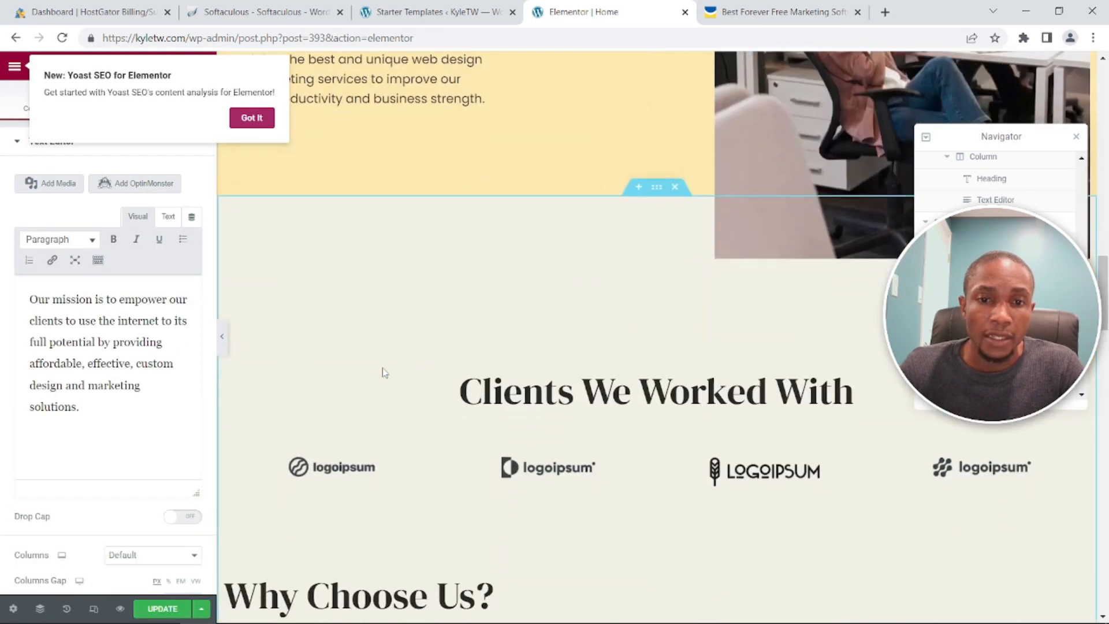
{"action": "left_click", "coordinate": [189, 613]}
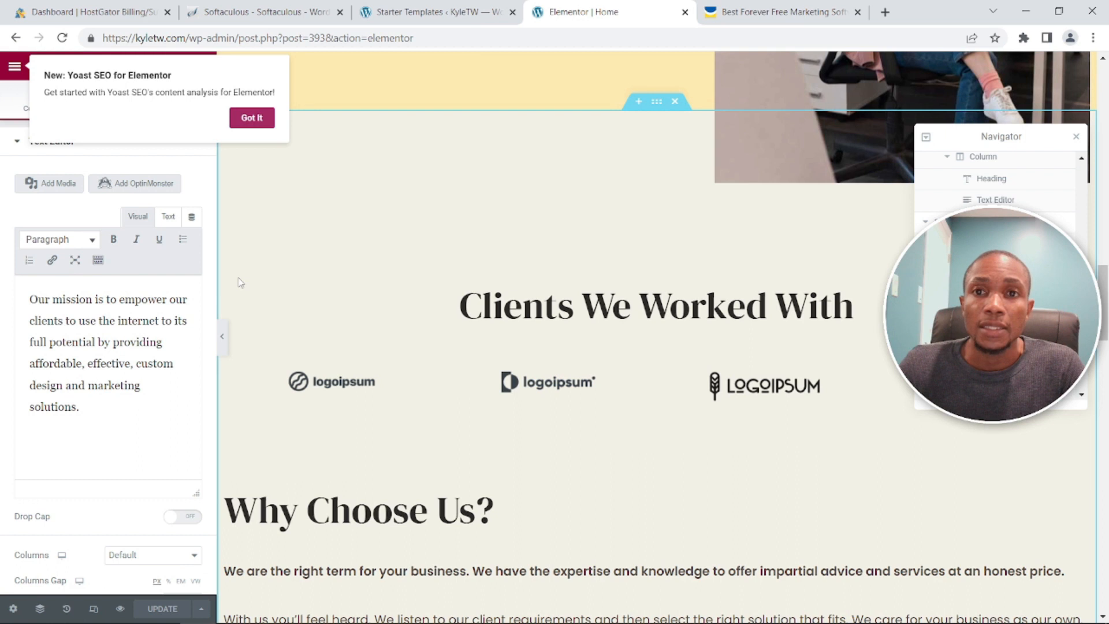
{"action": "left_click", "coordinate": [254, 121]}
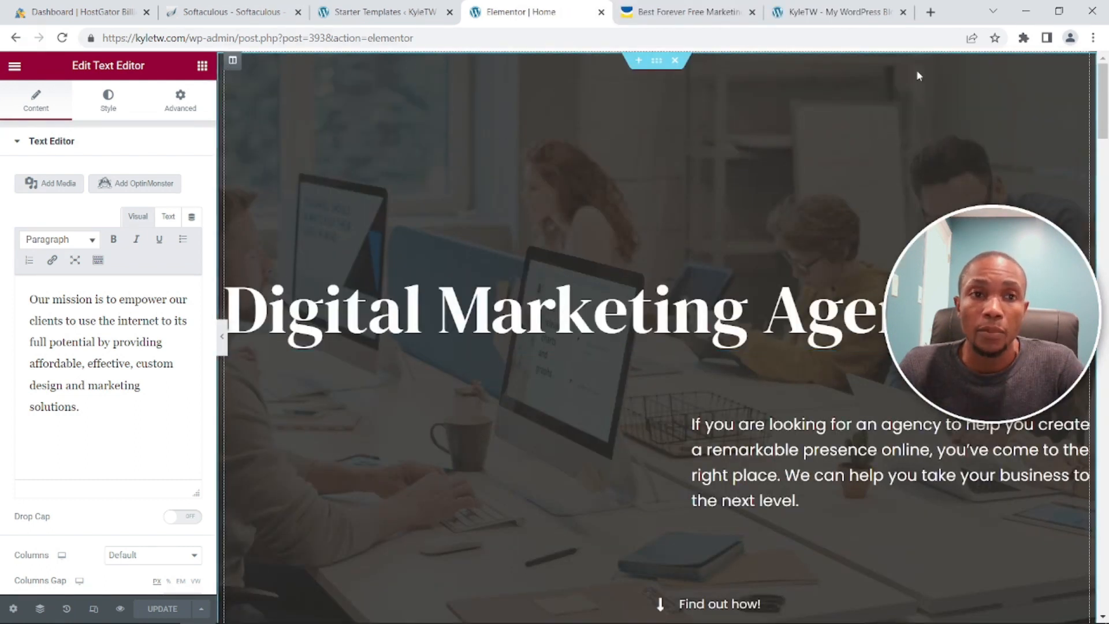
Exit Elementor to the dashboard's Pages list and start loading kyletw.com in a new tab
{"action": "left_click", "coordinate": [14, 66]}
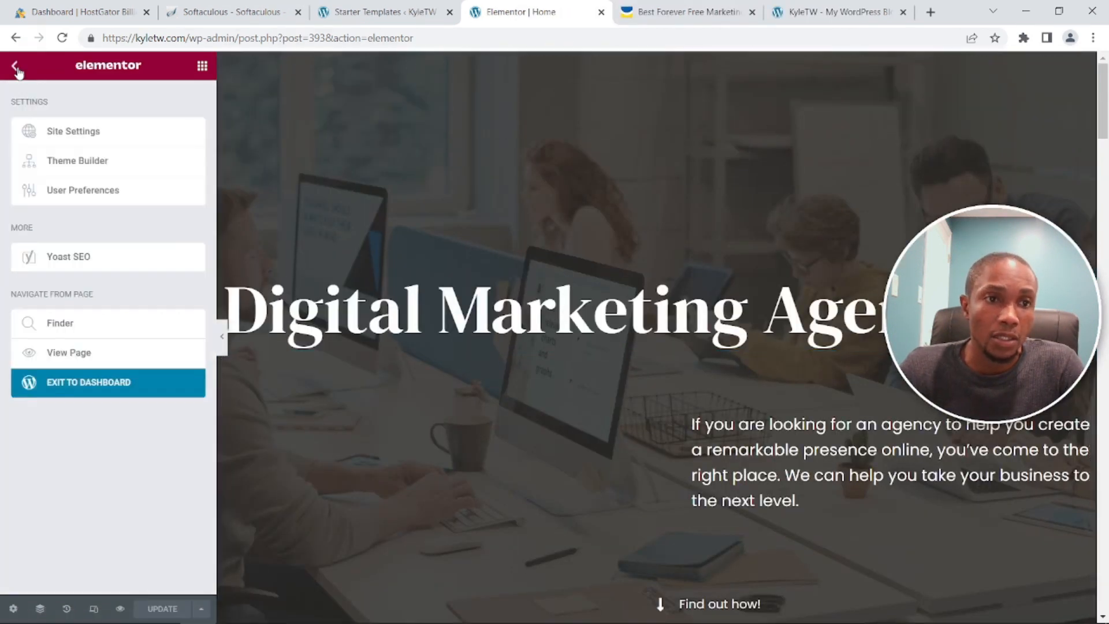
{"action": "left_click", "coordinate": [90, 391]}
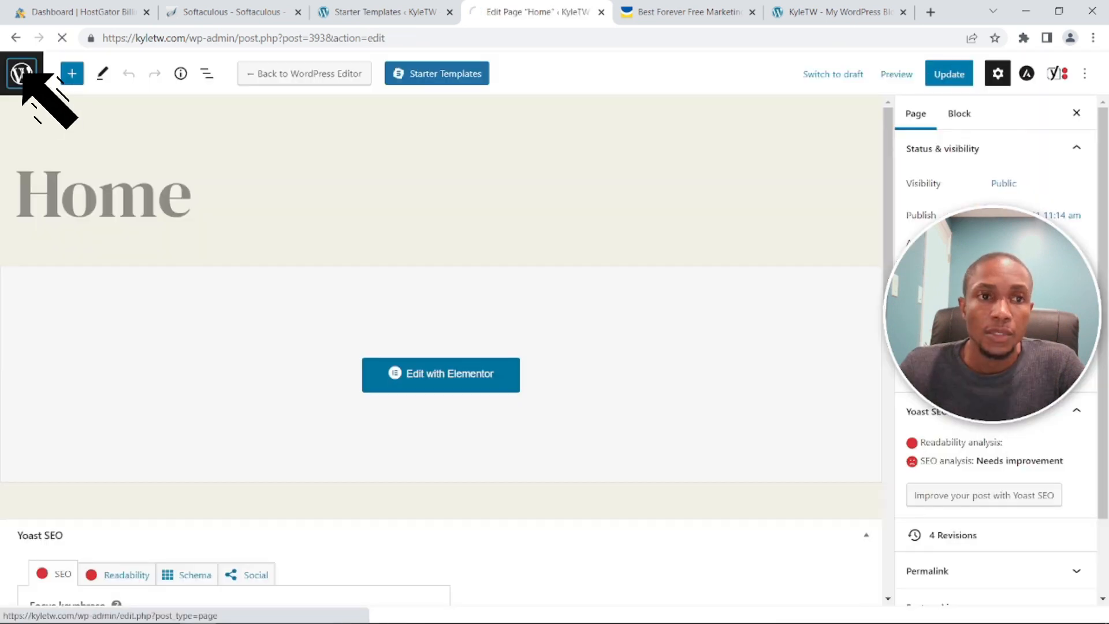
{"action": "left_click", "coordinate": [22, 72]}
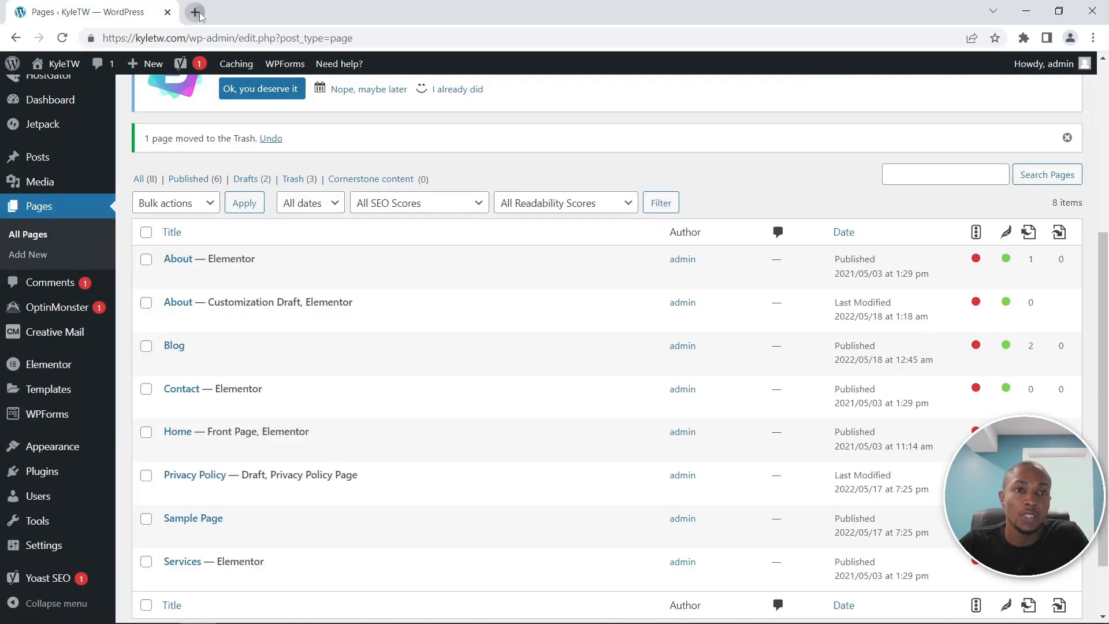
{"action": "left_click", "coordinate": [196, 12]}
{"action": "type", "text": "kyletw.com/about-2/"}
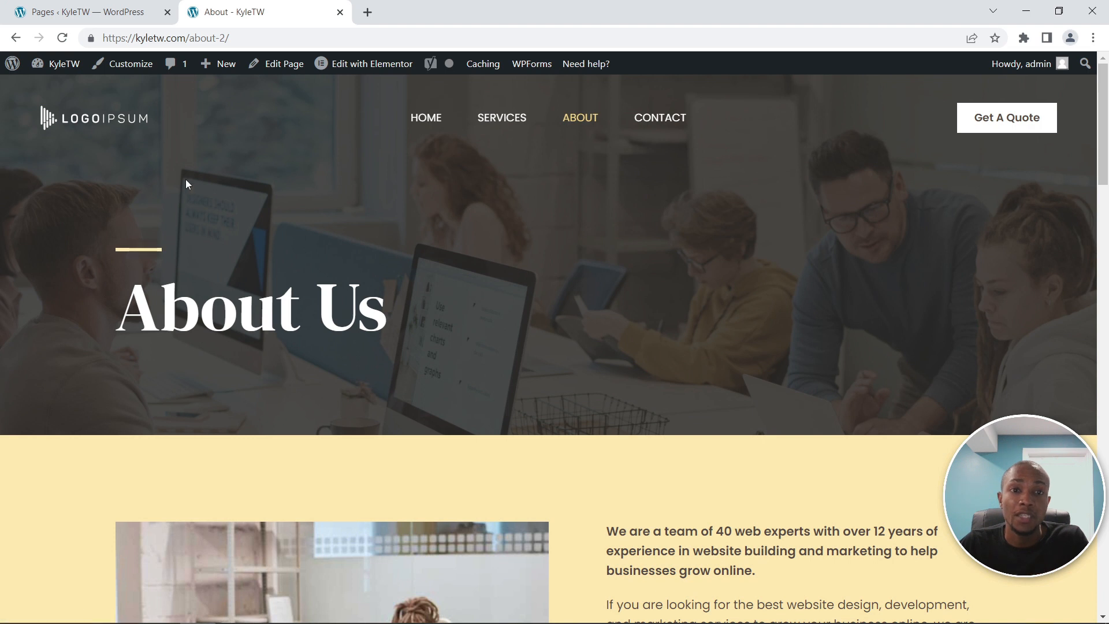
Browse the live About page, then go to the Contact page
{"action": "scroll", "coordinate": [387, 159], "scroll_direction": "down", "scroll_amount": 3}
{"action": "scroll", "coordinate": [432, 155], "scroll_direction": "down", "scroll_amount": 10}
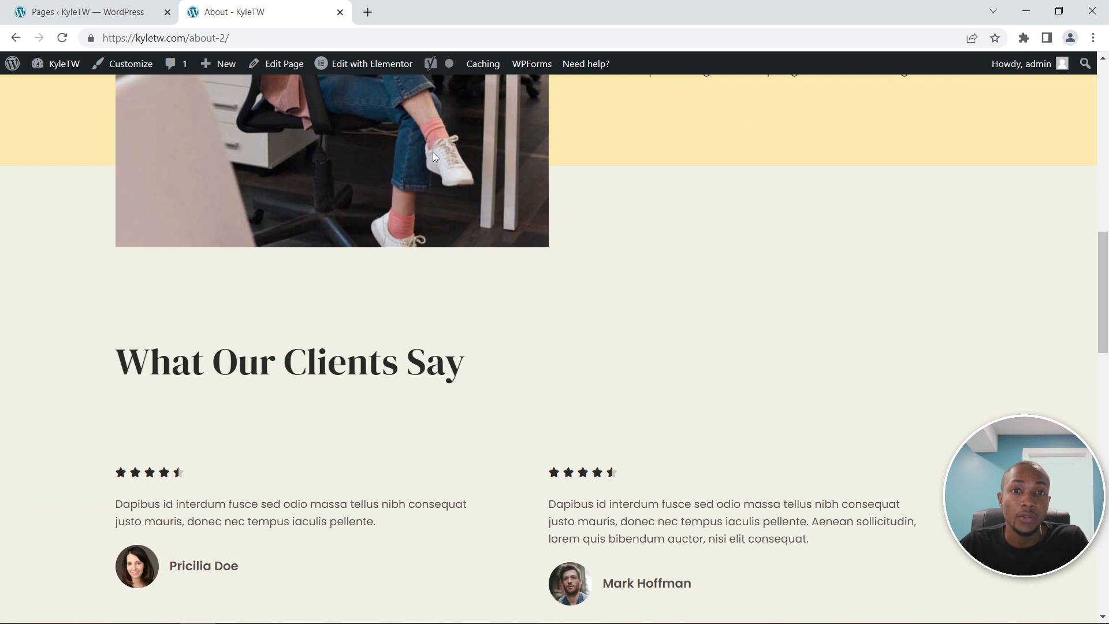
{"action": "scroll", "coordinate": [433, 152], "scroll_direction": "down", "scroll_amount": 3}
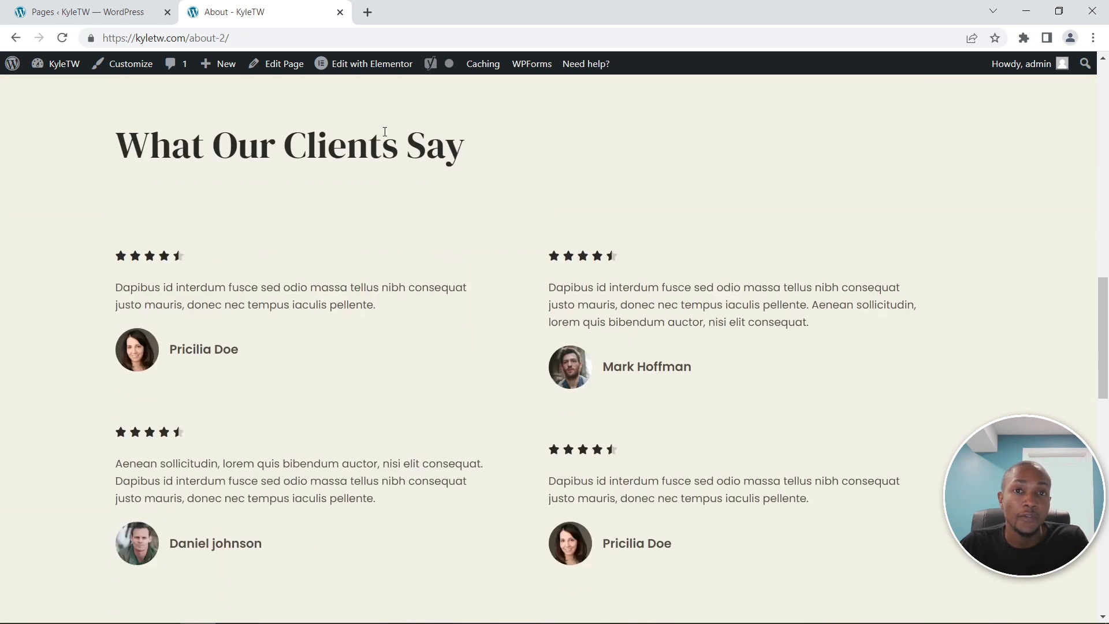
{"action": "scroll", "coordinate": [385, 132], "scroll_direction": "up", "scroll_amount": 15}
{"action": "left_click", "coordinate": [646, 121]}
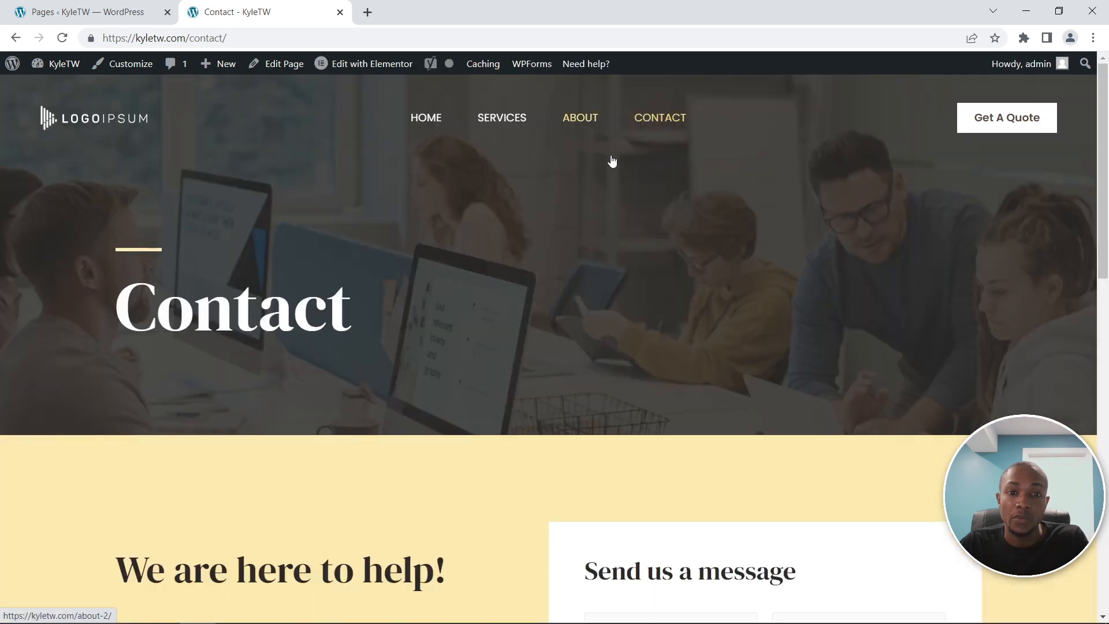
Scroll the Contact page and return to the WordPress admin tab
{"action": "scroll", "coordinate": [613, 161], "scroll_direction": "down", "scroll_amount": 12}
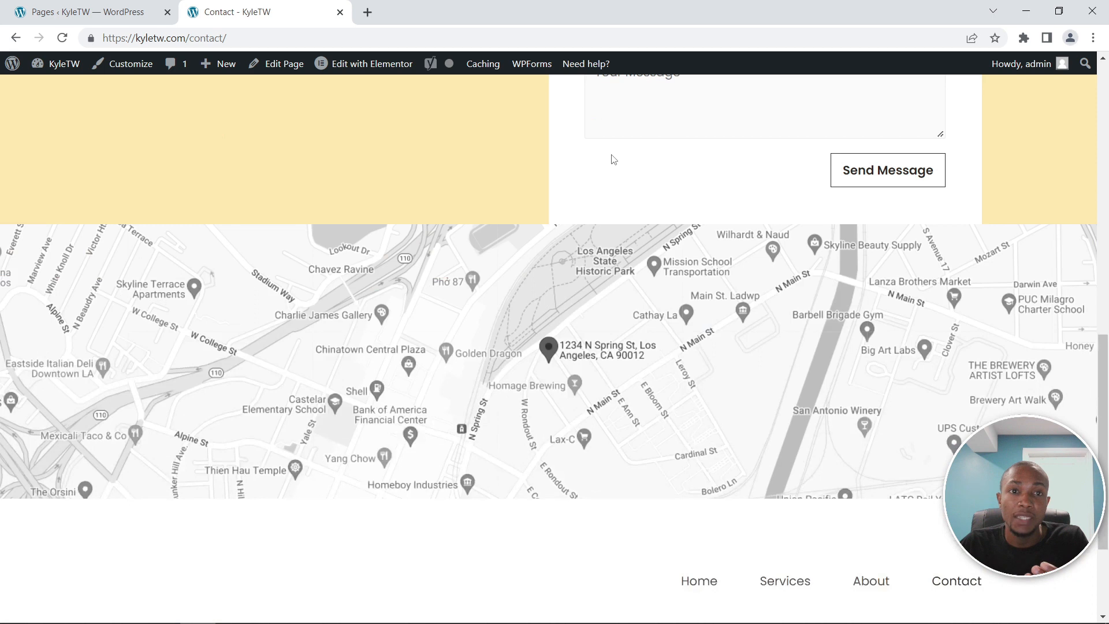
{"action": "scroll", "coordinate": [613, 160], "scroll_direction": "up", "scroll_amount": 9}
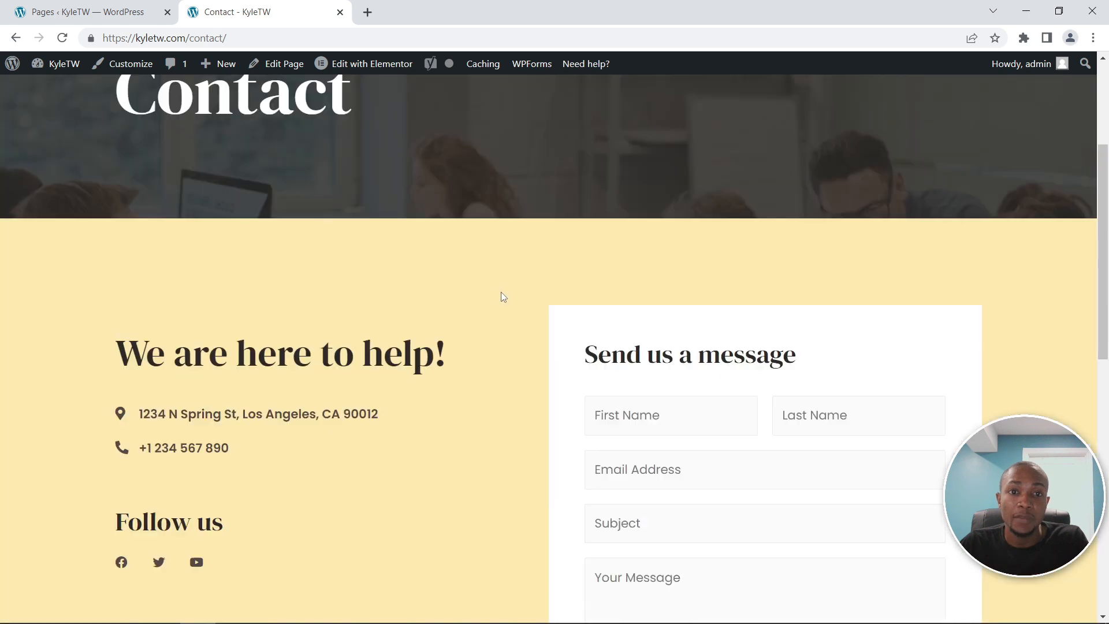
{"action": "scroll", "coordinate": [501, 292], "scroll_direction": "up", "scroll_amount": 4}
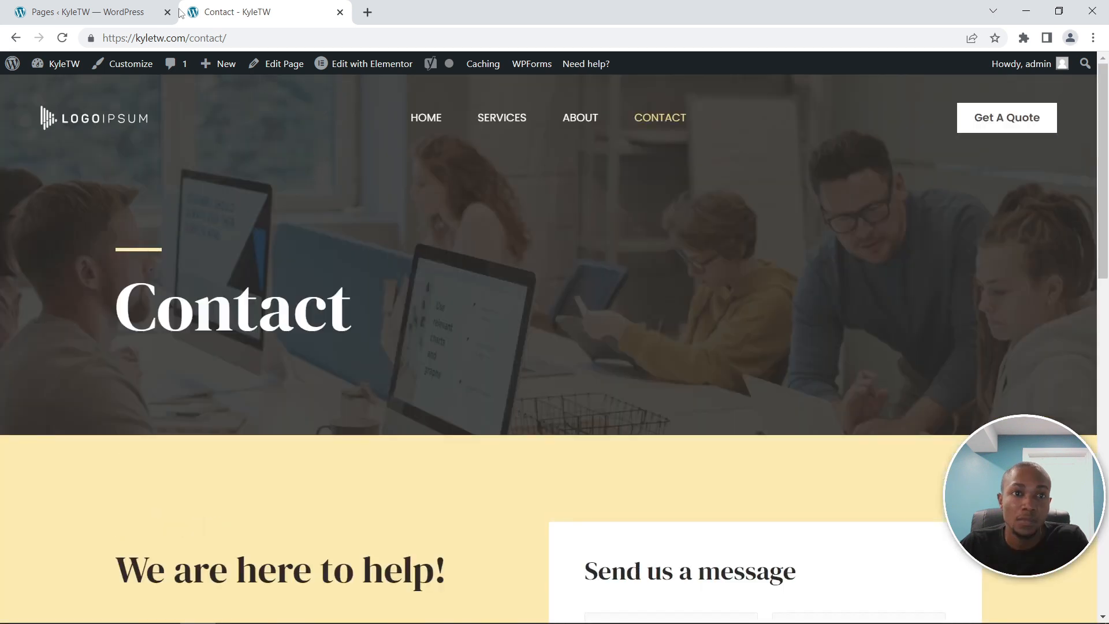
{"action": "left_click", "coordinate": [116, 14]}
{"action": "mouse_move", "coordinate": [58, 333]}
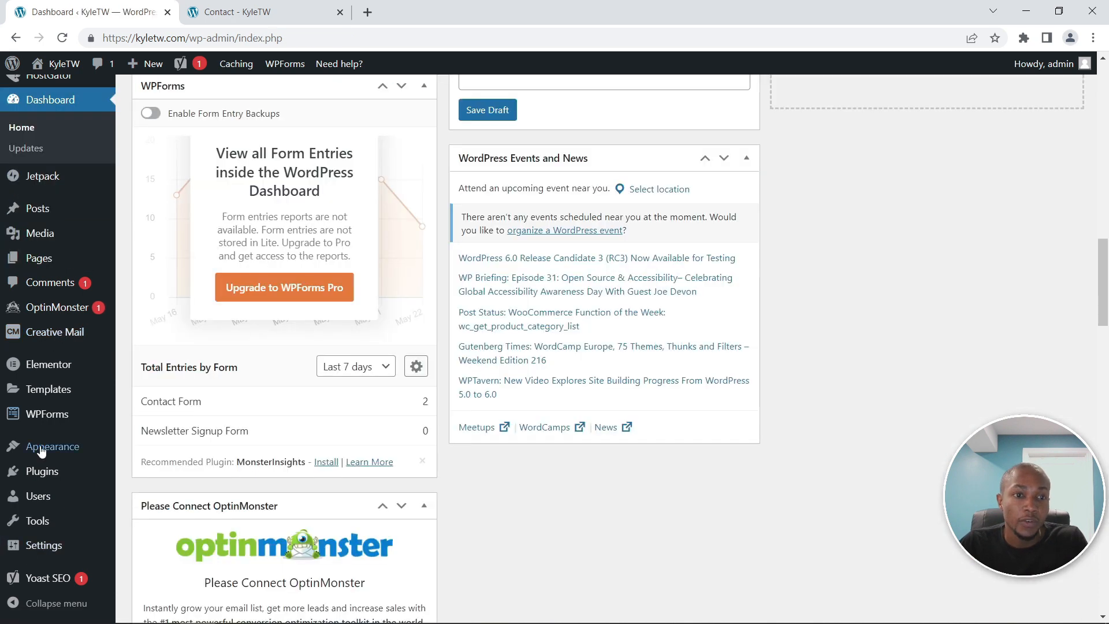
Search plugins for 'duplicate', then install and activate Duplicate Page and Post
{"action": "mouse_move", "coordinate": [45, 478]}
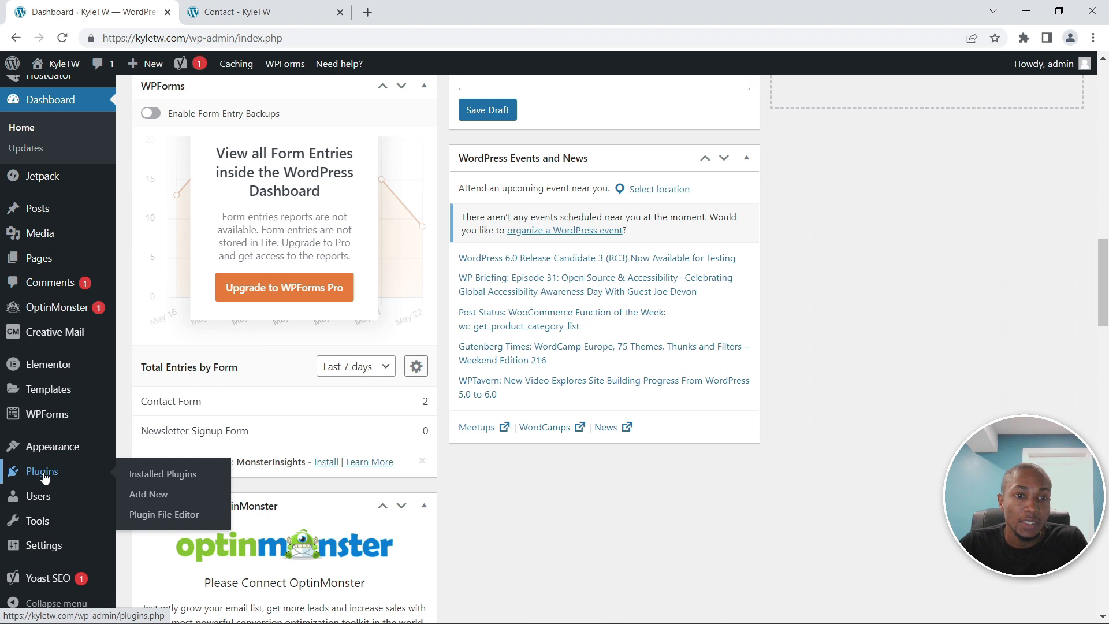
{"action": "left_click", "coordinate": [150, 497]}
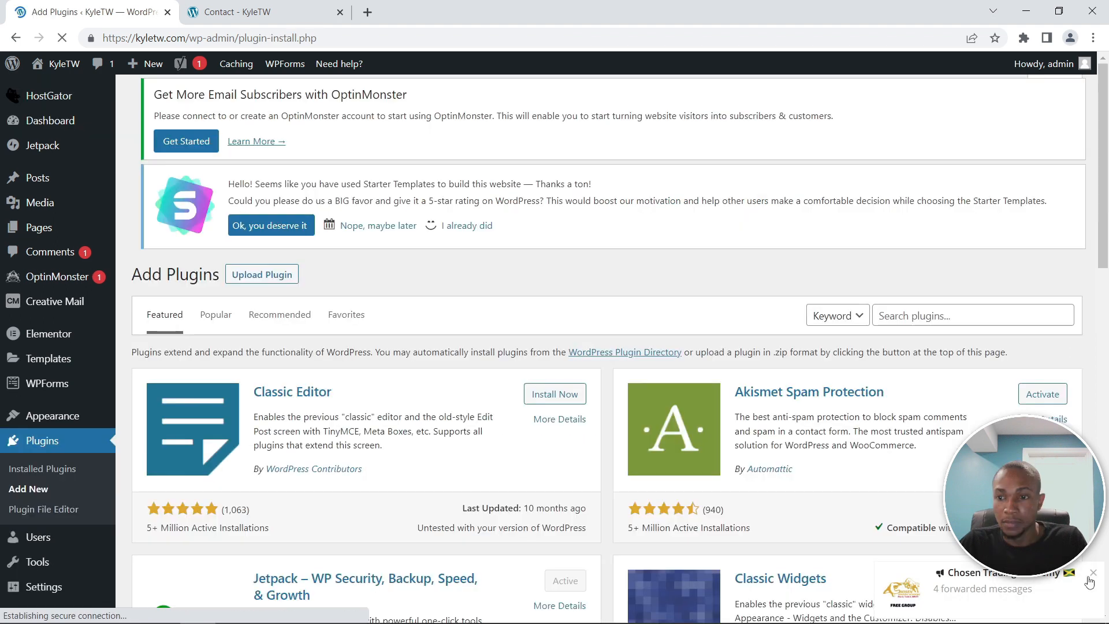
{"action": "left_click", "coordinate": [1091, 579]}
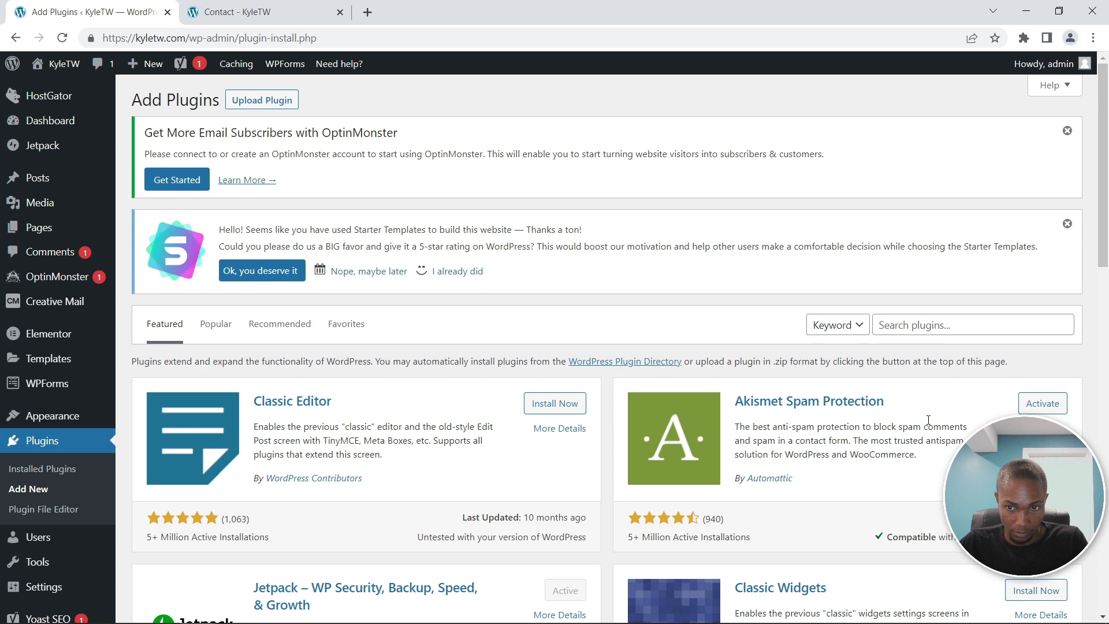
{"action": "left_click", "coordinate": [891, 333]}
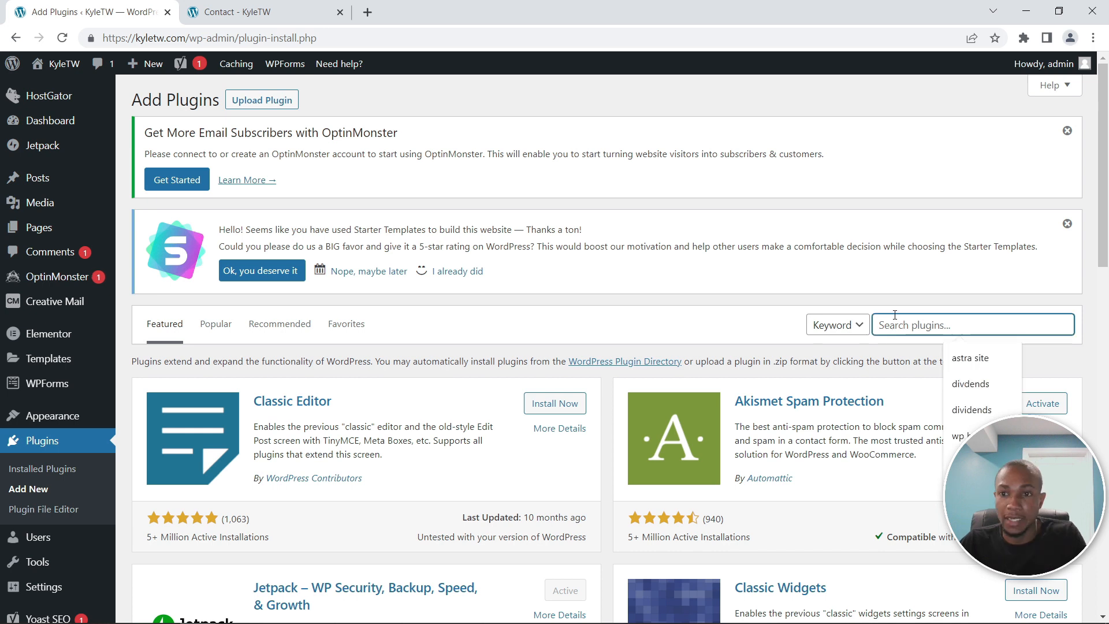
{"action": "type", "text": "duplicate"}
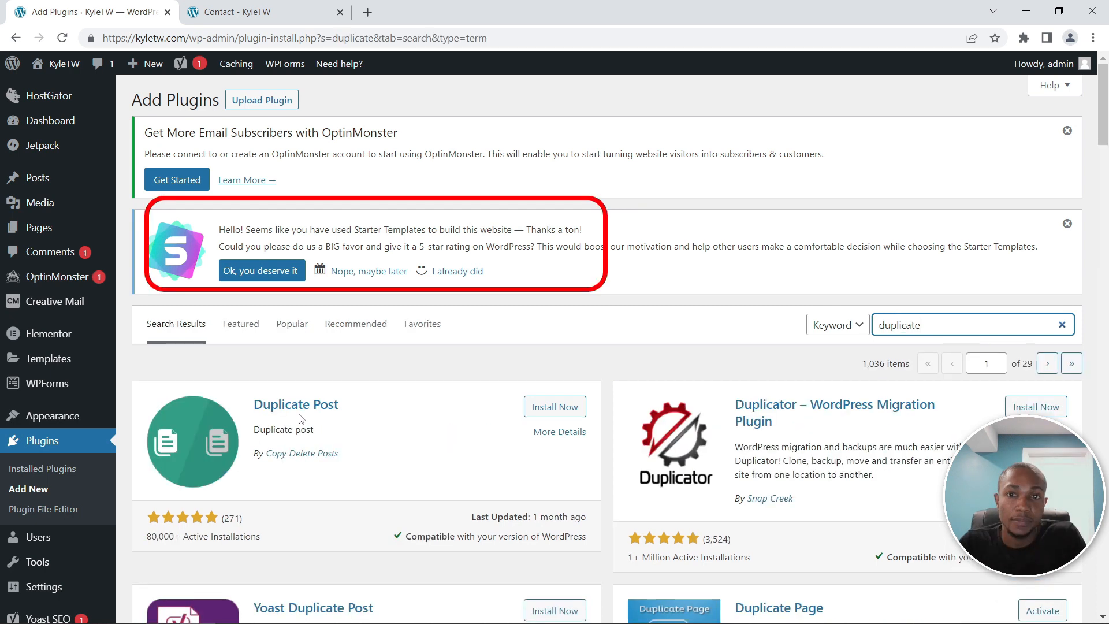
{"action": "scroll", "coordinate": [306, 400], "scroll_direction": "down", "scroll_amount": 6}
{"action": "scroll", "coordinate": [306, 401], "scroll_direction": "down", "scroll_amount": 6}
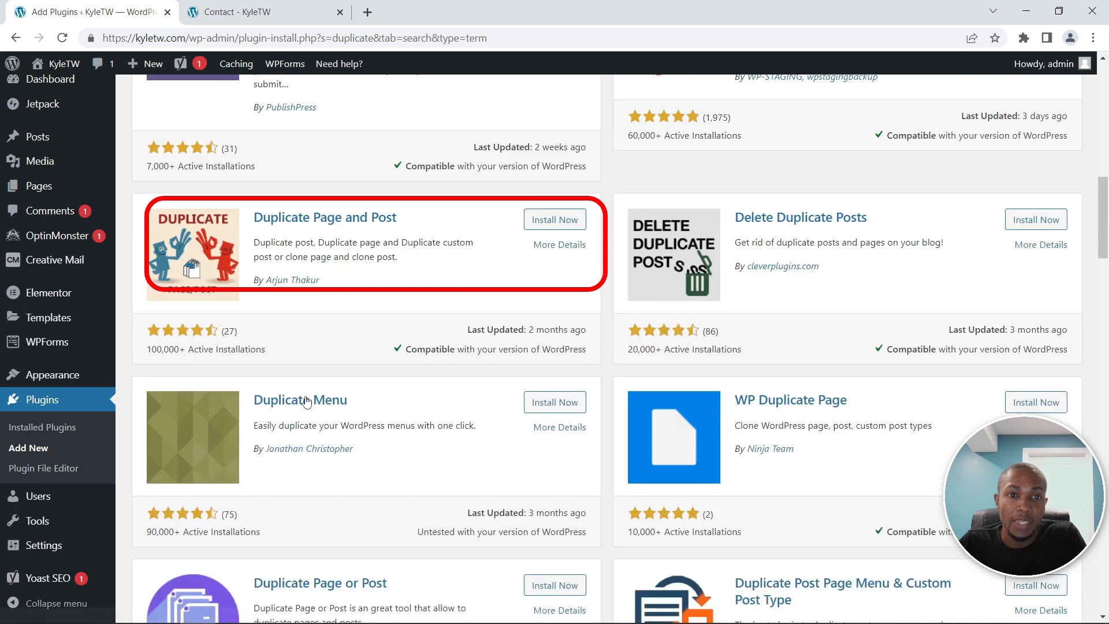
{"action": "left_click", "coordinate": [558, 224]}
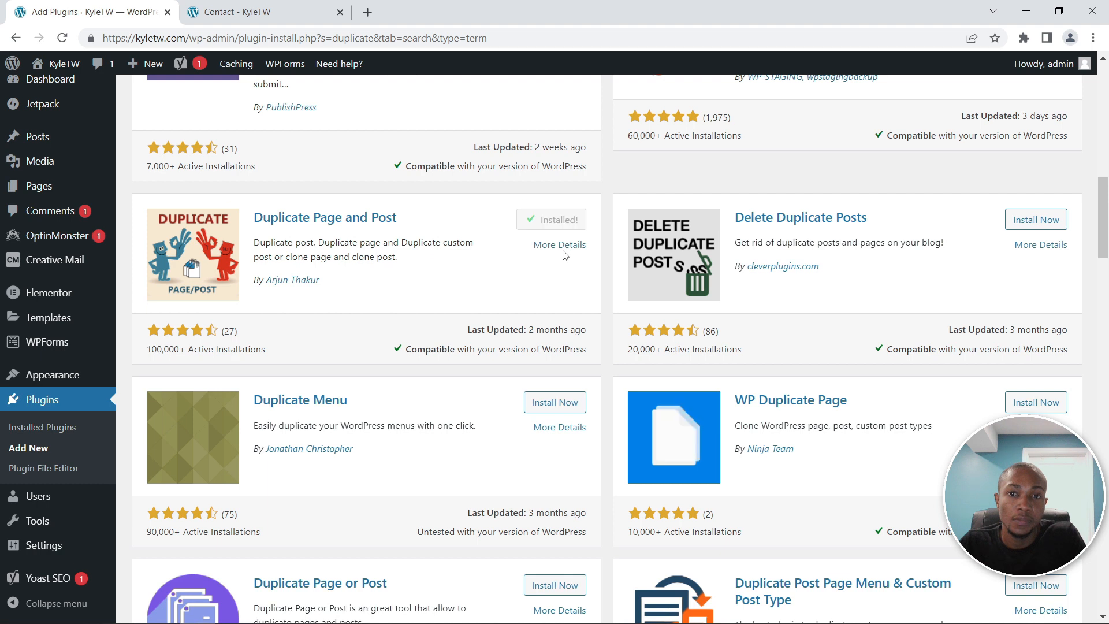
{"action": "left_click", "coordinate": [566, 227]}
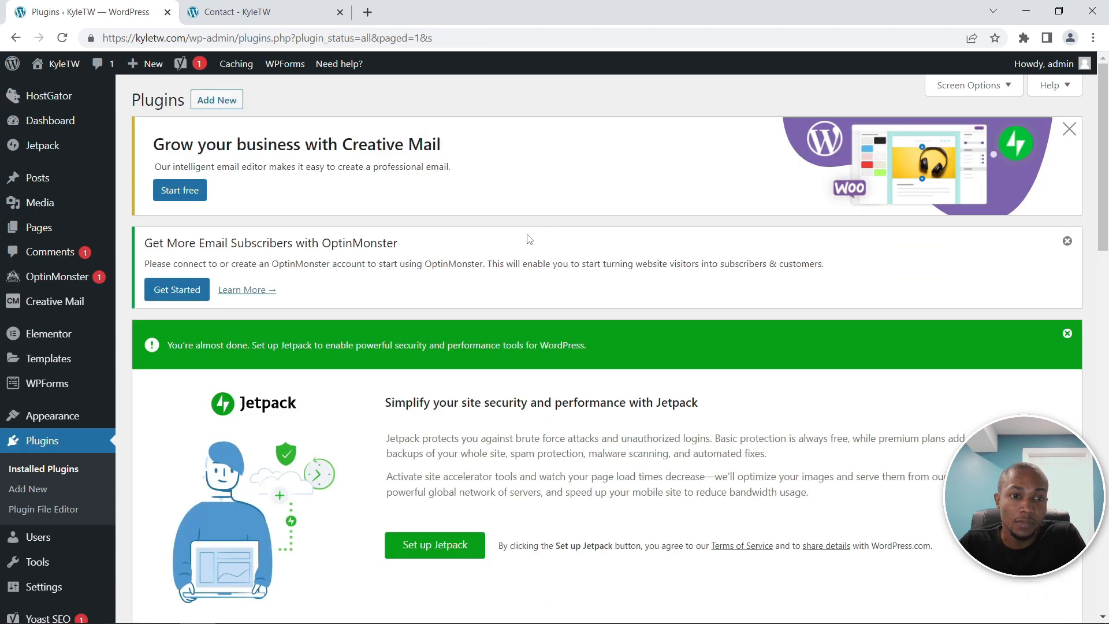
Duplicate the Contact page from All Pages, creating a Customization Draft copy
{"action": "left_click", "coordinate": [40, 231]}
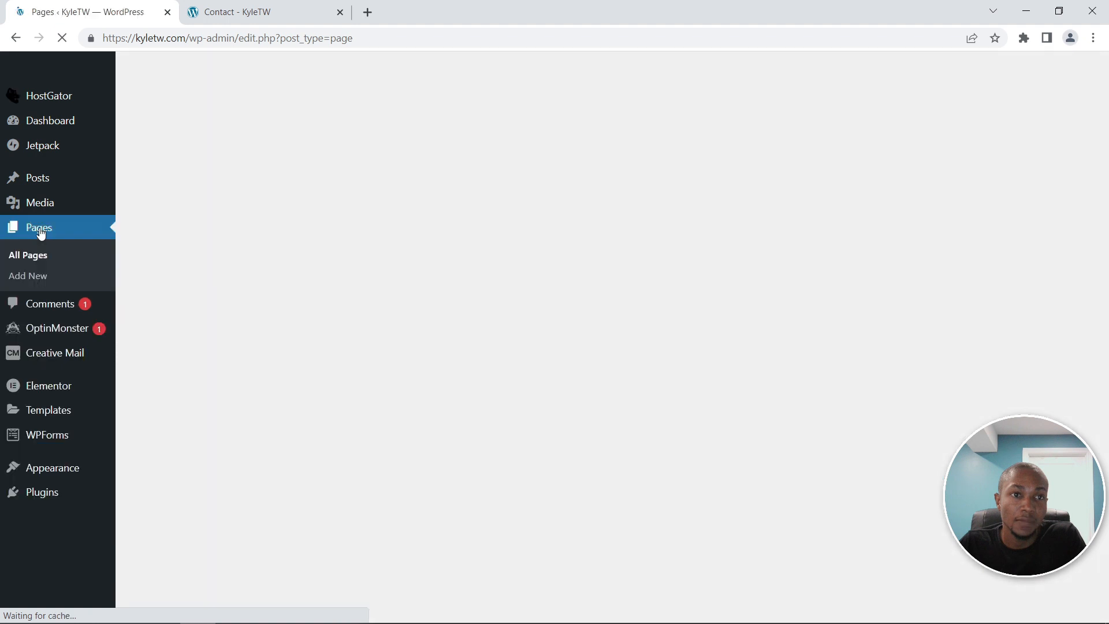
{"action": "scroll", "coordinate": [251, 508], "scroll_direction": "down", "scroll_amount": 3}
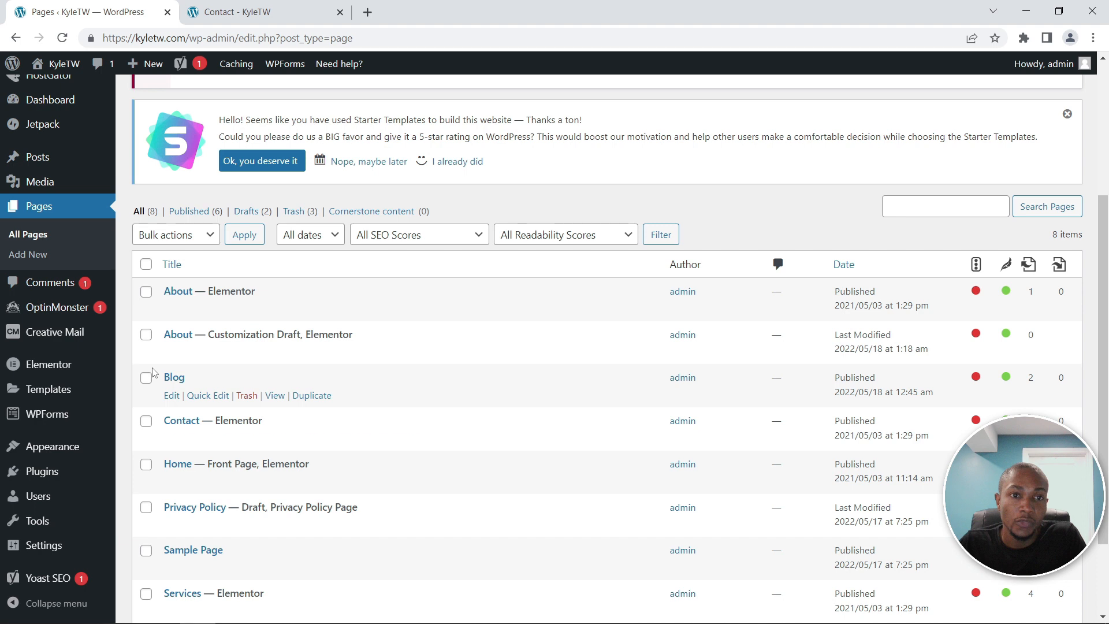
{"action": "left_click", "coordinate": [146, 422]}
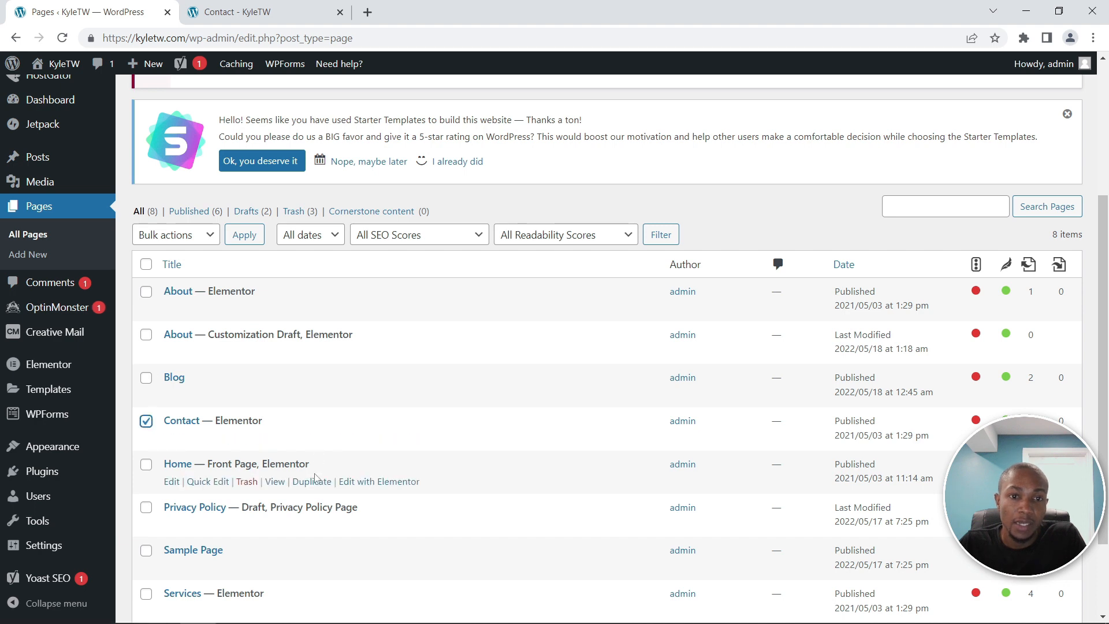
{"action": "left_click", "coordinate": [310, 441]}
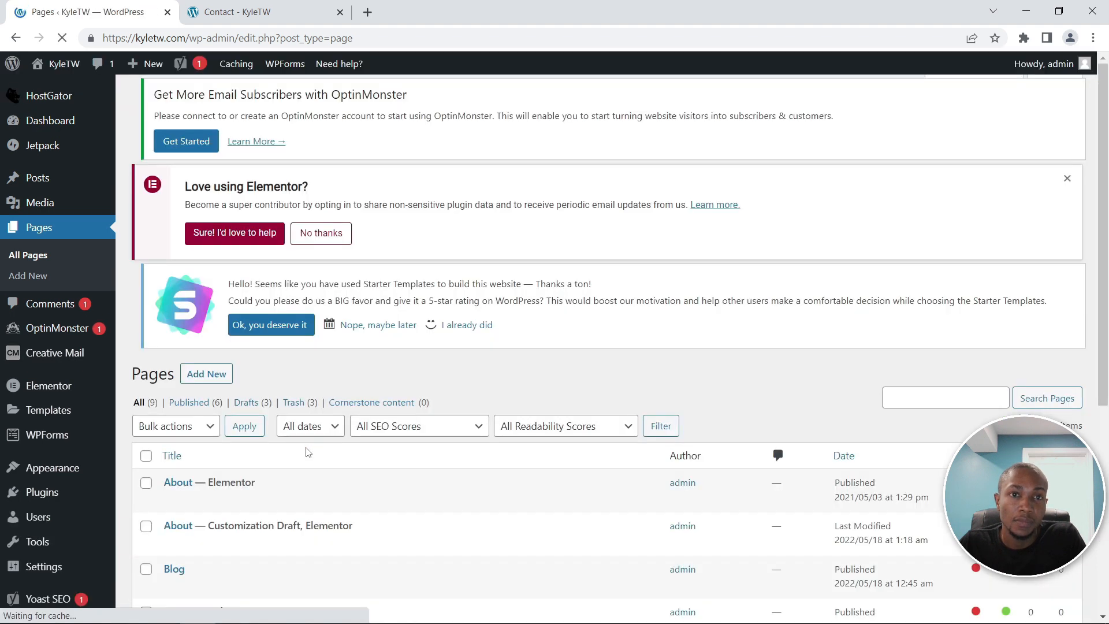
{"action": "scroll", "coordinate": [306, 452], "scroll_direction": "down", "scroll_amount": 4}
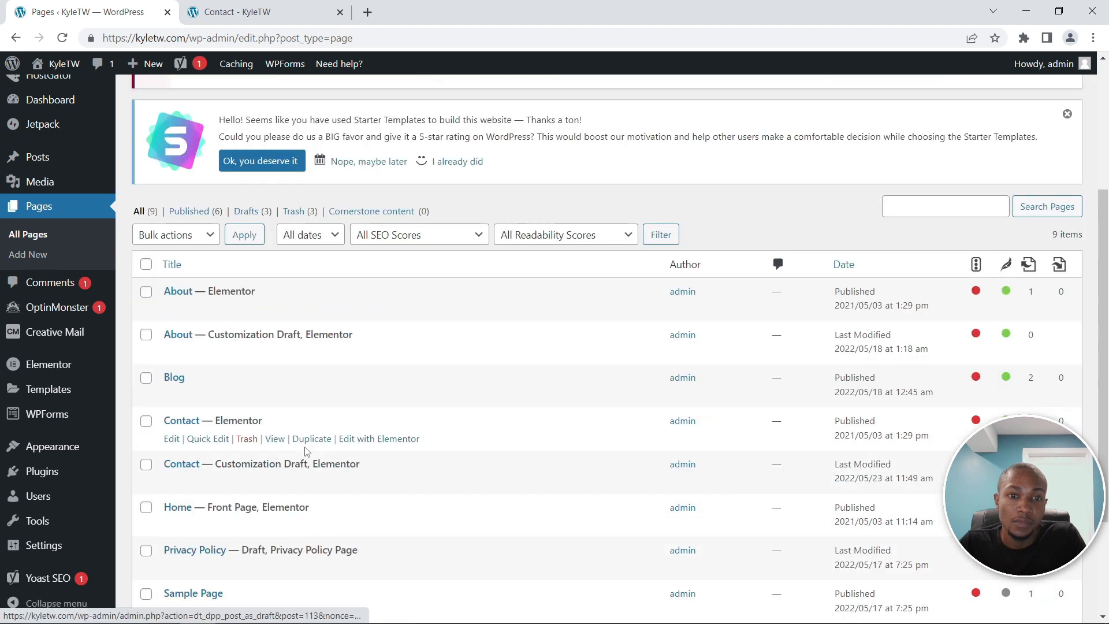
{"action": "scroll", "coordinate": [263, 479], "scroll_direction": "down", "scroll_amount": 1}
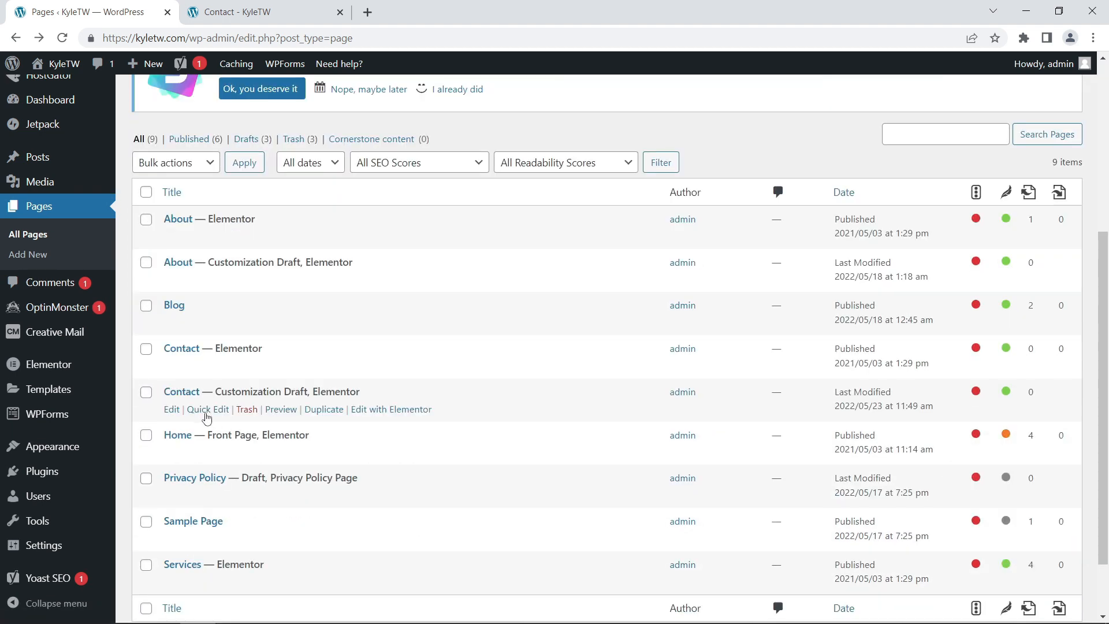
Retitle the Contact copy to 'blog' with Quick Edit and preview it
{"action": "left_click", "coordinate": [207, 410]}
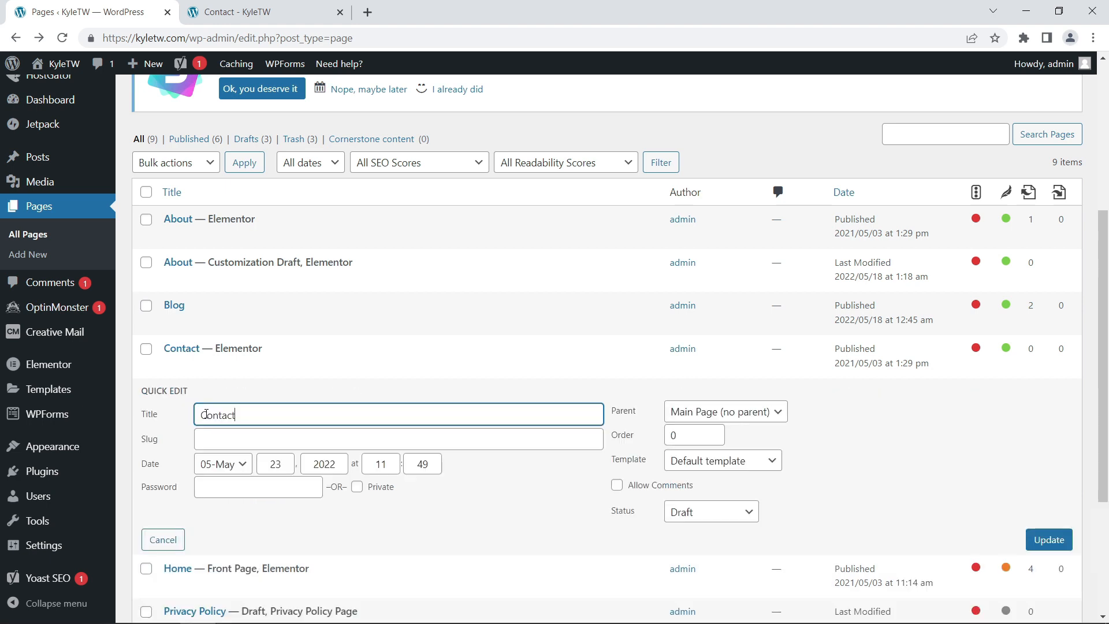
{"action": "left_click_drag", "start_coordinate": [230, 418], "coordinate": [197, 416]}
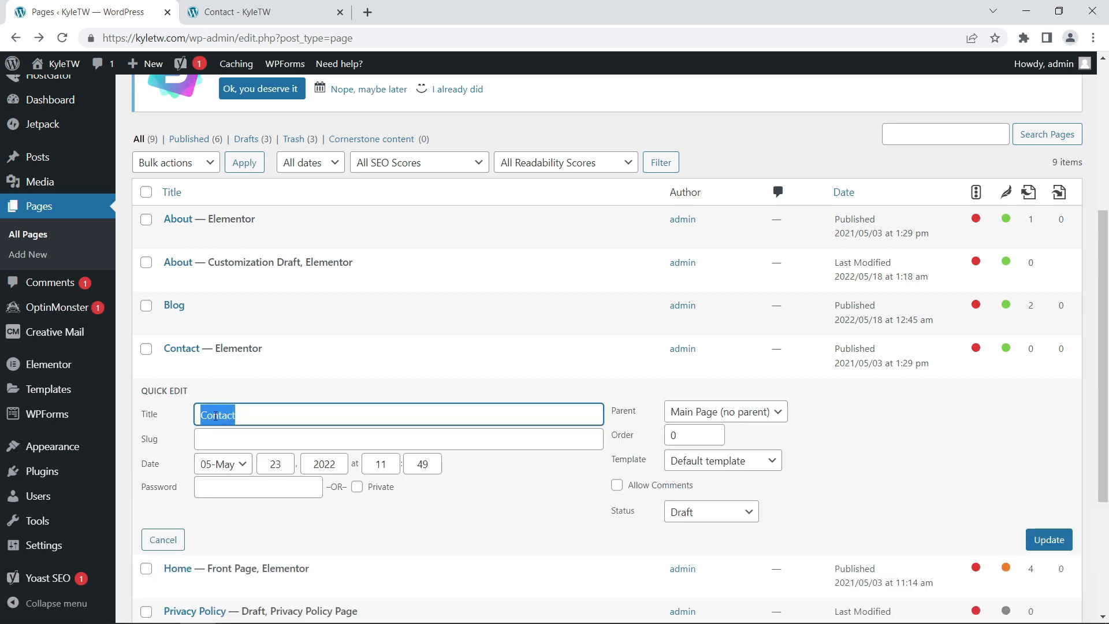
{"action": "type", "text": "blog"}
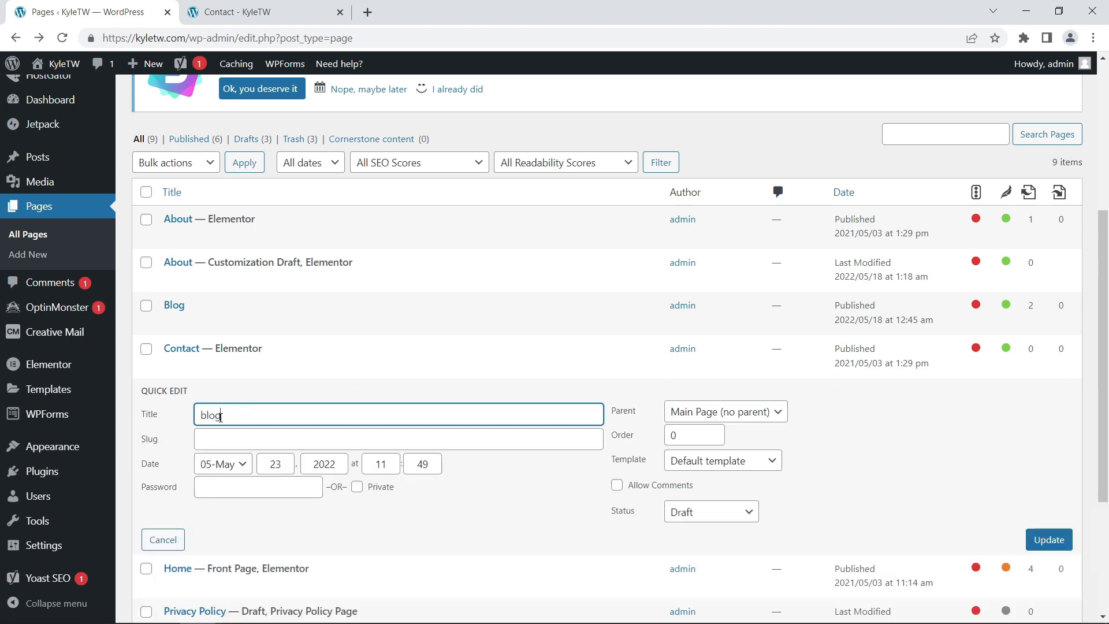
{"action": "left_click", "coordinate": [1049, 540]}
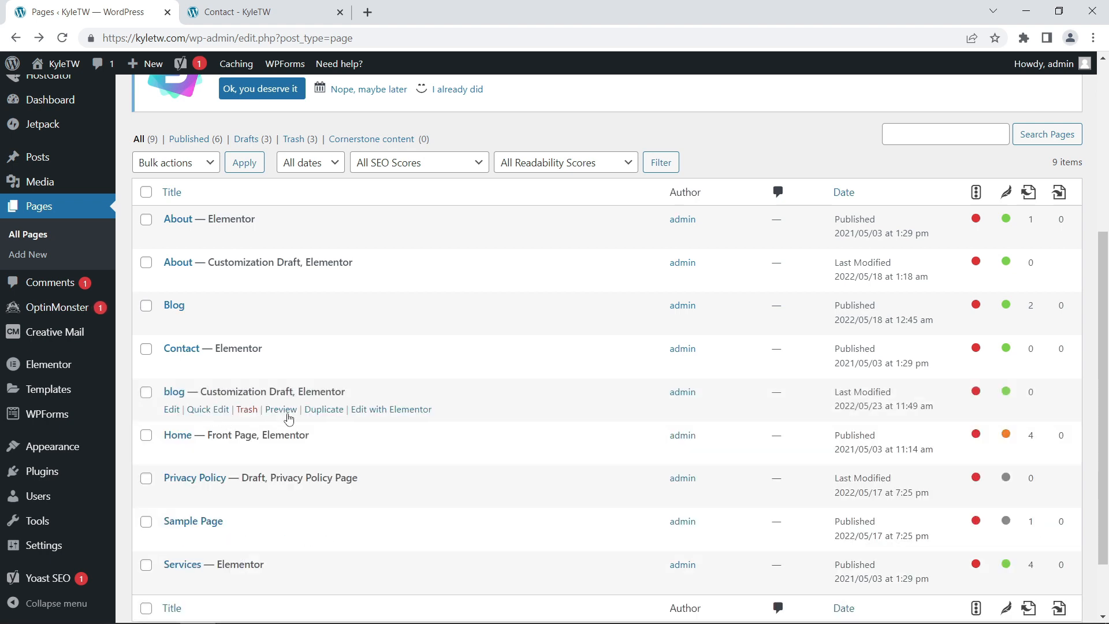
{"action": "left_click", "coordinate": [286, 412]}
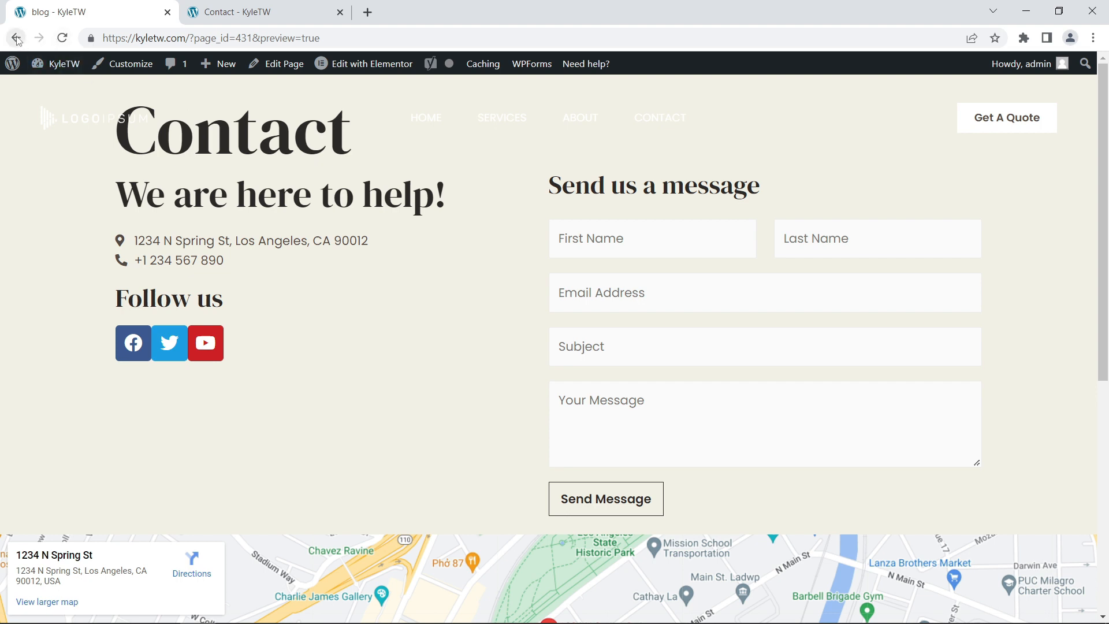
Open the blog page in Elementor and publish it
{"action": "left_click", "coordinate": [373, 68]}
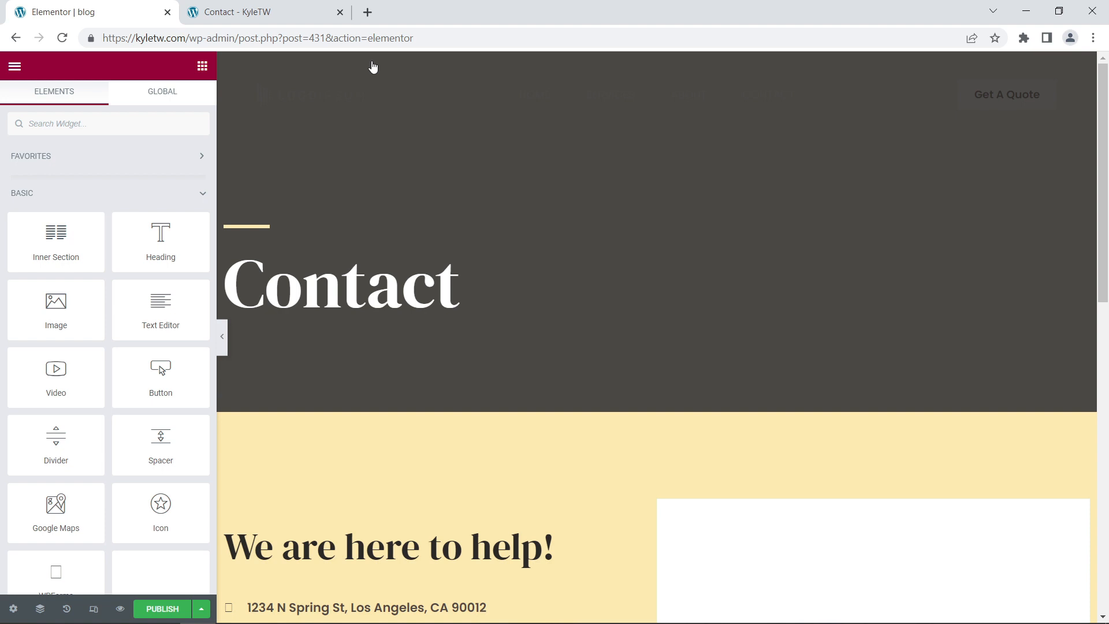
{"action": "scroll", "coordinate": [539, 142], "scroll_direction": "down", "scroll_amount": 15}
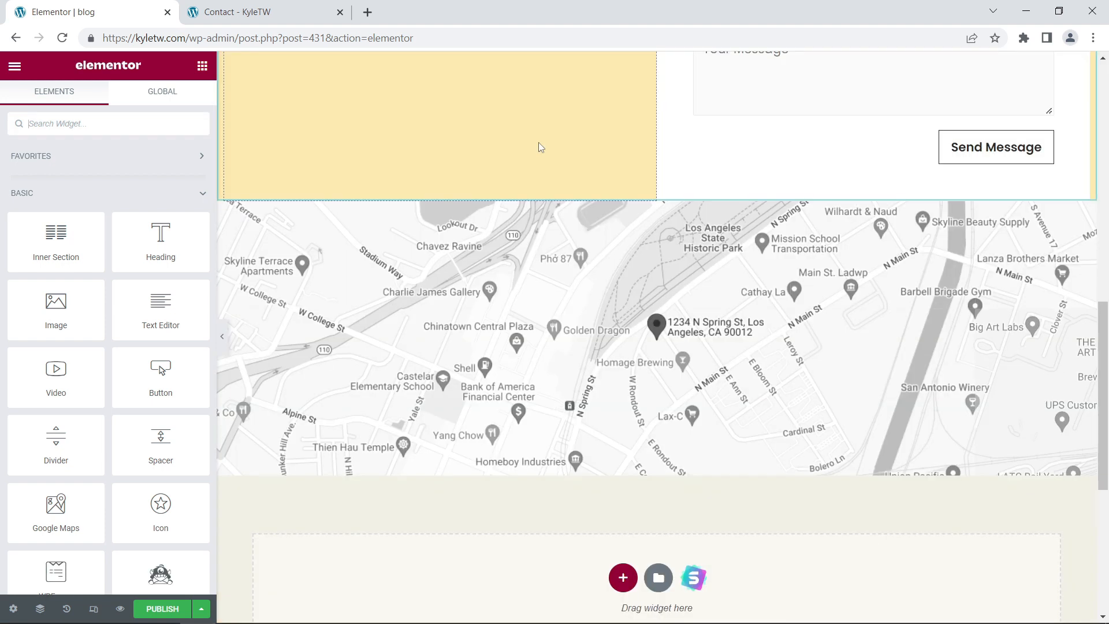
{"action": "left_click", "coordinate": [182, 614]}
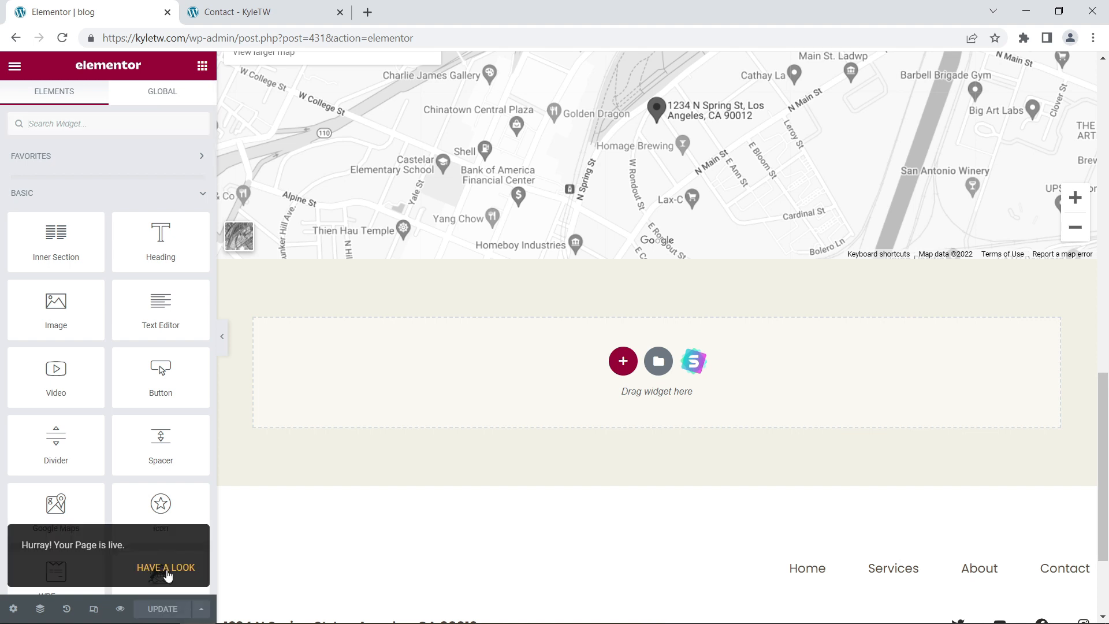
View the live page at kyletw.com/blog-2/, then return to its WordPress edit screen
{"action": "left_click", "coordinate": [167, 569]}
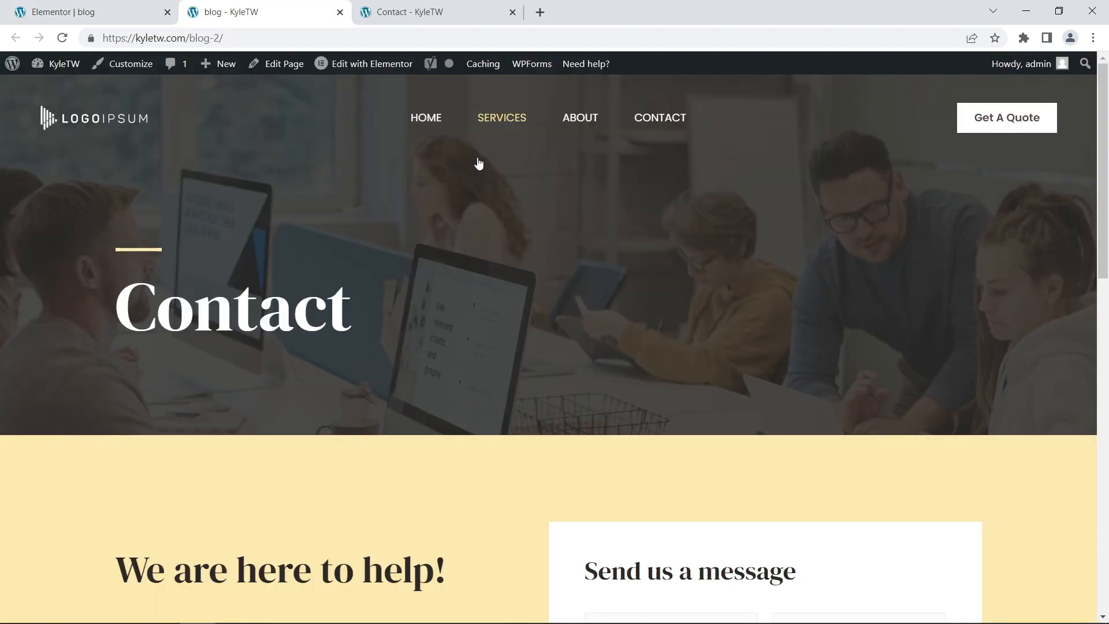
{"action": "scroll", "coordinate": [485, 173], "scroll_direction": "down", "scroll_amount": 4}
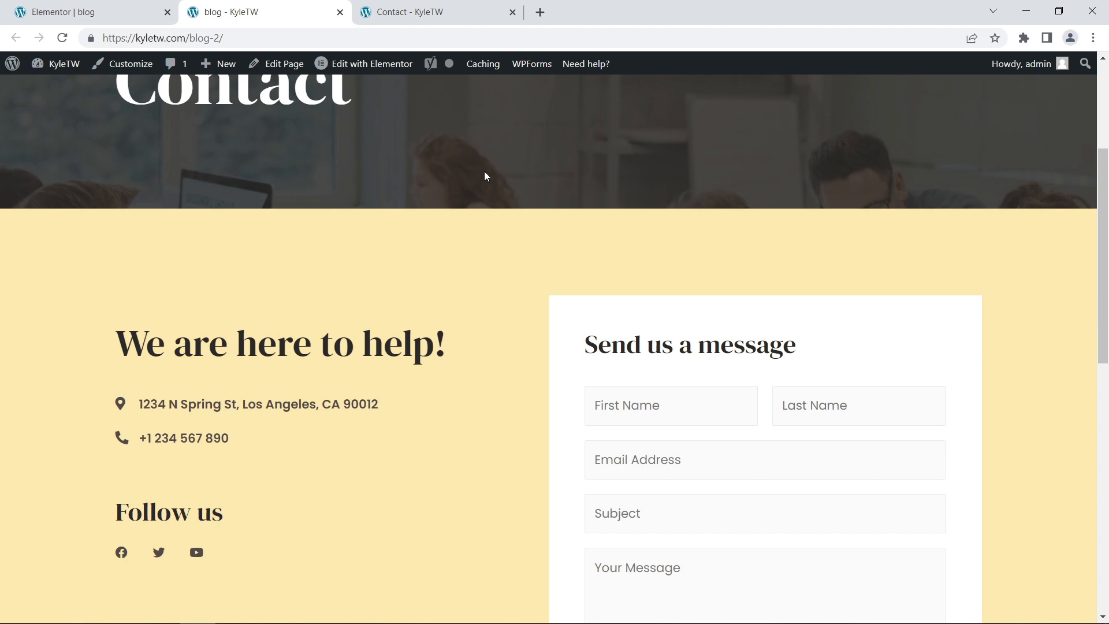
{"action": "scroll", "coordinate": [485, 172], "scroll_direction": "down", "scroll_amount": 10}
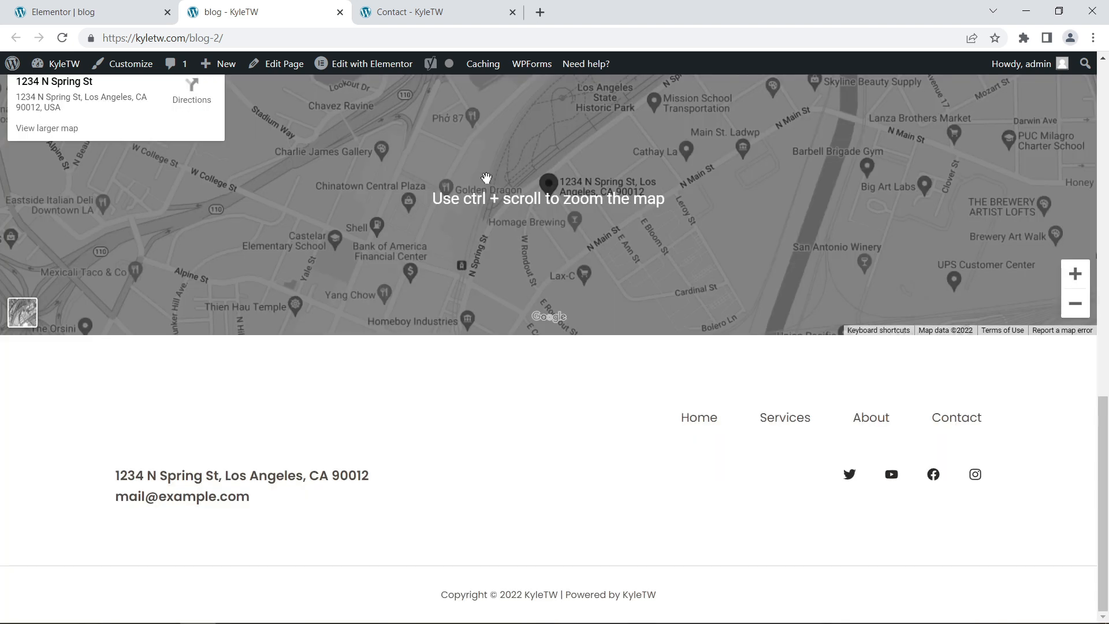
{"action": "scroll", "coordinate": [487, 179], "scroll_direction": "up", "scroll_amount": 15}
{"action": "scroll", "coordinate": [487, 186], "scroll_direction": "down", "scroll_amount": 4}
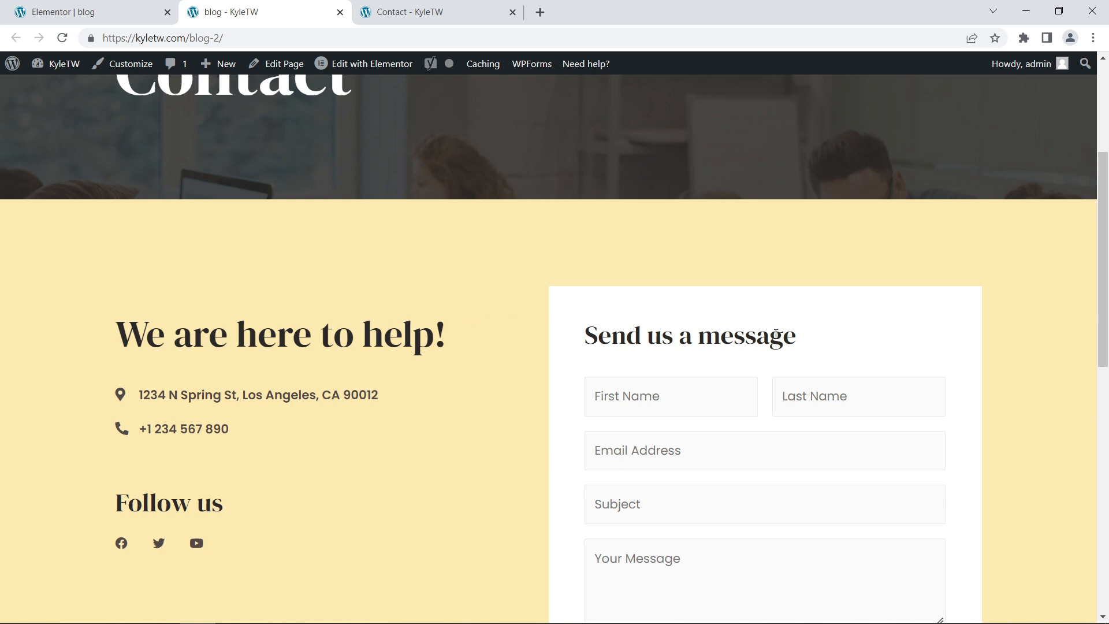
{"action": "left_click", "coordinate": [274, 68]}
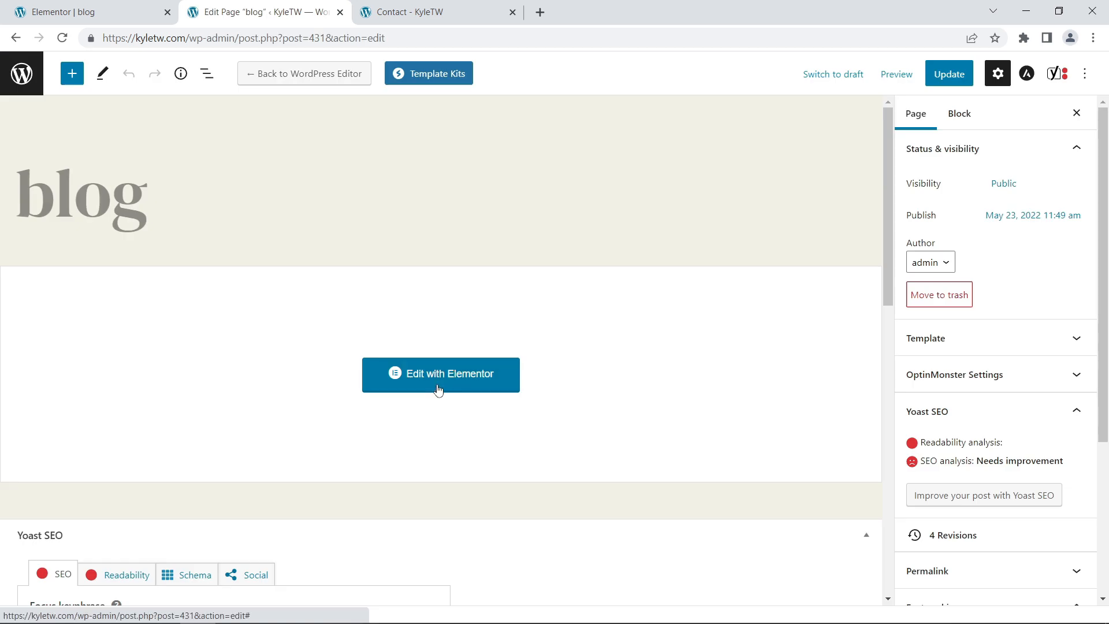
In Elementor, delete the blog page's 'We are here to help!' contact-details column
{"action": "left_click", "coordinate": [428, 379]}
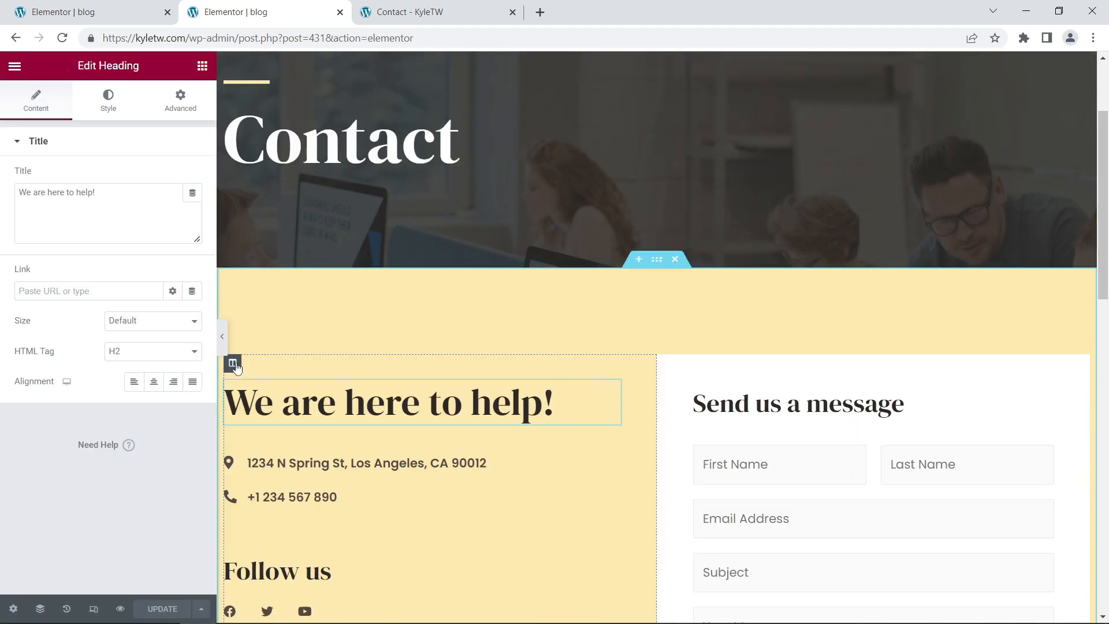
{"action": "right_click", "coordinate": [234, 365]}
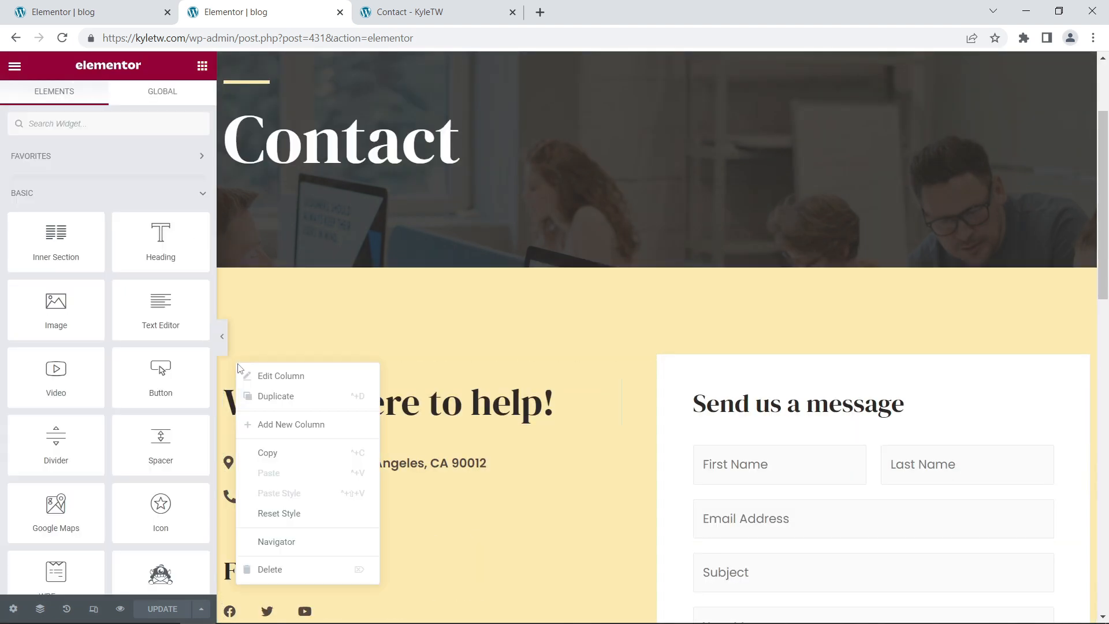
{"action": "left_click", "coordinate": [280, 569]}
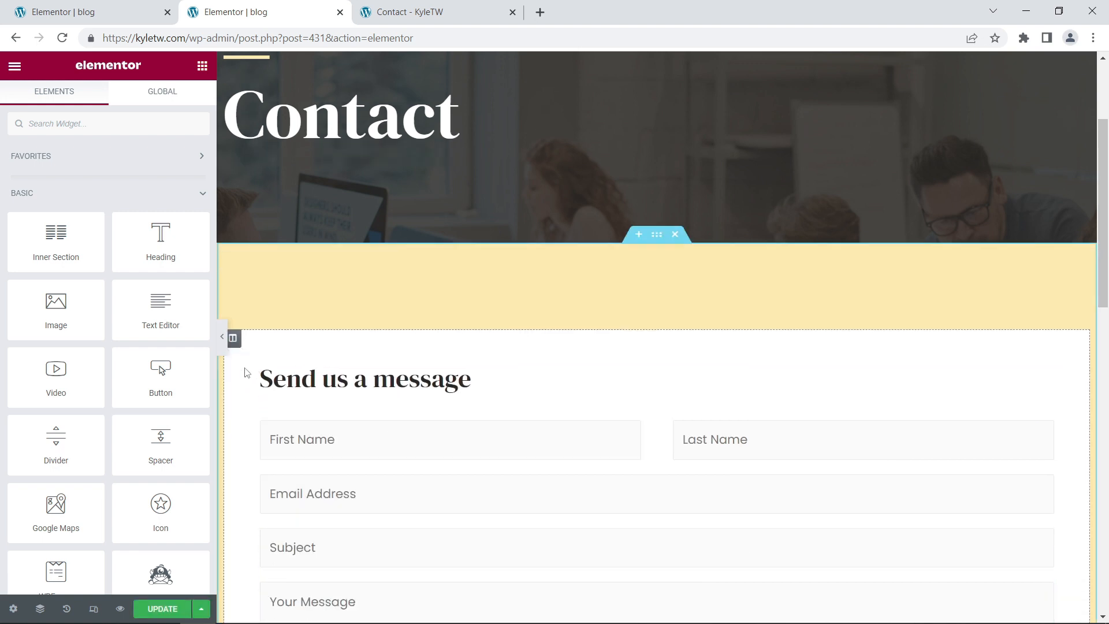
{"action": "scroll", "coordinate": [252, 365], "scroll_direction": "down", "scroll_amount": 6}
{"action": "scroll", "coordinate": [275, 286], "scroll_direction": "up", "scroll_amount": 4}
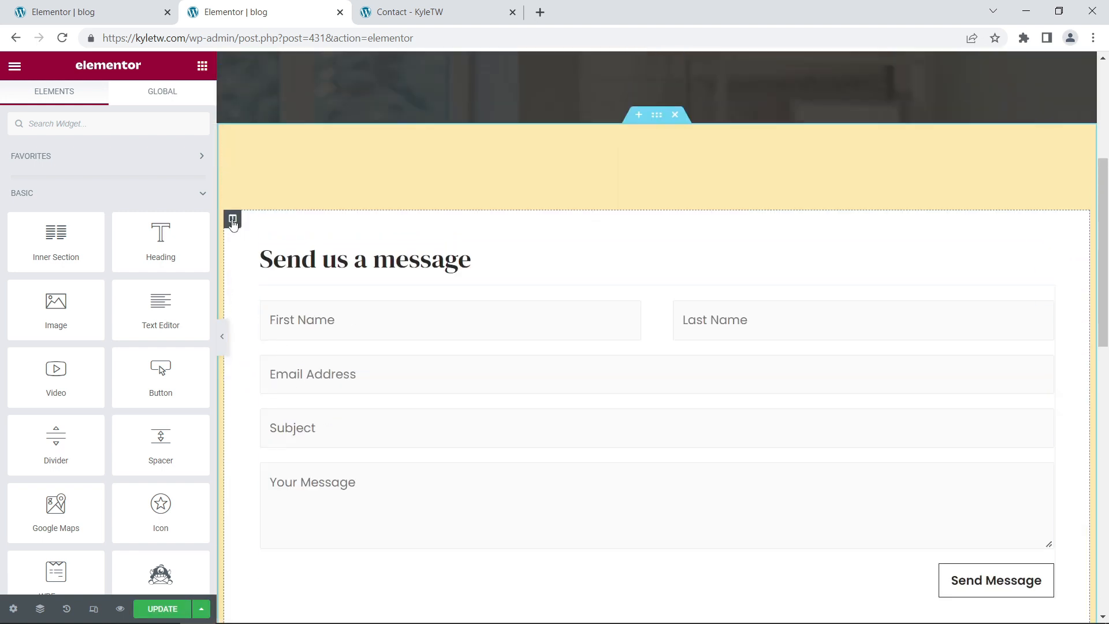
Delete the 'Send us a message' form column and the map column, then save the update
{"action": "right_click", "coordinate": [233, 224]}
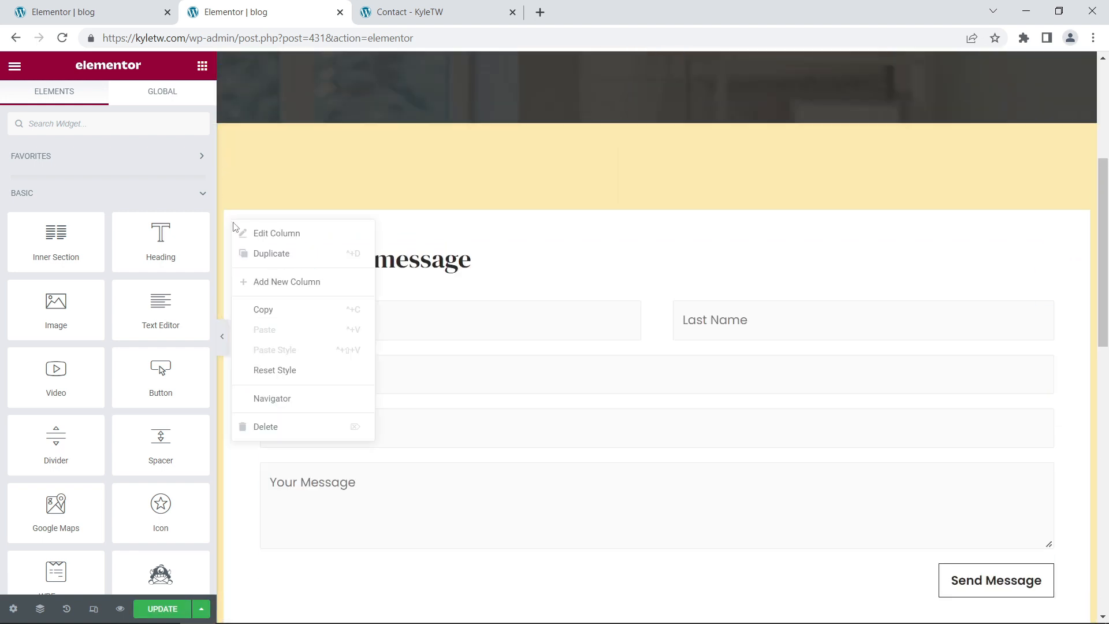
{"action": "left_click", "coordinate": [279, 433]}
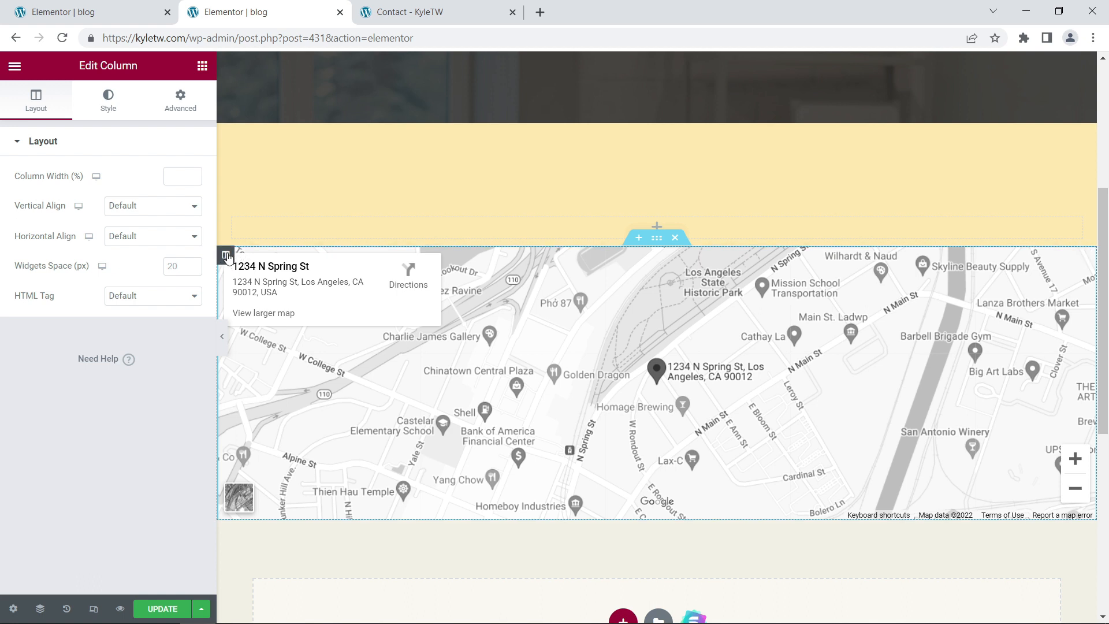
{"action": "right_click", "coordinate": [227, 257]}
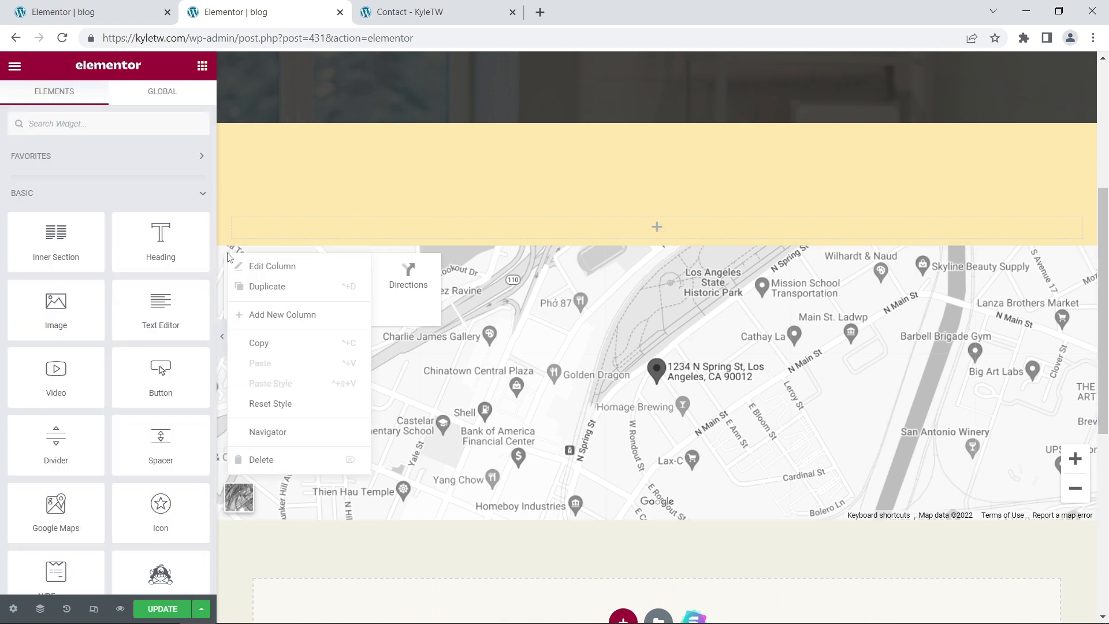
{"action": "left_click", "coordinate": [276, 459]}
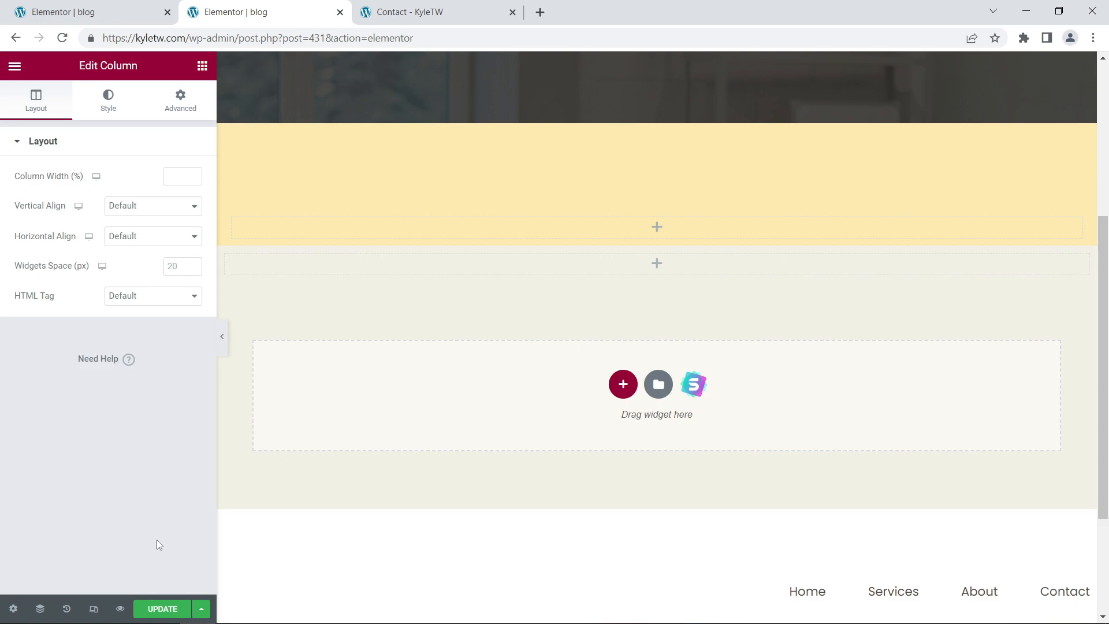
{"action": "left_click", "coordinate": [171, 616]}
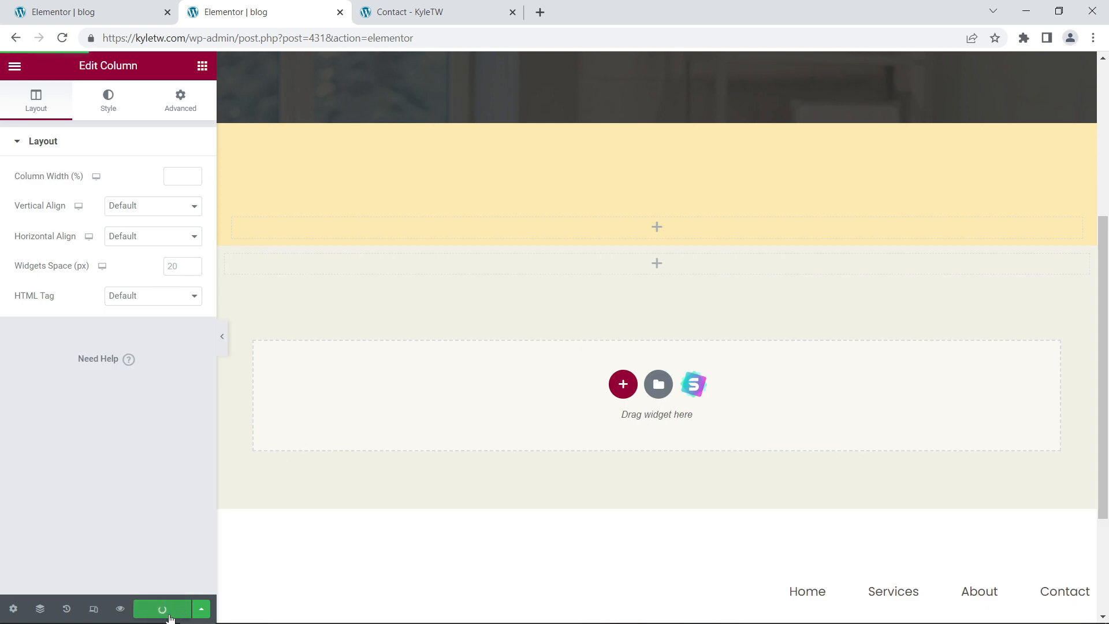
{"action": "left_click", "coordinate": [402, 12]}
Change the page address from the contact URL to kyletw.com/blog-2/ and load it
{"action": "left_click", "coordinate": [221, 37]}
{"action": "left_click_drag", "start_coordinate": [220, 37], "coordinate": [190, 40]}
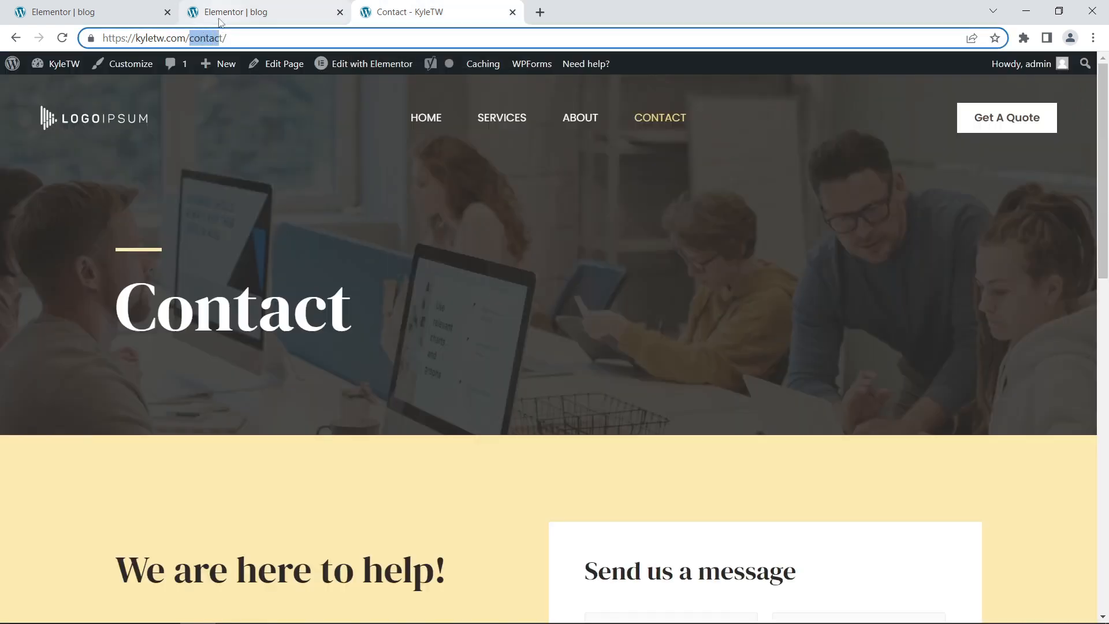
{"action": "type", "text": "blo"}
{"action": "type", "text": "g-2"}
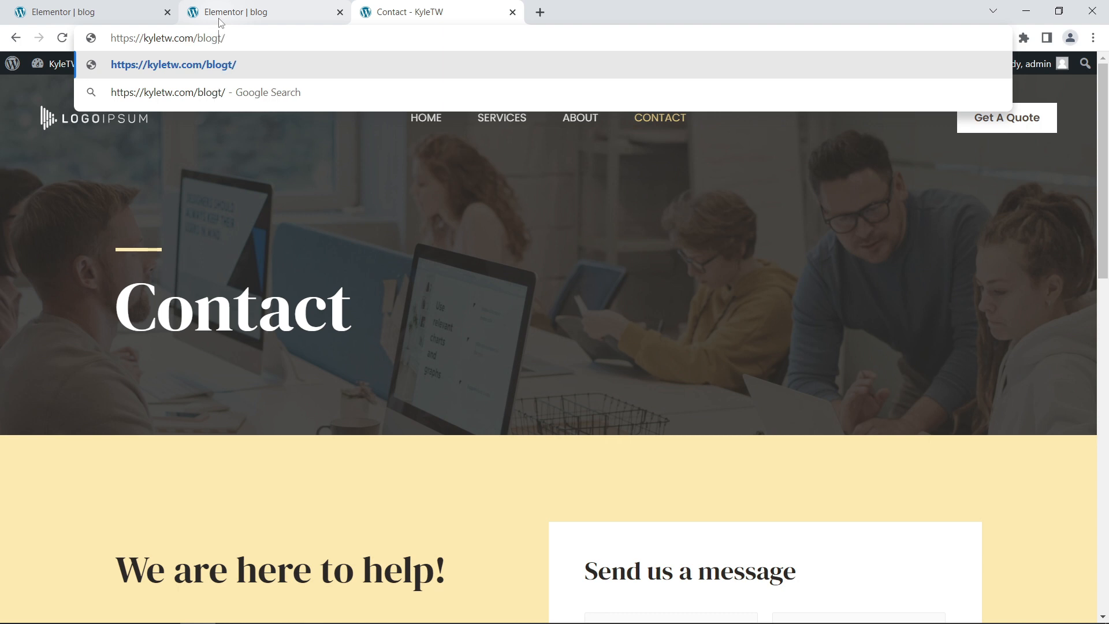
{"action": "key", "text": "Return"}
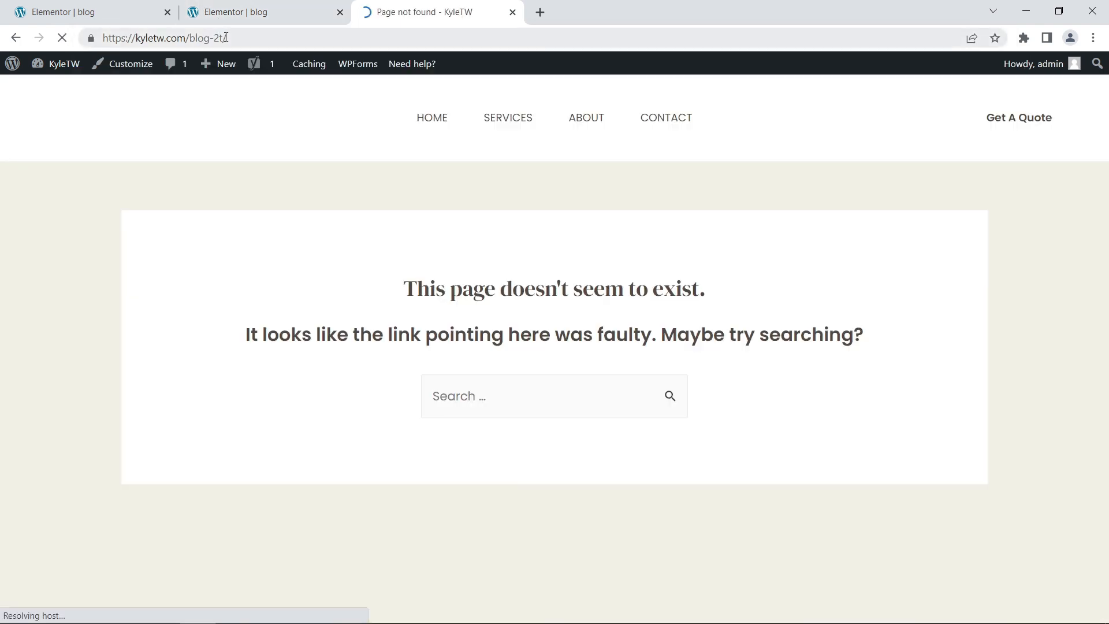
{"action": "left_click", "coordinate": [226, 39]}
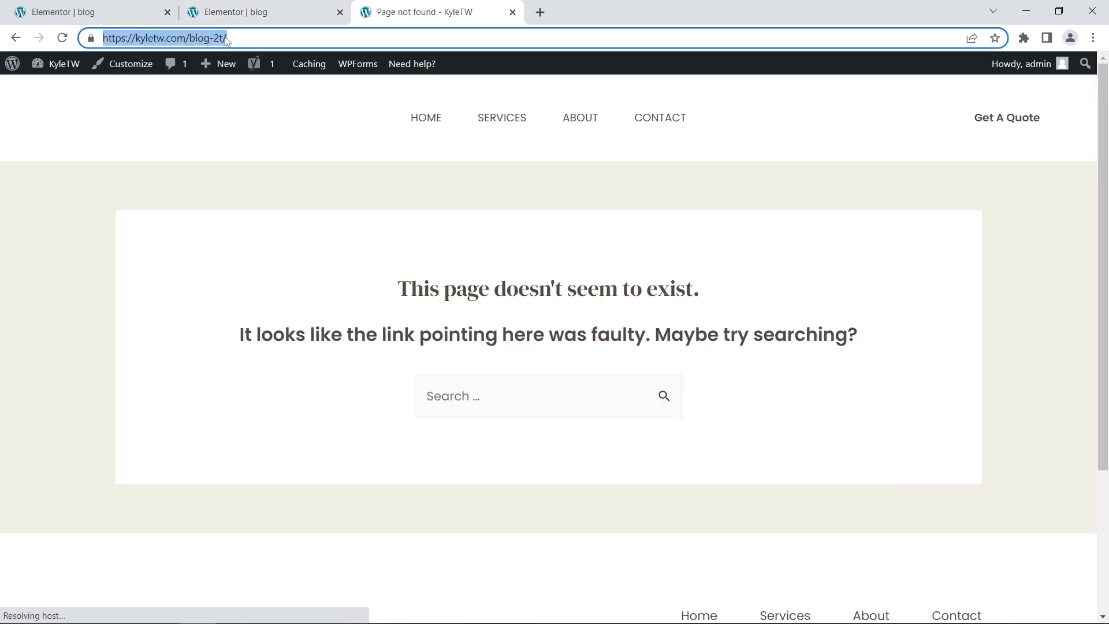
{"action": "left_click", "coordinate": [225, 39]}
{"action": "type", "text": "/"}
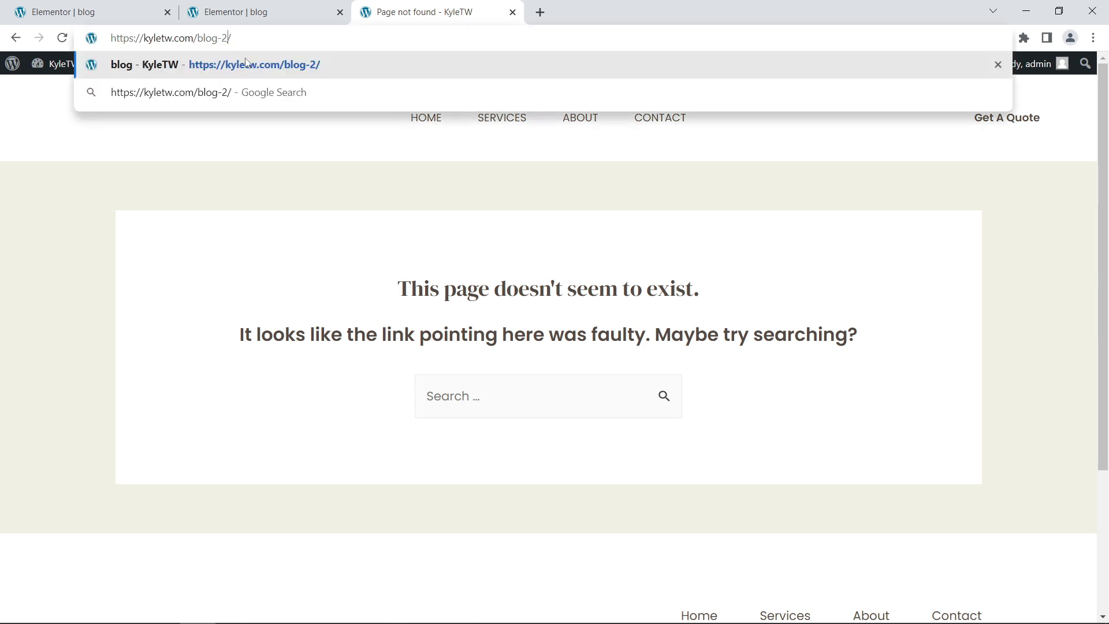
{"action": "key", "text": "Return"}
Scroll through the live blog page, which shows the Contact hero above an empty band
{"action": "mouse_move", "coordinate": [254, 68]}
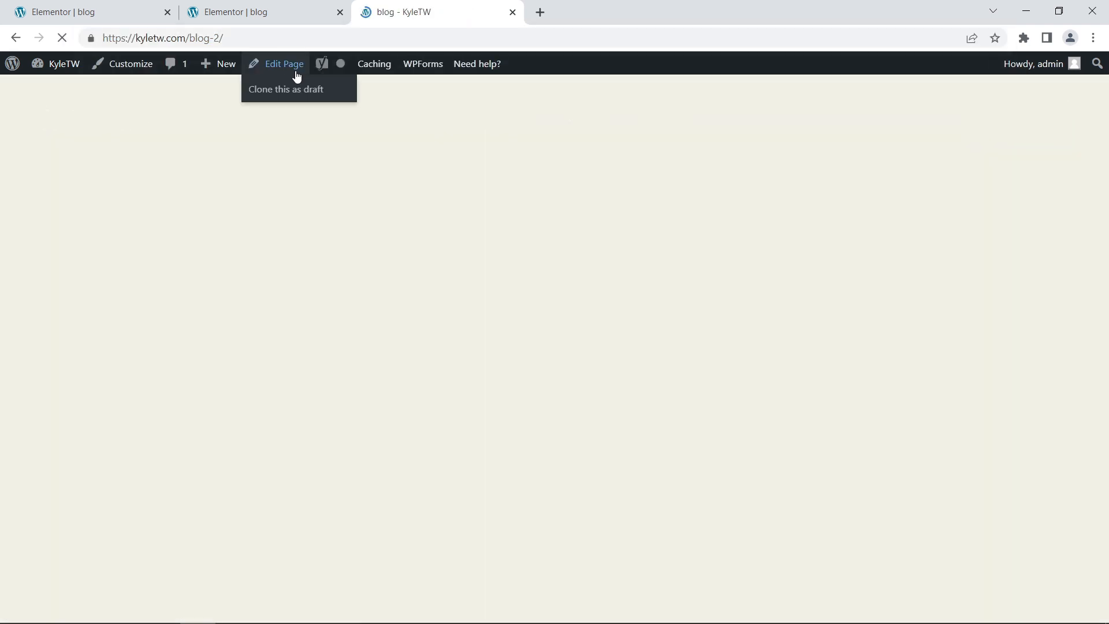
{"action": "scroll", "coordinate": [442, 213], "scroll_direction": "down", "scroll_amount": 3}
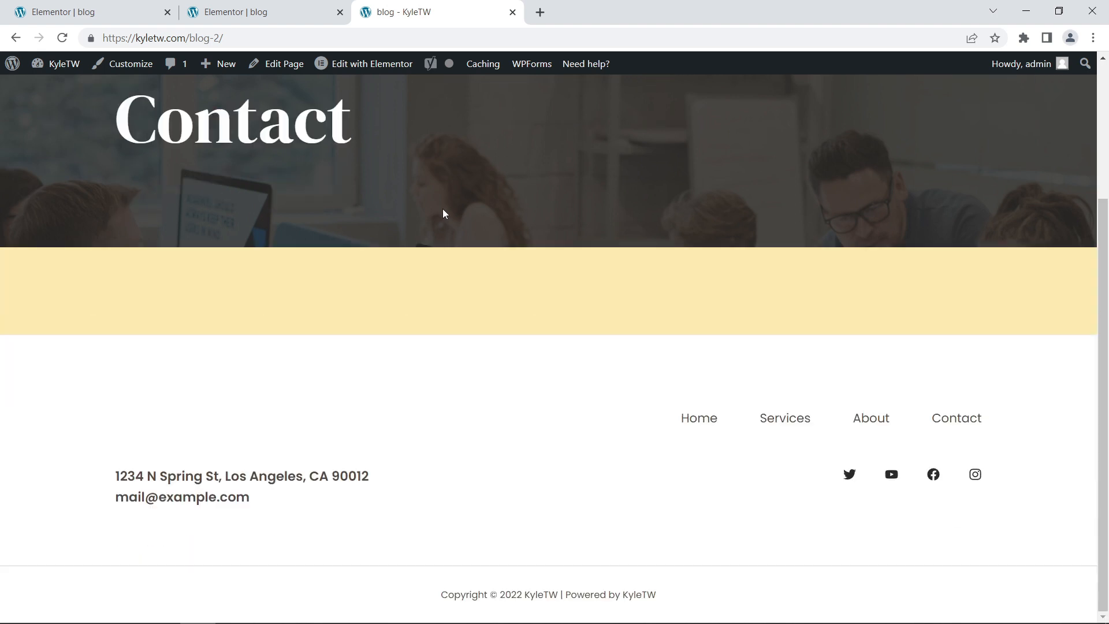
{"action": "scroll", "coordinate": [526, 246], "scroll_direction": "up", "scroll_amount": 1}
{"action": "scroll", "coordinate": [454, 192], "scroll_direction": "up", "scroll_amount": 2}
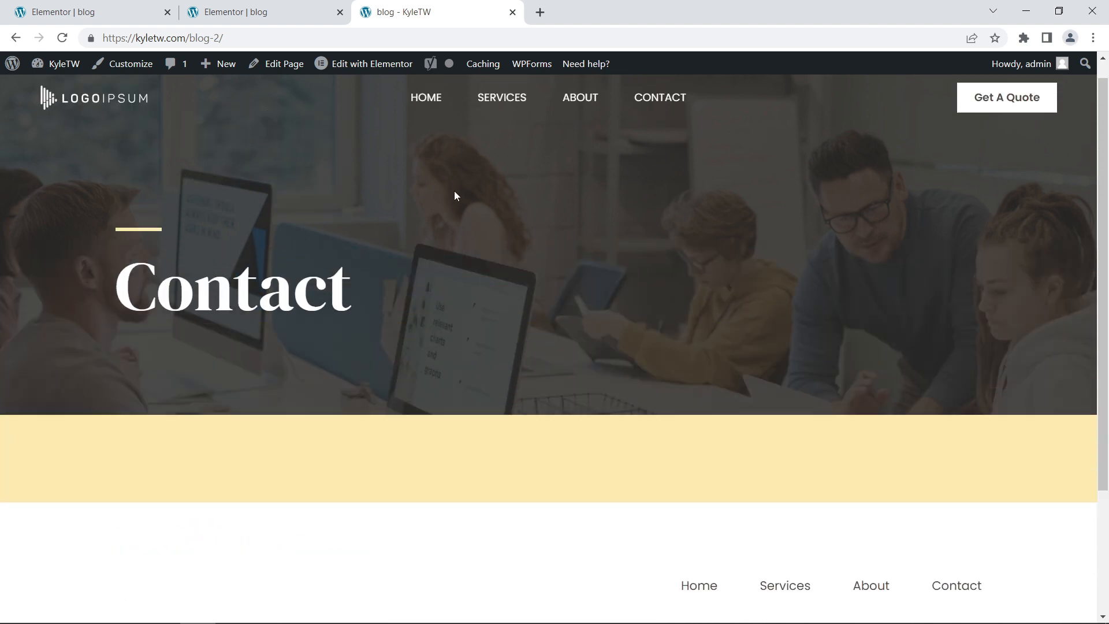
{"action": "scroll", "coordinate": [493, 193], "scroll_direction": "down", "scroll_amount": 1}
{"action": "scroll", "coordinate": [389, 372], "scroll_direction": "down", "scroll_amount": 2}
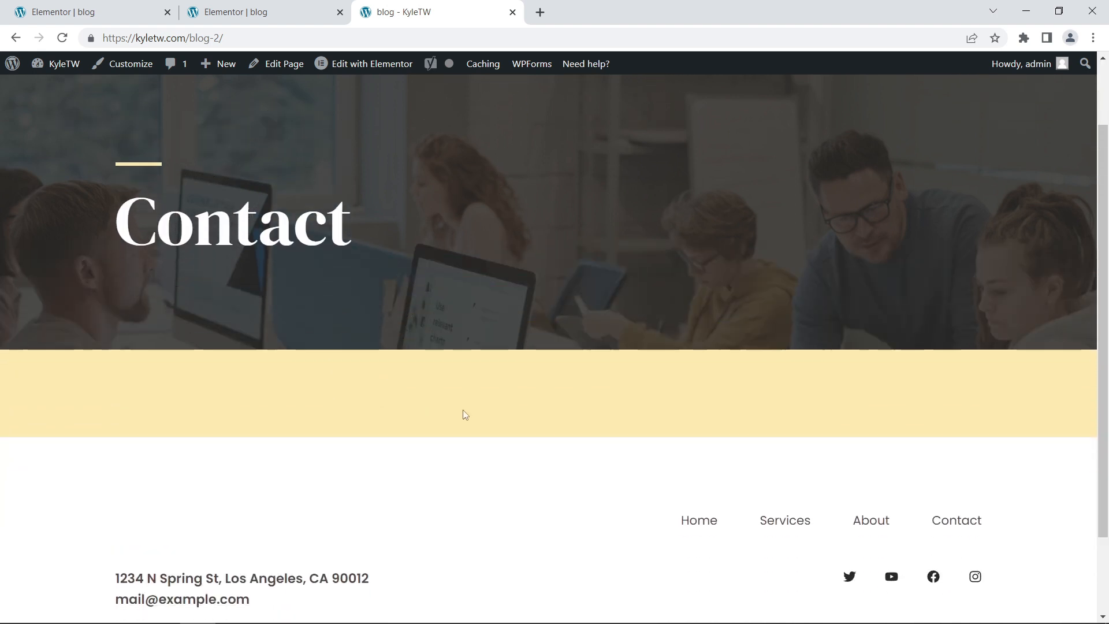
{"action": "scroll", "coordinate": [561, 312], "scroll_direction": "up", "scroll_amount": 3}
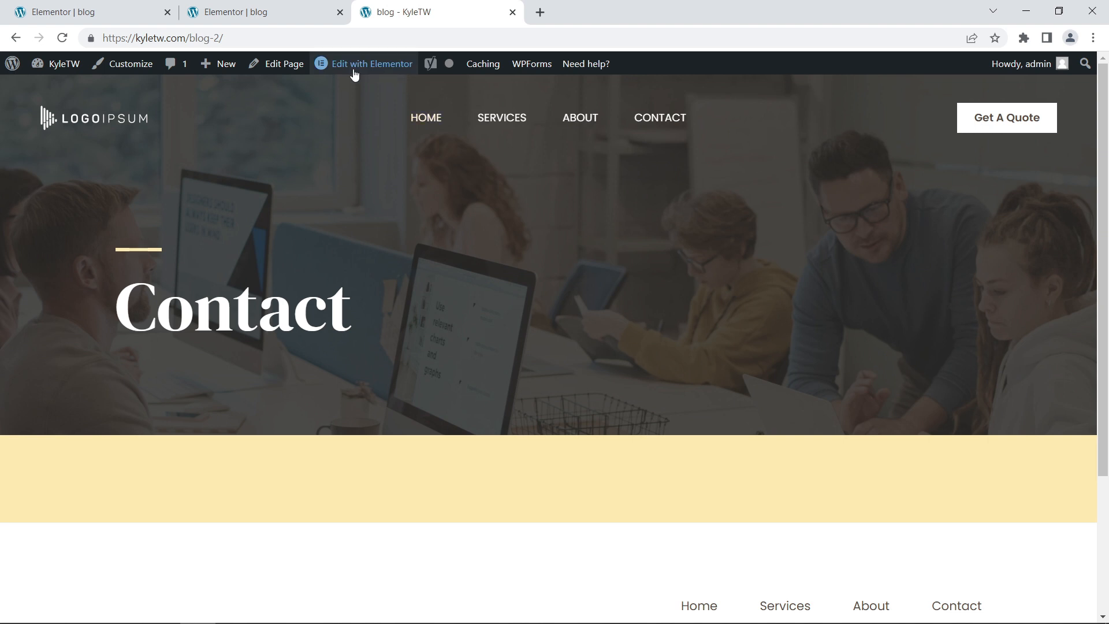
Reopen the blog page in Elementor, try a widget search, and show the editor's main menu
{"action": "left_click", "coordinate": [355, 70]}
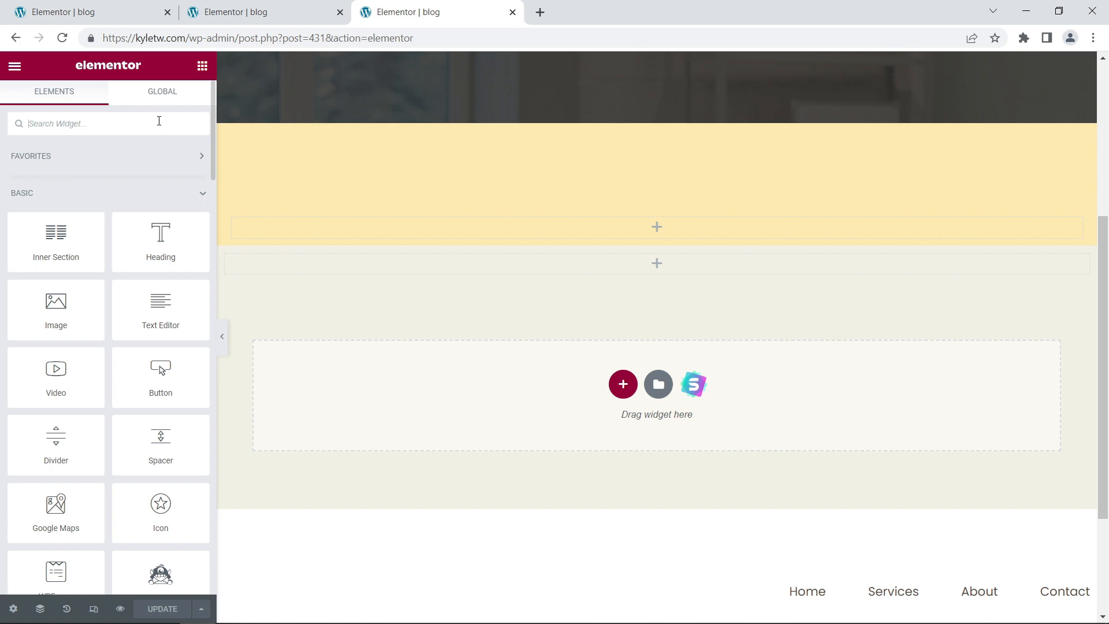
{"action": "type", "text": "br"}
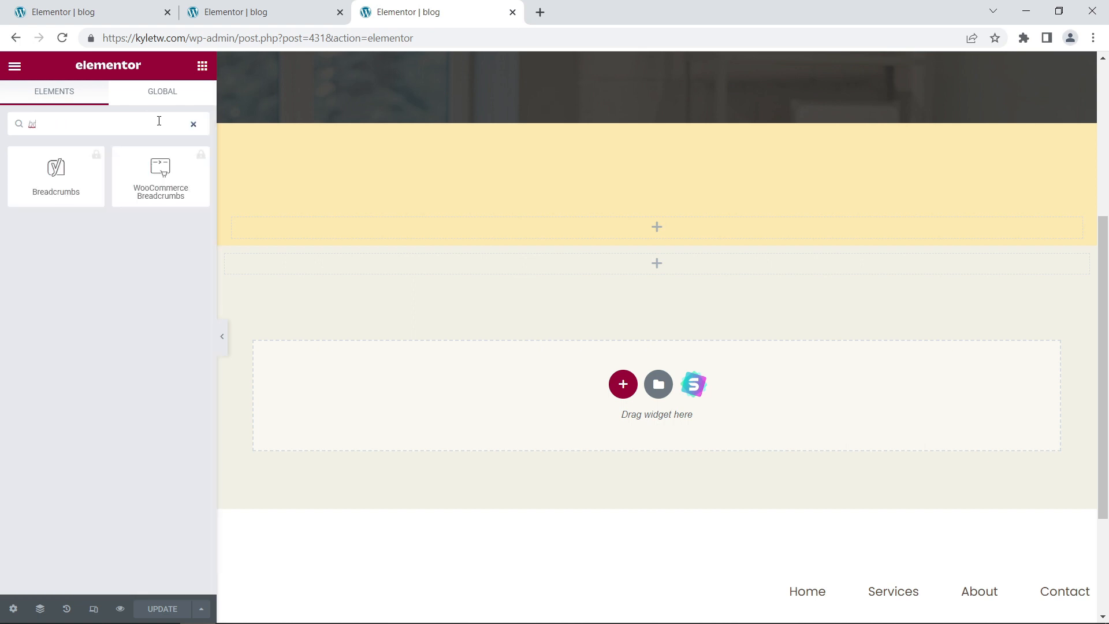
{"action": "key", "text": "BackSpace"}
{"action": "key", "text": "BackSpace"}
{"action": "type", "text": "r"}
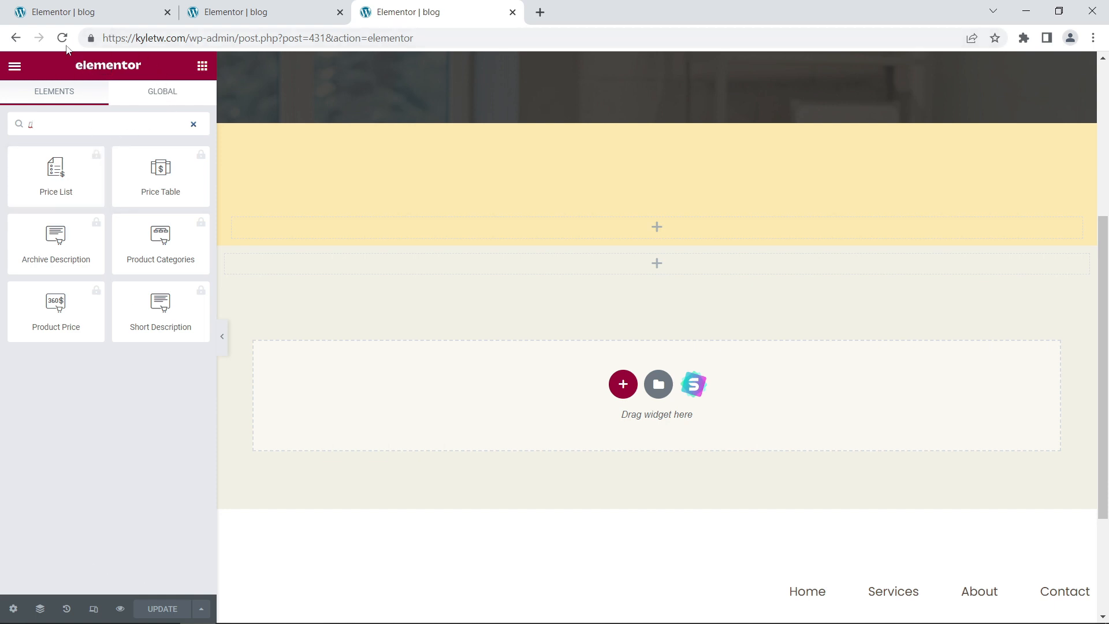
{"action": "left_click", "coordinate": [14, 67]}
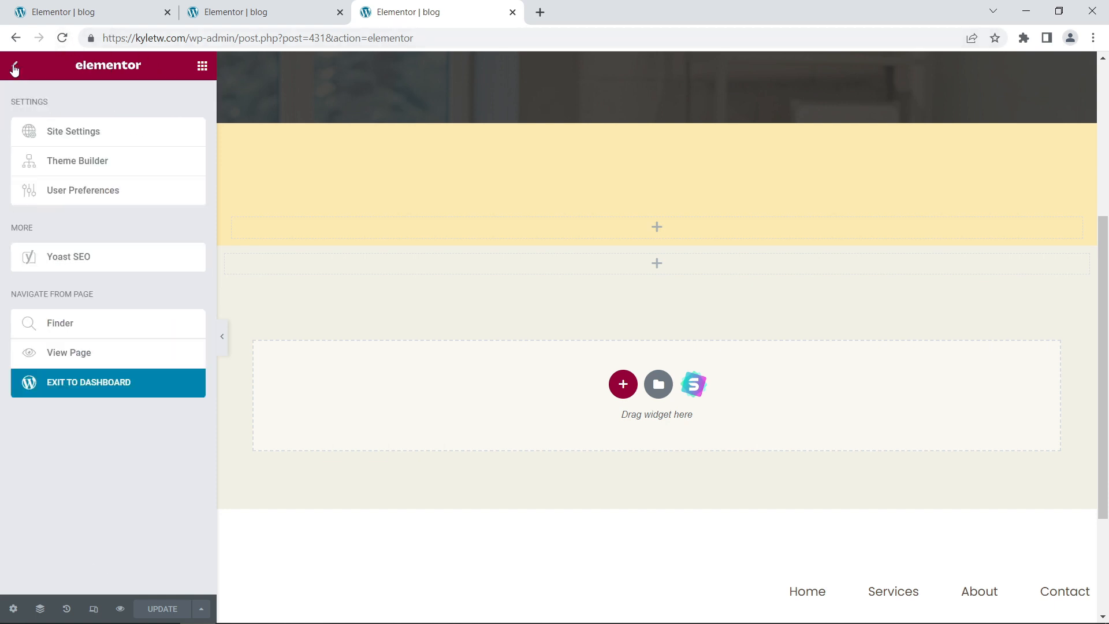
Exit Elementor to the dashboard and go to Plugins > Add New
{"action": "left_click", "coordinate": [110, 382]}
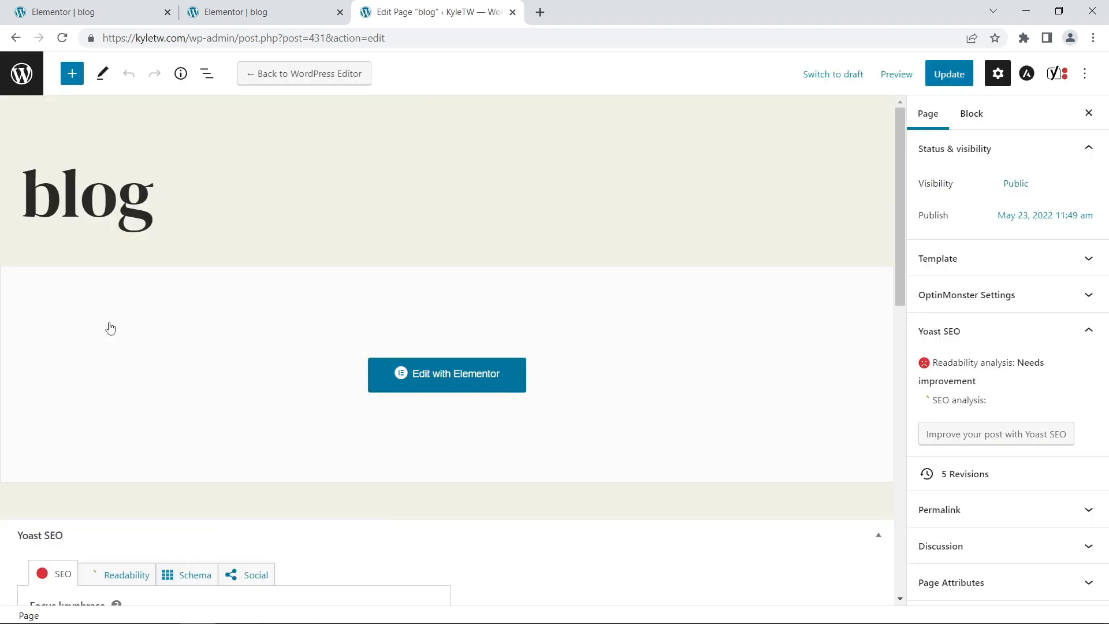
{"action": "left_click", "coordinate": [23, 75]}
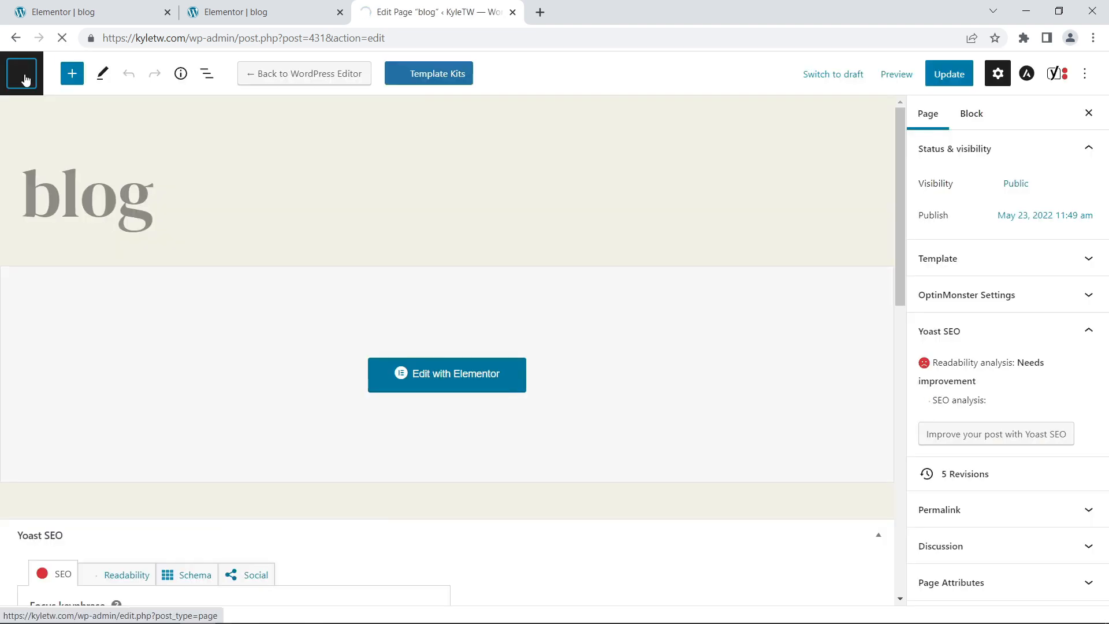
{"action": "mouse_move", "coordinate": [49, 498]}
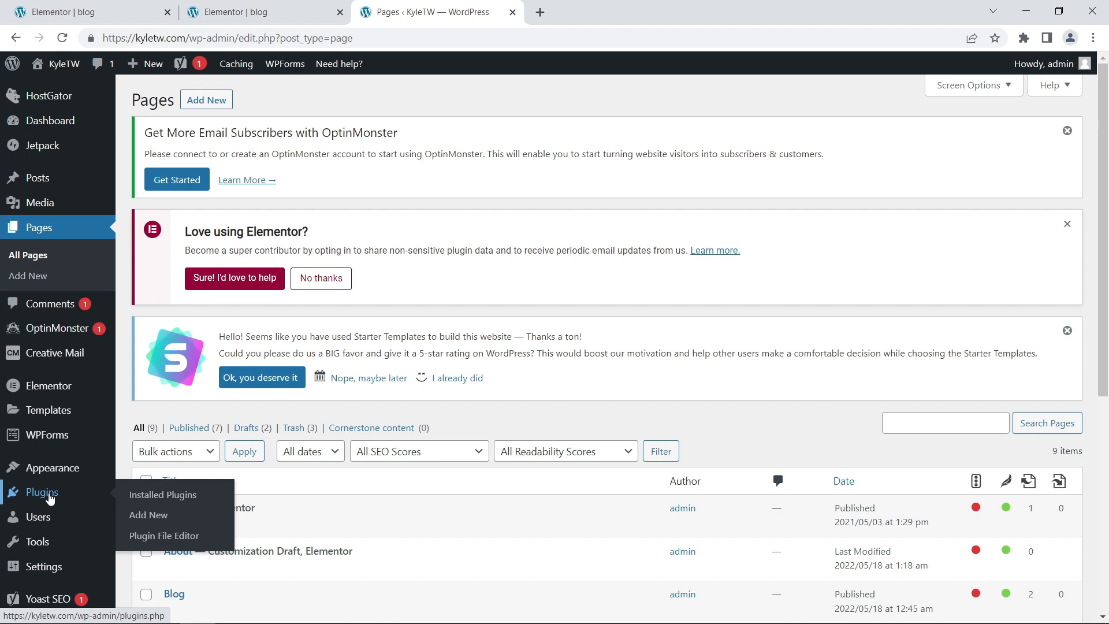
{"action": "left_click", "coordinate": [144, 515]}
Search plugins for 'essent', then install and activate Essential Addons for Elementor
{"action": "left_click", "coordinate": [895, 324]}
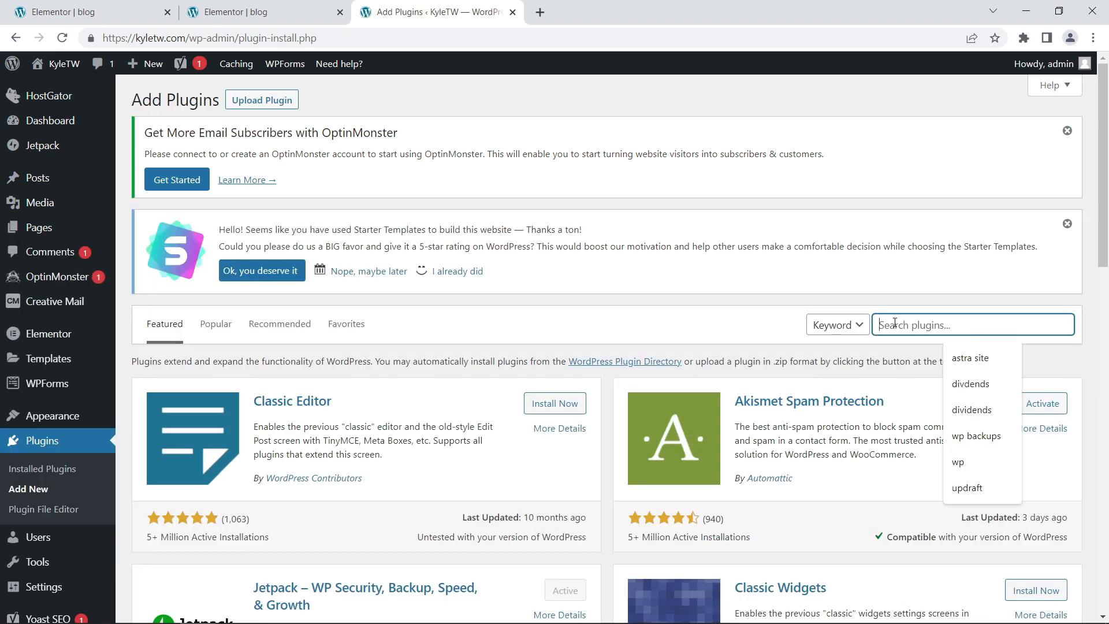
{"action": "type", "text": "esse"}
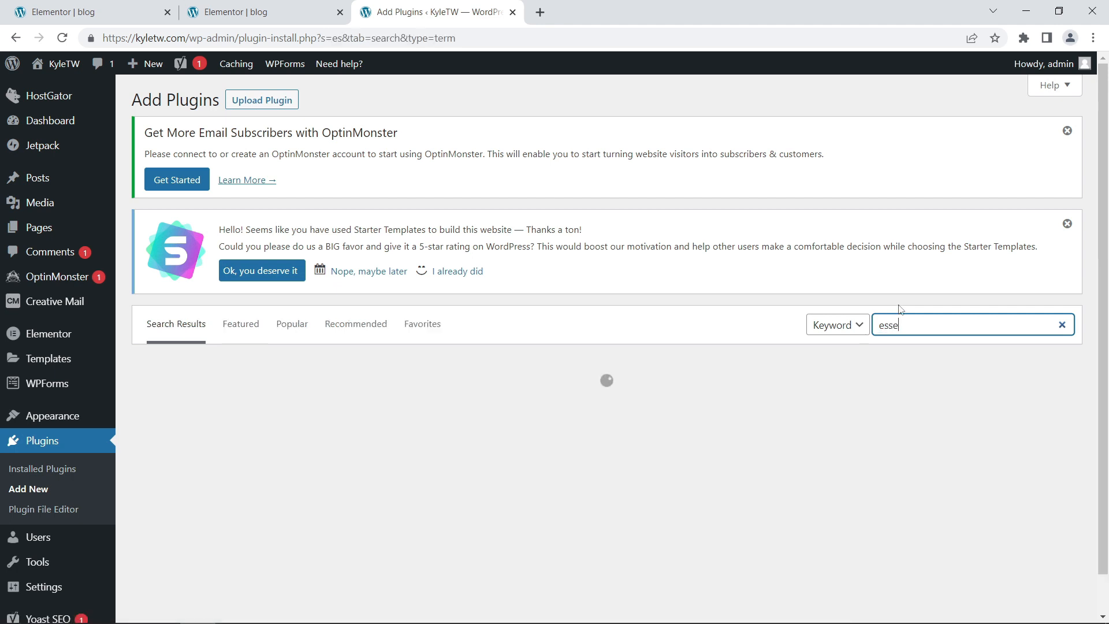
{"action": "type", "text": "ntial"}
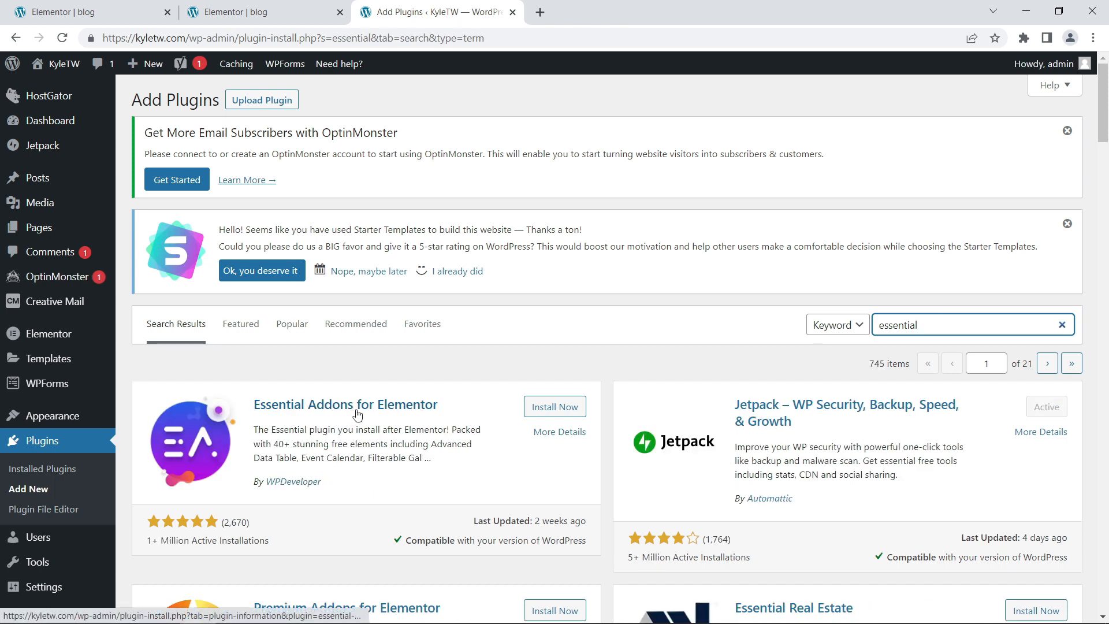
{"action": "left_click", "coordinate": [559, 408]}
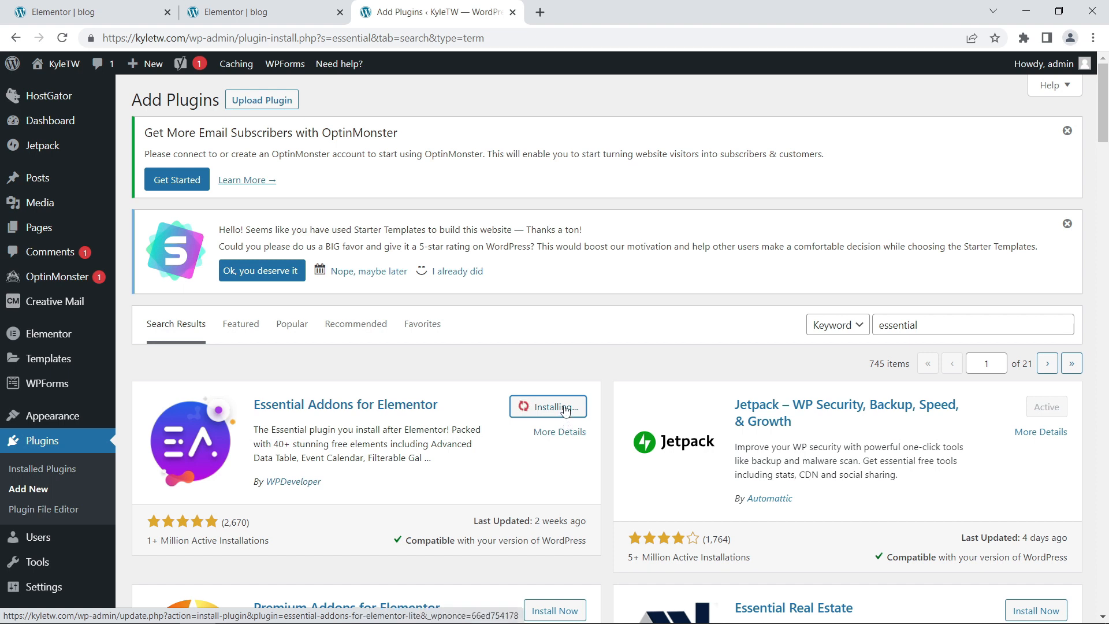
{"action": "left_click", "coordinate": [561, 414]}
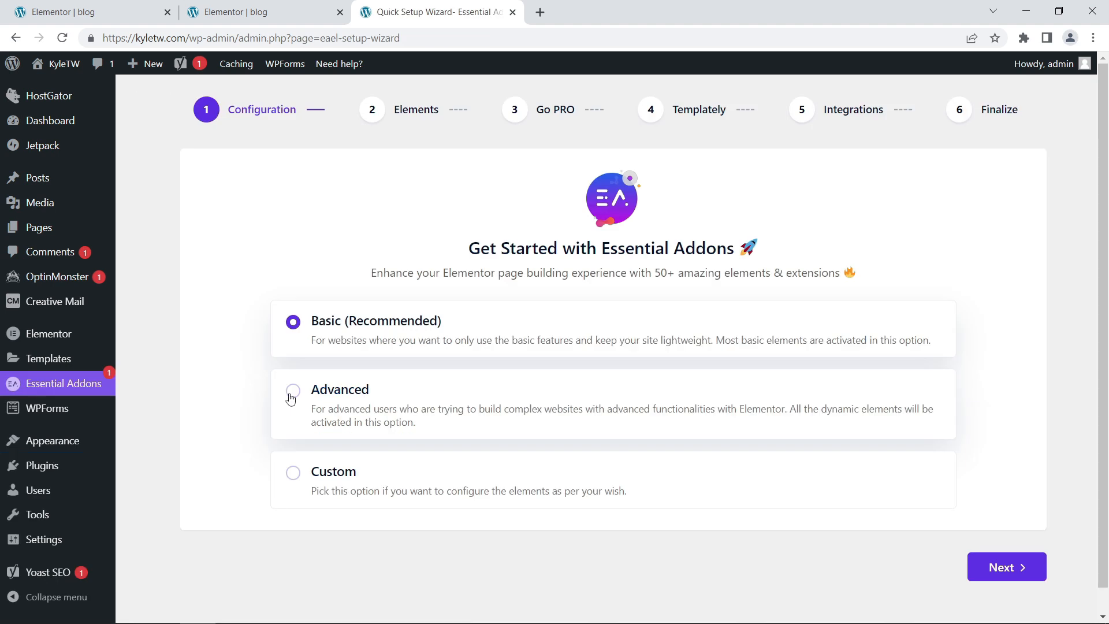
Complete the Essential Addons wizard with Advanced configuration, skipping PRO and Templately, declining data sharing
{"action": "left_click", "coordinate": [293, 391]}
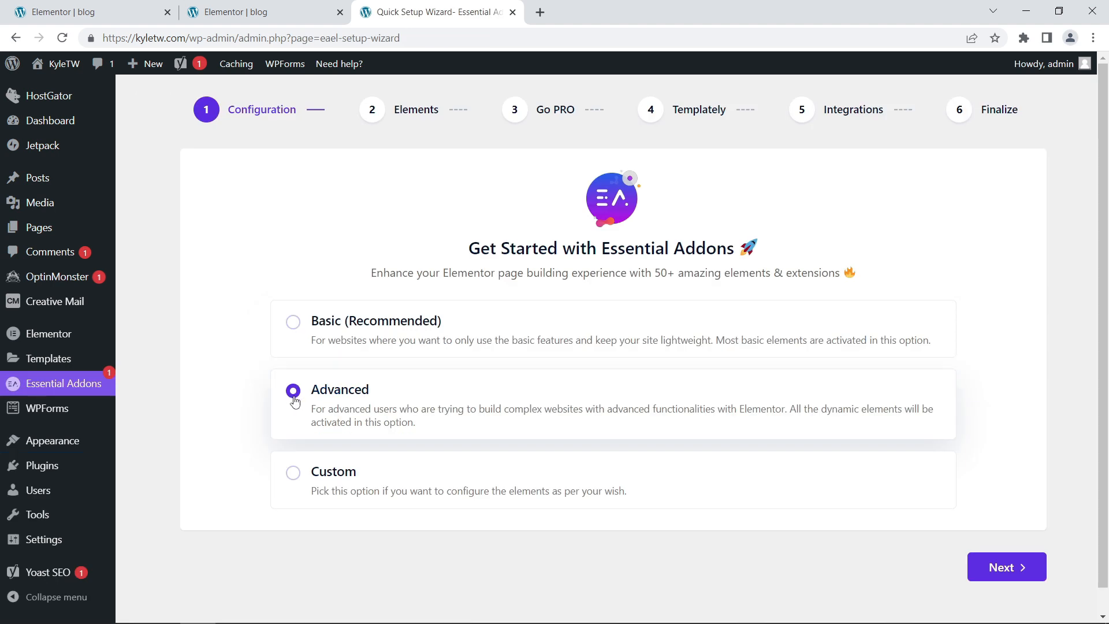
{"action": "left_click", "coordinate": [996, 572]}
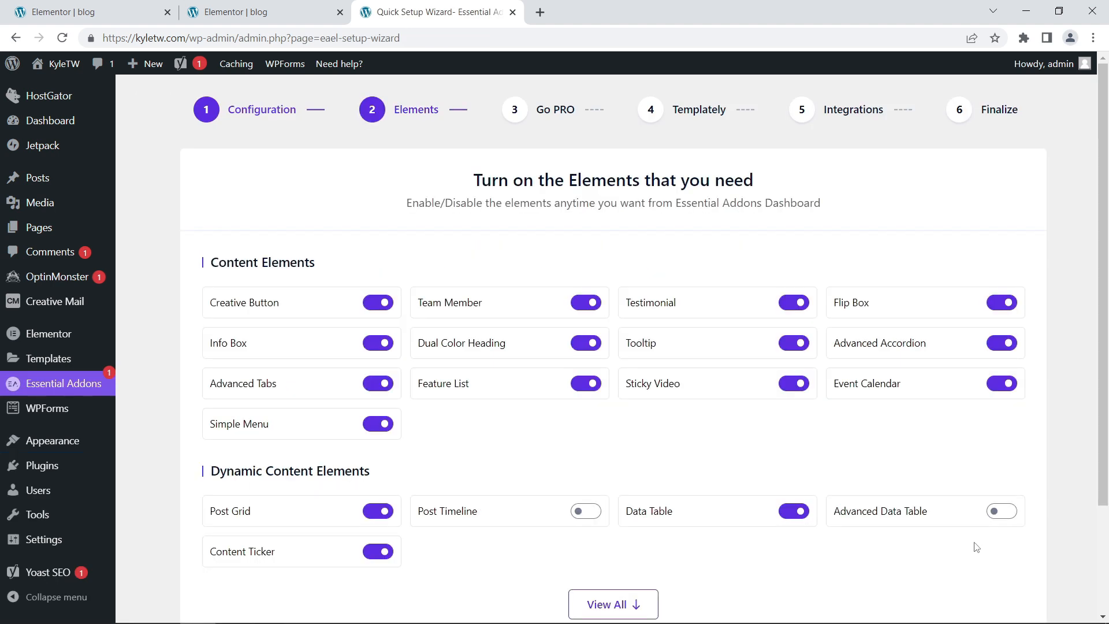
{"action": "scroll", "coordinate": [925, 524], "scroll_direction": "down", "scroll_amount": 3}
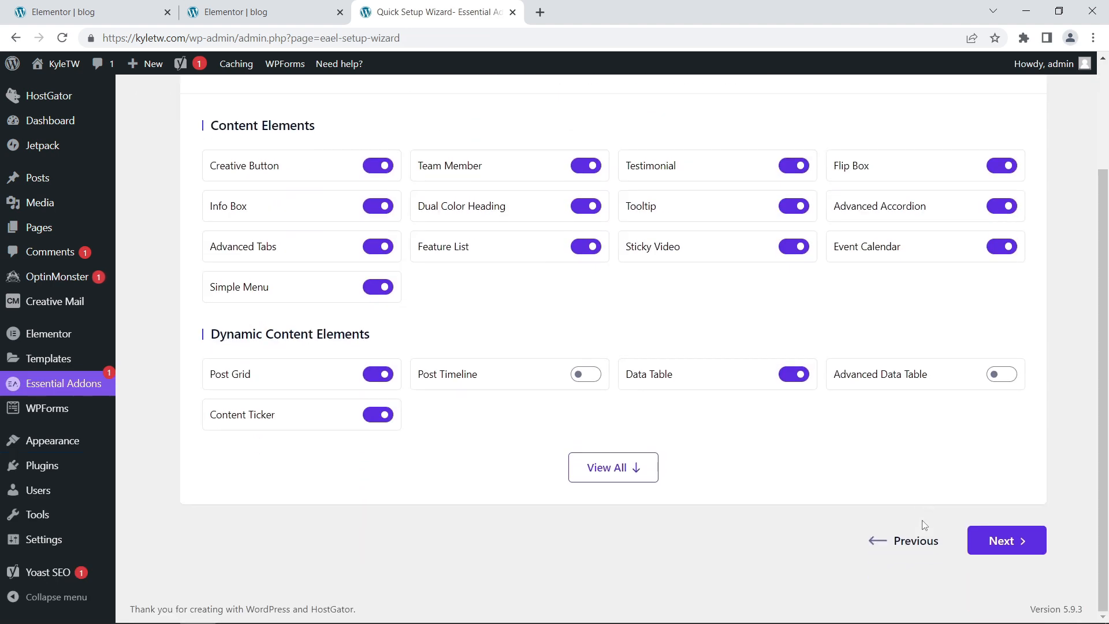
{"action": "left_click", "coordinate": [1001, 543]}
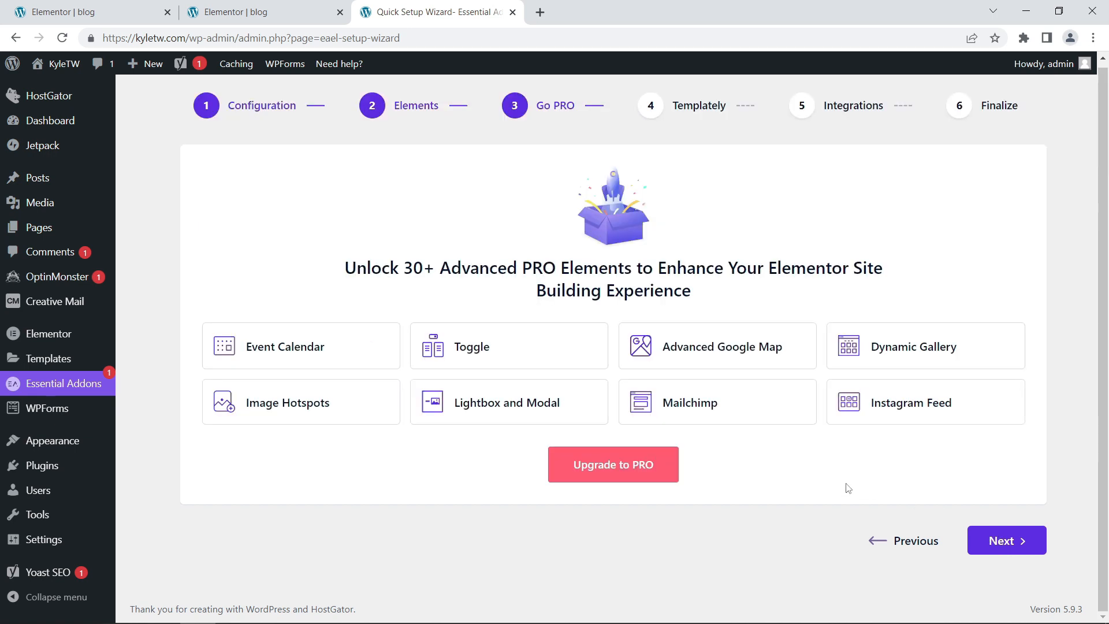
{"action": "left_click", "coordinate": [1001, 542]}
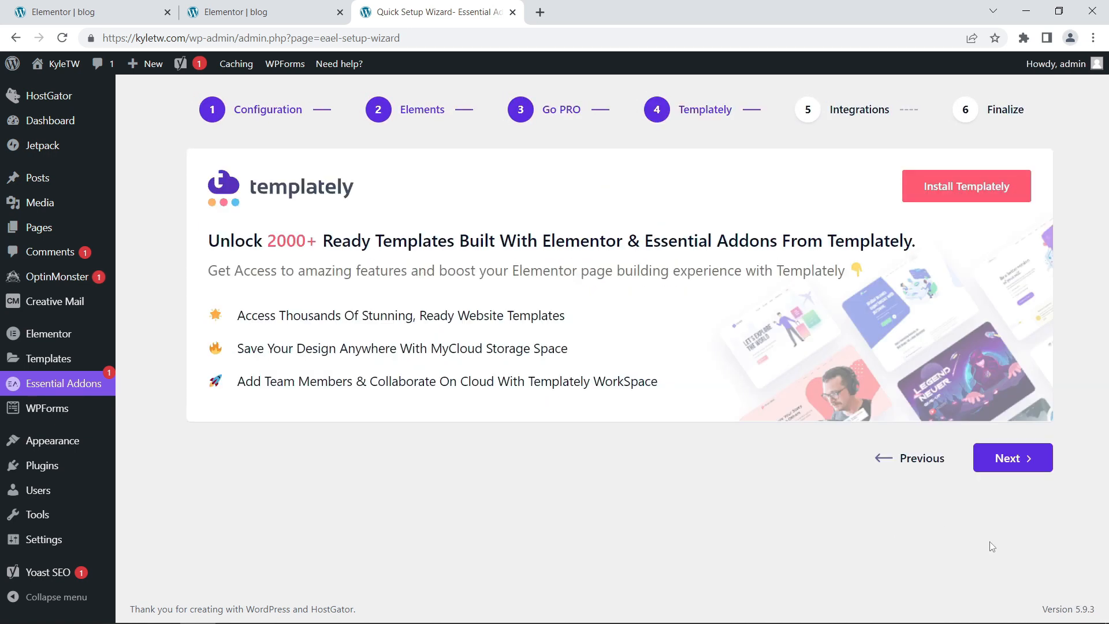
{"action": "left_click", "coordinate": [1006, 461]}
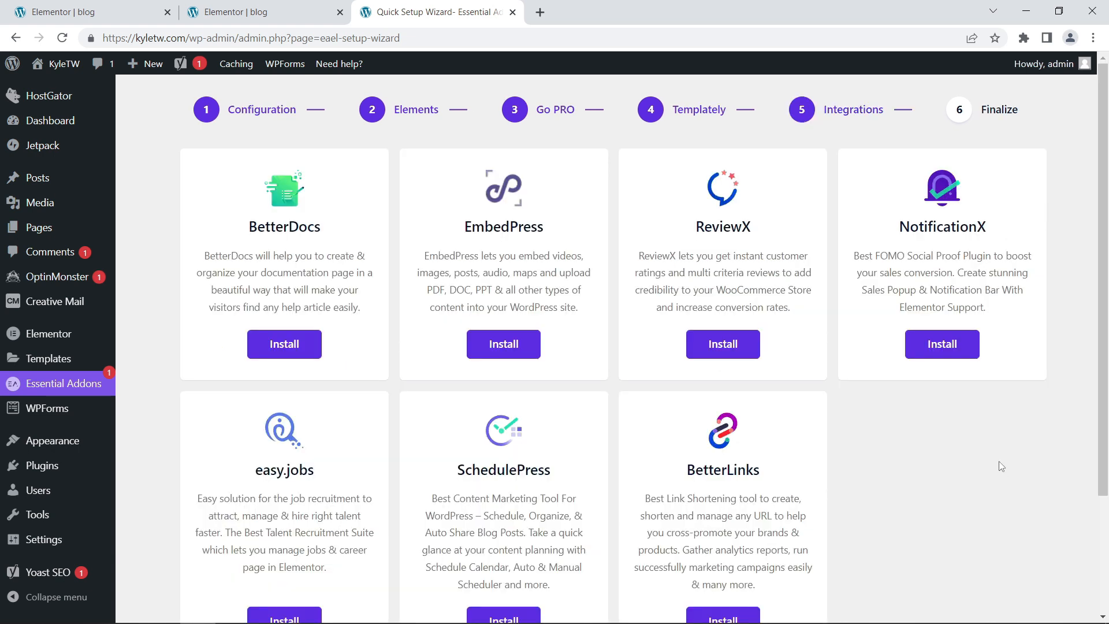
{"action": "scroll", "coordinate": [935, 442], "scroll_direction": "down", "scroll_amount": 3}
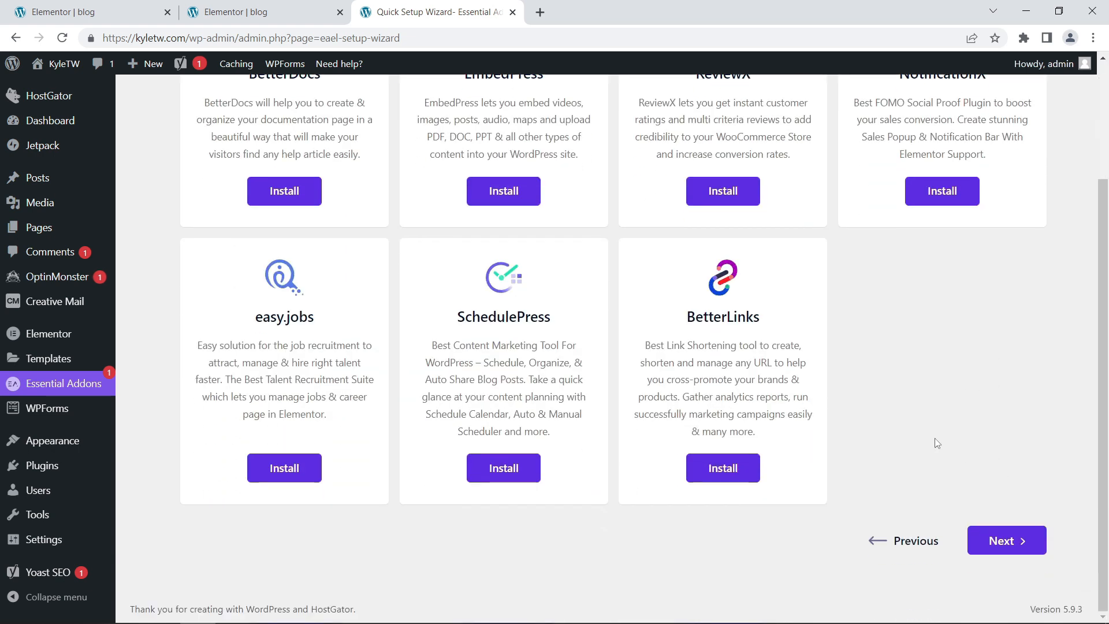
{"action": "left_click", "coordinate": [1000, 540]}
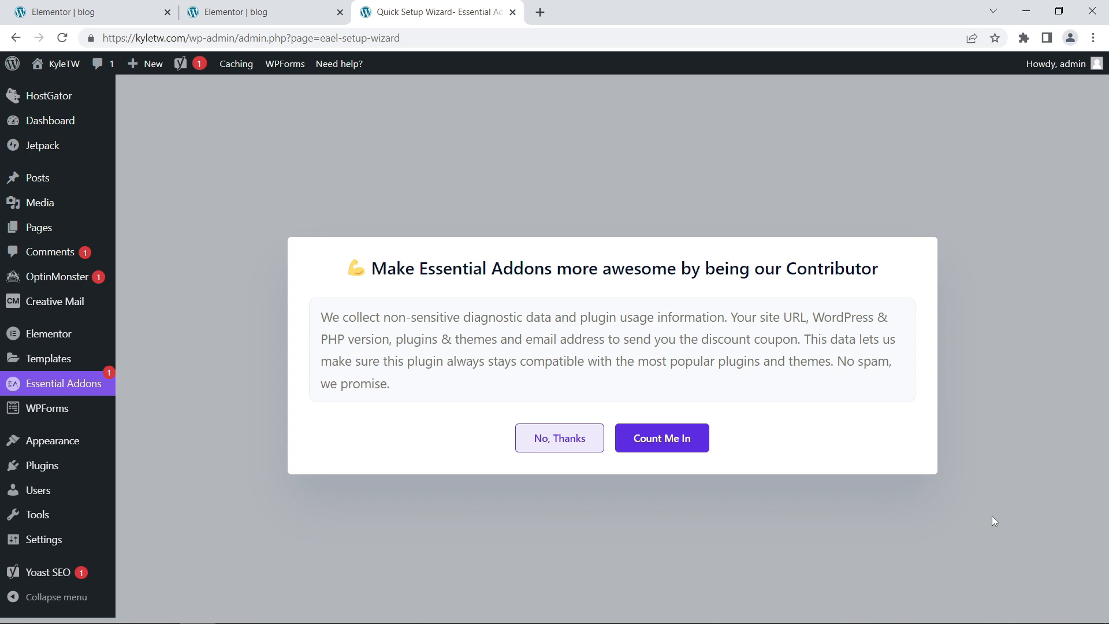
{"action": "left_click", "coordinate": [560, 439]}
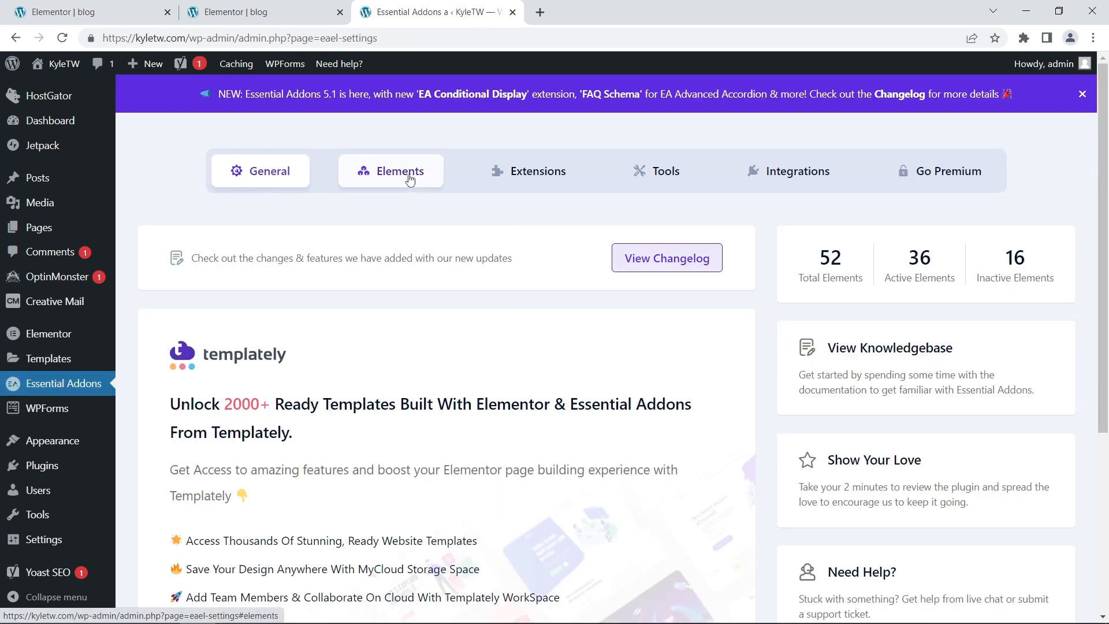
Check that Post Grid is enabled in the Essential Addons elements list, then go to Pages
{"action": "left_click", "coordinate": [404, 175]}
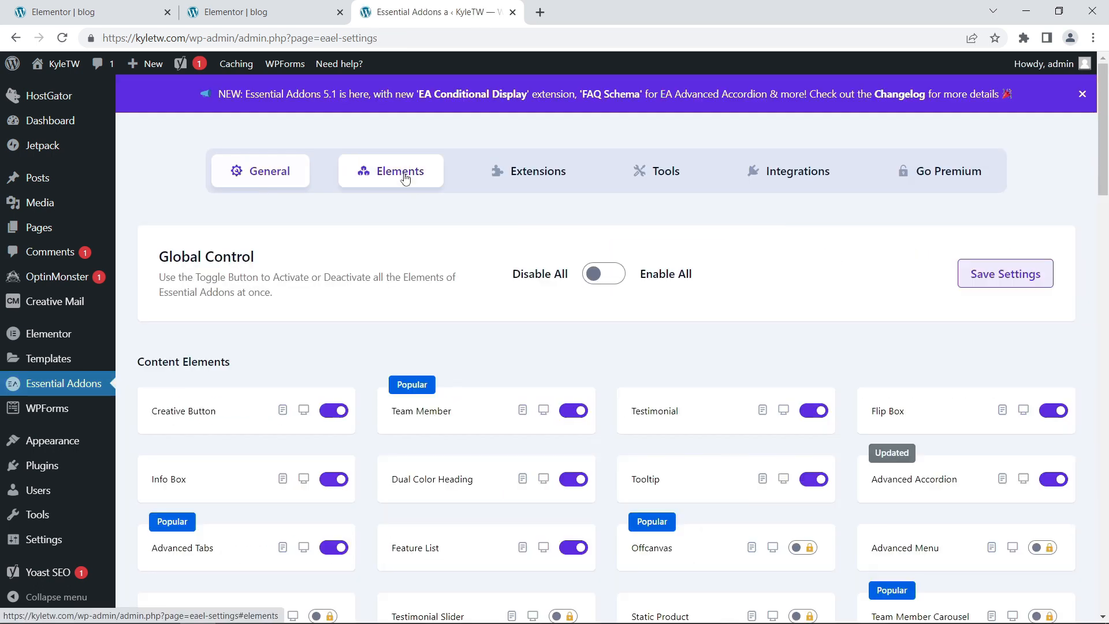
{"action": "scroll", "coordinate": [483, 289], "scroll_direction": "down", "scroll_amount": 10}
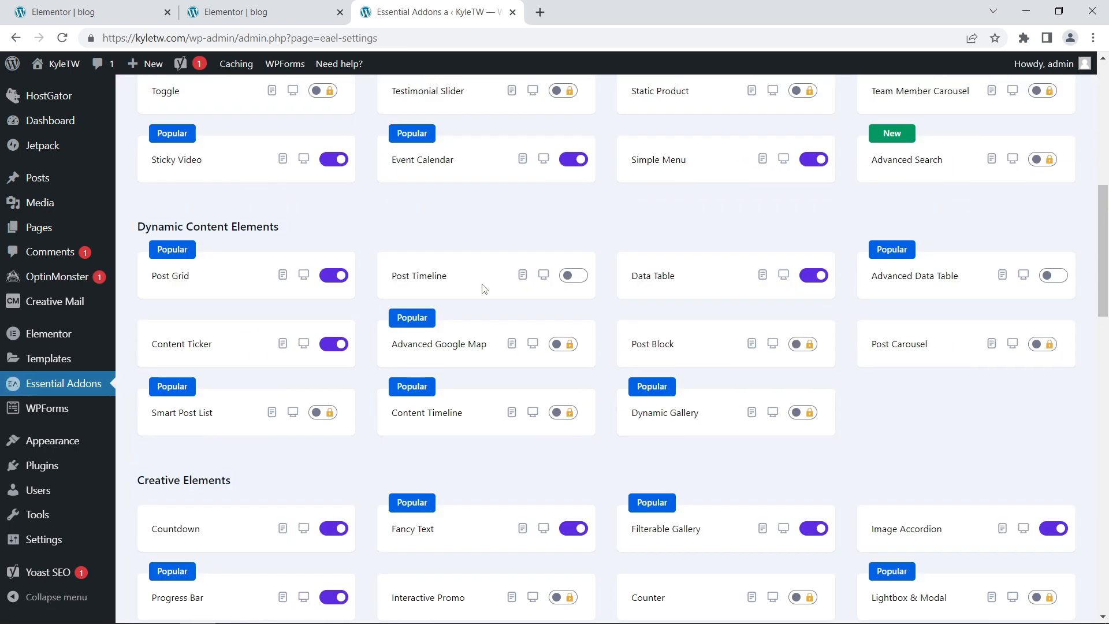
{"action": "scroll", "coordinate": [483, 286], "scroll_direction": "down", "scroll_amount": 8}
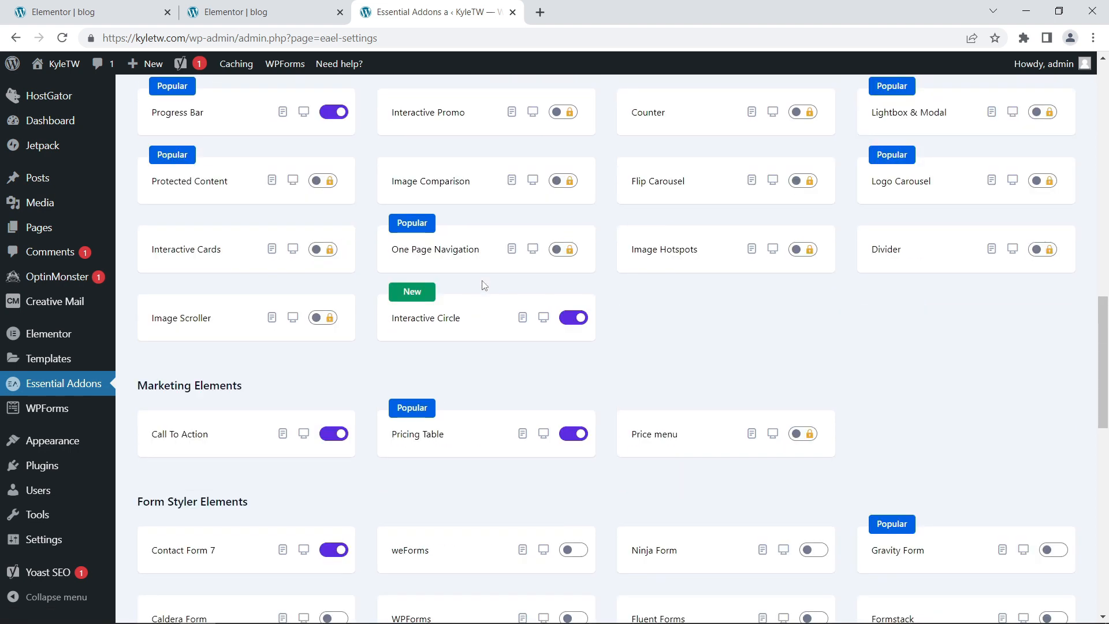
{"action": "scroll", "coordinate": [485, 285], "scroll_direction": "down", "scroll_amount": 12}
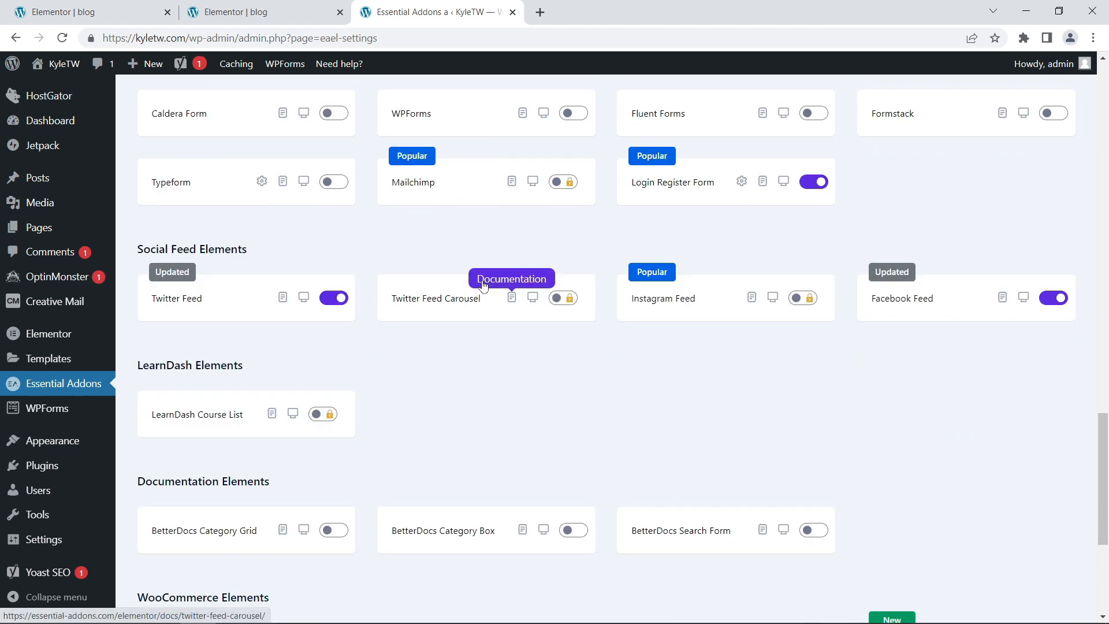
{"action": "scroll", "coordinate": [483, 287], "scroll_direction": "down", "scroll_amount": 2}
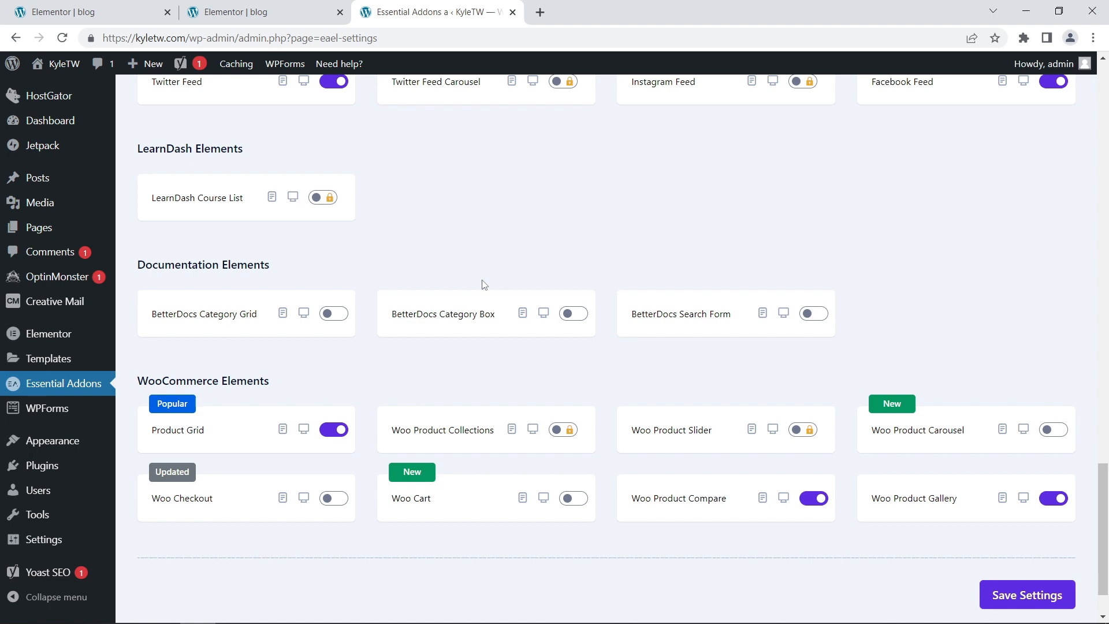
{"action": "scroll", "coordinate": [479, 282], "scroll_direction": "up", "scroll_amount": 20}
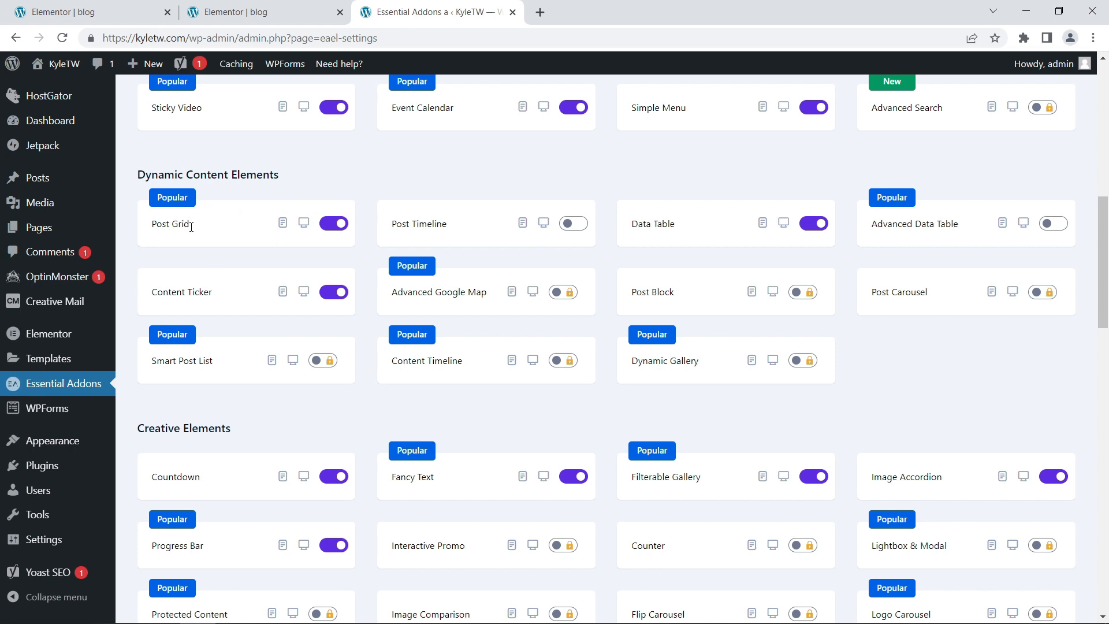
{"action": "left_click", "coordinate": [38, 229]}
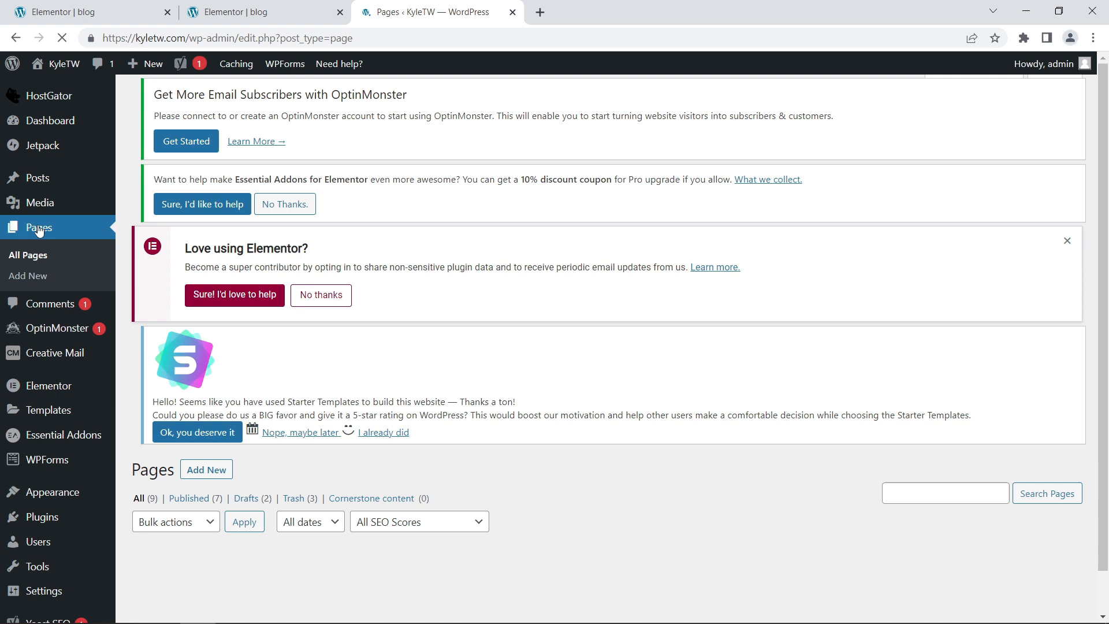
Edit the blog page in Elementor, search widgets for 'blog', and place a Post Grid in the yellow section
{"action": "scroll", "coordinate": [425, 370], "scroll_direction": "down", "scroll_amount": 5}
{"action": "left_click", "coordinate": [424, 364]}
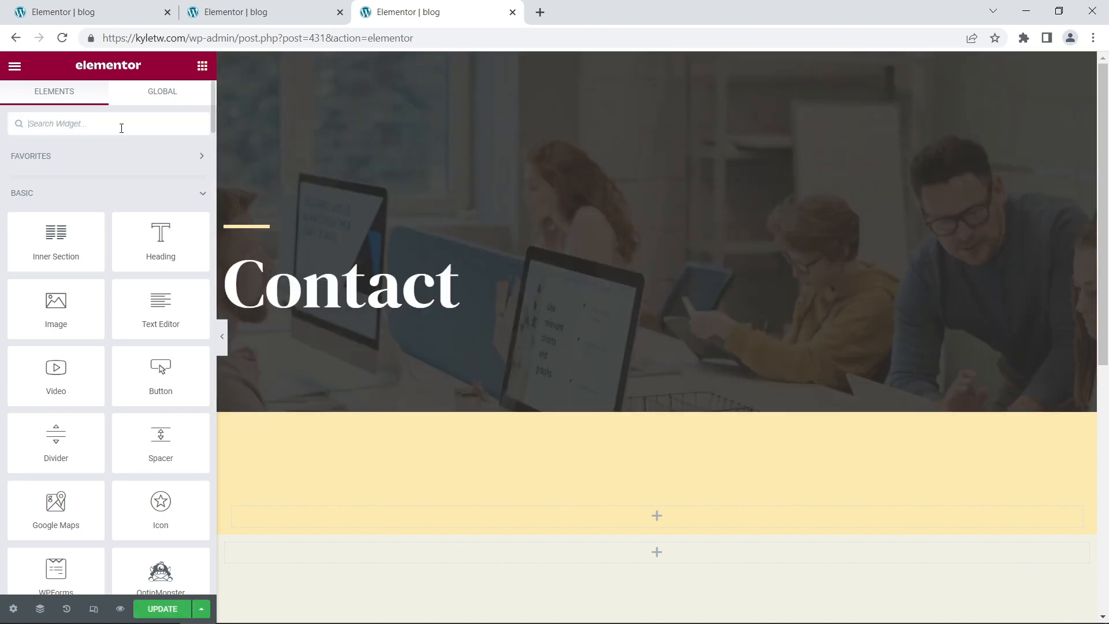
{"action": "type", "text": "blog"}
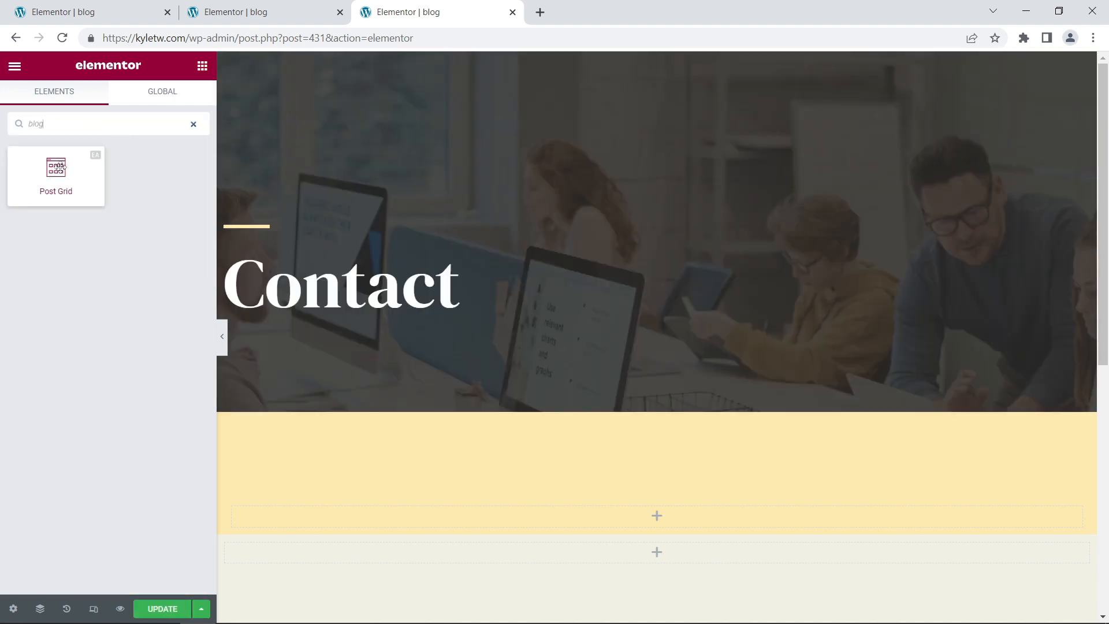
{"action": "left_click_drag", "start_coordinate": [61, 167], "coordinate": [647, 538]}
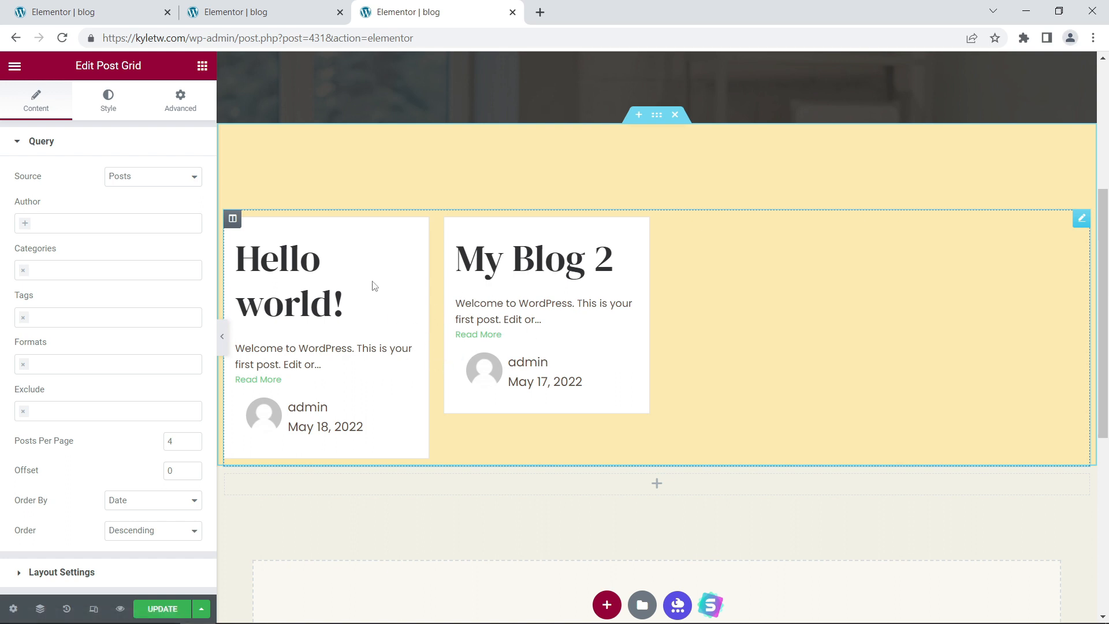
{"action": "scroll", "coordinate": [379, 293], "scroll_direction": "up", "scroll_amount": 2}
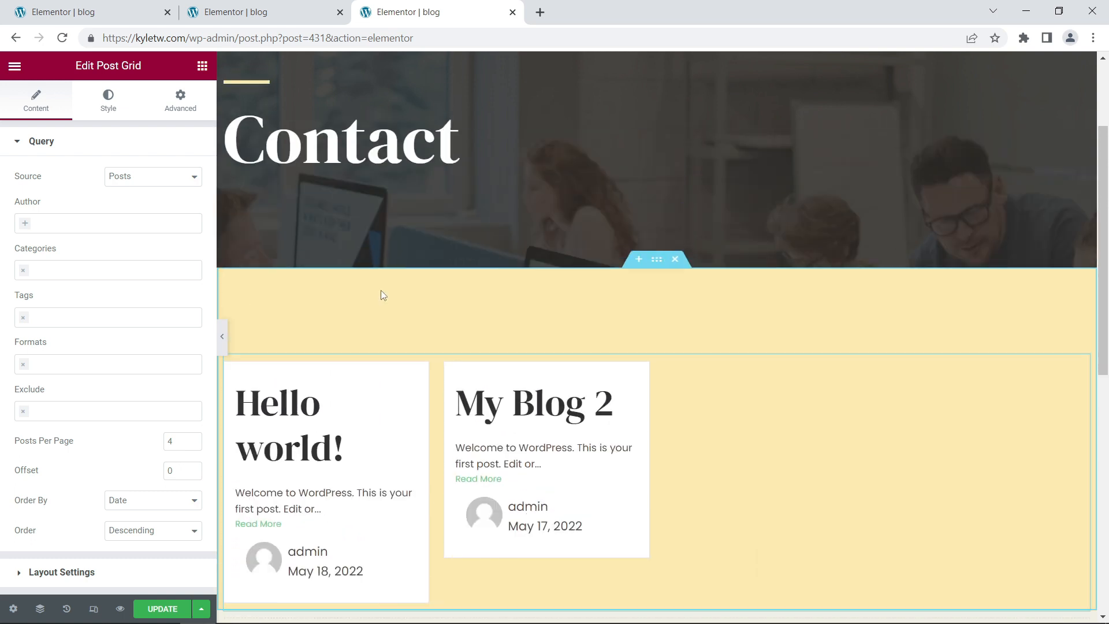
{"action": "scroll", "coordinate": [376, 302], "scroll_direction": "down", "scroll_amount": 1}
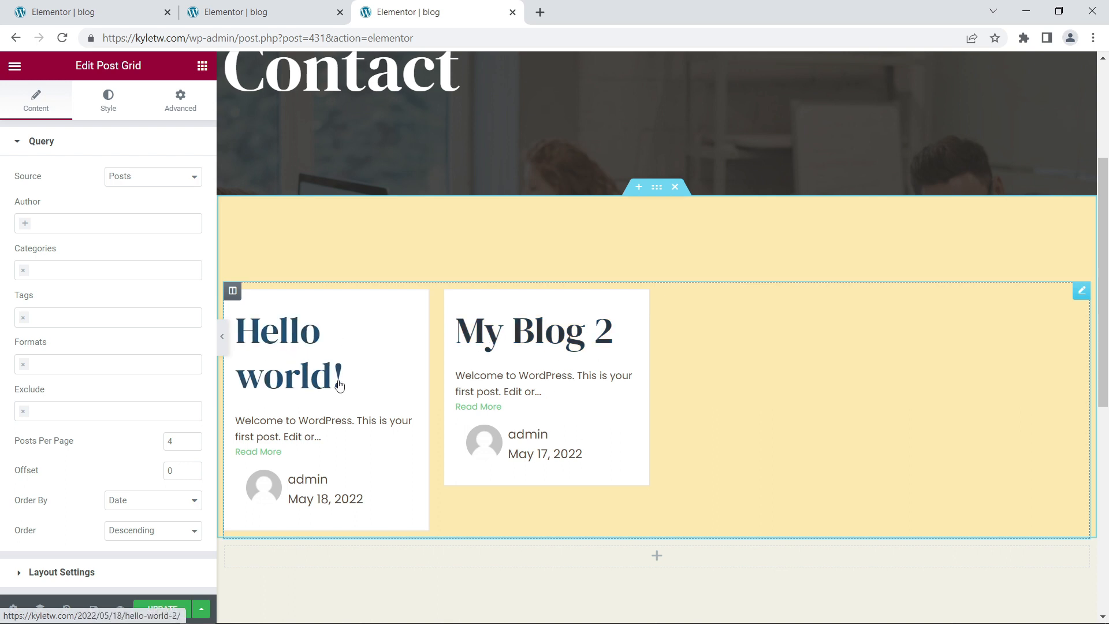
{"action": "scroll", "coordinate": [644, 385], "scroll_direction": "up", "scroll_amount": 4}
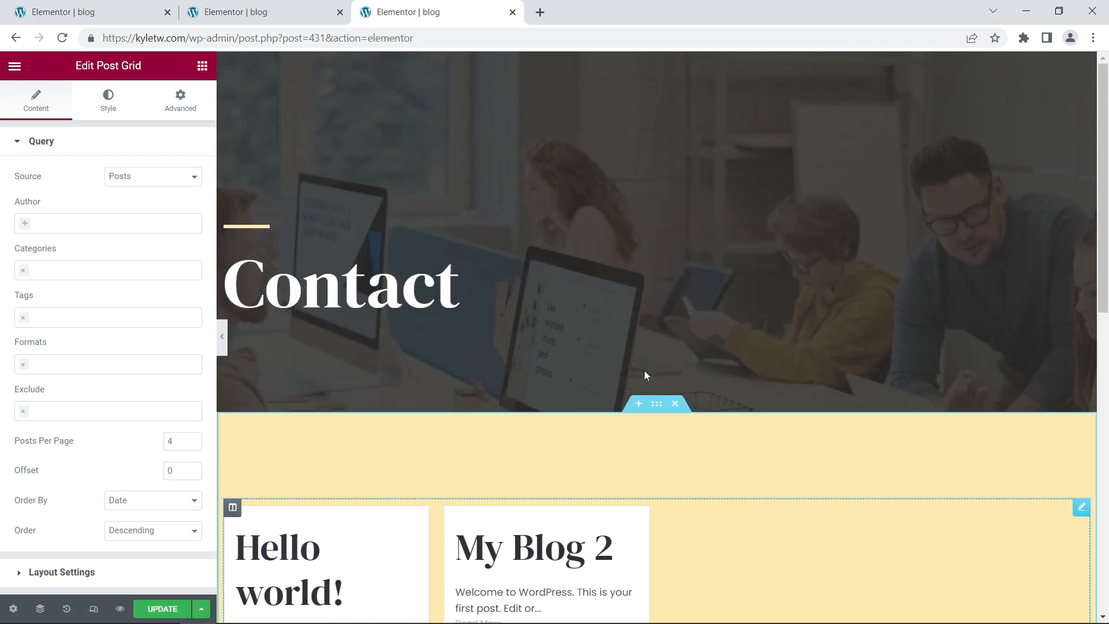
Change the Contact heading to 'My Blog', save the page, and open a new browser tab
{"action": "left_click", "coordinate": [386, 291]}
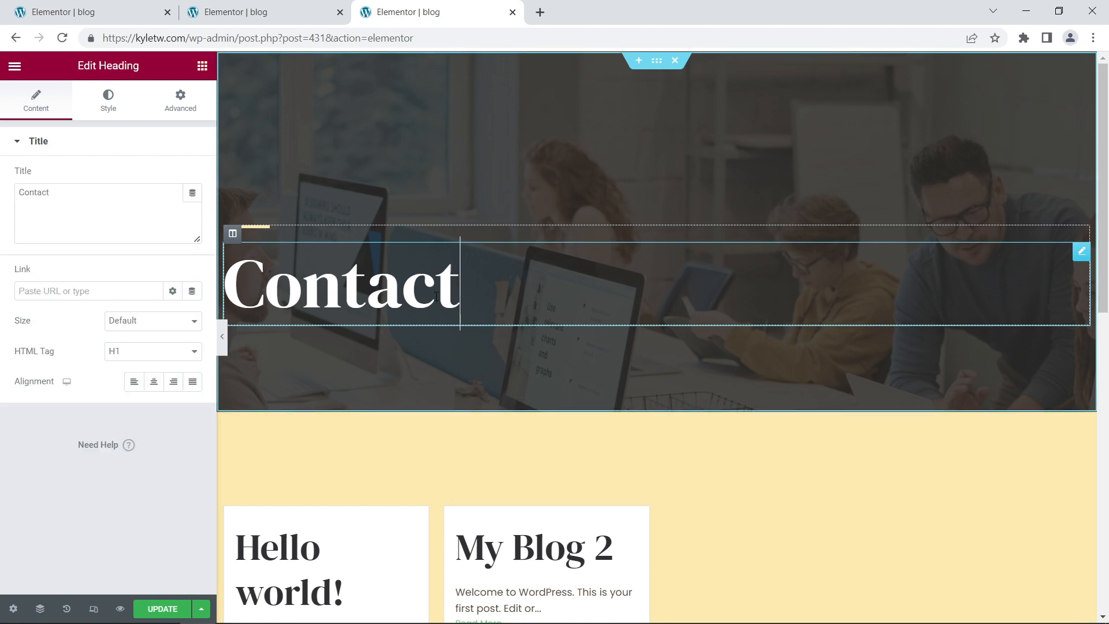
{"action": "key", "text": "ctrl+a"}
{"action": "type", "text": "My"}
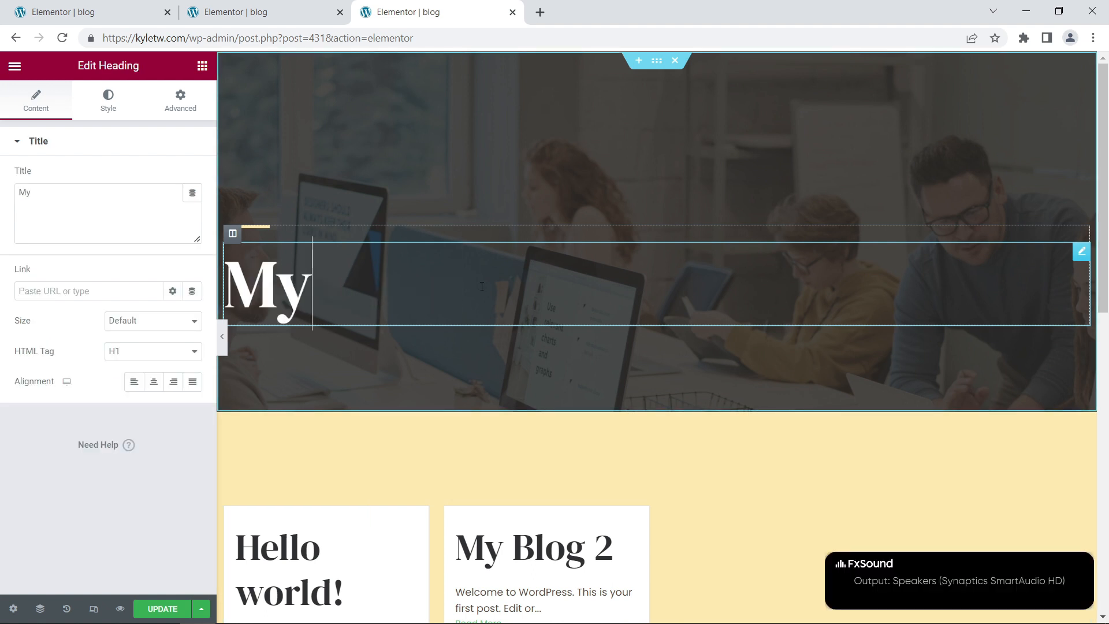
{"action": "type", "text": " Blog"}
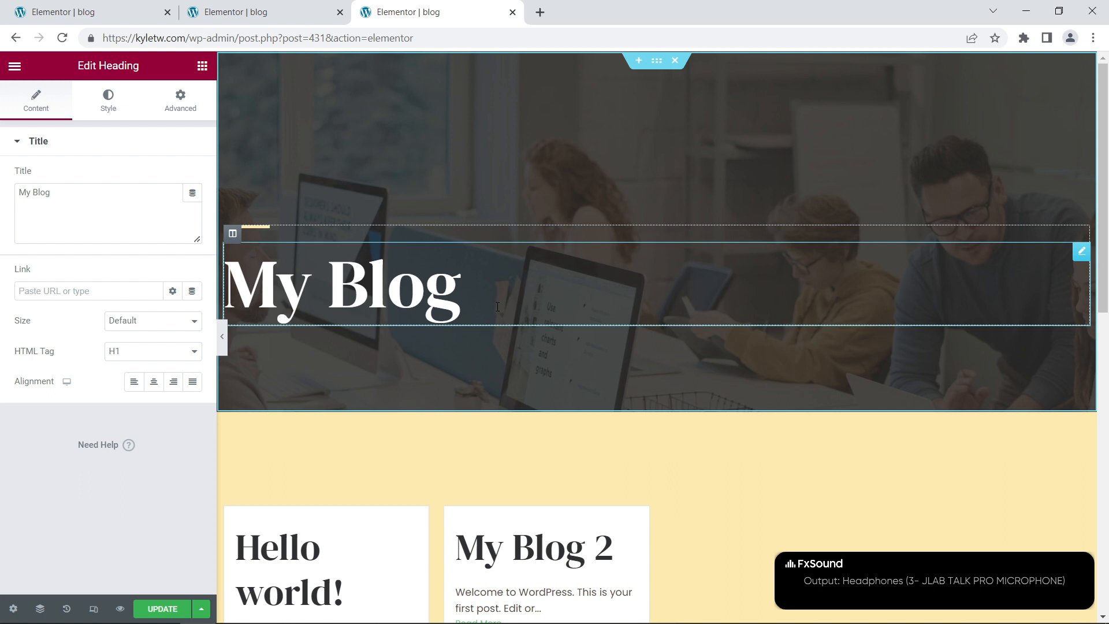
{"action": "scroll", "coordinate": [725, 430], "scroll_direction": "down", "scroll_amount": 12}
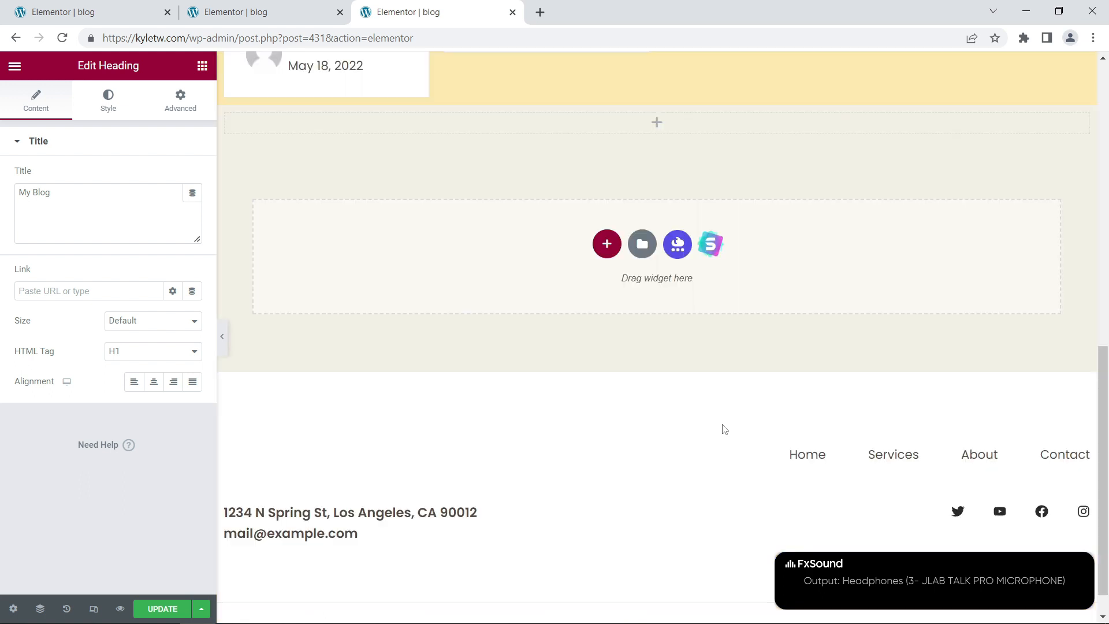
{"action": "left_click", "coordinate": [169, 613]}
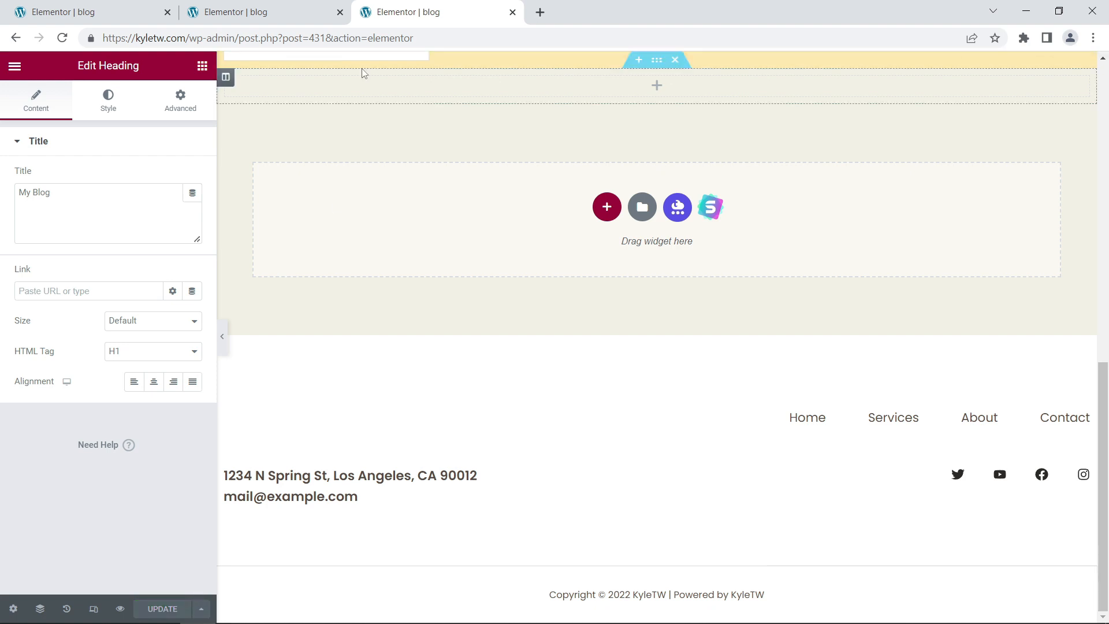
{"action": "left_click", "coordinate": [540, 12]}
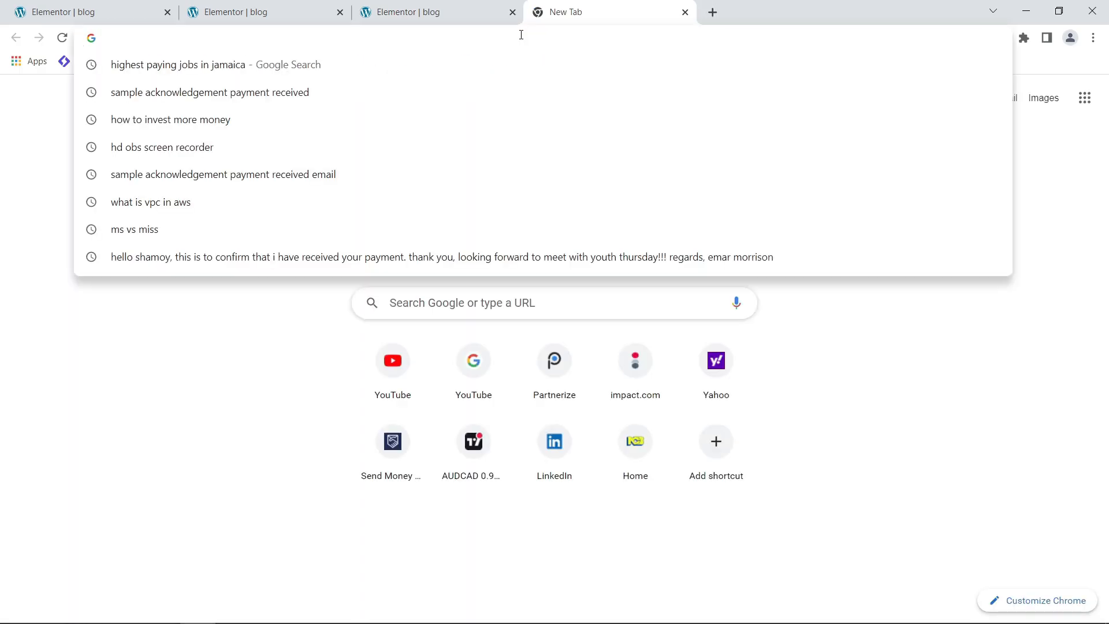
Load kyletw.com/blog-2/ from the address suggestions and check the My Blog header and both post cards
{"action": "type", "text": "kyletw.com"}
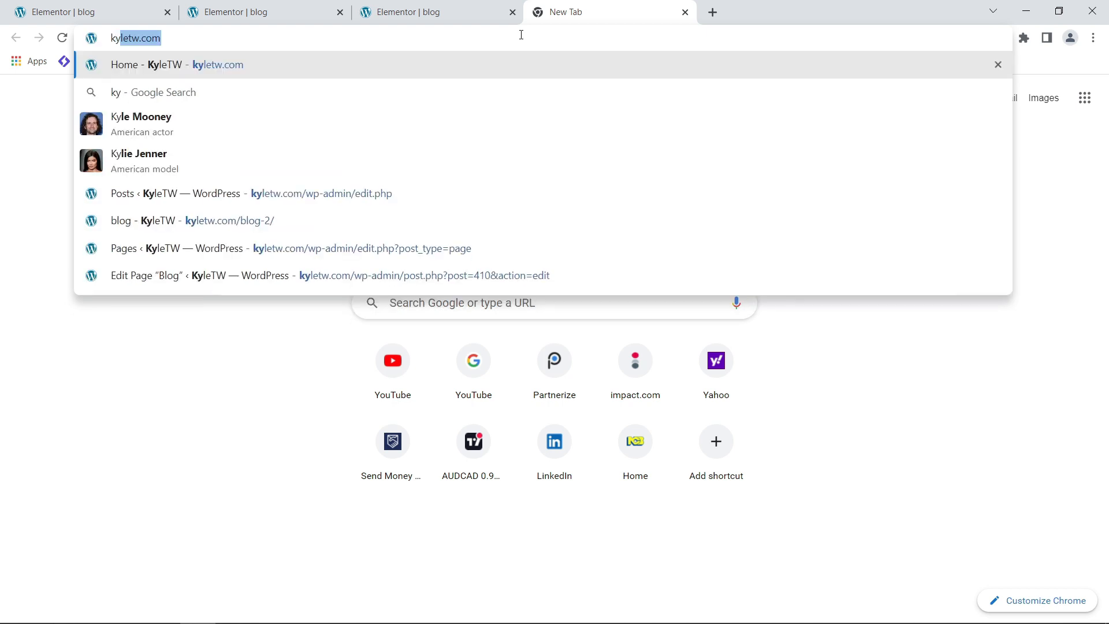
{"action": "key", "text": "Right"}
{"action": "type", "text": "/"}
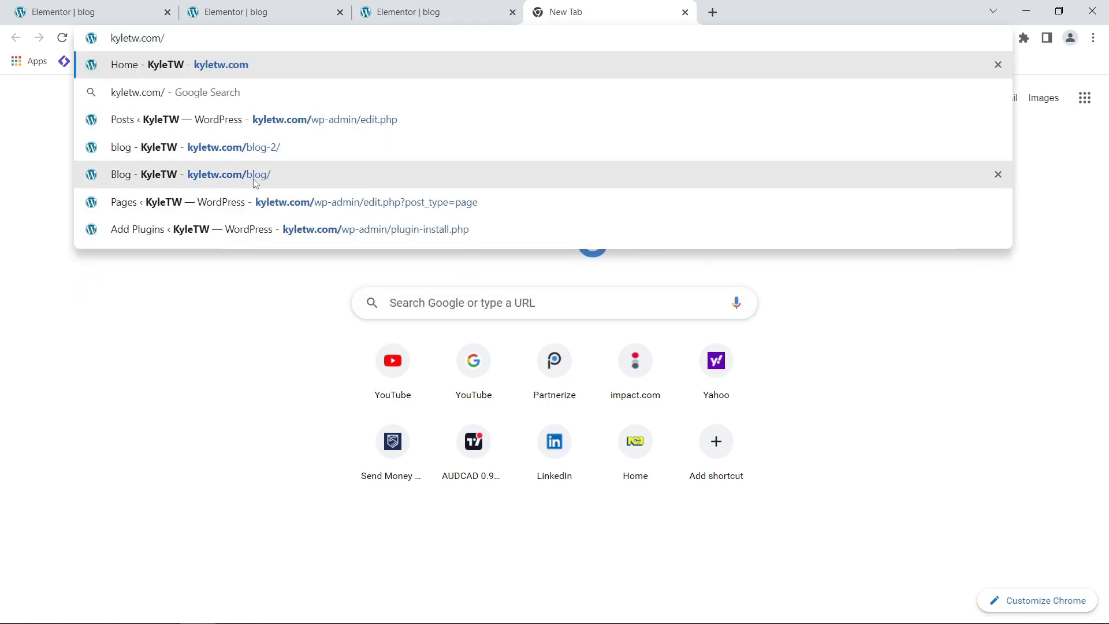
{"action": "left_click", "coordinate": [271, 151]}
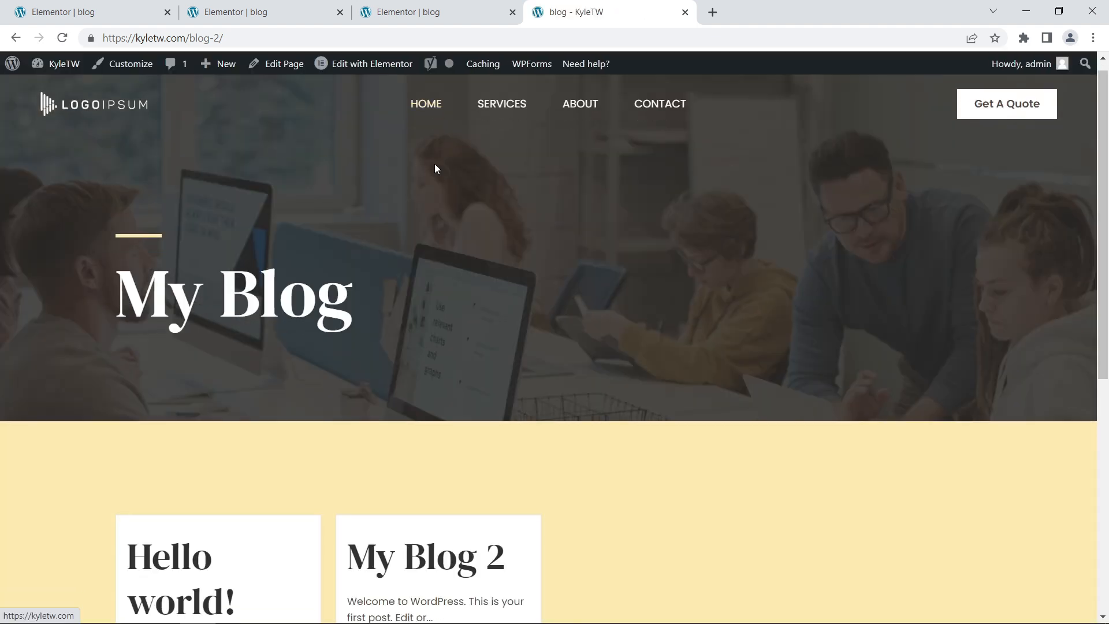
{"action": "scroll", "coordinate": [435, 165], "scroll_direction": "down", "scroll_amount": 7}
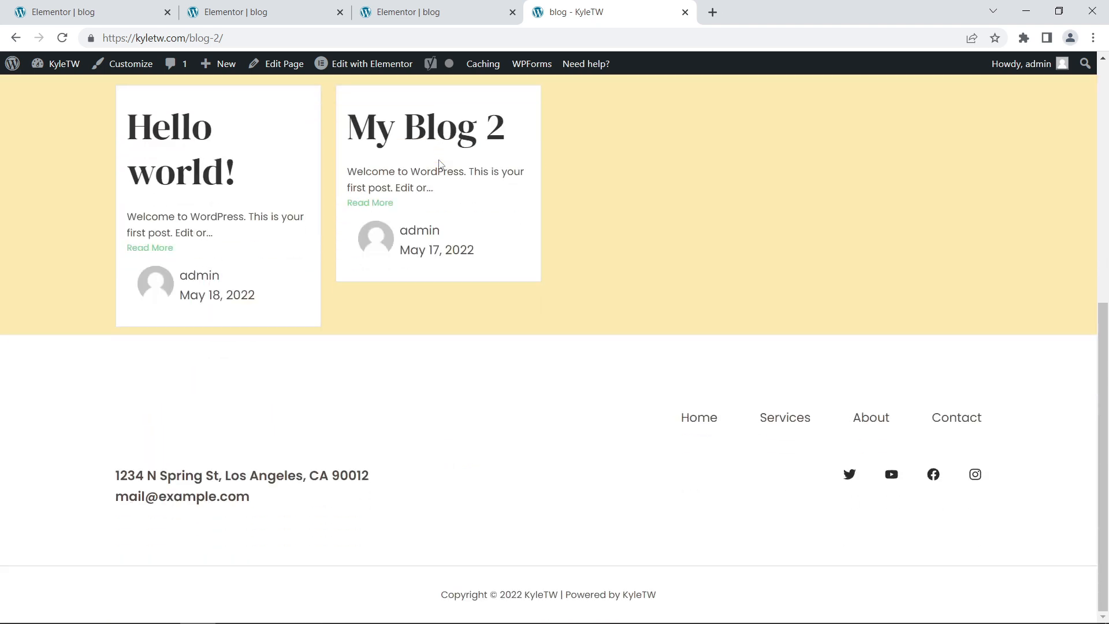
{"action": "scroll", "coordinate": [439, 164], "scroll_direction": "up", "scroll_amount": 6}
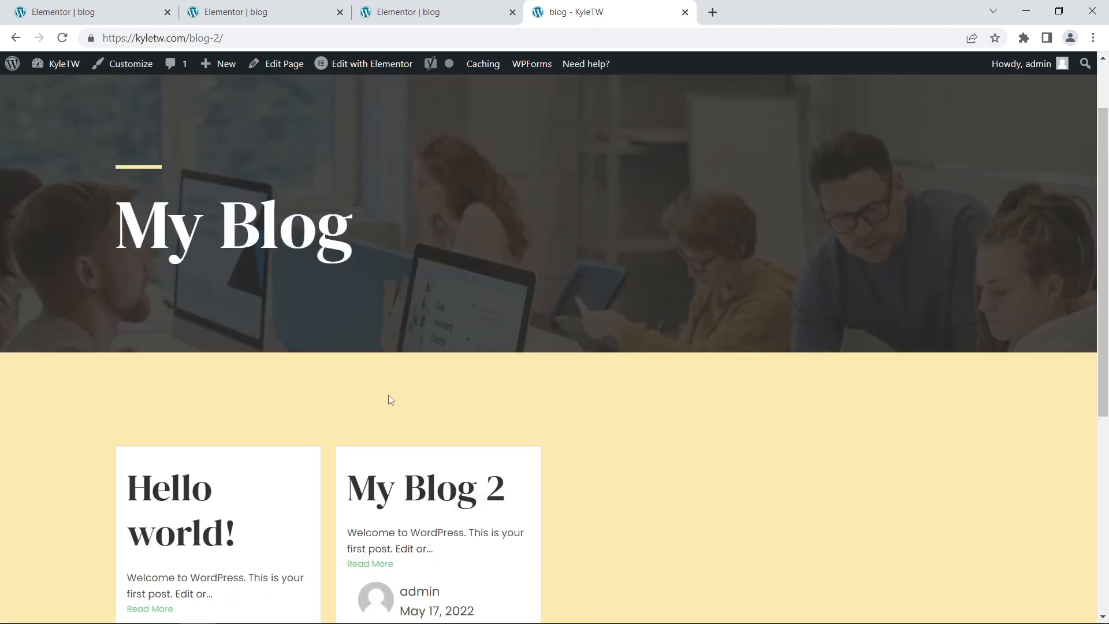
Return to the Elementor editor and select the column holding the two-post grid
{"action": "left_click", "coordinate": [422, 18]}
{"action": "scroll", "coordinate": [312, 266], "scroll_direction": "up", "scroll_amount": 6}
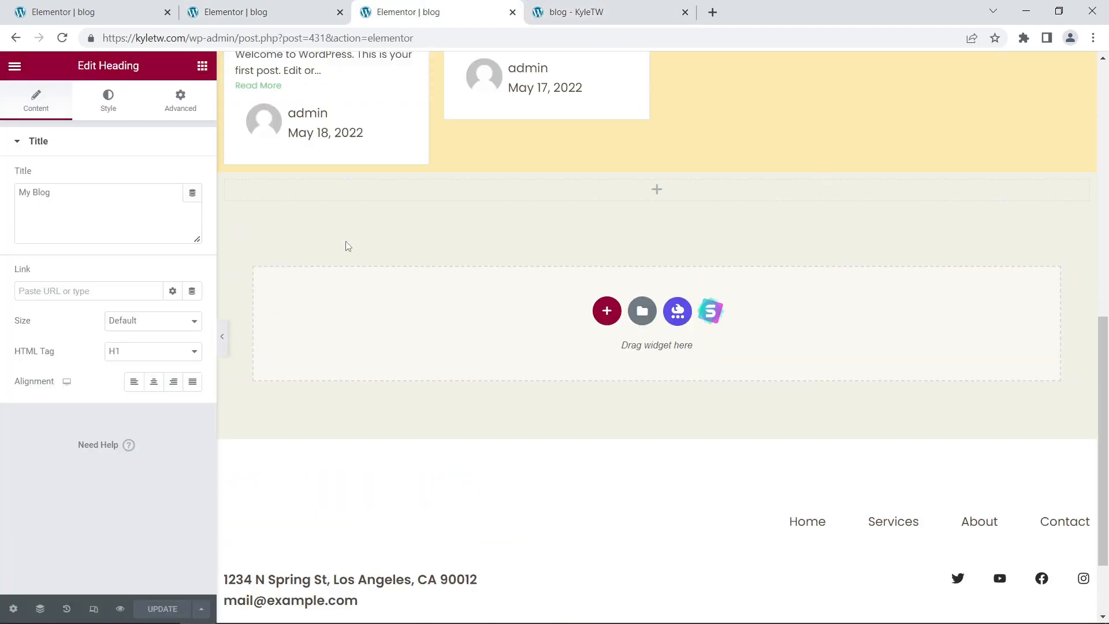
{"action": "left_click", "coordinate": [623, 439]}
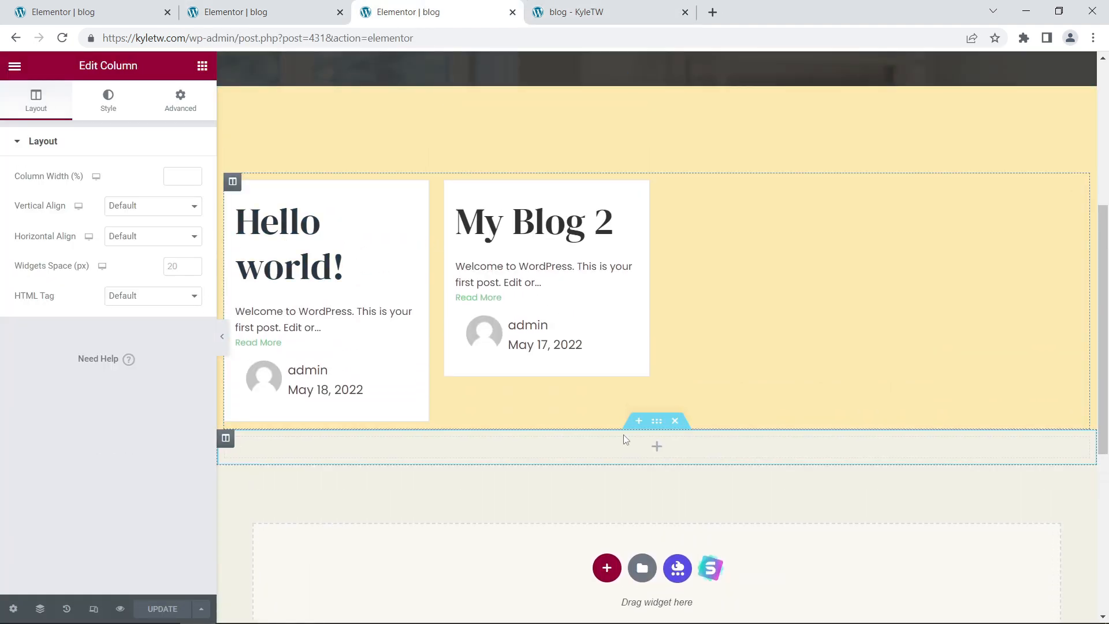
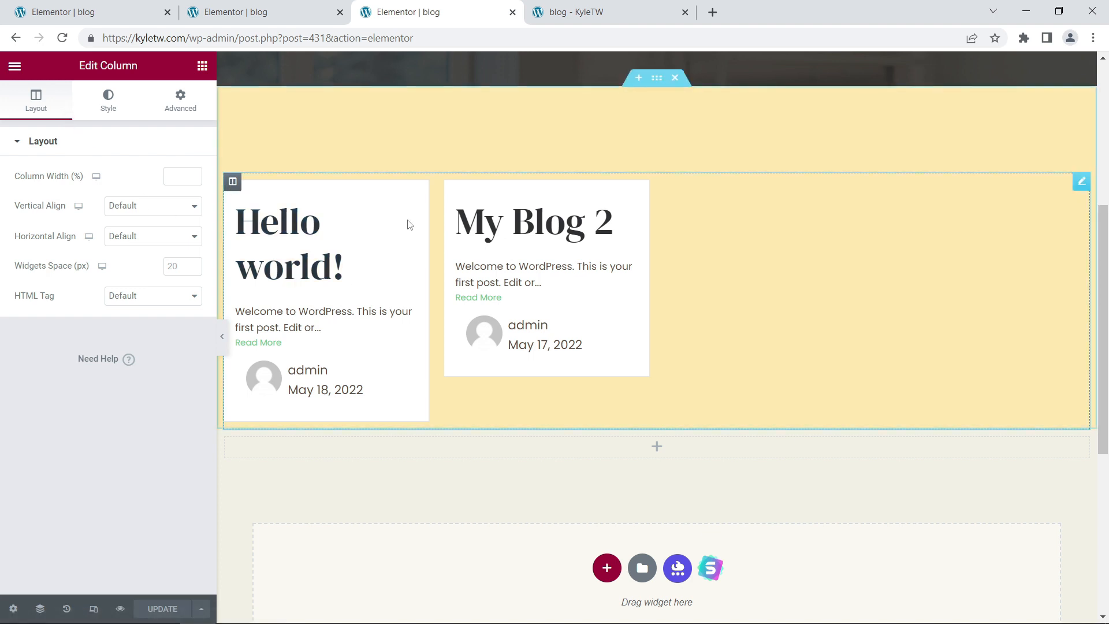
Select the post grid and confirm its Source is set to Posts
{"action": "left_click", "coordinate": [334, 216]}
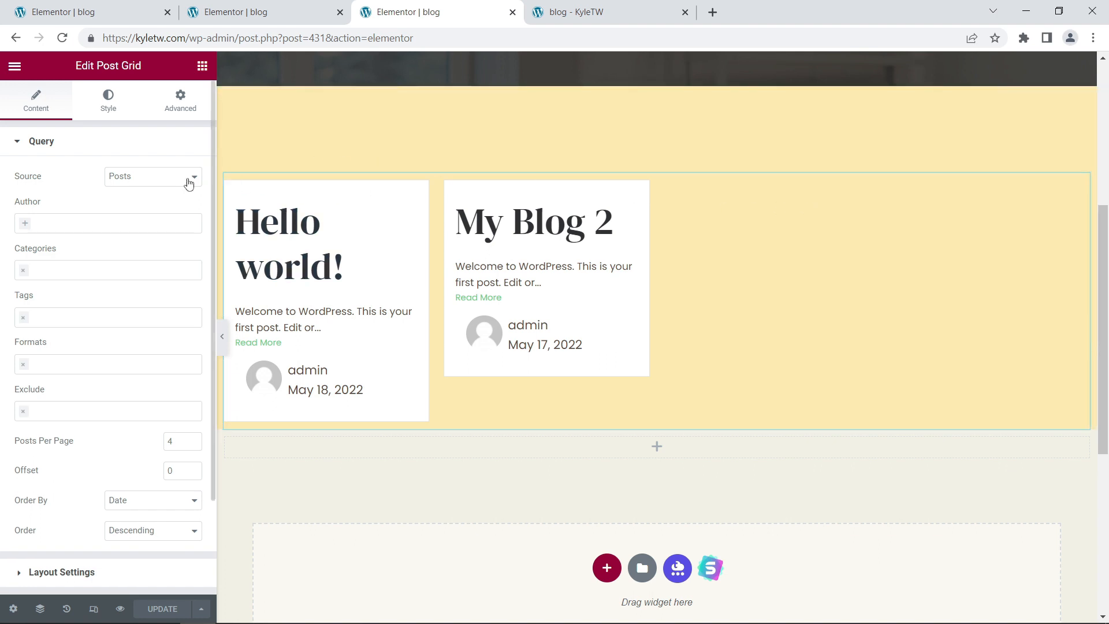
{"action": "left_click", "coordinate": [193, 180]}
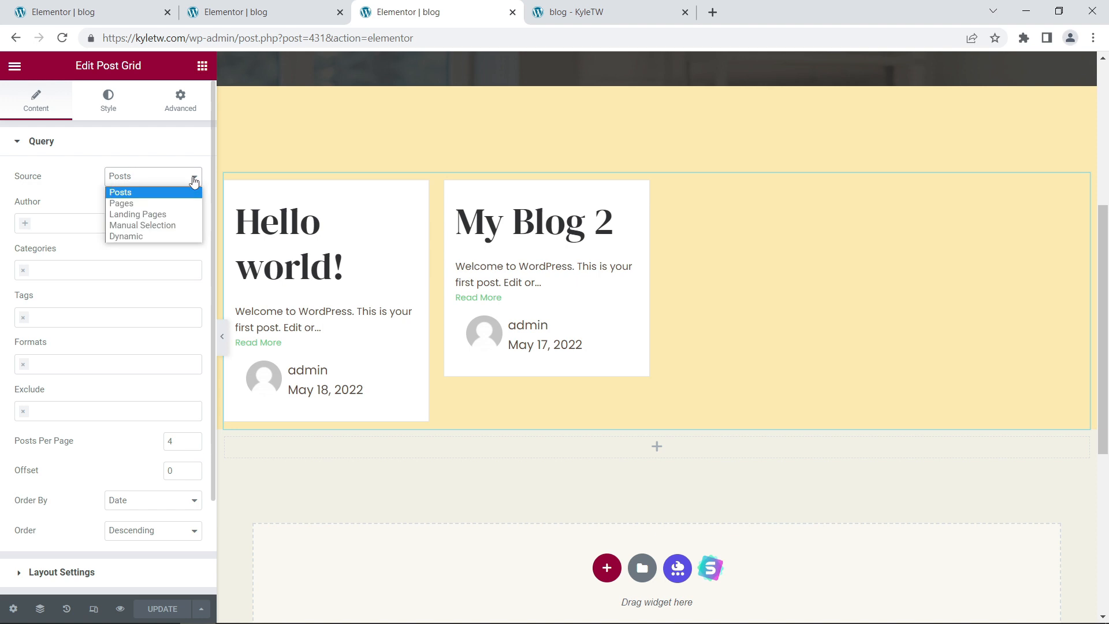
{"action": "left_click", "coordinate": [62, 174]}
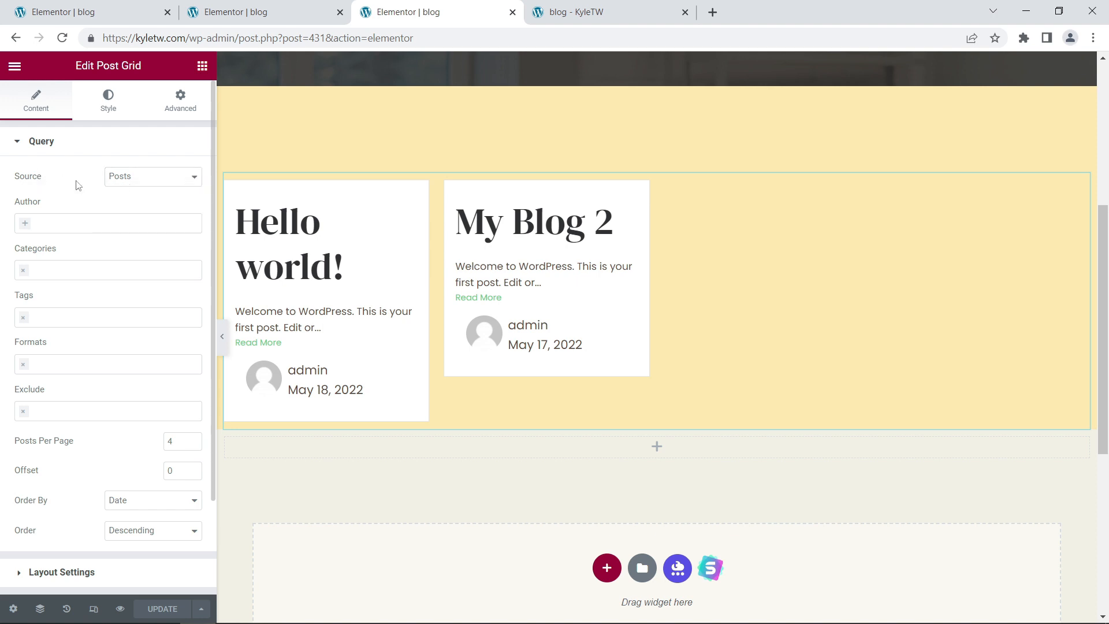
{"action": "left_click", "coordinate": [193, 182]}
{"action": "left_click", "coordinate": [193, 184]}
{"action": "left_click", "coordinate": [26, 275]}
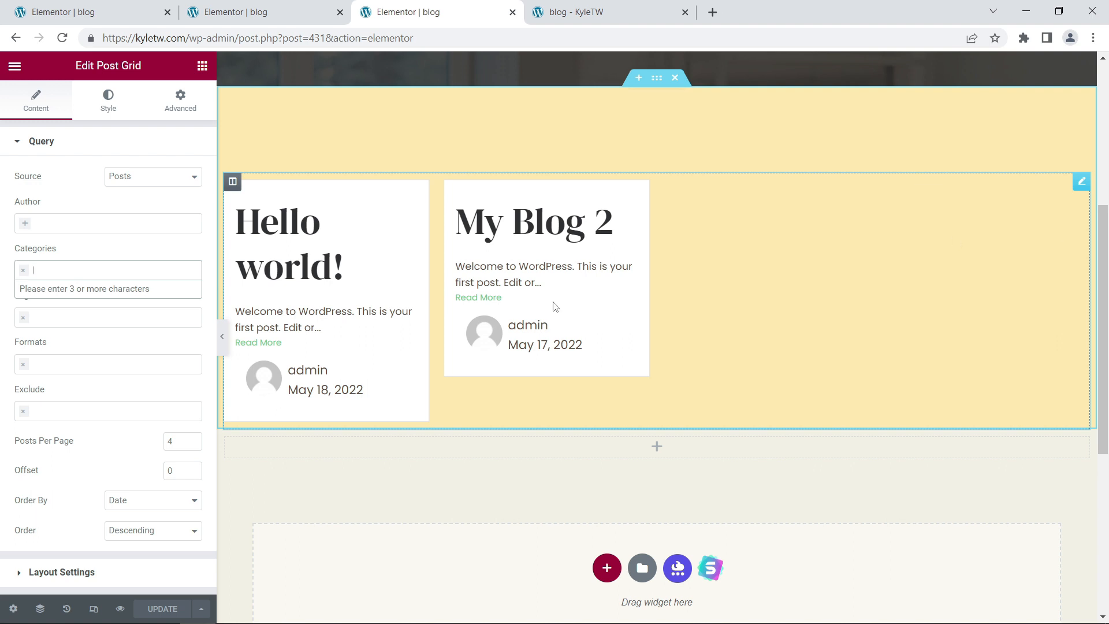
Set the post grid to 4 posts per page and save the page
{"action": "left_click", "coordinate": [194, 444]}
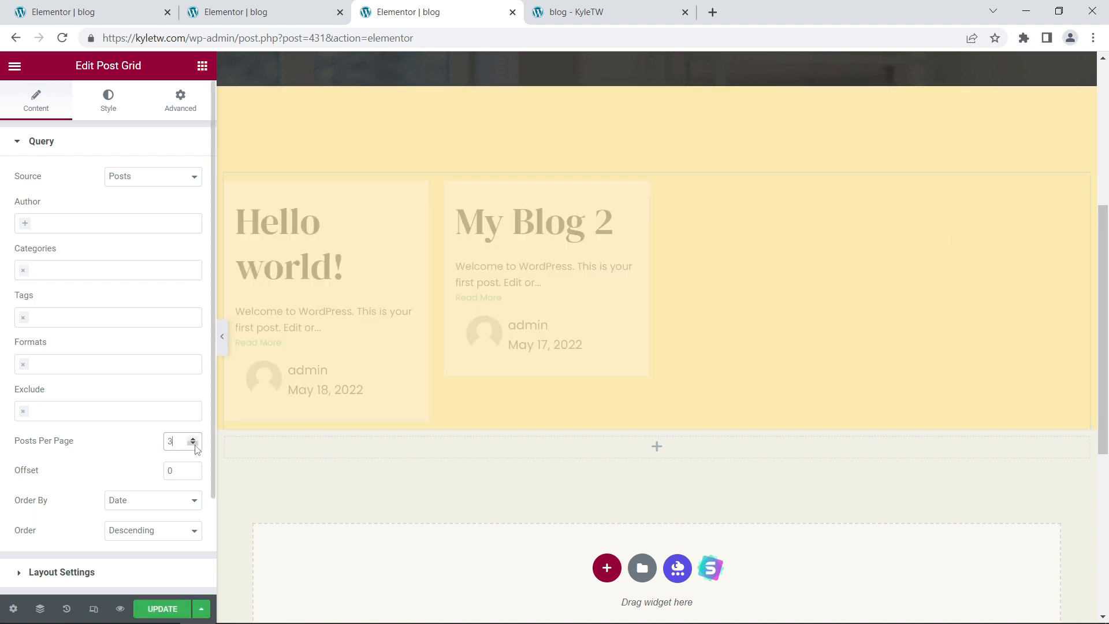
{"action": "left_click", "coordinate": [194, 444]}
{"action": "left_click", "coordinate": [194, 444]}
{"action": "double_click", "coordinate": [167, 441]}
{"action": "type", "text": "4"}
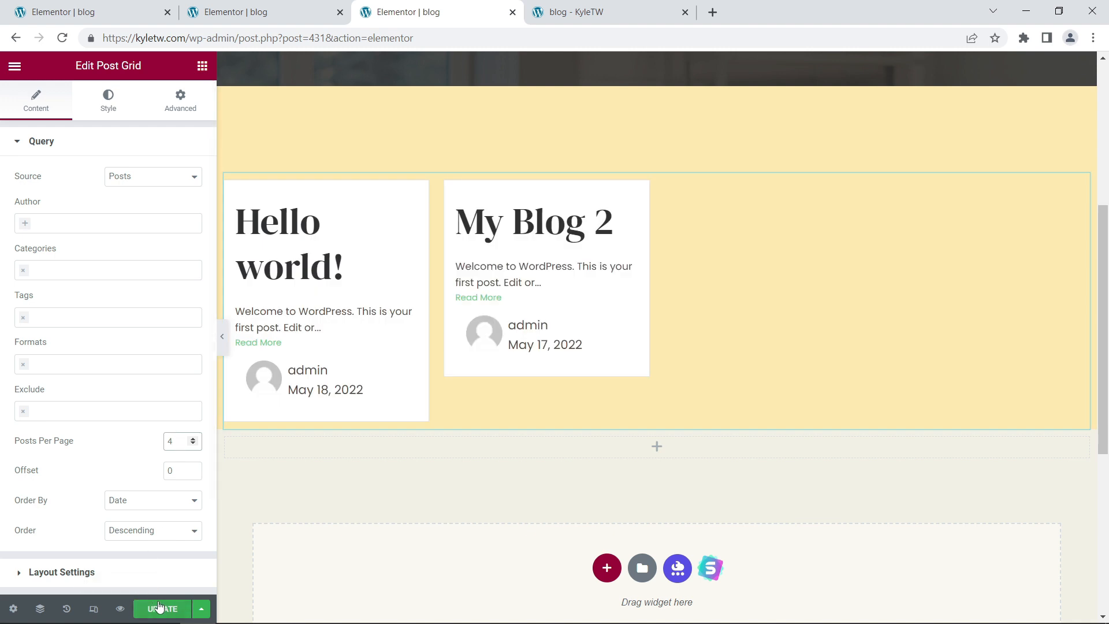
{"action": "left_click", "coordinate": [159, 608]}
{"action": "left_click", "coordinate": [15, 65]}
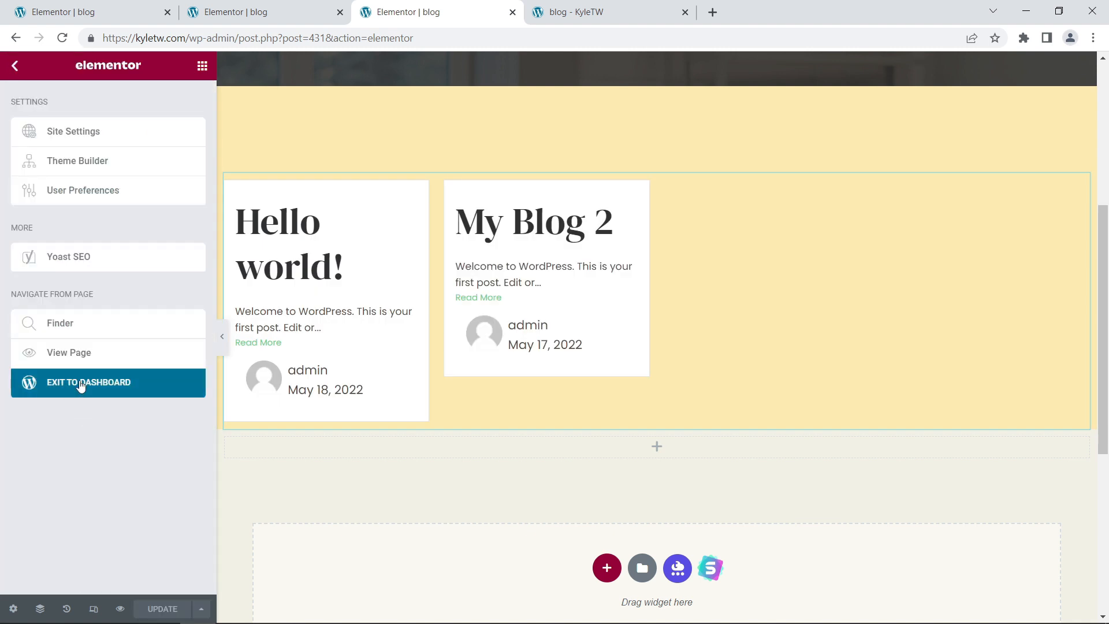
Exit Elementor and open the Hello world! post from All Posts to set its featured image
{"action": "left_click", "coordinate": [81, 386]}
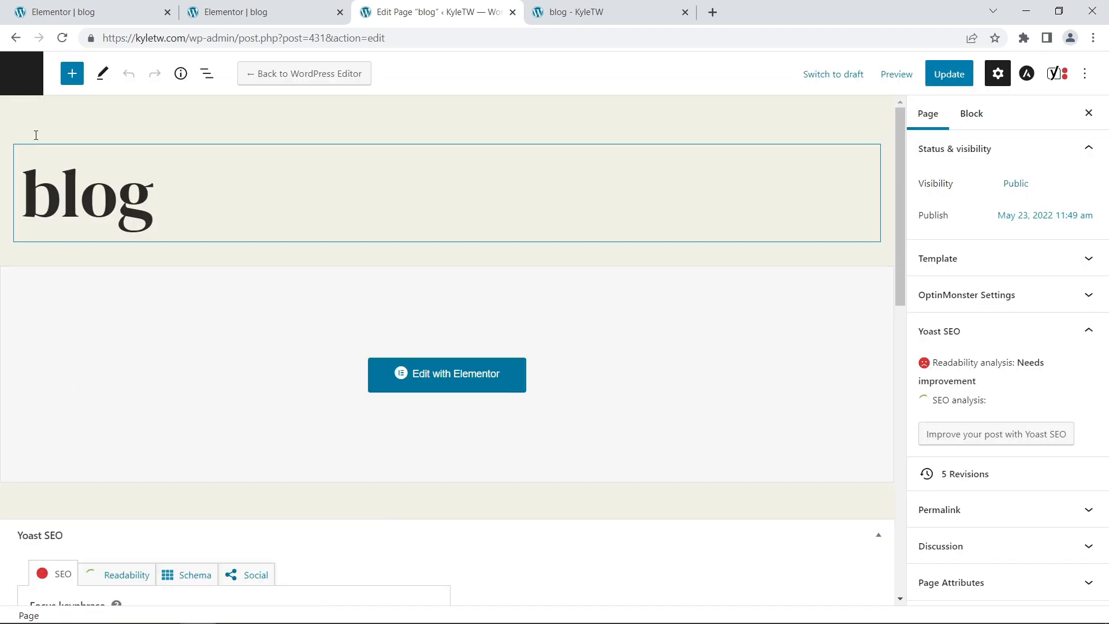
{"action": "left_click", "coordinate": [23, 73]}
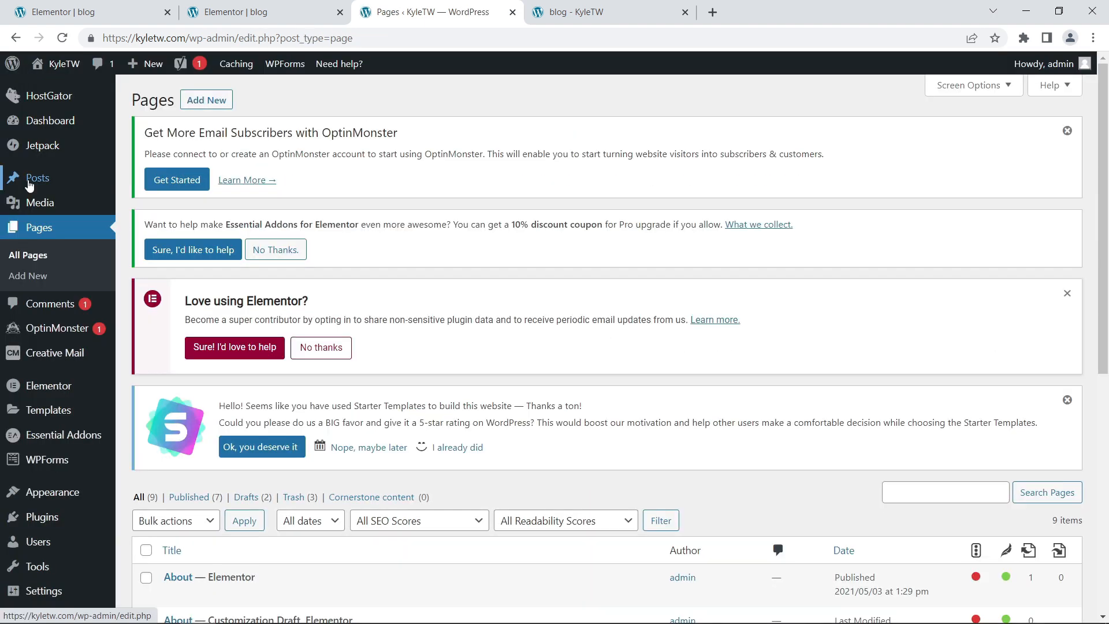
{"action": "left_click", "coordinate": [32, 180]}
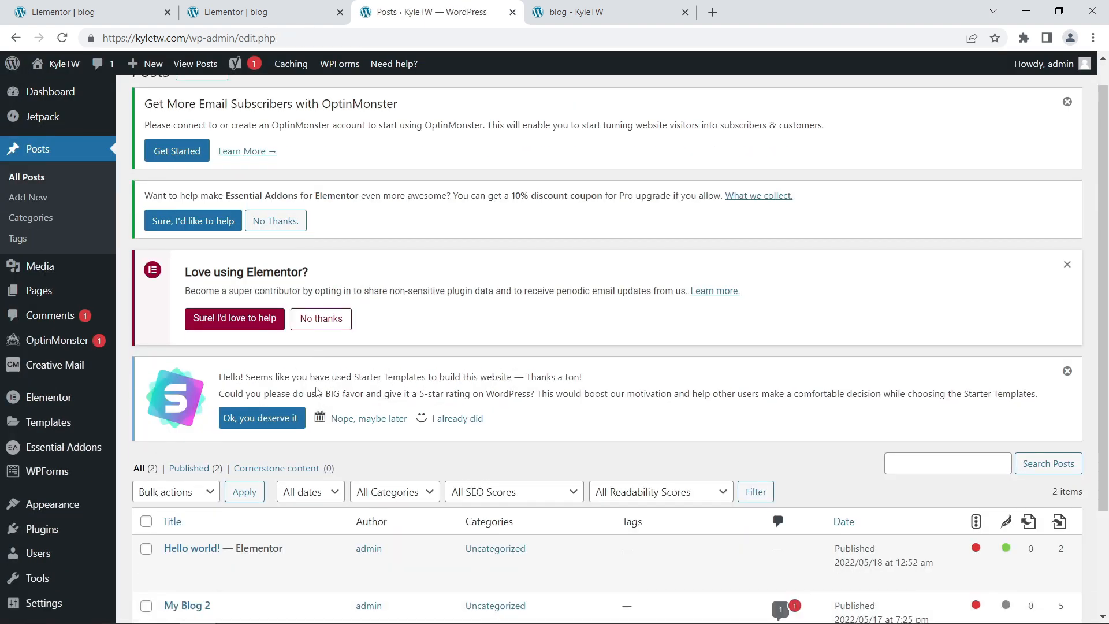
{"action": "scroll", "coordinate": [317, 392], "scroll_direction": "down", "scroll_amount": 2}
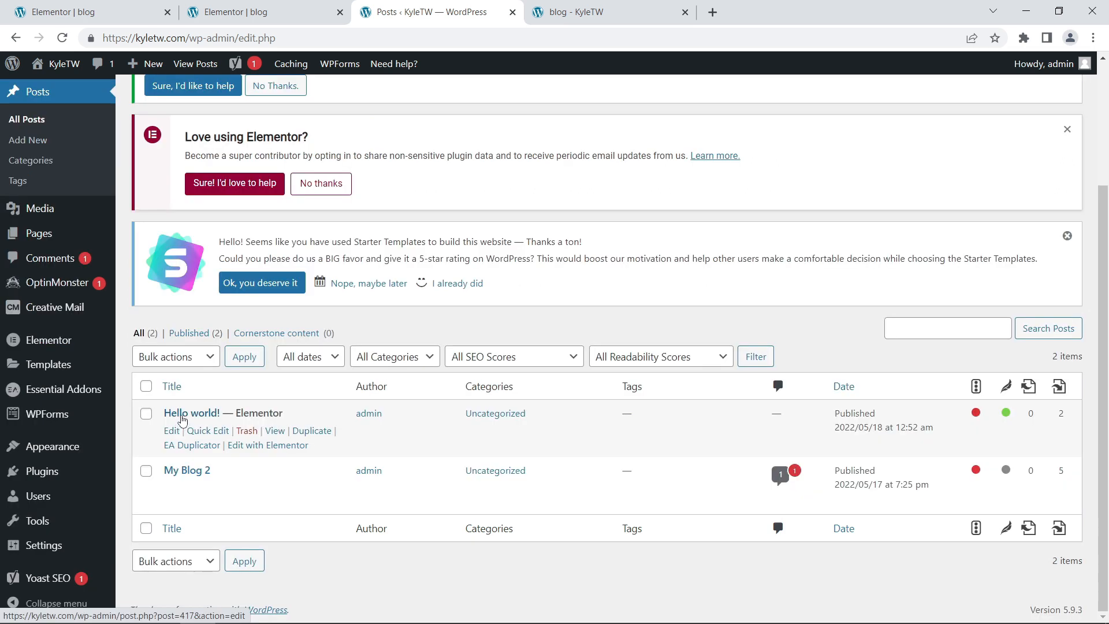
{"action": "left_click", "coordinate": [171, 432]}
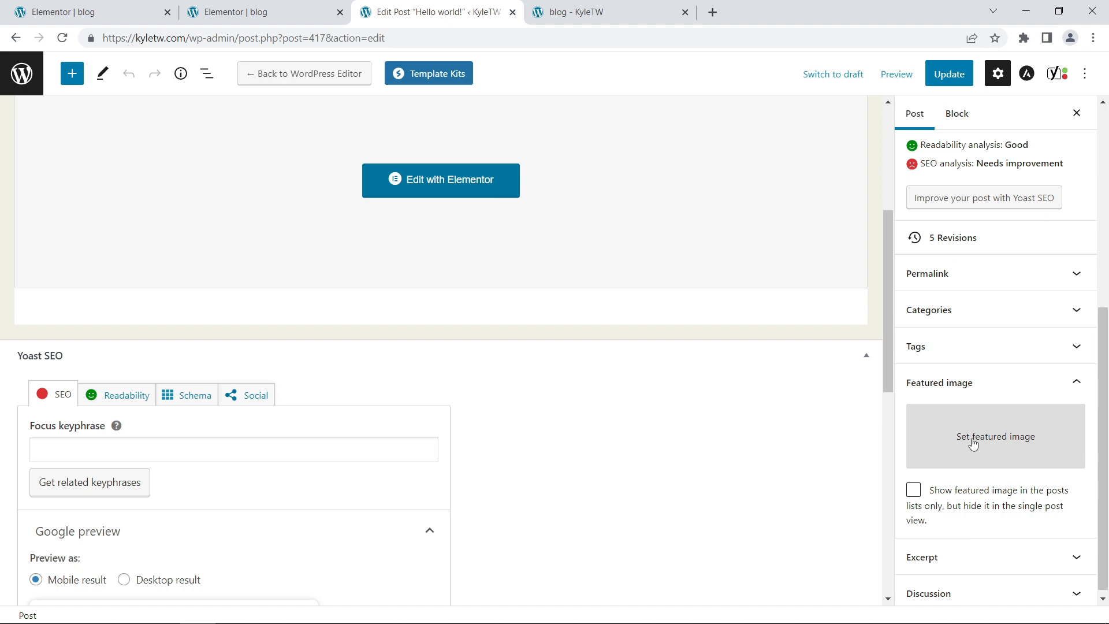
{"action": "left_click", "coordinate": [974, 444]}
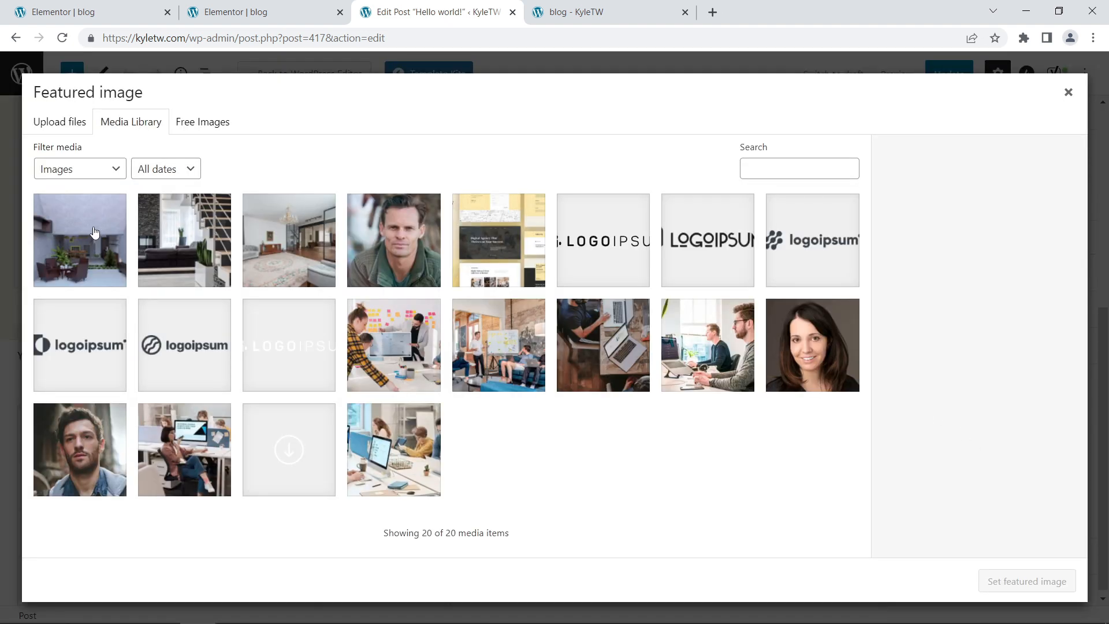
Choose the existing customer-4.jpg portrait from the Media Library
{"action": "left_click", "coordinate": [76, 124]}
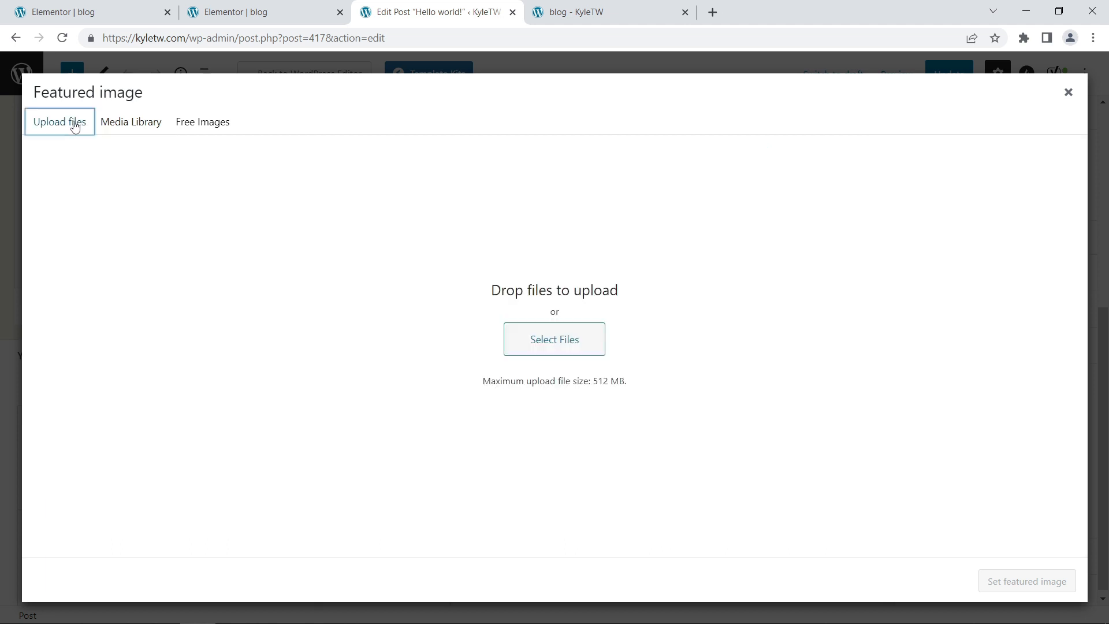
{"action": "left_click", "coordinate": [538, 342]}
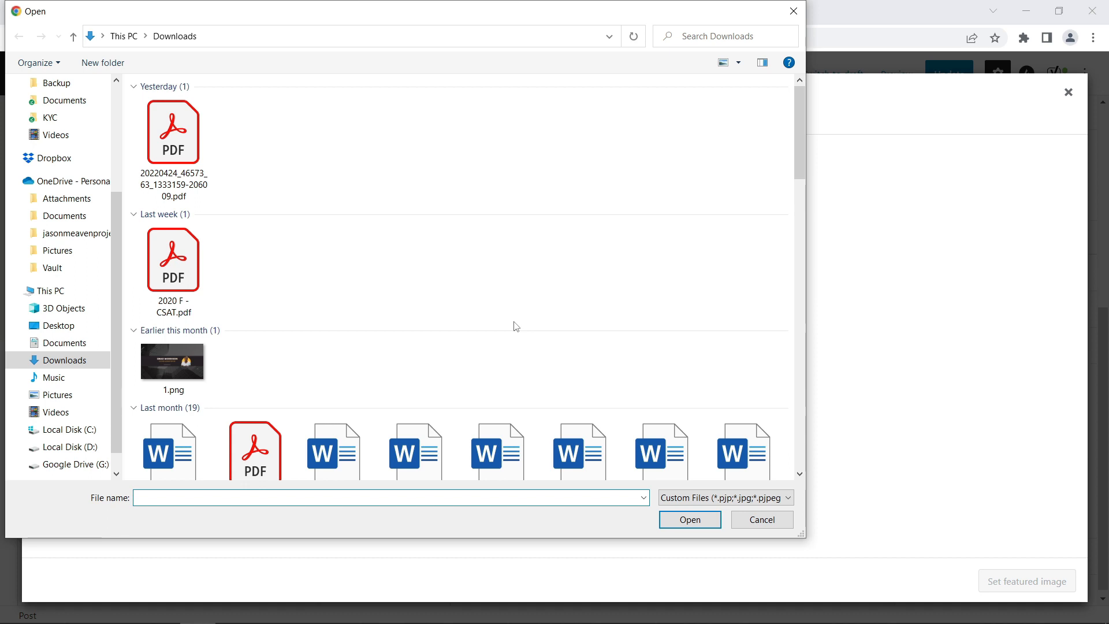
{"action": "scroll", "coordinate": [417, 273], "scroll_direction": "down", "scroll_amount": 10}
{"action": "scroll", "coordinate": [417, 273], "scroll_direction": "up", "scroll_amount": 6}
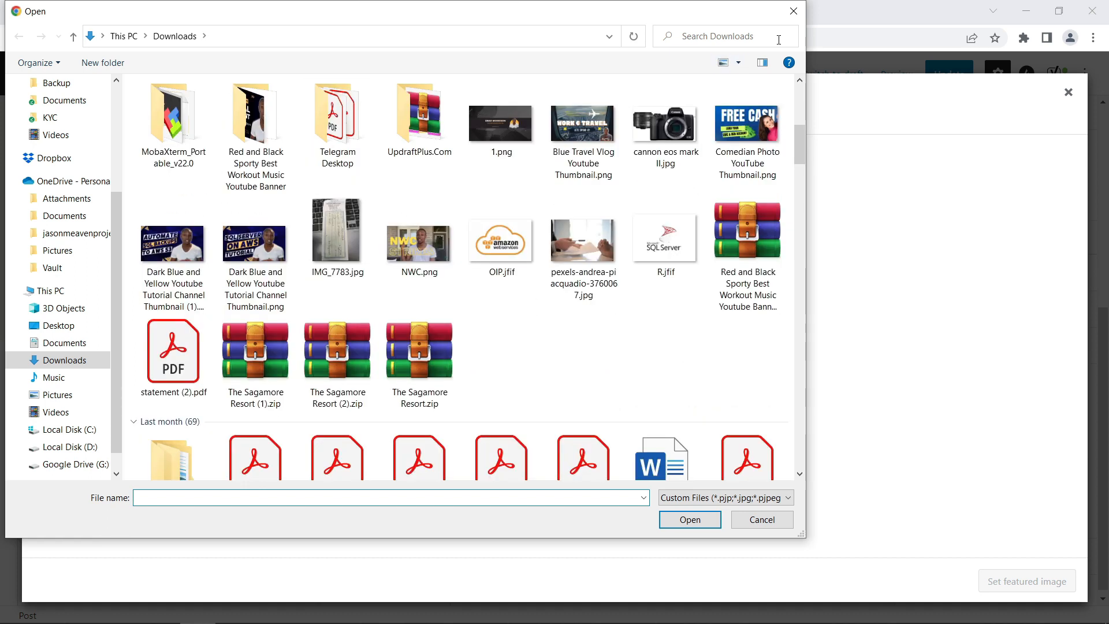
{"action": "left_click", "coordinate": [794, 13]}
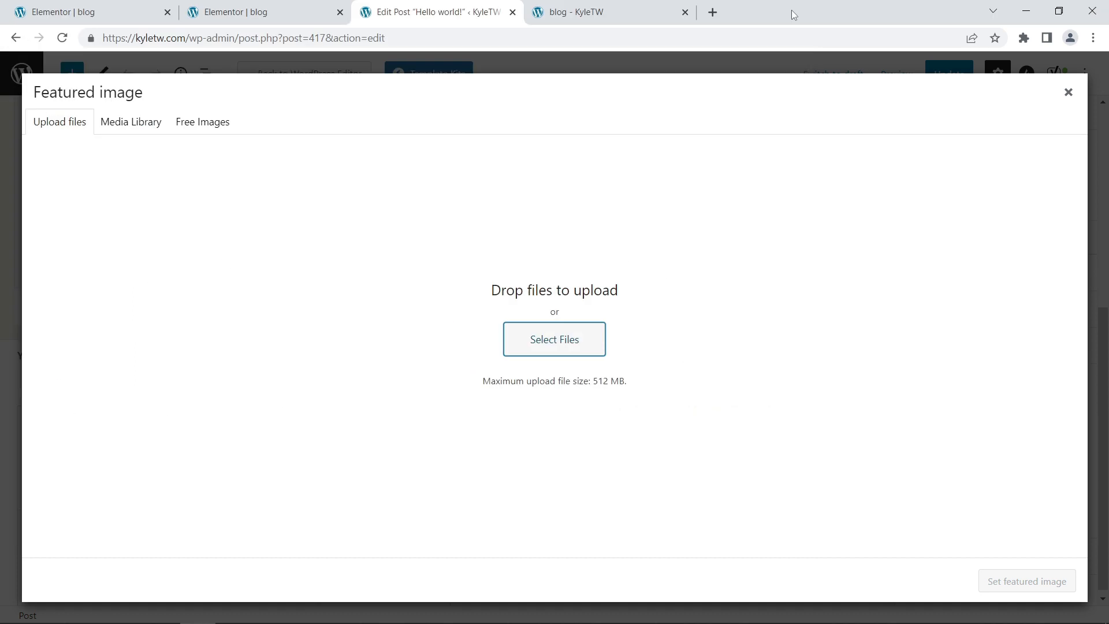
{"action": "left_click", "coordinate": [140, 124]}
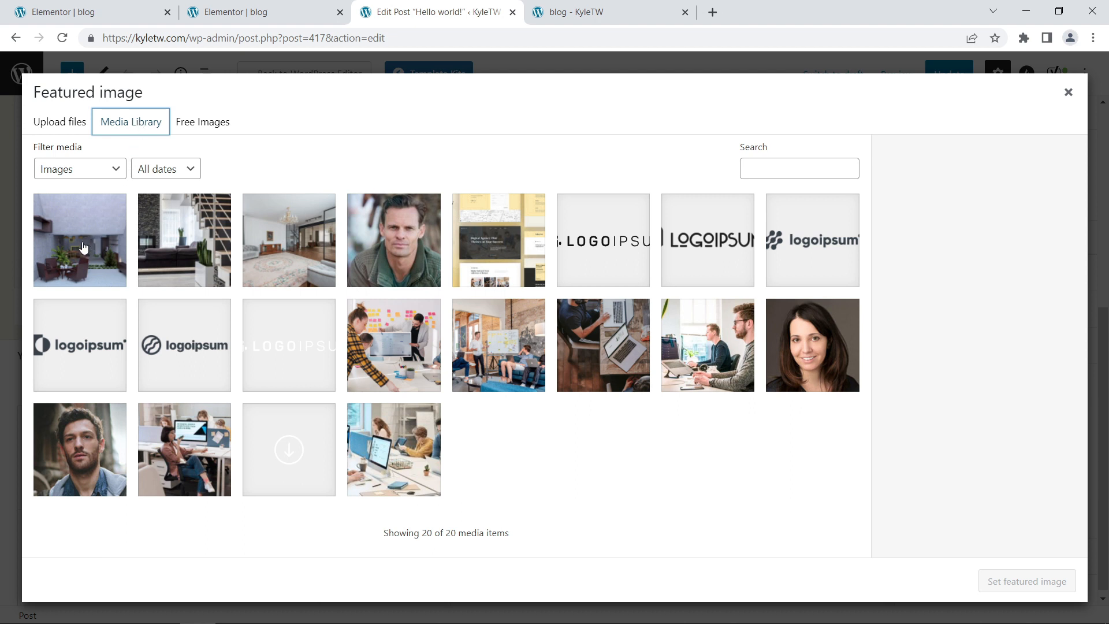
{"action": "left_click", "coordinate": [407, 254]}
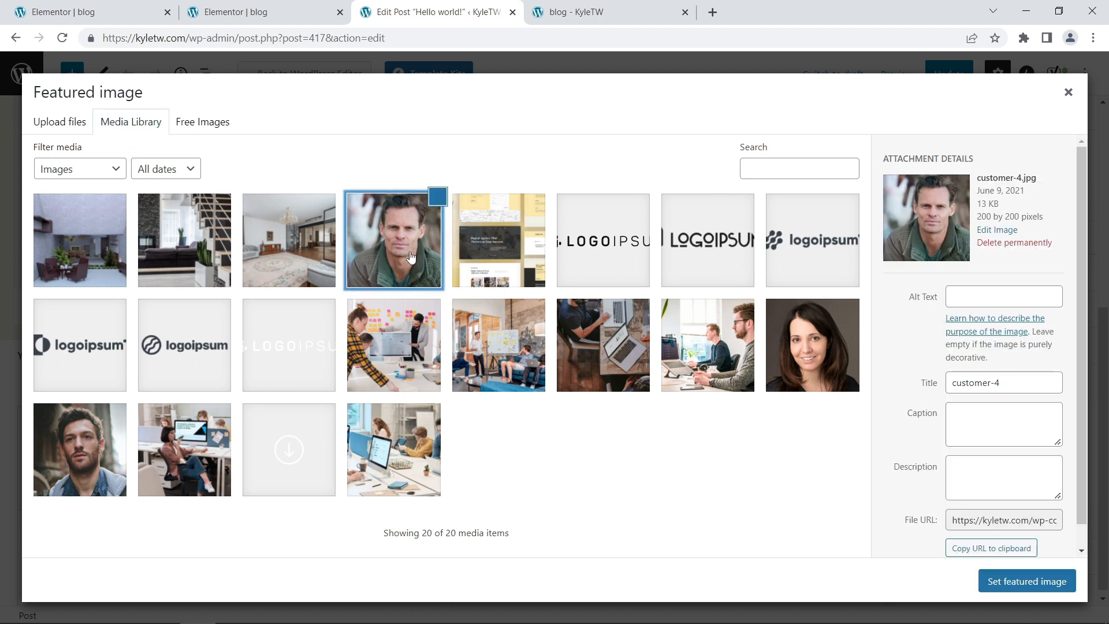
Give the image alt text, caption and description 'picture of man'
{"action": "left_click", "coordinate": [973, 298]}
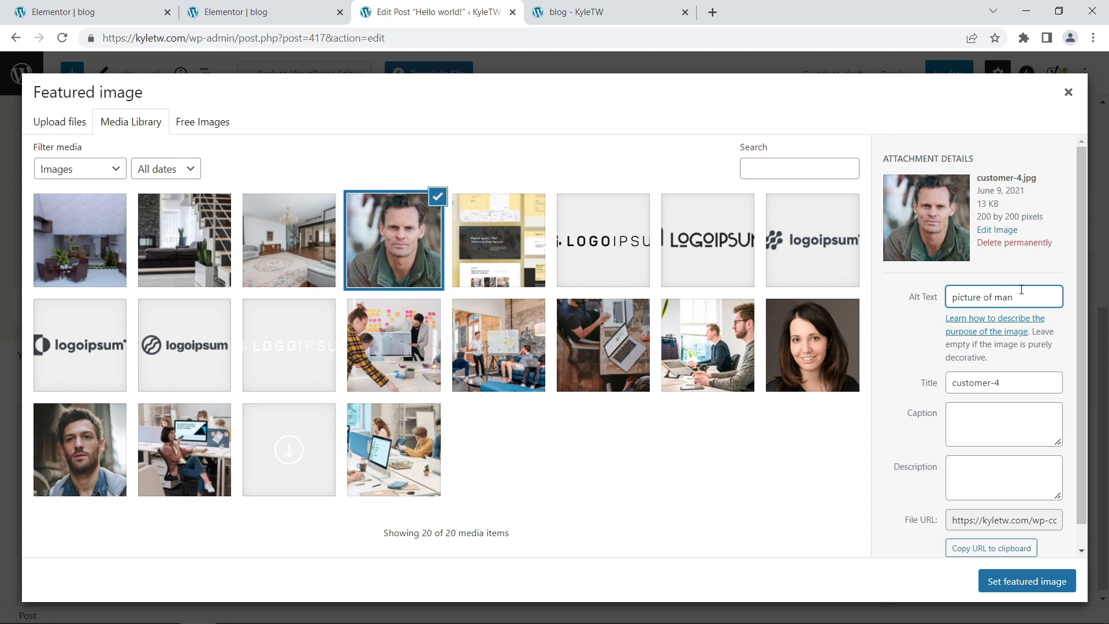
{"action": "left_click_drag", "start_coordinate": [1021, 289], "coordinate": [929, 304]}
{"action": "key", "text": "ctrl+c"}
{"action": "left_click", "coordinate": [971, 408]}
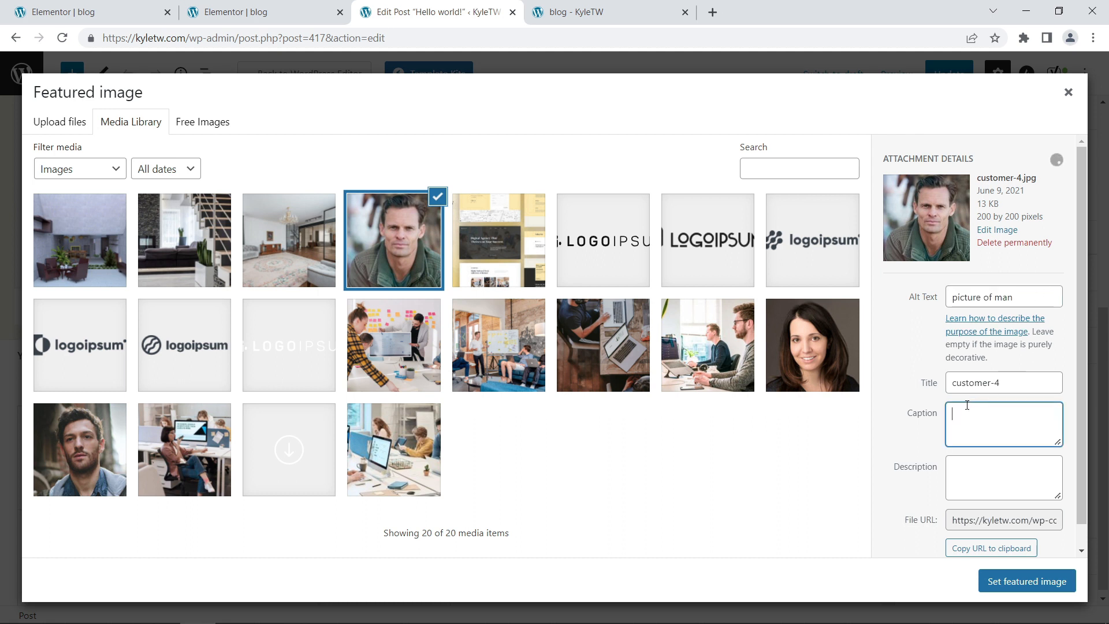
{"action": "key", "text": "ctrl+v"}
{"action": "left_click", "coordinate": [973, 478]}
{"action": "key", "text": "ctrl+v"}
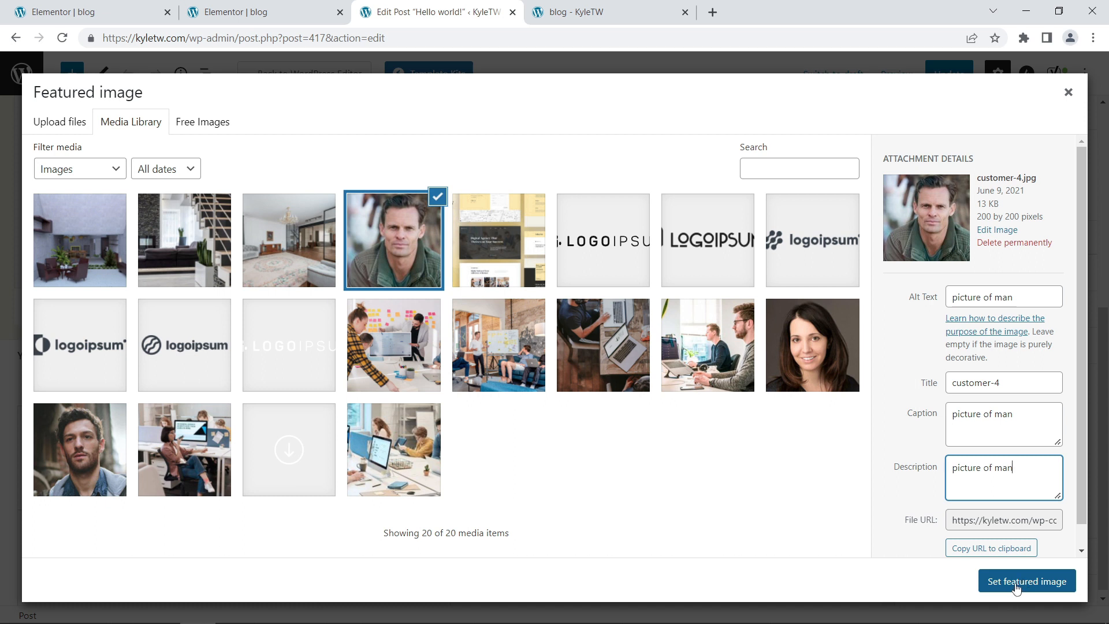
Set the portrait as featured image, shown only in post lists, and update the post
{"action": "left_click", "coordinate": [1017, 587]}
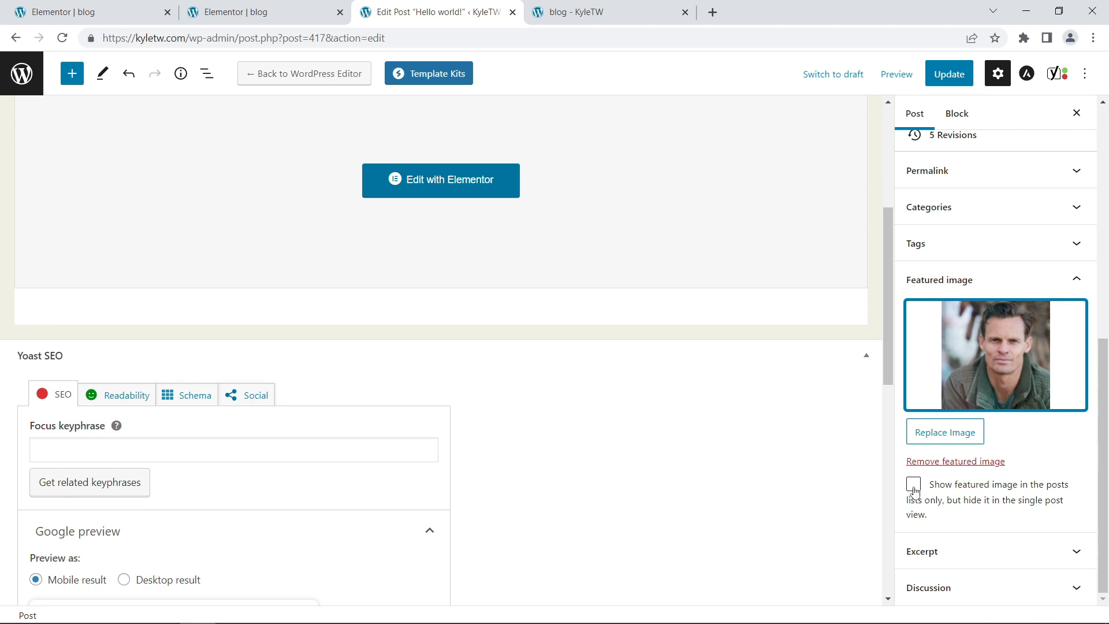
{"action": "left_click", "coordinate": [914, 491]}
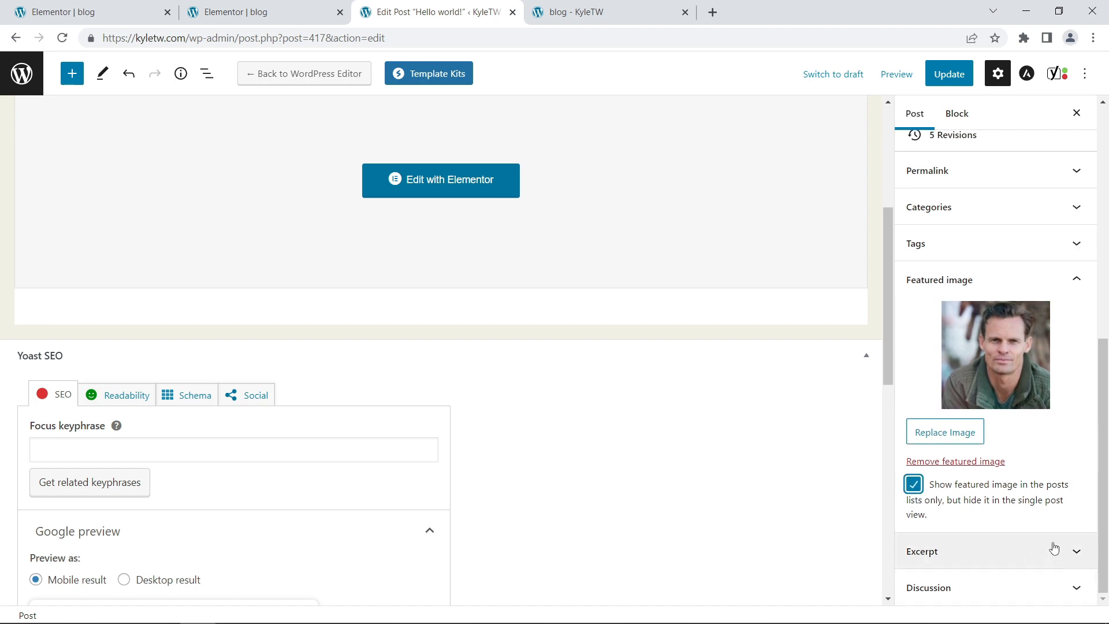
{"action": "left_click", "coordinate": [947, 76]}
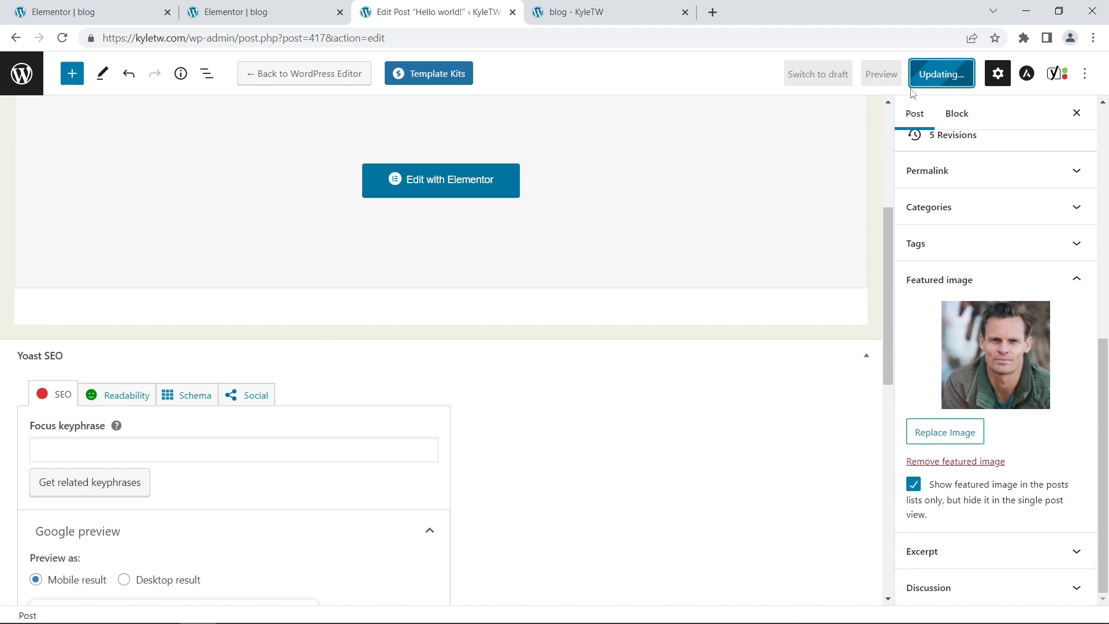
Reload the live blog page to confirm the Hello world! card shows the portrait
{"action": "left_click", "coordinate": [609, 17]}
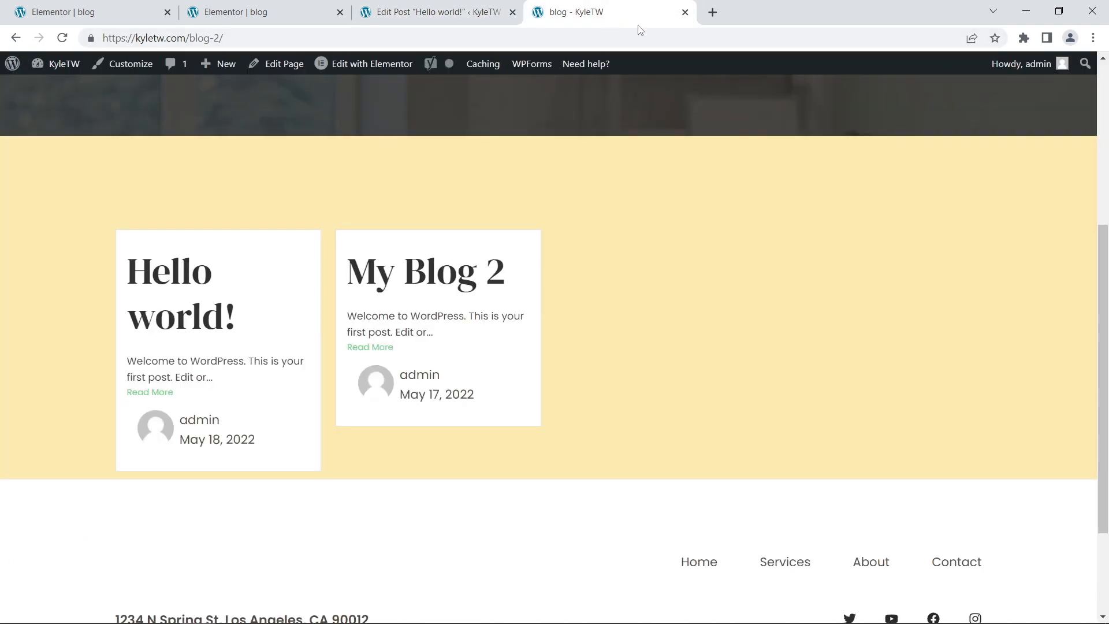
{"action": "left_click", "coordinate": [62, 37]}
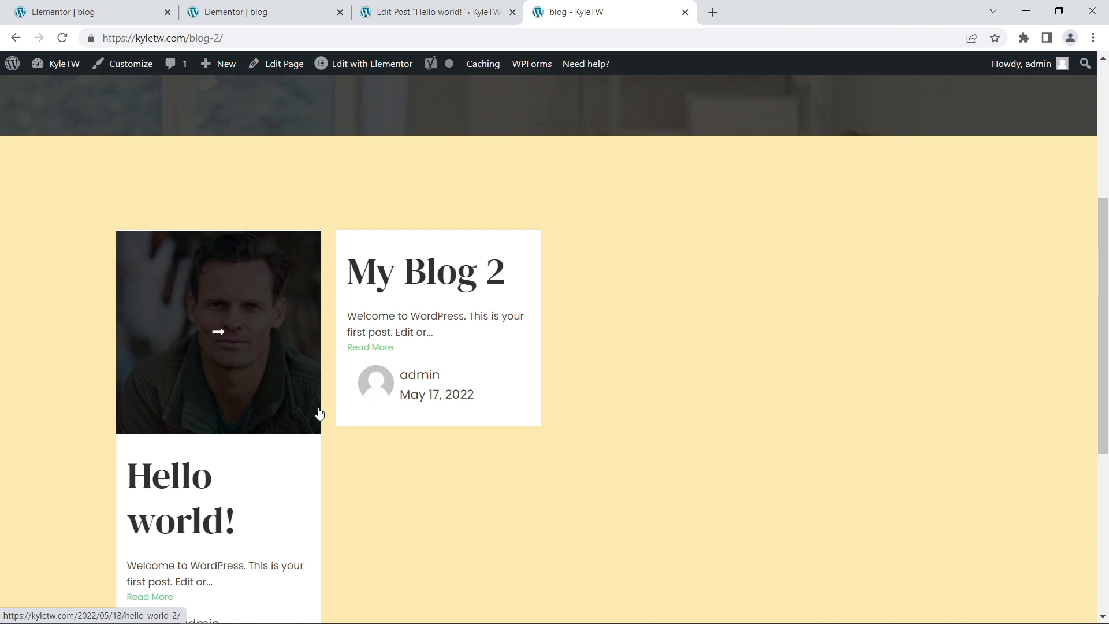
{"action": "scroll", "coordinate": [226, 313], "scroll_direction": "down", "scroll_amount": 1}
{"action": "scroll", "coordinate": [225, 313], "scroll_direction": "down", "scroll_amount": 2}
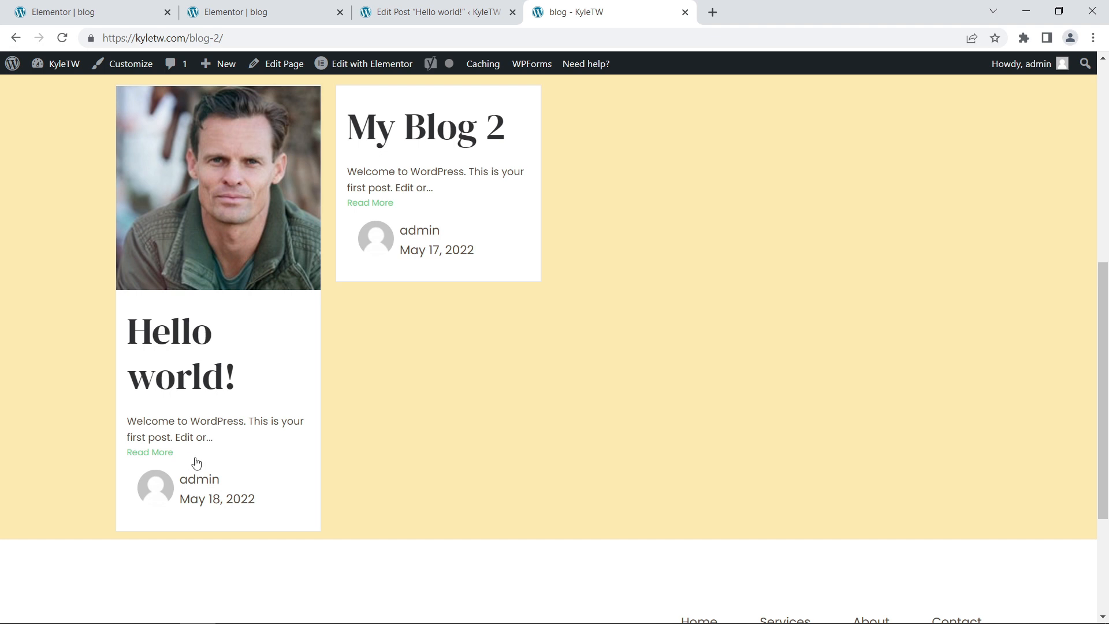
{"action": "left_click", "coordinate": [413, 14]}
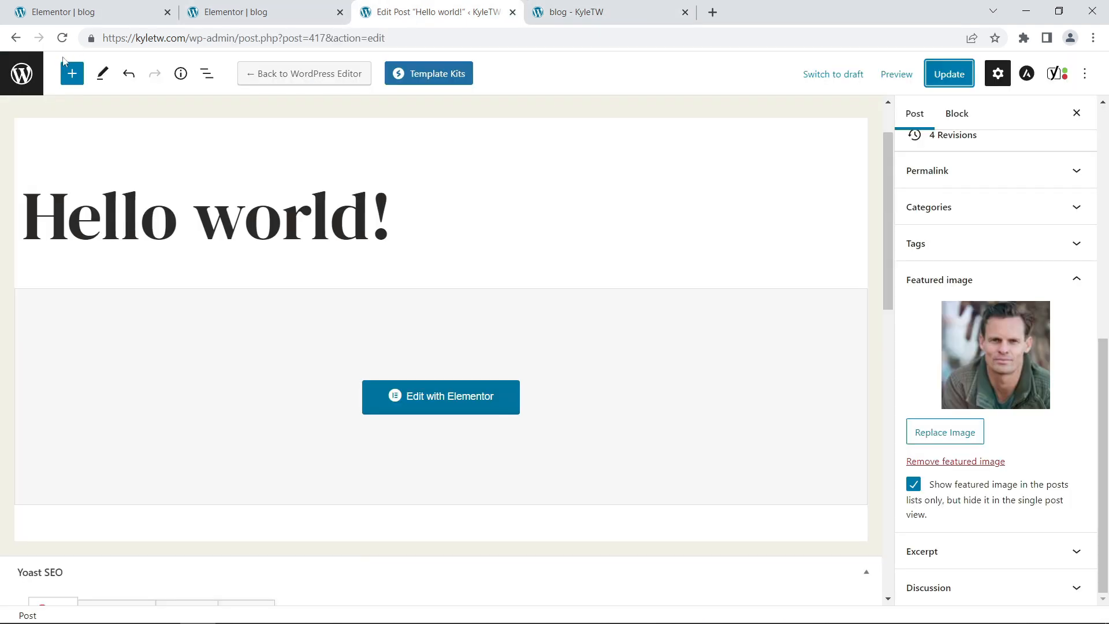
Open the blog page in Elementor from the Pages list and select its Post Grid widget
{"action": "left_click", "coordinate": [23, 73]}
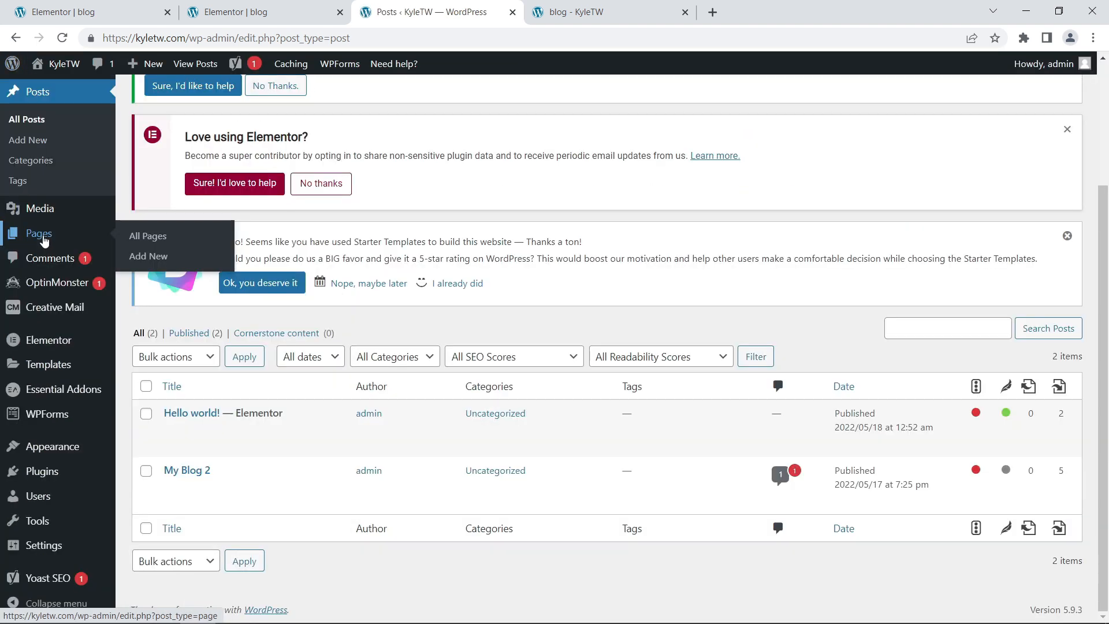
{"action": "left_click", "coordinate": [45, 239]}
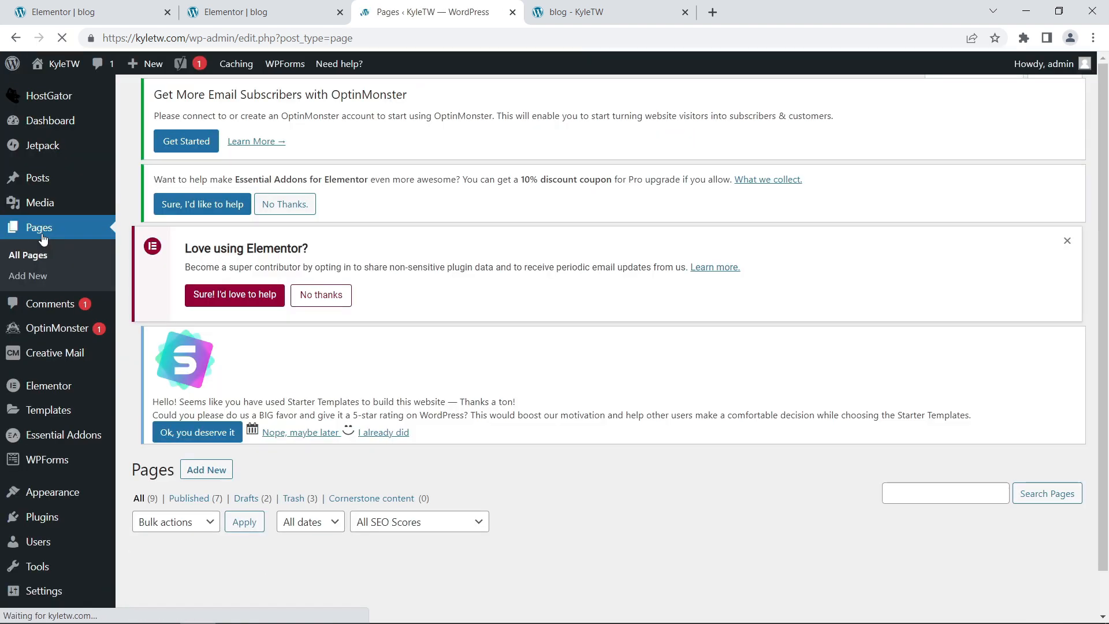
{"action": "scroll", "coordinate": [168, 421], "scroll_direction": "down", "scroll_amount": 5}
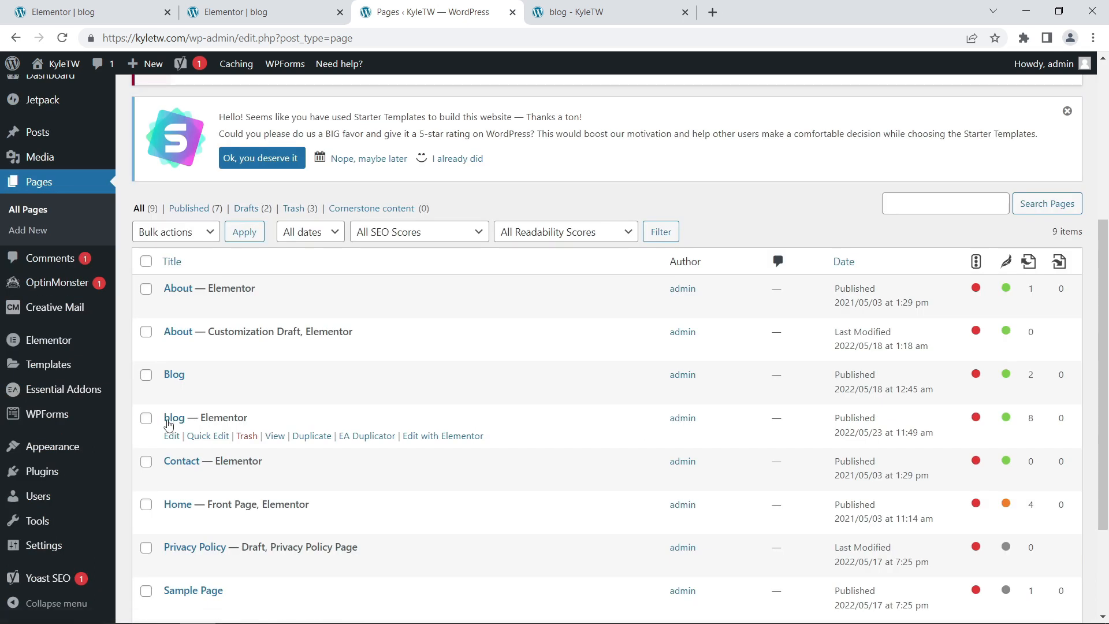
{"action": "left_click", "coordinate": [426, 437]}
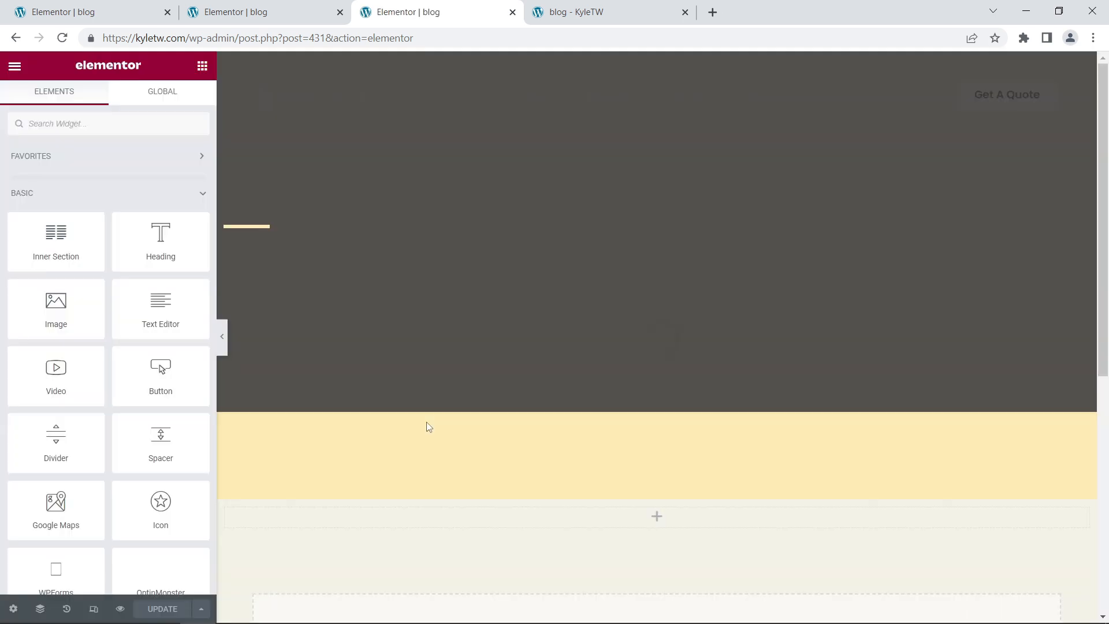
{"action": "scroll", "coordinate": [428, 427], "scroll_direction": "down", "scroll_amount": 5}
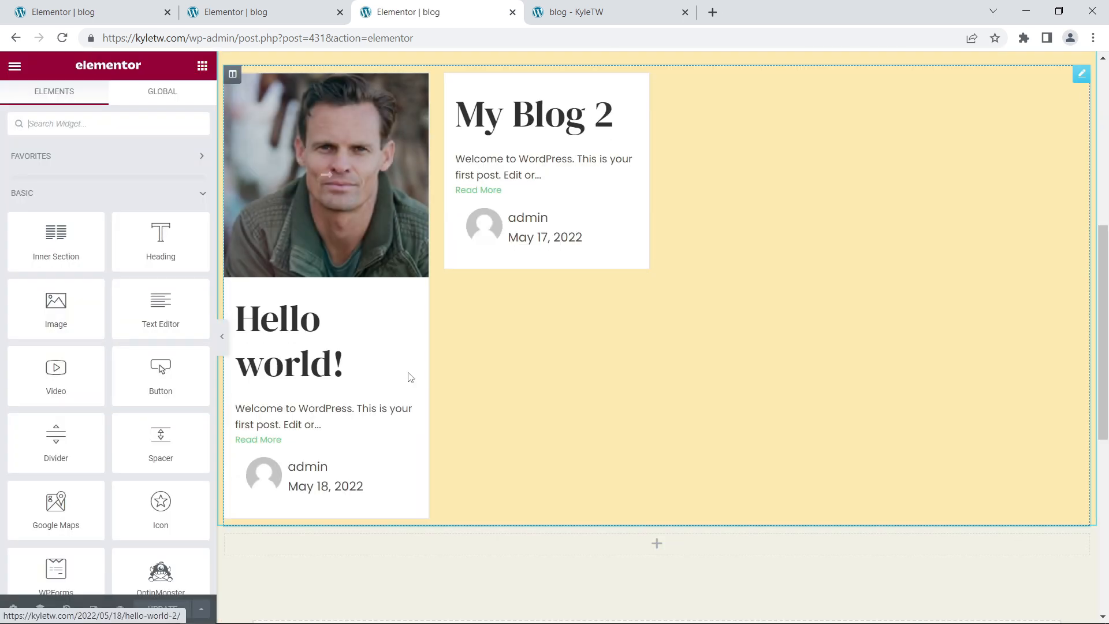
{"action": "left_click", "coordinate": [722, 93]}
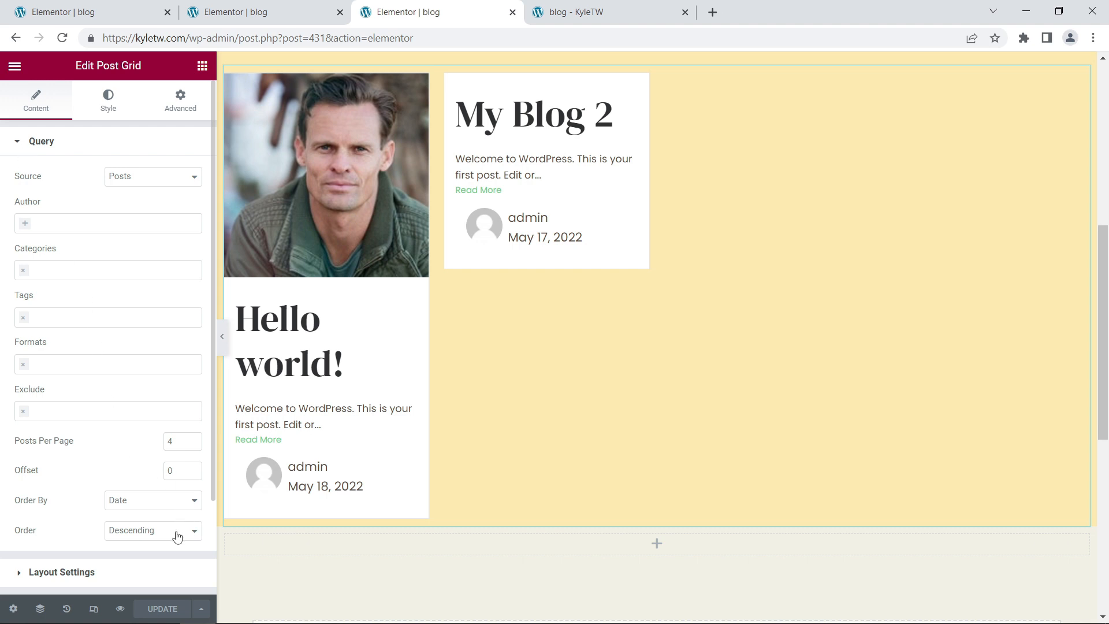
In the post grid's Layout Settings, change the Title Tag from H2 to H4
{"action": "left_click", "coordinate": [16, 146]}
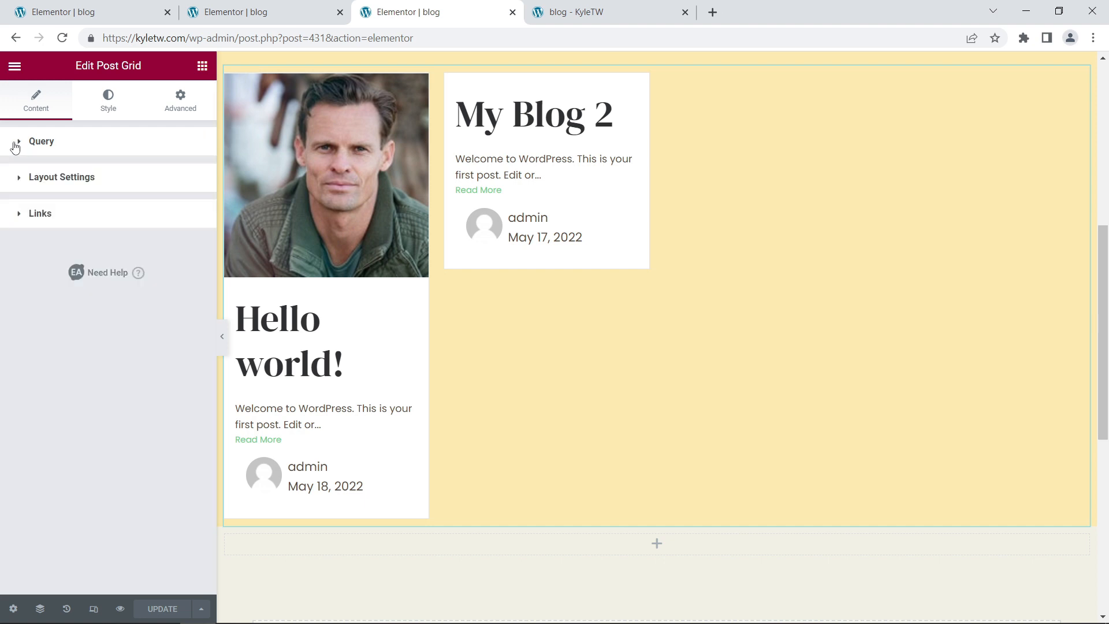
{"action": "left_click", "coordinate": [20, 183]}
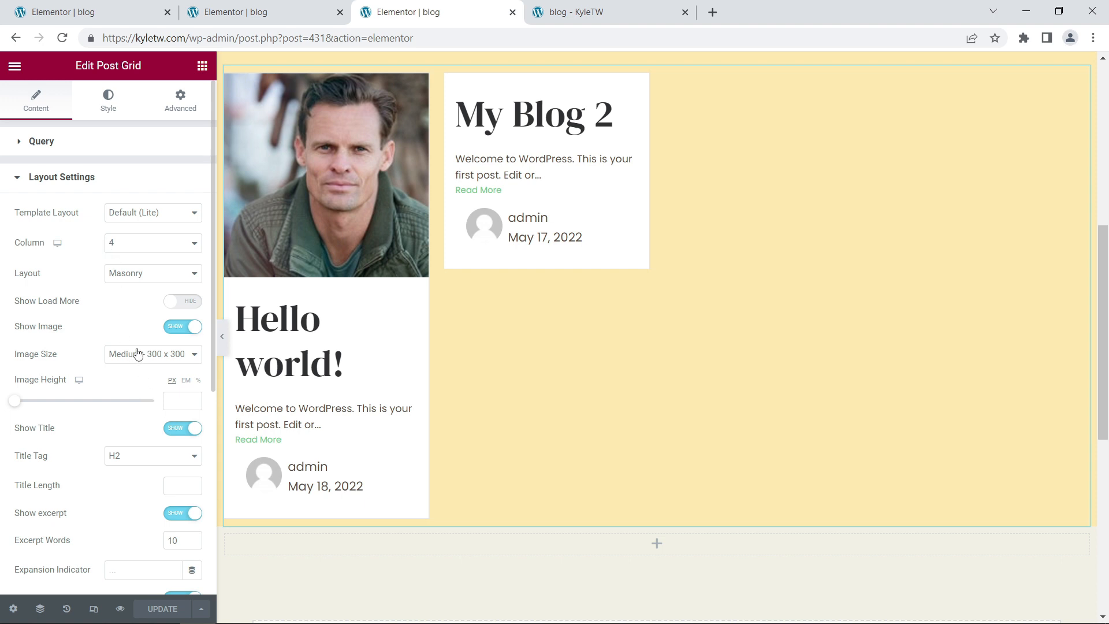
{"action": "left_click", "coordinate": [179, 429]}
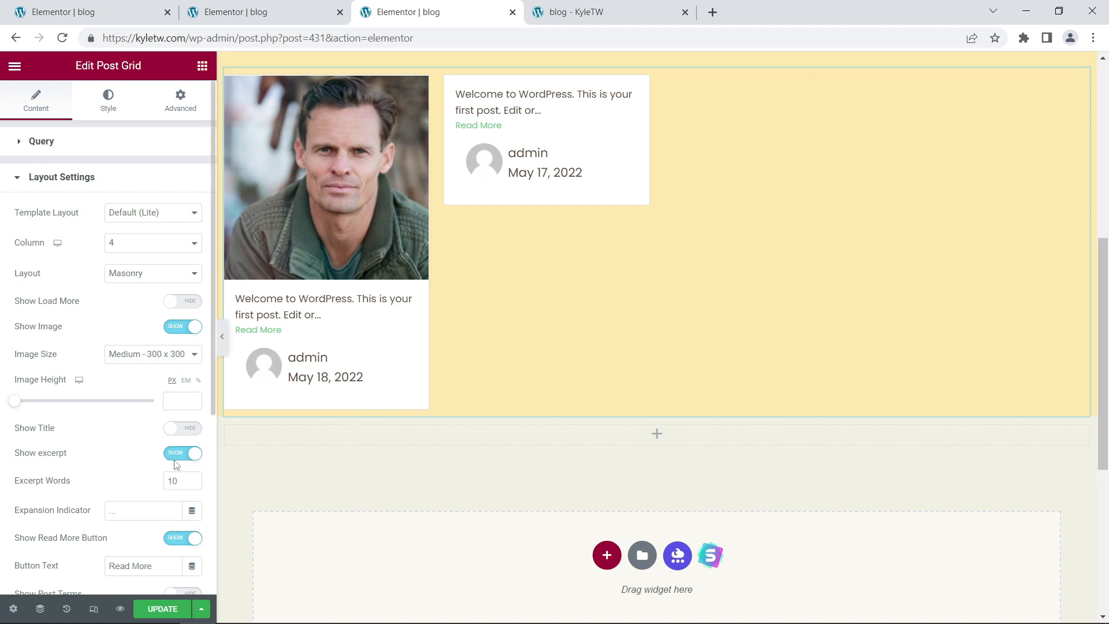
{"action": "left_click", "coordinate": [190, 430]}
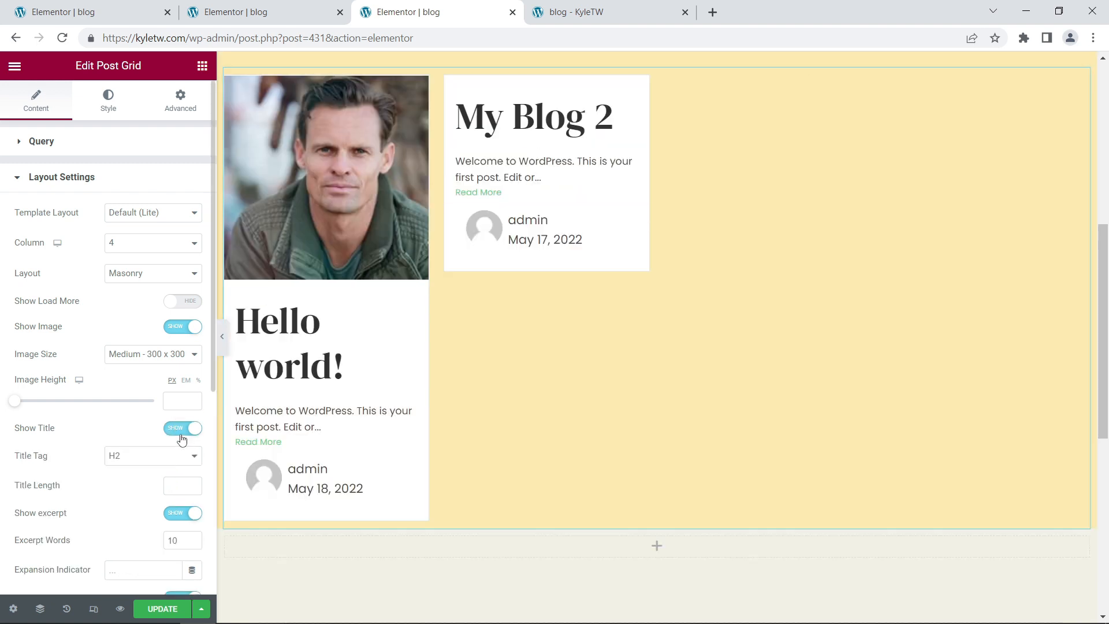
{"action": "left_click", "coordinate": [189, 458]}
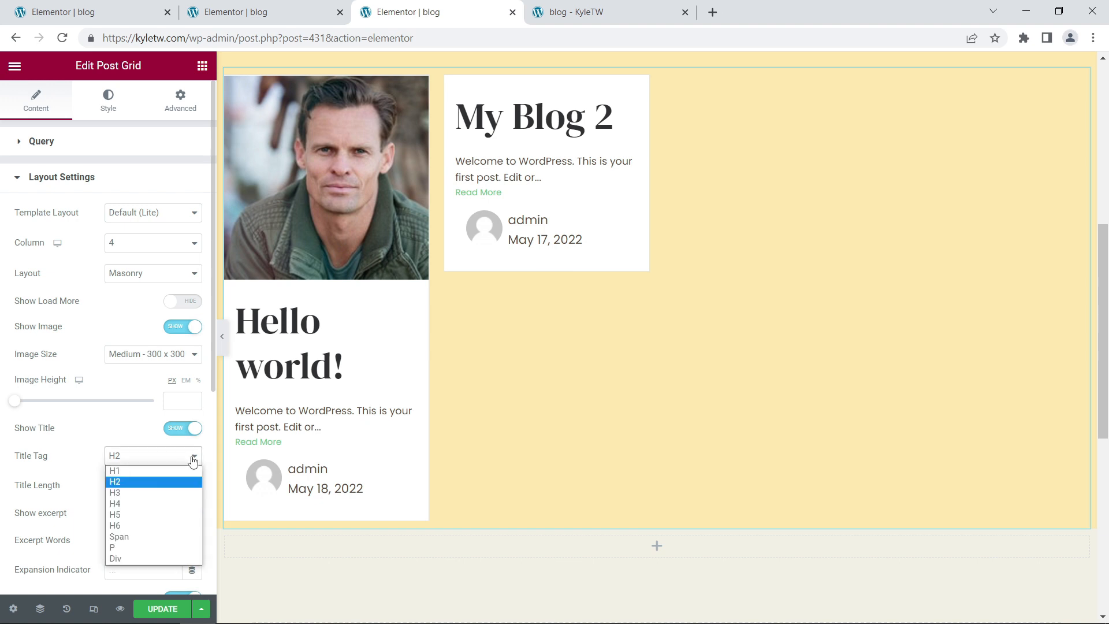
{"action": "left_click", "coordinate": [122, 505]}
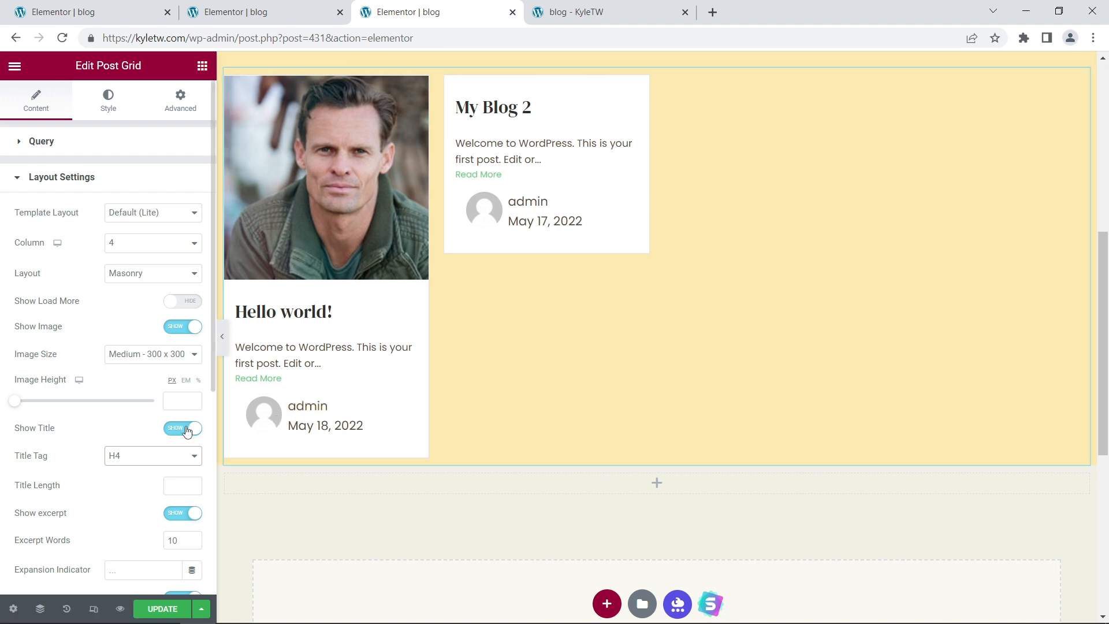
{"action": "scroll", "coordinate": [194, 440], "scroll_direction": "down", "scroll_amount": 3}
Hide the post dates on the grid cards while keeping author avatar and name visible
{"action": "scroll", "coordinate": [200, 450], "scroll_direction": "down", "scroll_amount": 3}
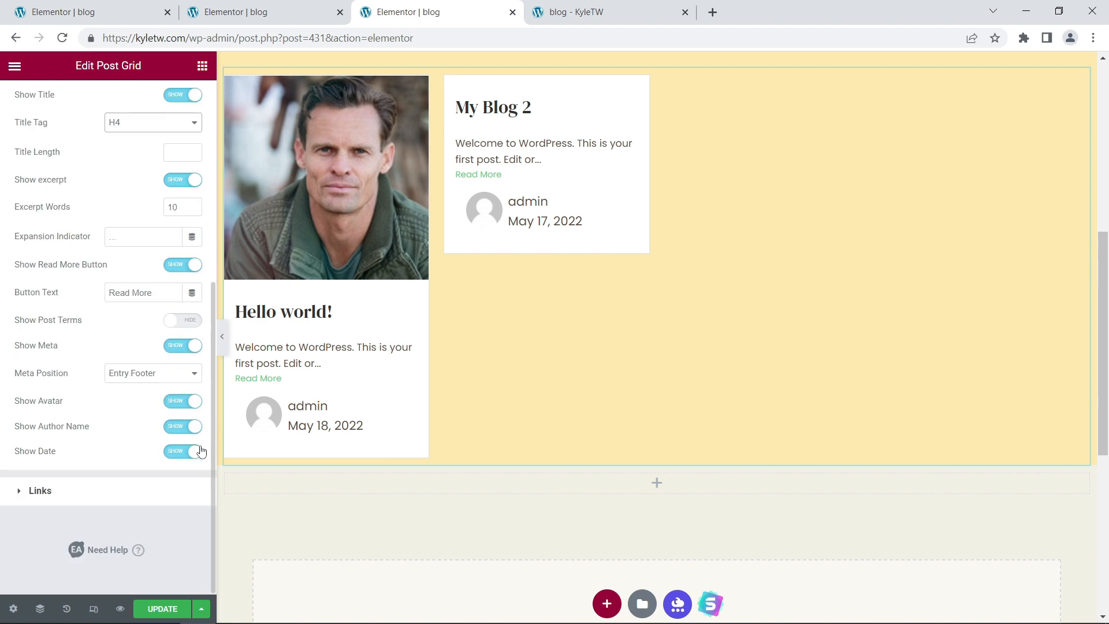
{"action": "left_click", "coordinate": [185, 427]}
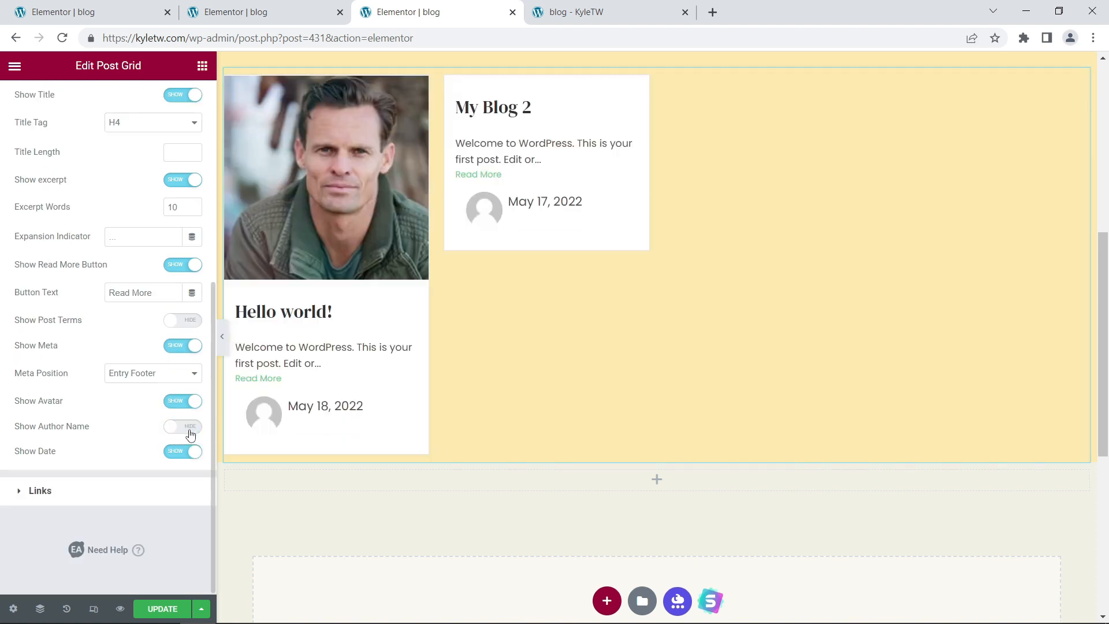
{"action": "left_click", "coordinate": [187, 410]}
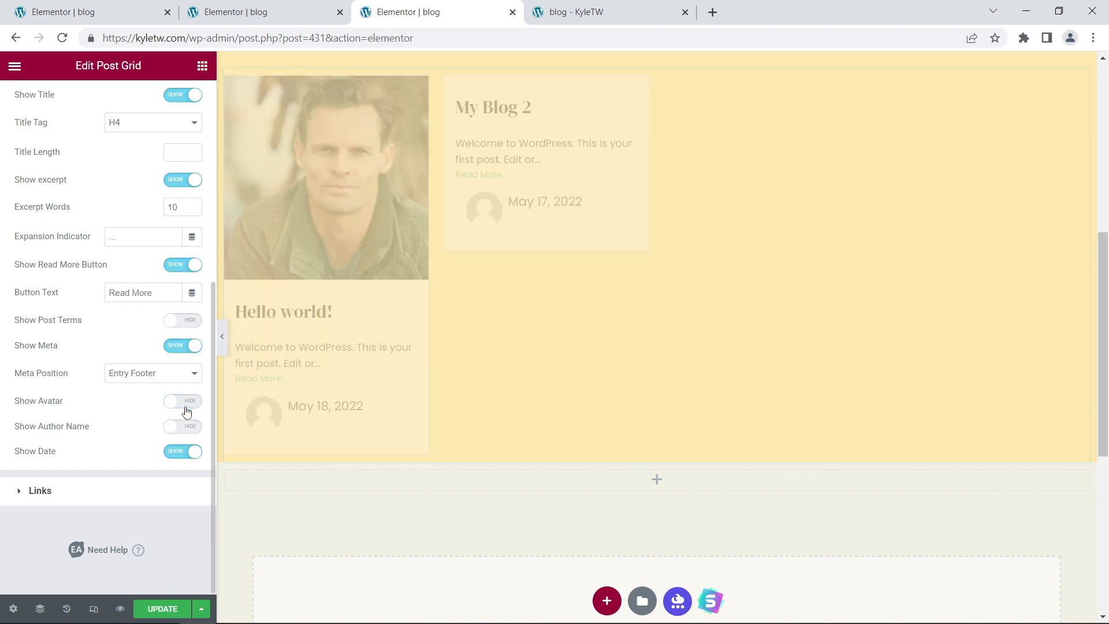
{"action": "left_click", "coordinate": [180, 454]}
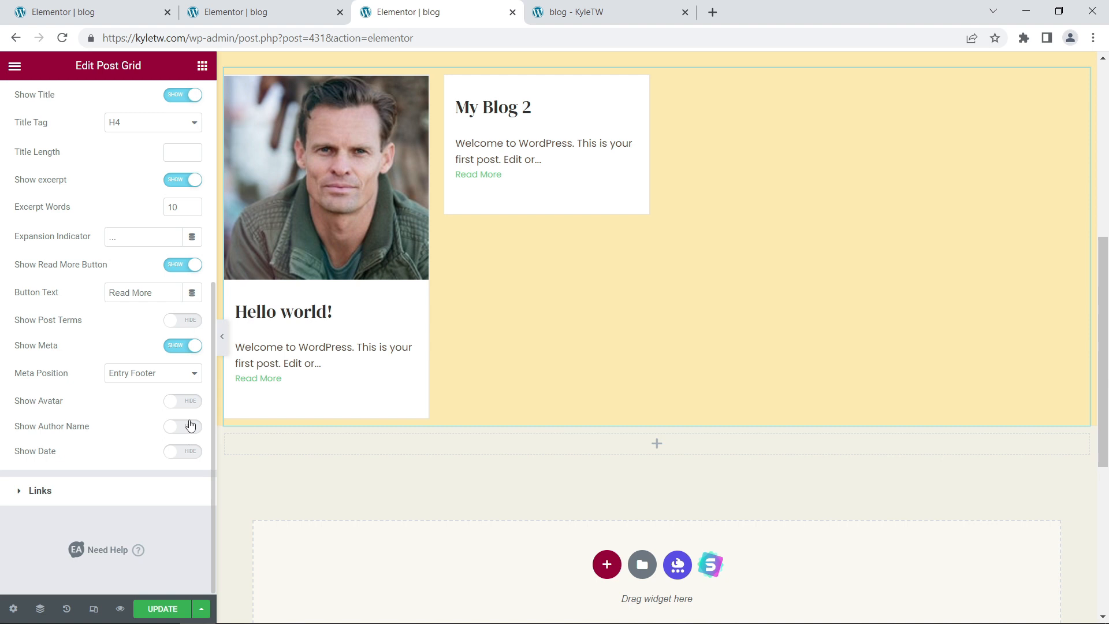
{"action": "left_click", "coordinate": [190, 403]}
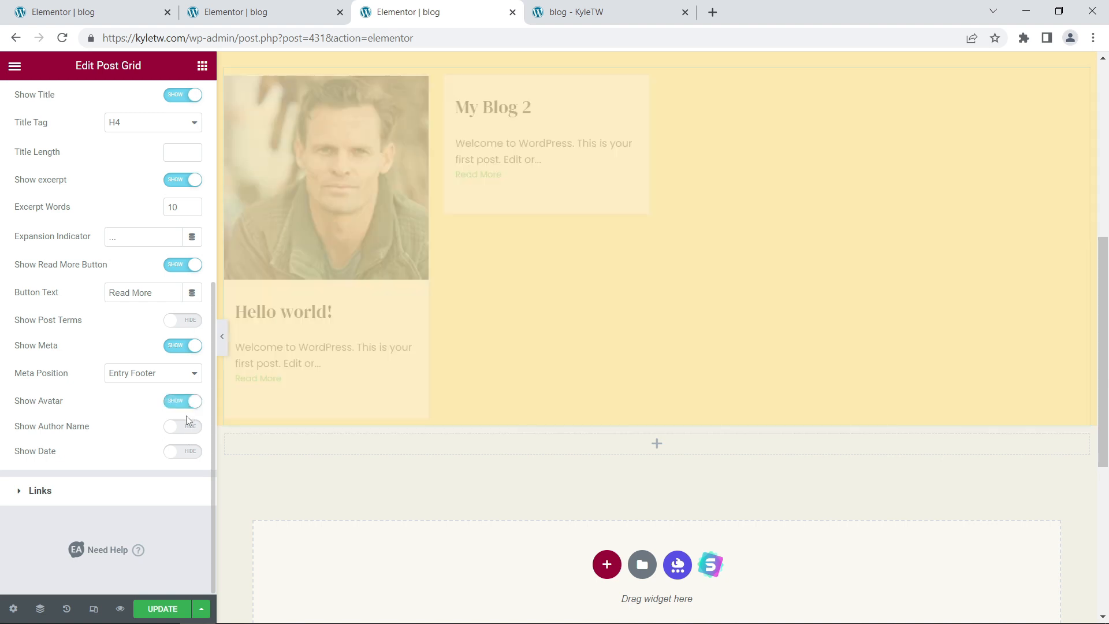
{"action": "left_click", "coordinate": [185, 430]}
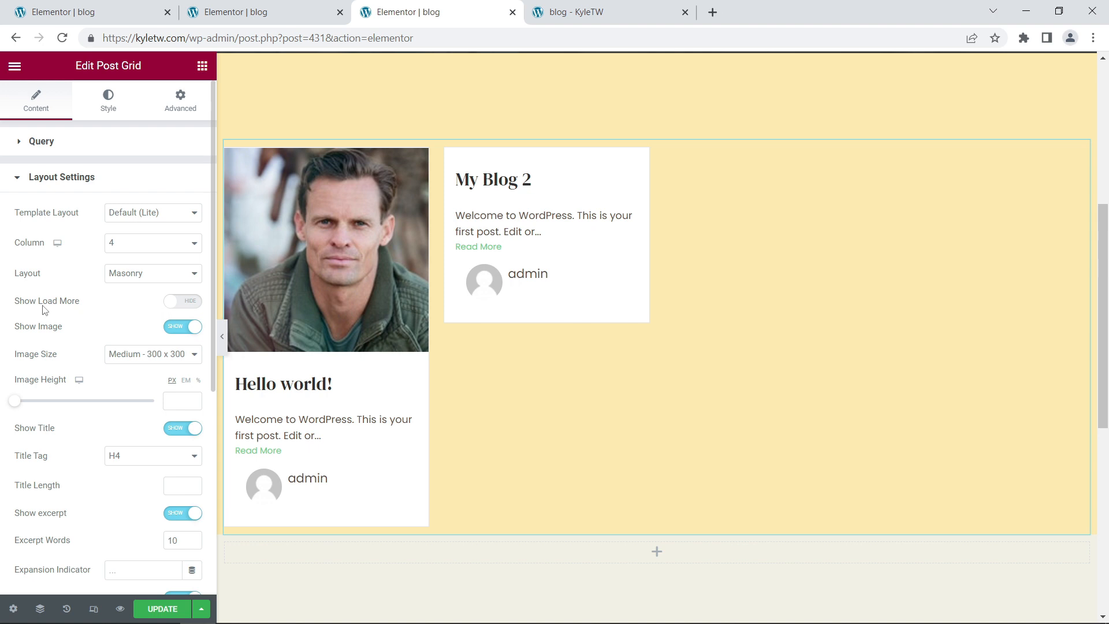
Turn on Show Load More for the post grid
{"action": "left_click", "coordinate": [183, 302]}
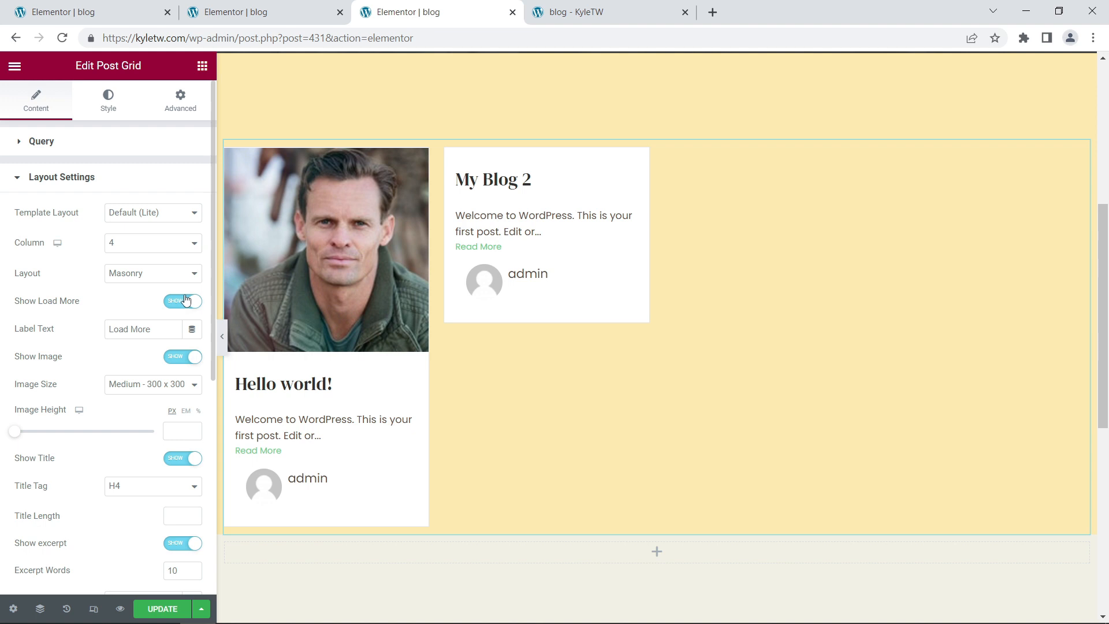
{"action": "scroll", "coordinate": [137, 419], "scroll_direction": "down", "scroll_amount": 2}
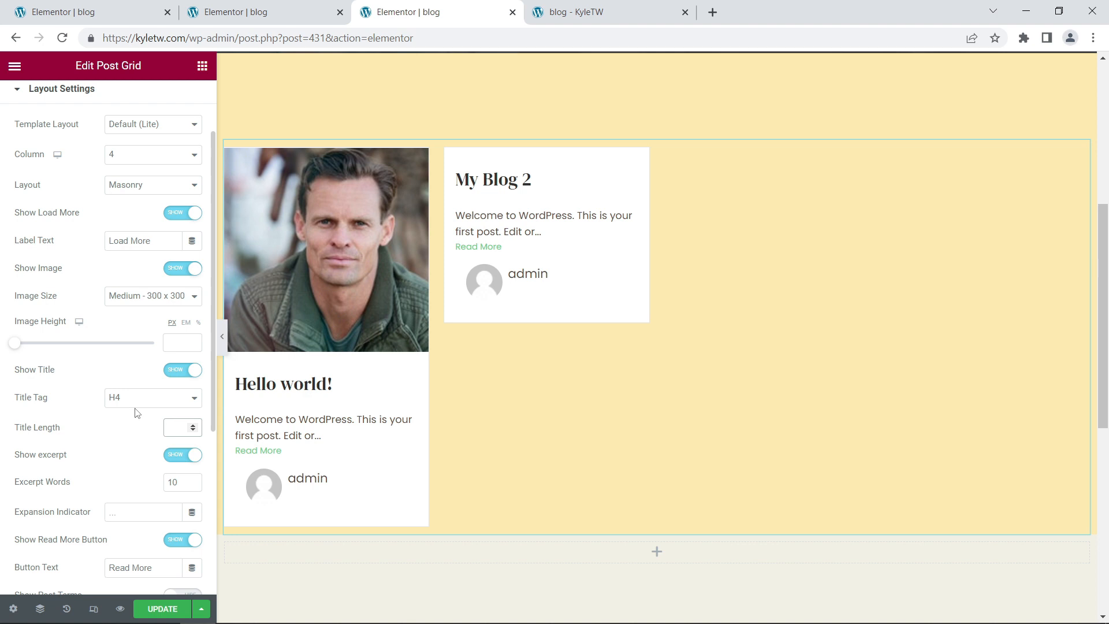
{"action": "scroll", "coordinate": [137, 412], "scroll_direction": "down", "scroll_amount": 4}
{"action": "scroll", "coordinate": [140, 440], "scroll_direction": "down", "scroll_amount": 2}
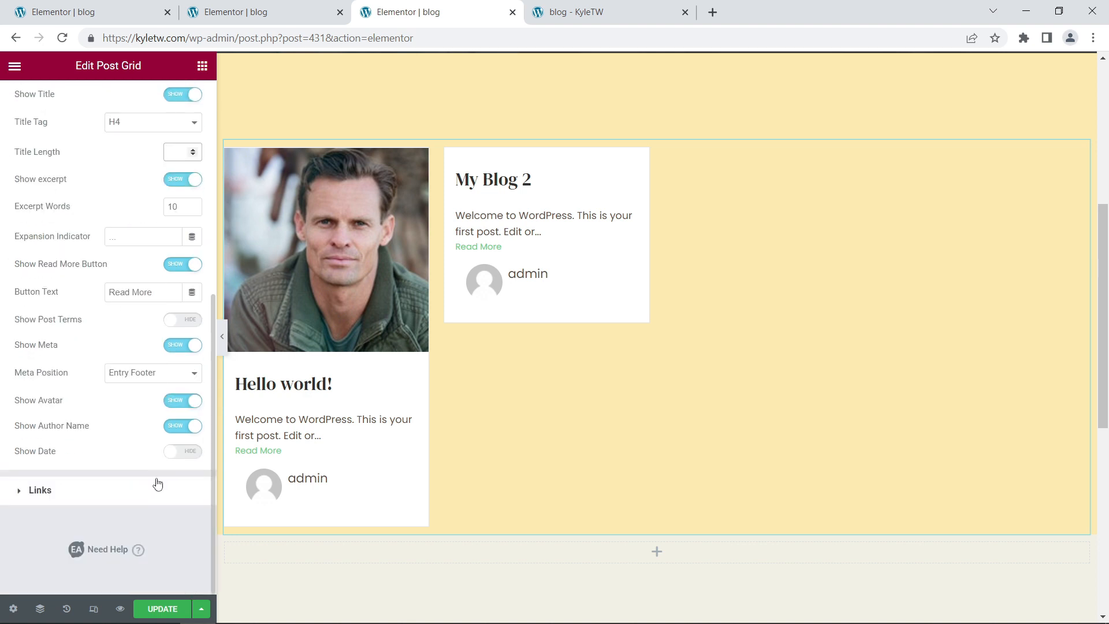
Hide author names and avatars on the post cards and save the blog page
{"action": "left_click", "coordinate": [183, 428]}
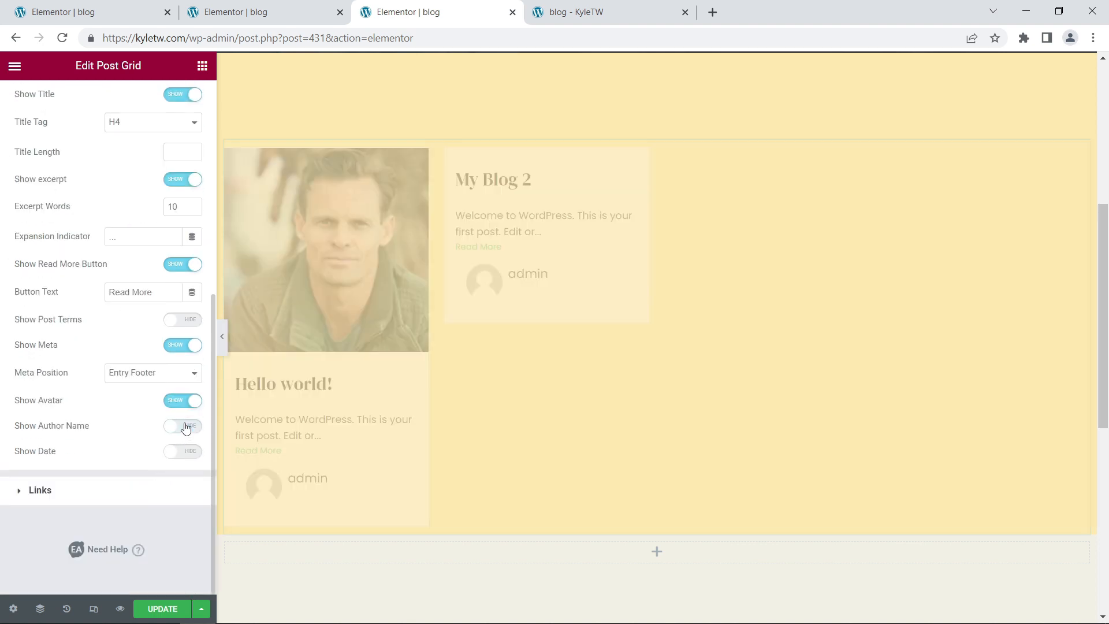
{"action": "left_click", "coordinate": [185, 402]}
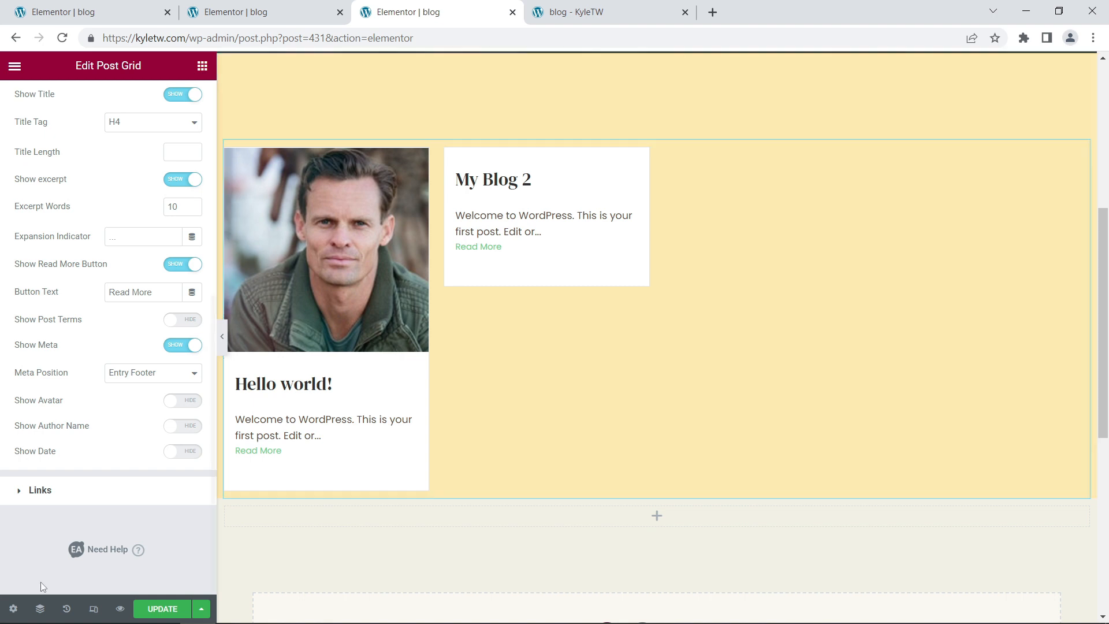
{"action": "left_click", "coordinate": [161, 609]}
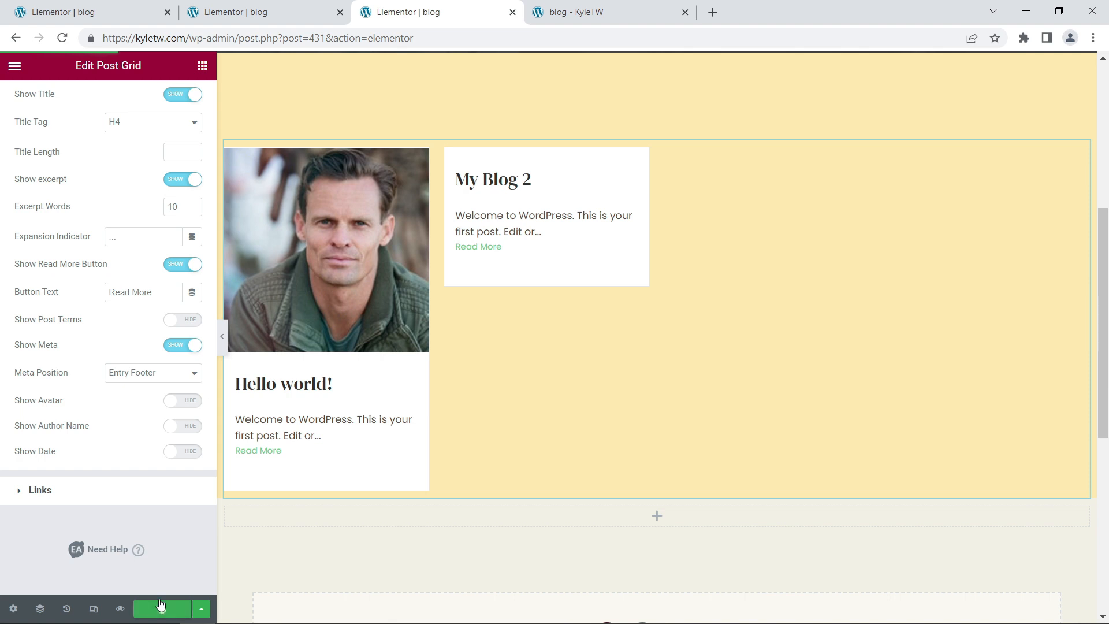
{"action": "left_click", "coordinate": [537, 16]}
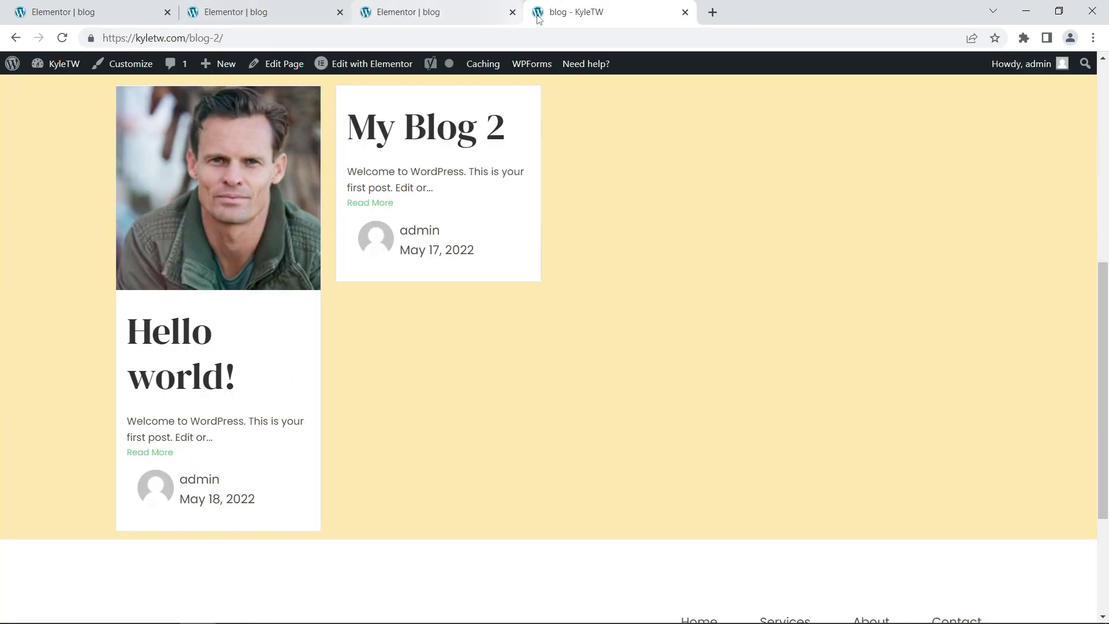
Reload the live blog page to check the cards no longer show author details
{"action": "left_click", "coordinate": [63, 38]}
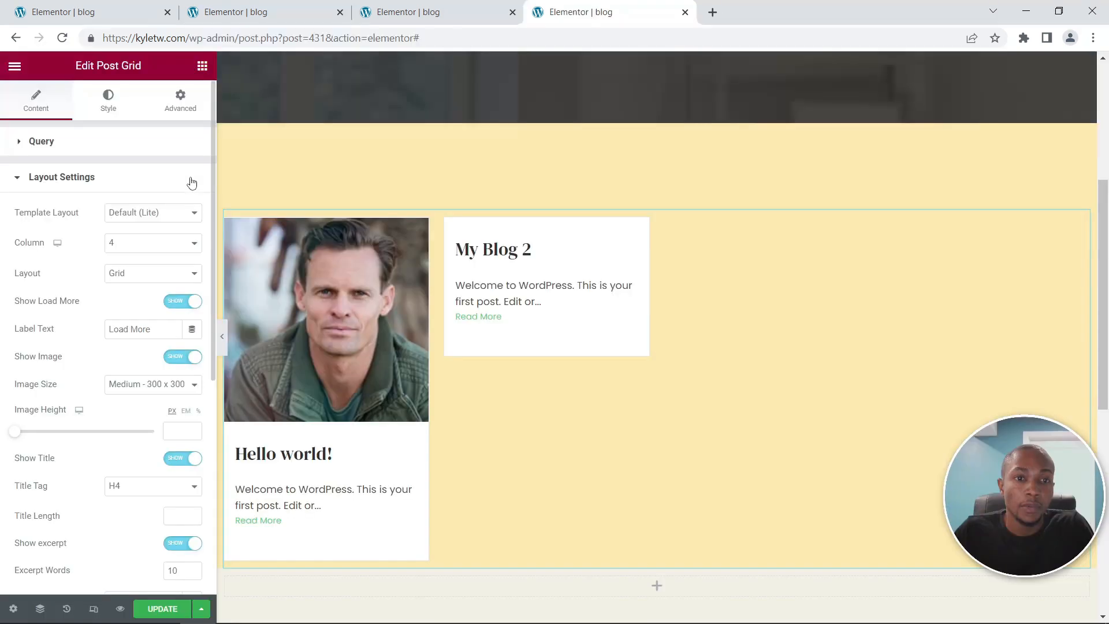
Look through the post grid's Style settings, including the Read More button styling
{"action": "left_click", "coordinate": [107, 110]}
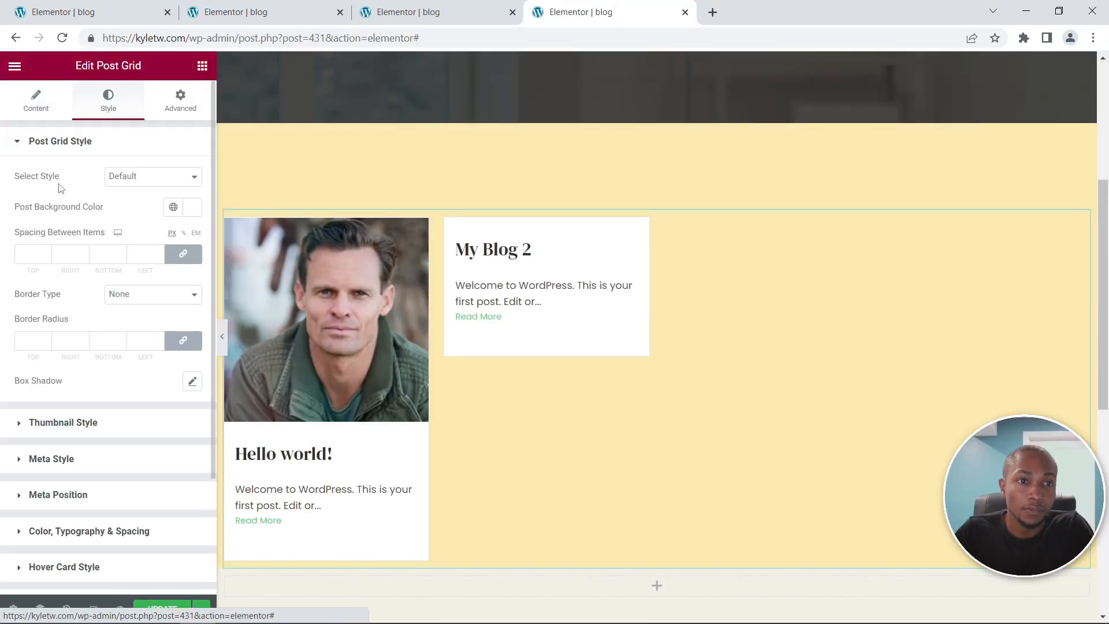
{"action": "left_click", "coordinate": [19, 142]}
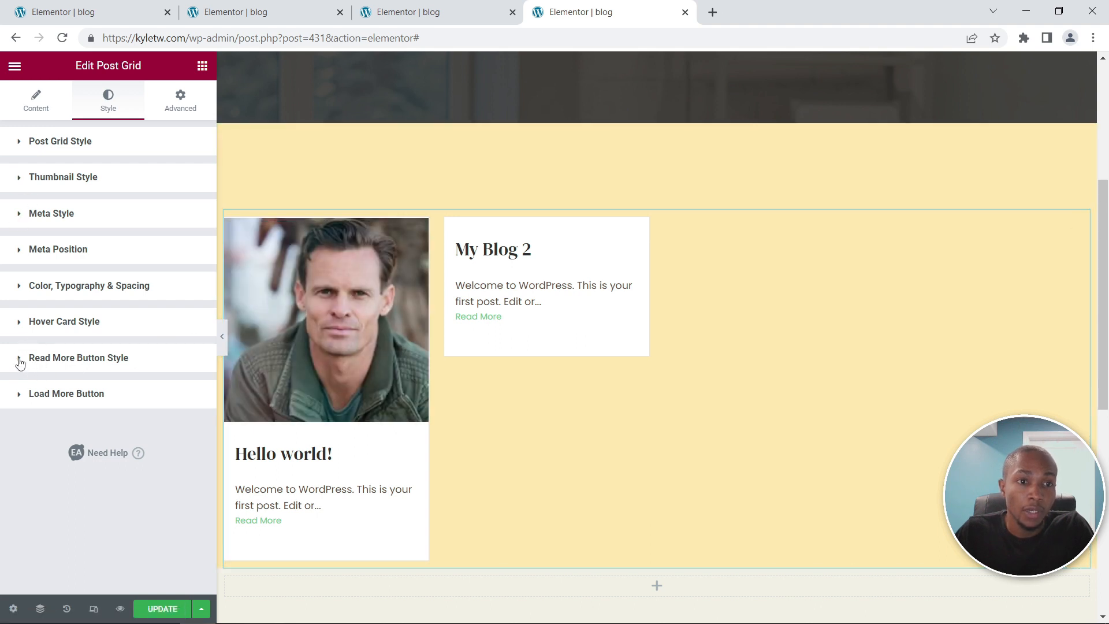
{"action": "left_click", "coordinate": [59, 370]}
{"action": "left_click", "coordinate": [15, 369]}
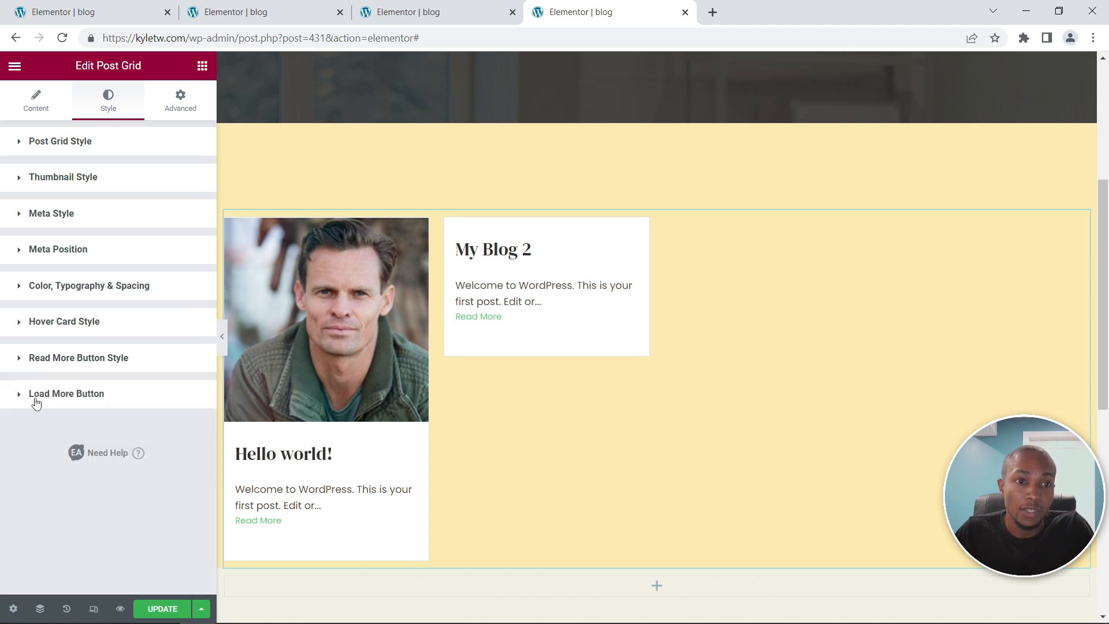
Set the card hover animation to FadeIn, after trying SlideUp, and save the page
{"action": "left_click", "coordinate": [21, 323]}
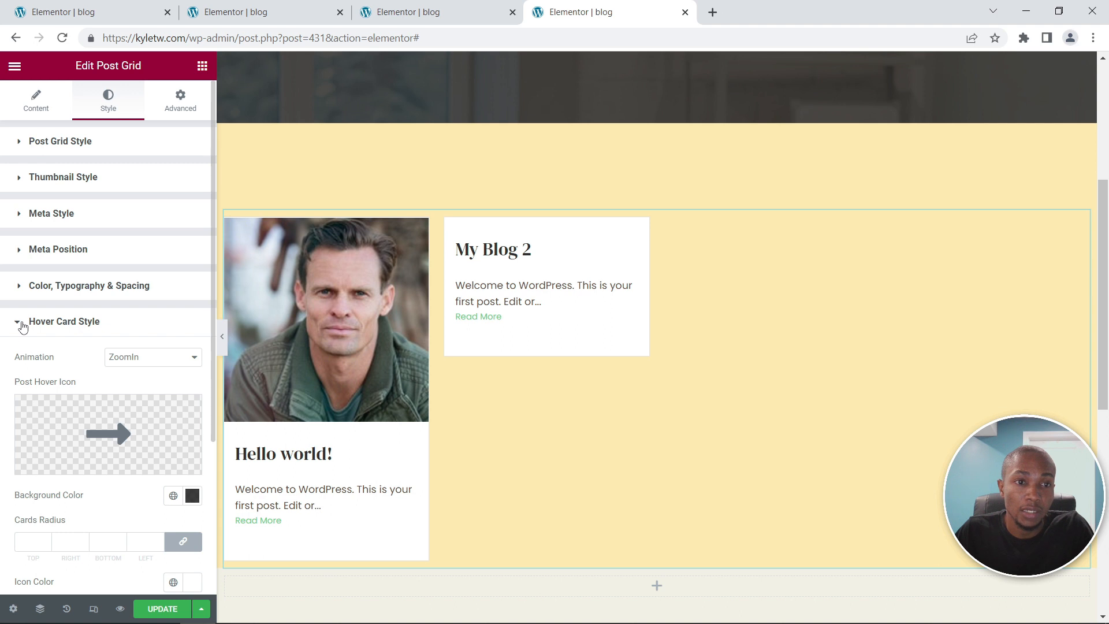
{"action": "left_click", "coordinate": [194, 359]}
{"action": "left_click", "coordinate": [152, 405]}
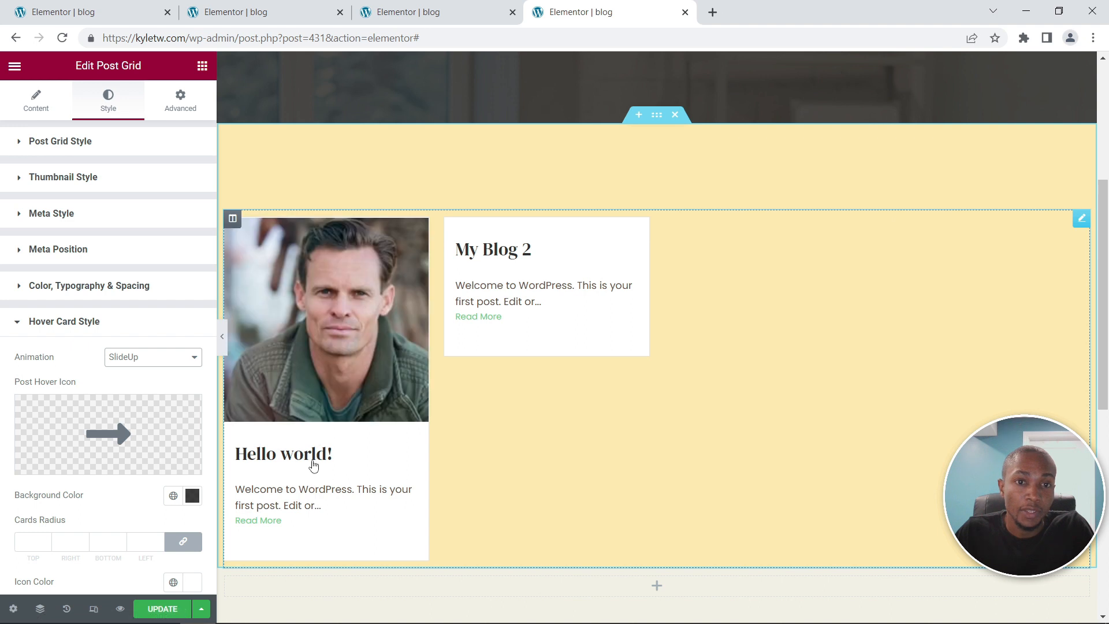
{"action": "left_click", "coordinate": [193, 361]}
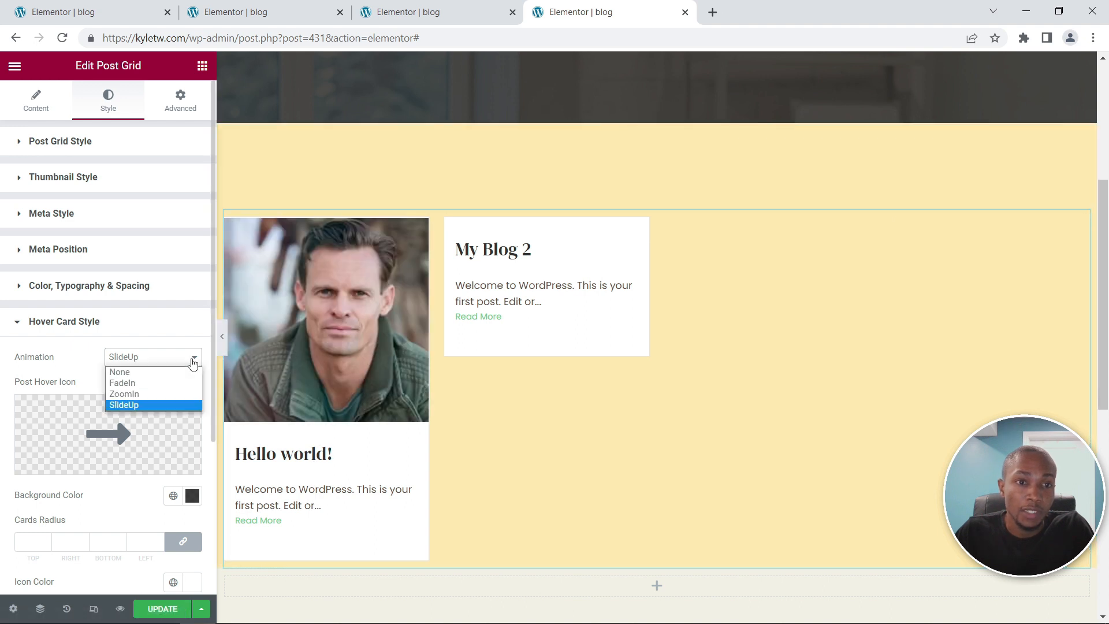
{"action": "left_click", "coordinate": [145, 383]}
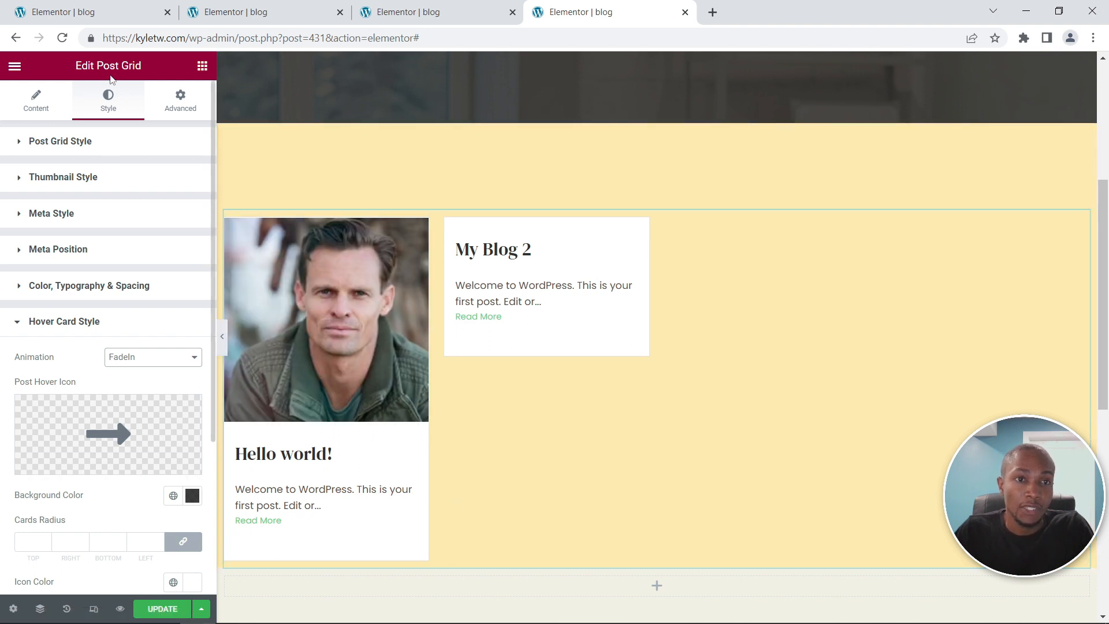
{"action": "left_click", "coordinate": [166, 609]}
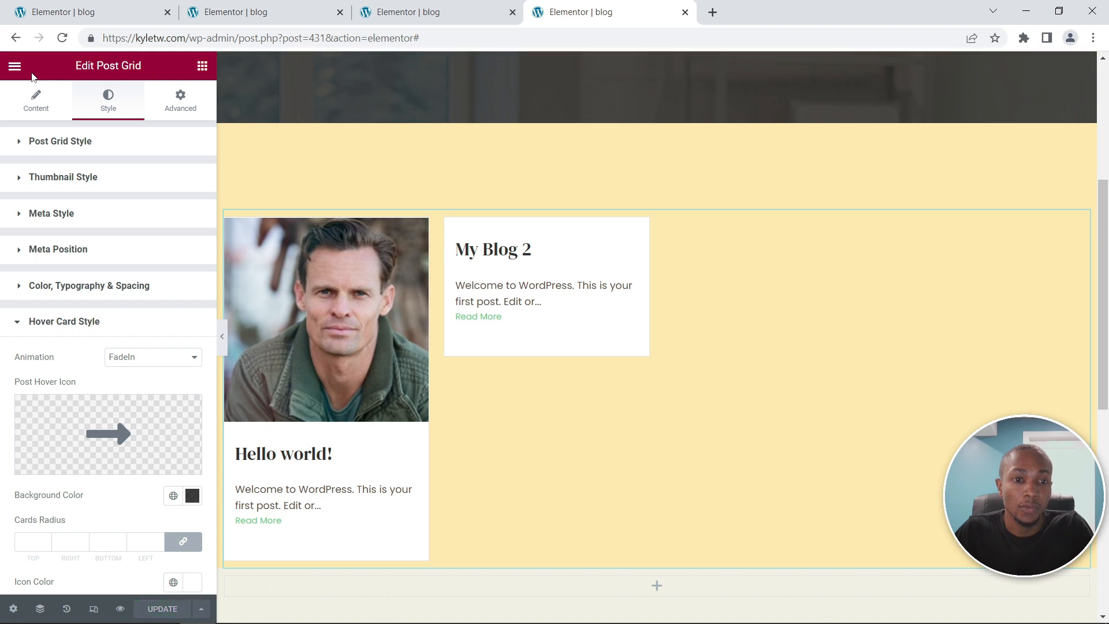
{"action": "left_click", "coordinate": [16, 67]}
Exit Elementor to the dashboard and open the All Posts list
{"action": "left_click", "coordinate": [88, 385]}
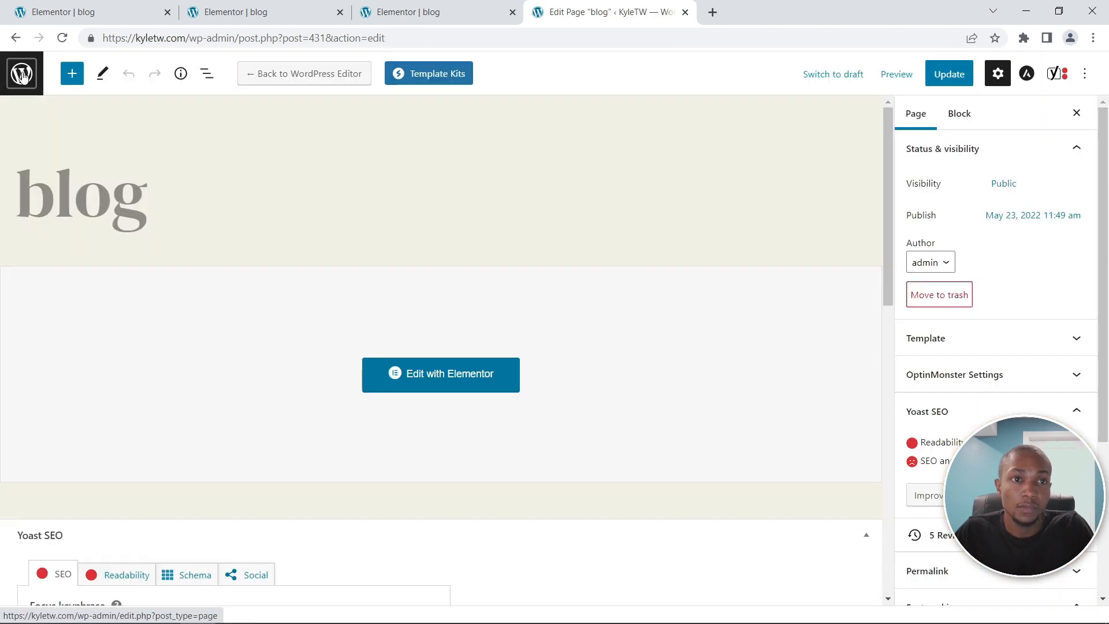
{"action": "left_click", "coordinate": [21, 74]}
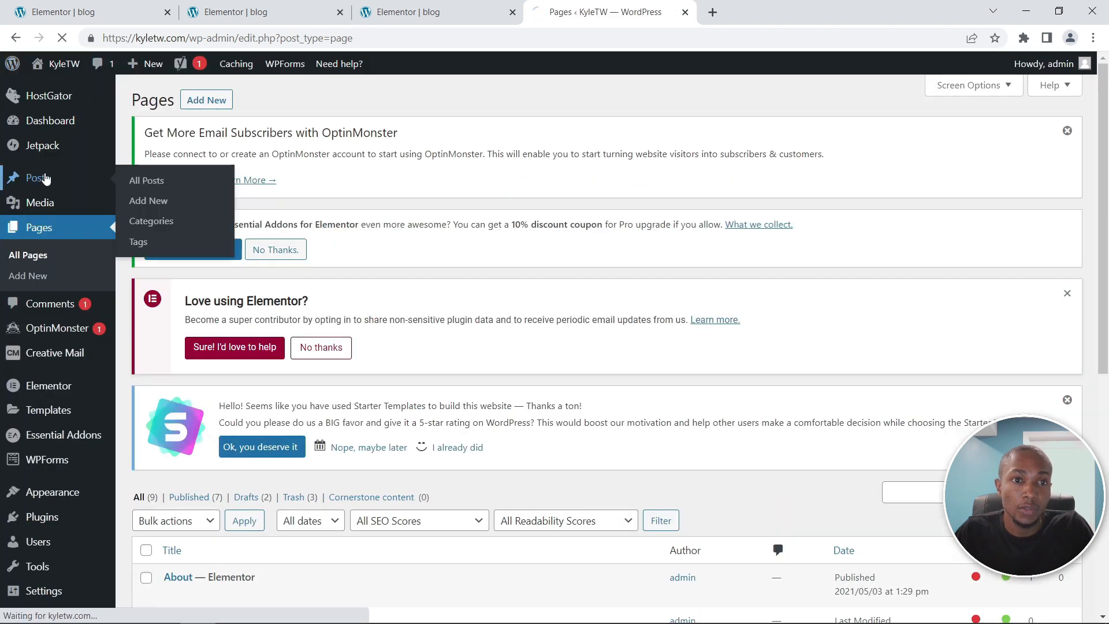
{"action": "left_click", "coordinate": [46, 180]}
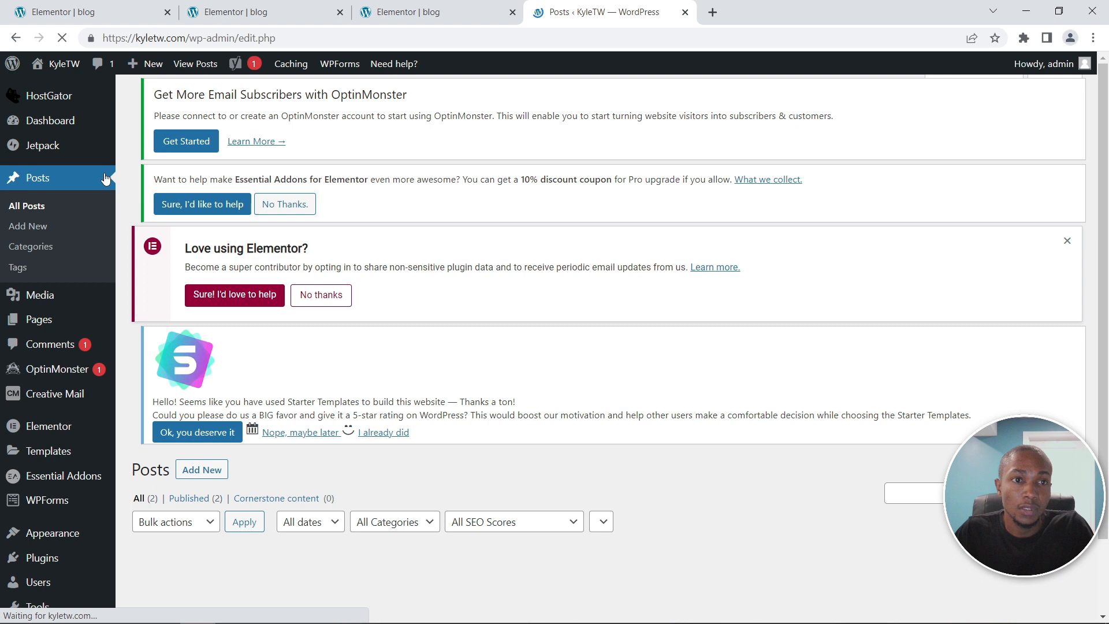
{"action": "scroll", "coordinate": [146, 420], "scroll_direction": "down", "scroll_amount": 3}
Duplicate the Hello world! post and start Quick Edit on the original
{"action": "left_click", "coordinate": [146, 417]}
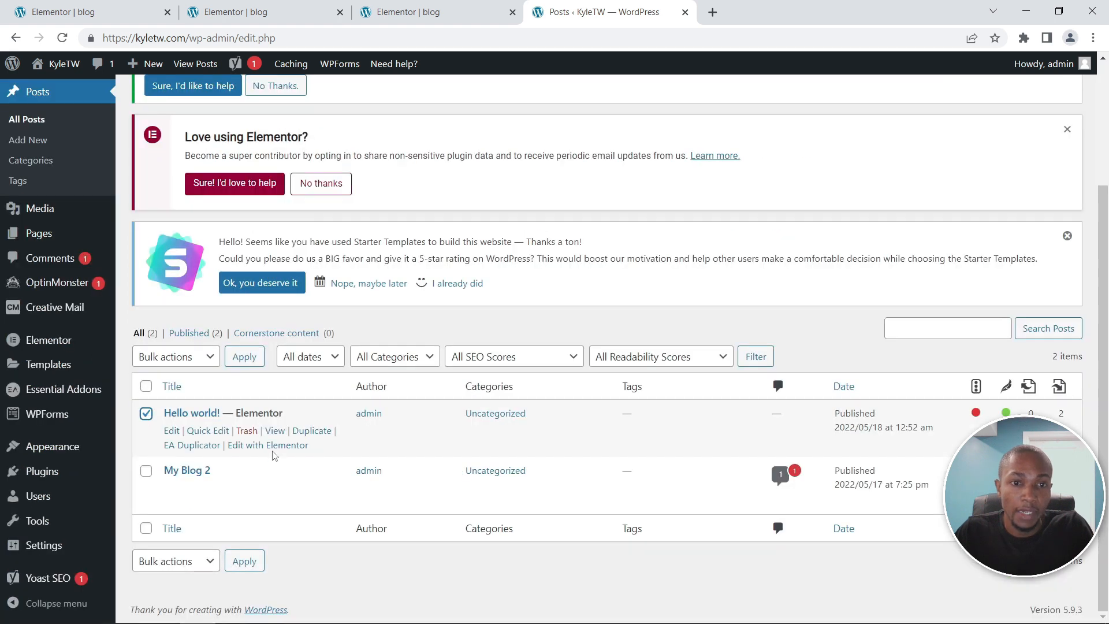
{"action": "left_click", "coordinate": [312, 431]}
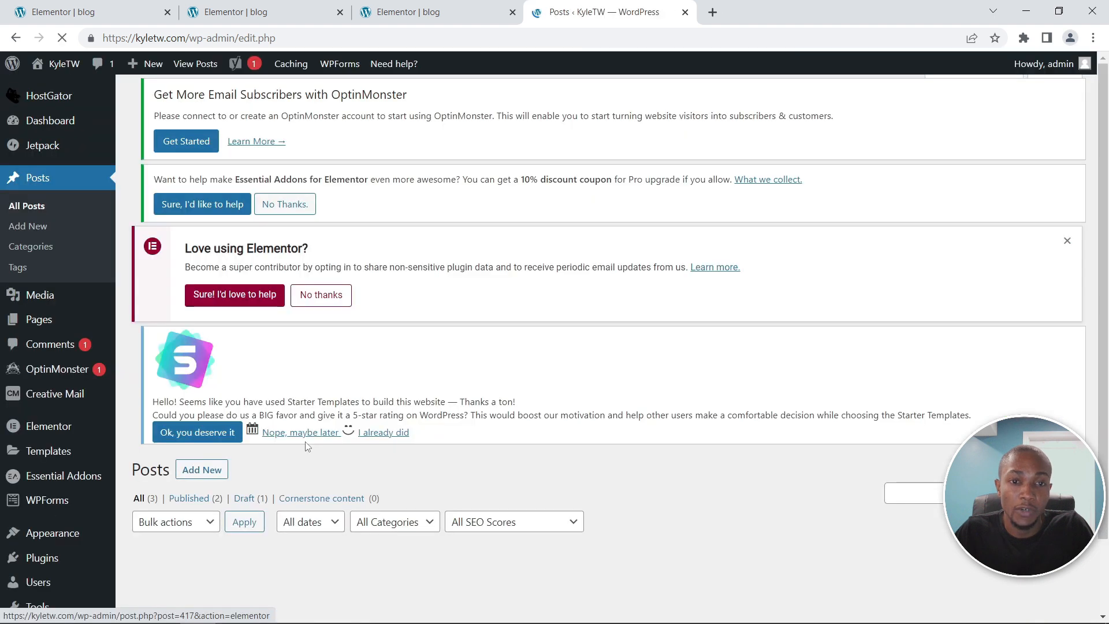
{"action": "scroll", "coordinate": [305, 442], "scroll_direction": "down", "scroll_amount": 4}
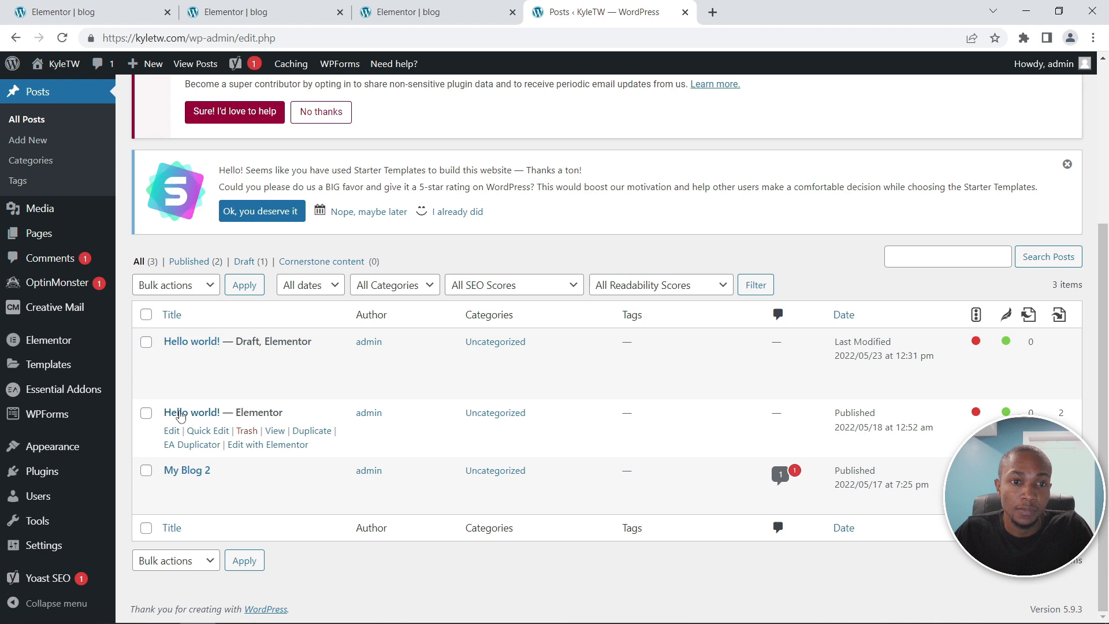
{"action": "left_click", "coordinate": [203, 431]}
Retitle Hello world! as 'Blog 3' in Quick Edit, then duplicate the draft again
{"action": "key", "text": "BackSpace"}
{"action": "key", "text": "BackSpace"}
{"action": "key", "text": "BackSpace"}
{"action": "key", "text": "BackSpace"}
{"action": "key", "text": "BackSpace"}
{"action": "key", "text": "BackSpace"}
{"action": "key", "text": "BackSpace"}
{"action": "key", "text": "BackSpace"}
{"action": "key", "text": "BackSpace"}
{"action": "key", "text": "BackSpace"}
{"action": "key", "text": "BackSpace"}
{"action": "key", "text": "BackSpace"}
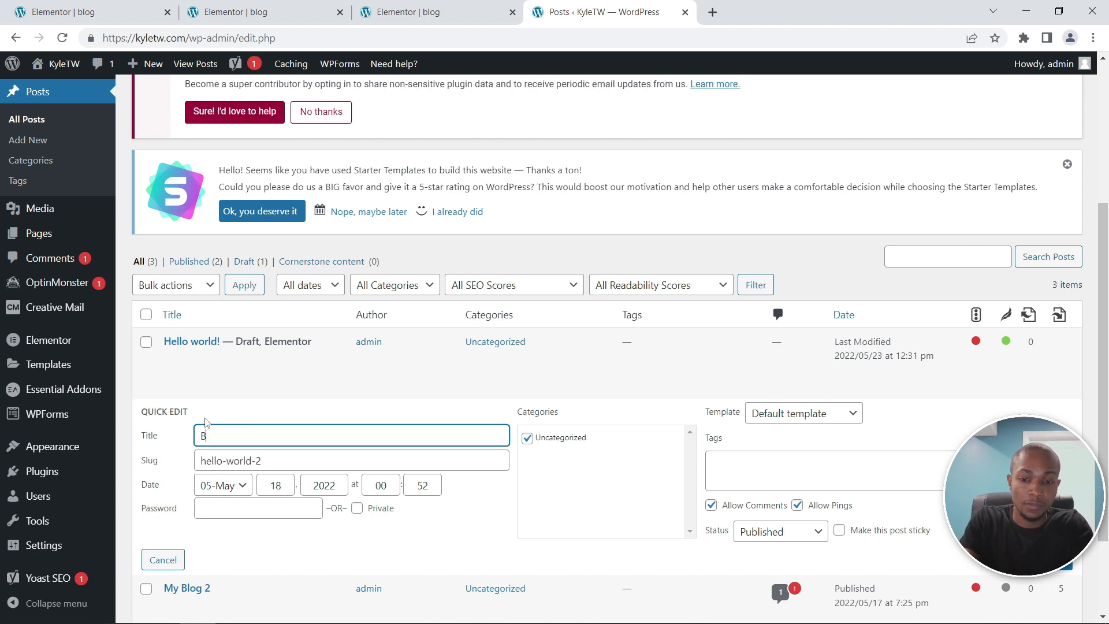
{"action": "type", "text": "Blog 3"}
{"action": "key", "text": "Return"}
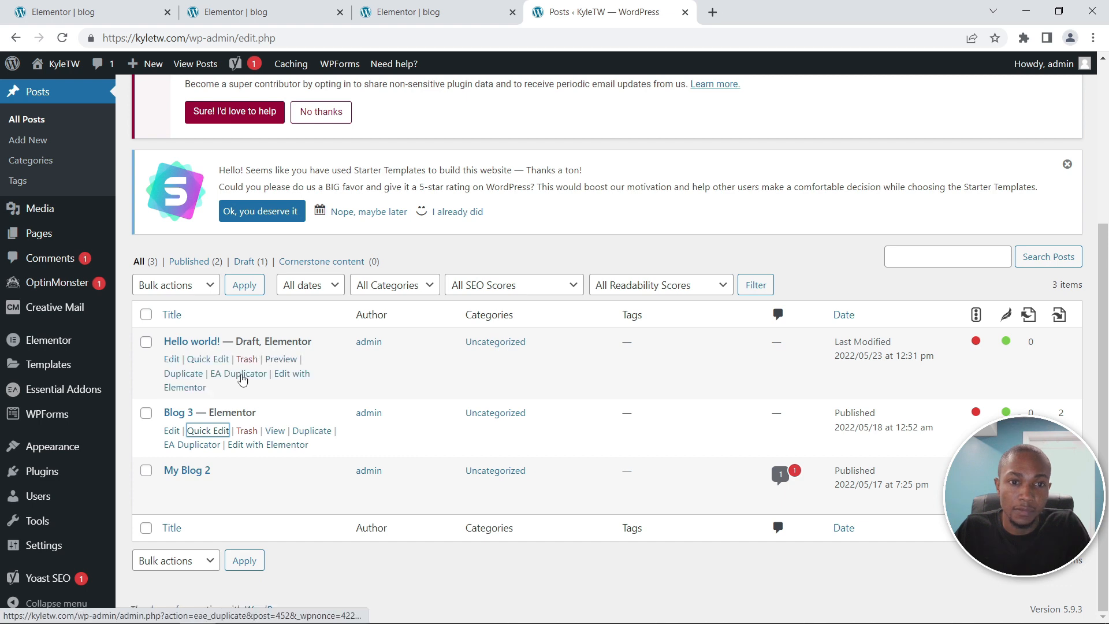
{"action": "left_click", "coordinate": [191, 376]}
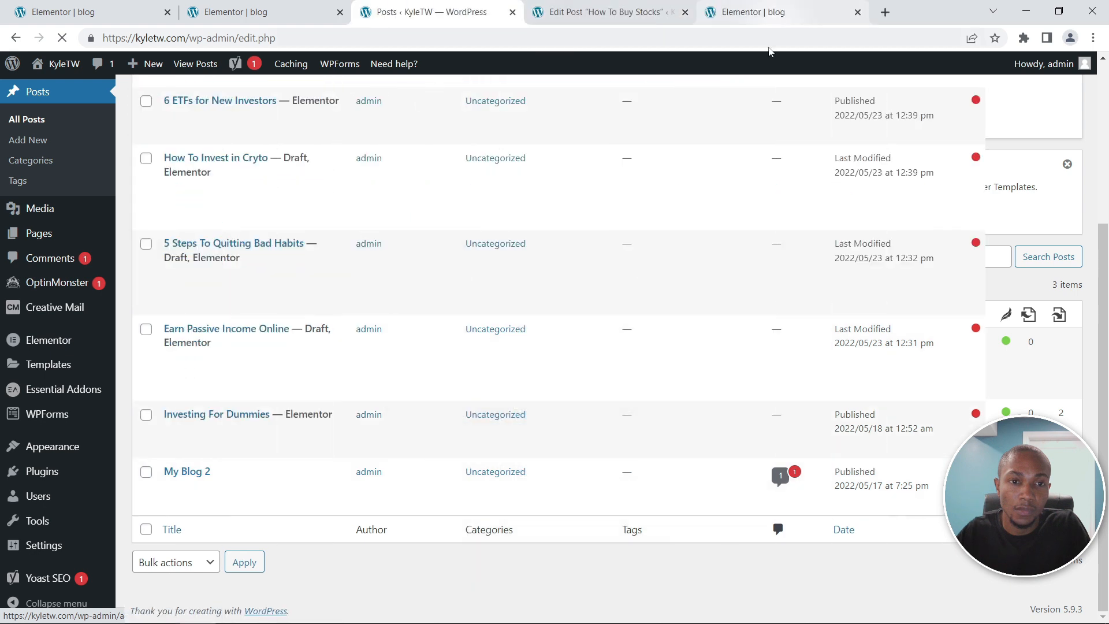
Return to the Elementor blog page tab and reload it so the grid shows the new posts
{"action": "scroll", "coordinate": [271, 230], "scroll_direction": "up", "scroll_amount": 4}
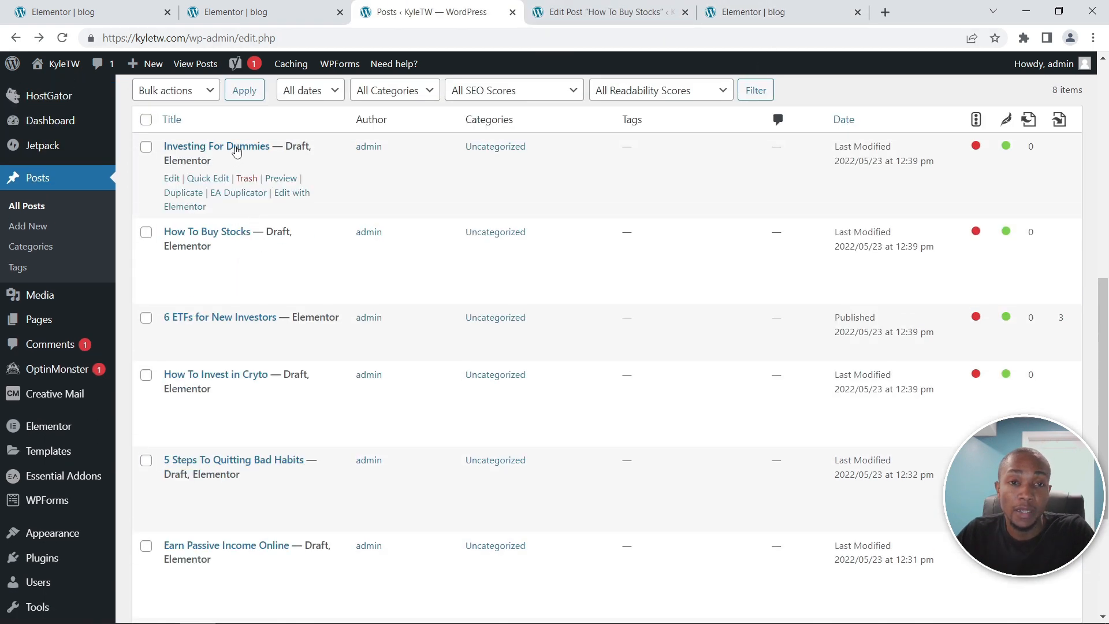
{"action": "left_click", "coordinate": [748, 13]}
{"action": "left_click", "coordinate": [63, 38]}
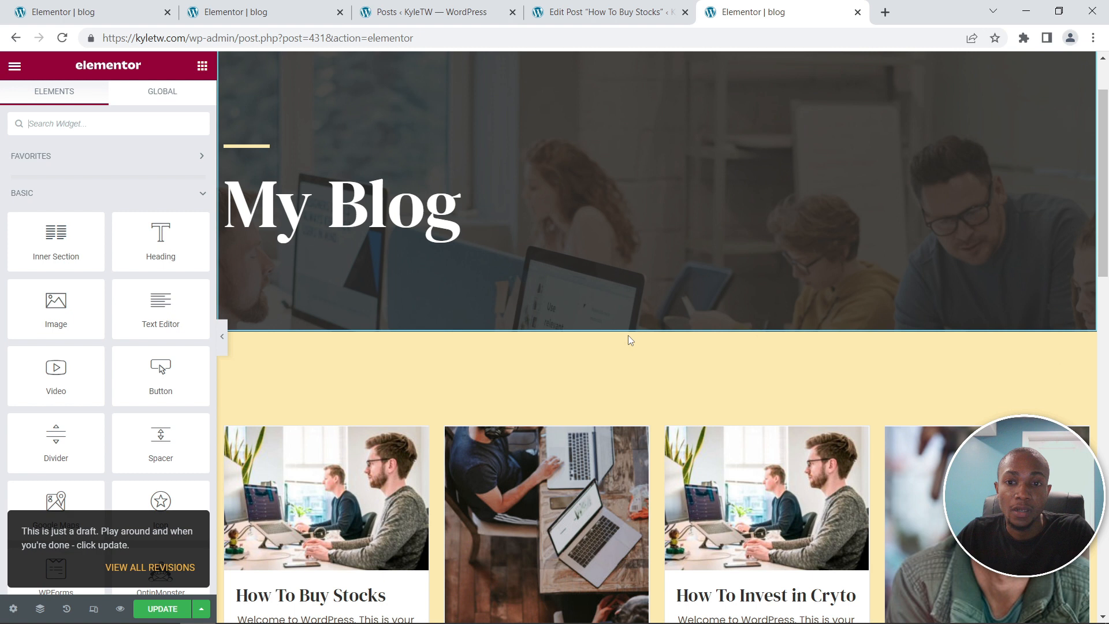
{"action": "scroll", "coordinate": [629, 336], "scroll_direction": "down", "scroll_amount": 7}
{"action": "scroll", "coordinate": [832, 315], "scroll_direction": "down", "scroll_amount": 2}
{"action": "scroll", "coordinate": [827, 310], "scroll_direction": "up", "scroll_amount": 2}
{"action": "scroll", "coordinate": [827, 310], "scroll_direction": "up", "scroll_amount": 2}
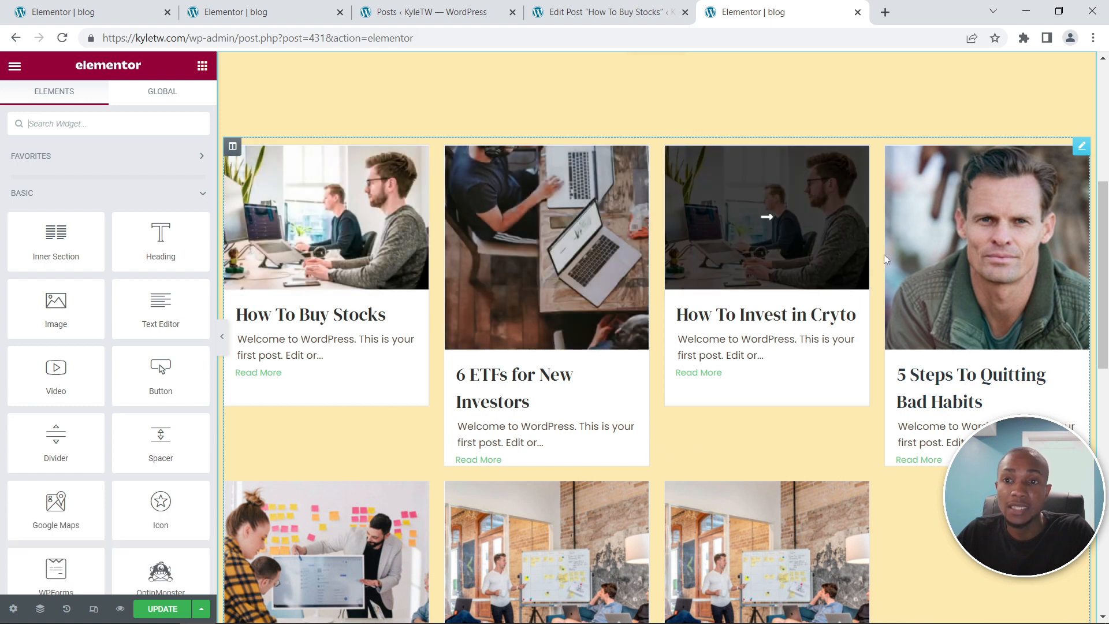
{"action": "scroll", "coordinate": [886, 260], "scroll_direction": "down", "scroll_amount": 3}
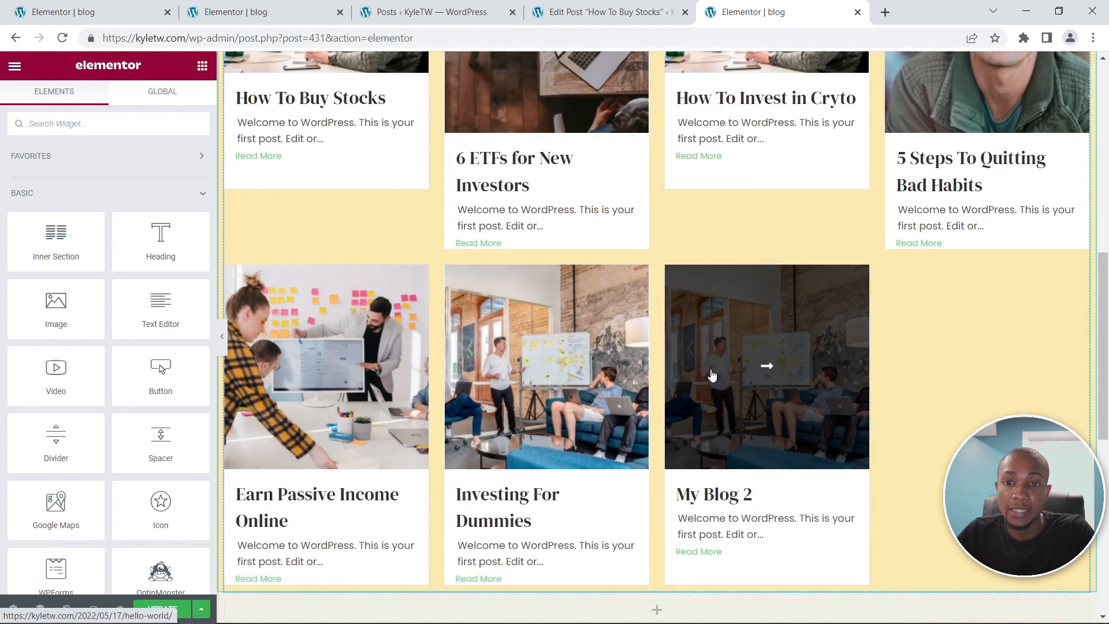
{"action": "scroll", "coordinate": [717, 378], "scroll_direction": "up", "scroll_amount": 5}
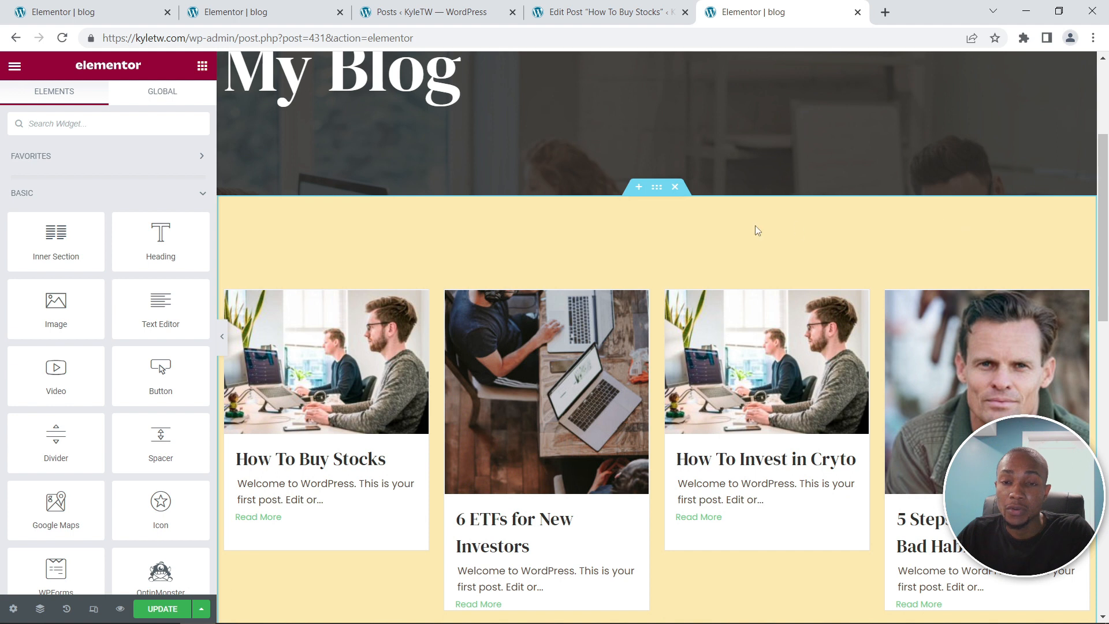
In the post grid section's style settings, fade the background colour to fully transparent
{"action": "right_click", "coordinate": [911, 216]}
{"action": "left_click", "coordinate": [939, 230]}
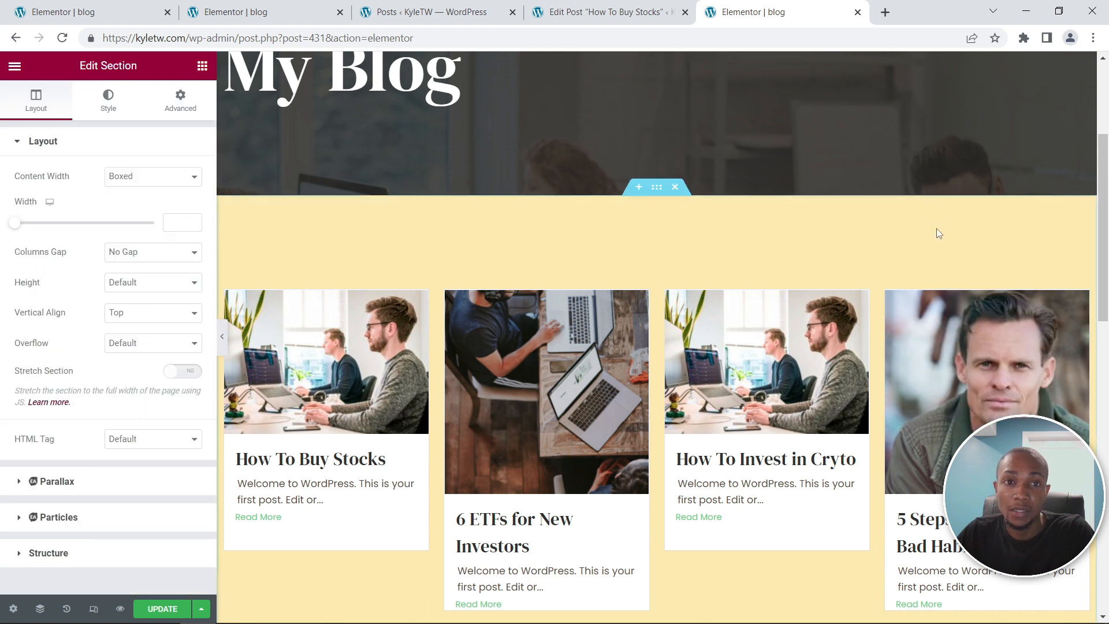
{"action": "left_click", "coordinate": [109, 110]}
{"action": "left_click", "coordinate": [193, 239]}
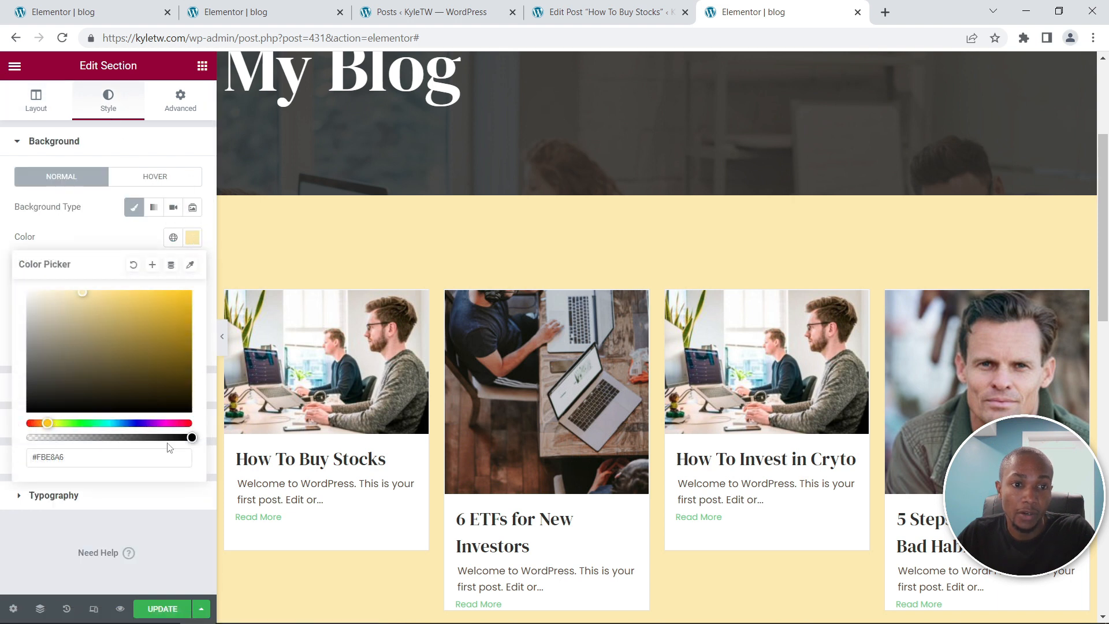
{"action": "left_click_drag", "start_coordinate": [191, 437], "coordinate": [151, 446]}
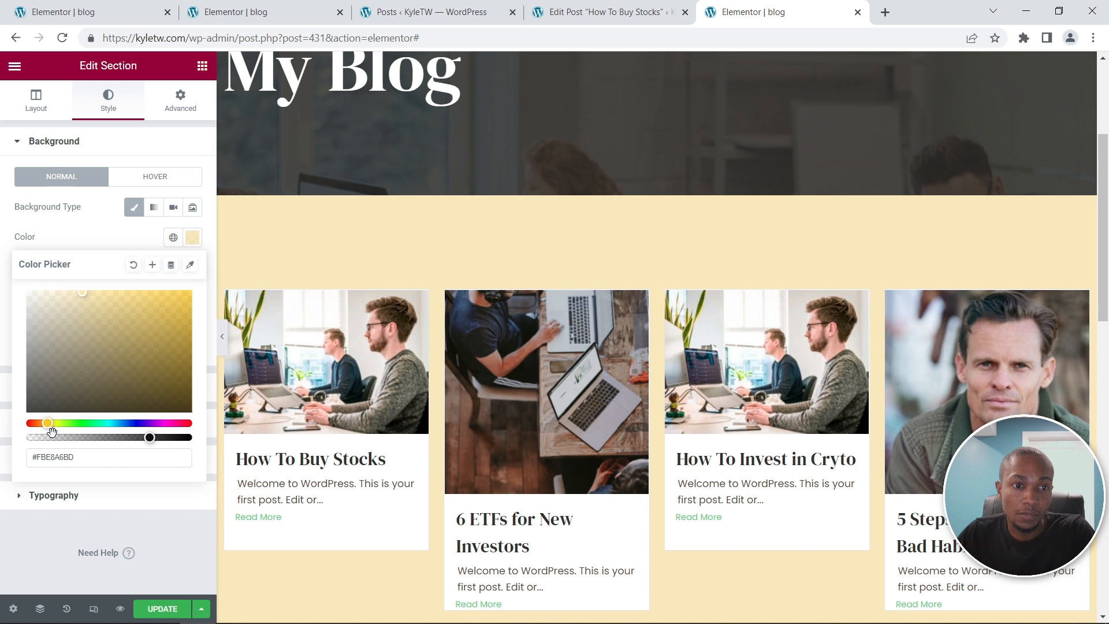
{"action": "left_click_drag", "start_coordinate": [46, 424], "coordinate": [102, 430]}
{"action": "left_click_drag", "start_coordinate": [112, 439], "coordinate": [26, 438]}
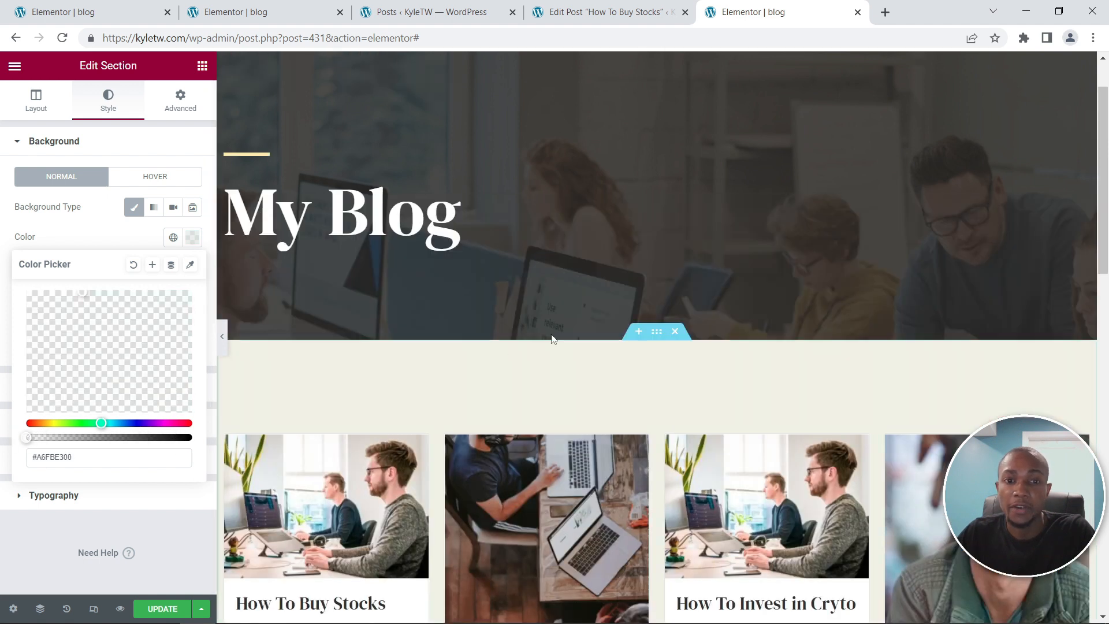
{"action": "scroll", "coordinate": [552, 338], "scroll_direction": "down", "scroll_amount": 6}
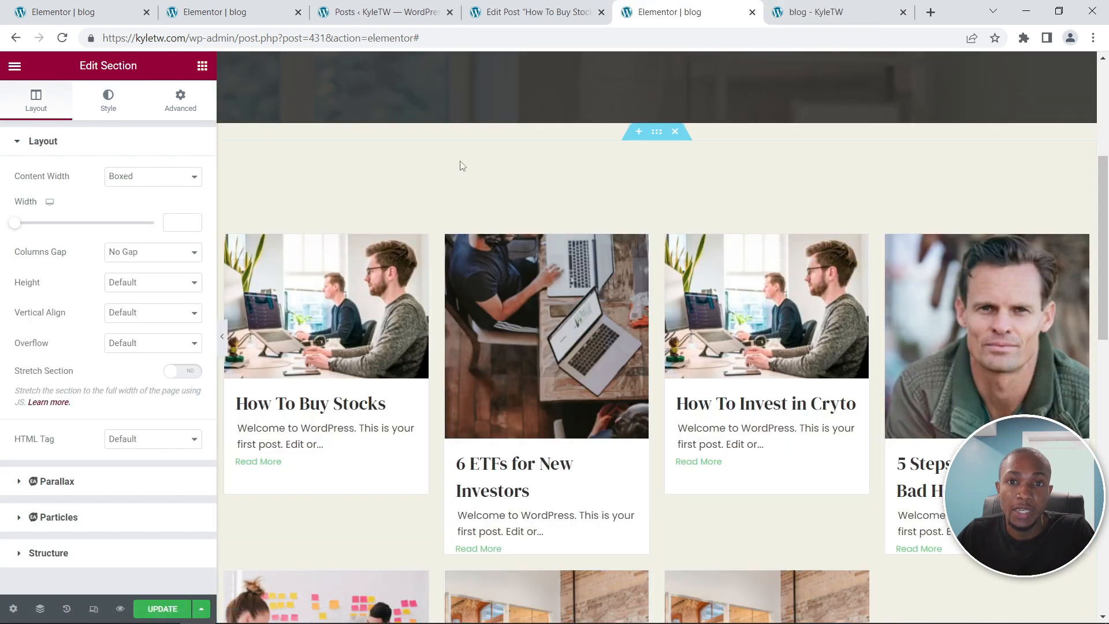
Give the section 10 px top and bottom margin and 10 px top padding, then update
{"action": "left_click", "coordinate": [180, 103]}
{"action": "double_click", "coordinate": [20, 194]}
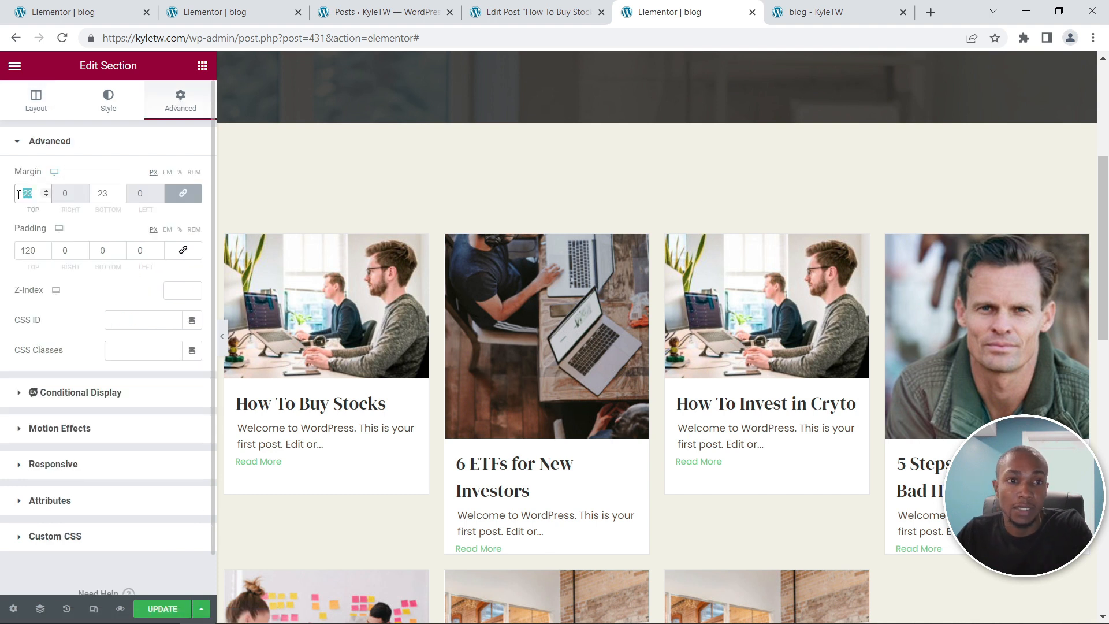
{"action": "type", "text": "0"}
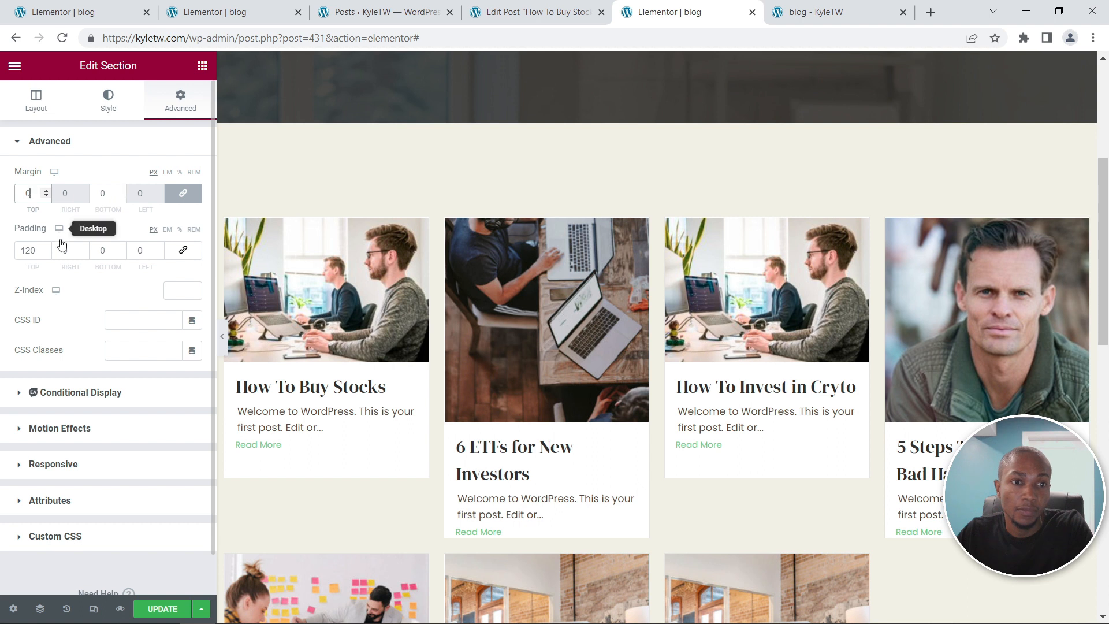
{"action": "left_click_drag", "start_coordinate": [37, 253], "coordinate": [23, 251]}
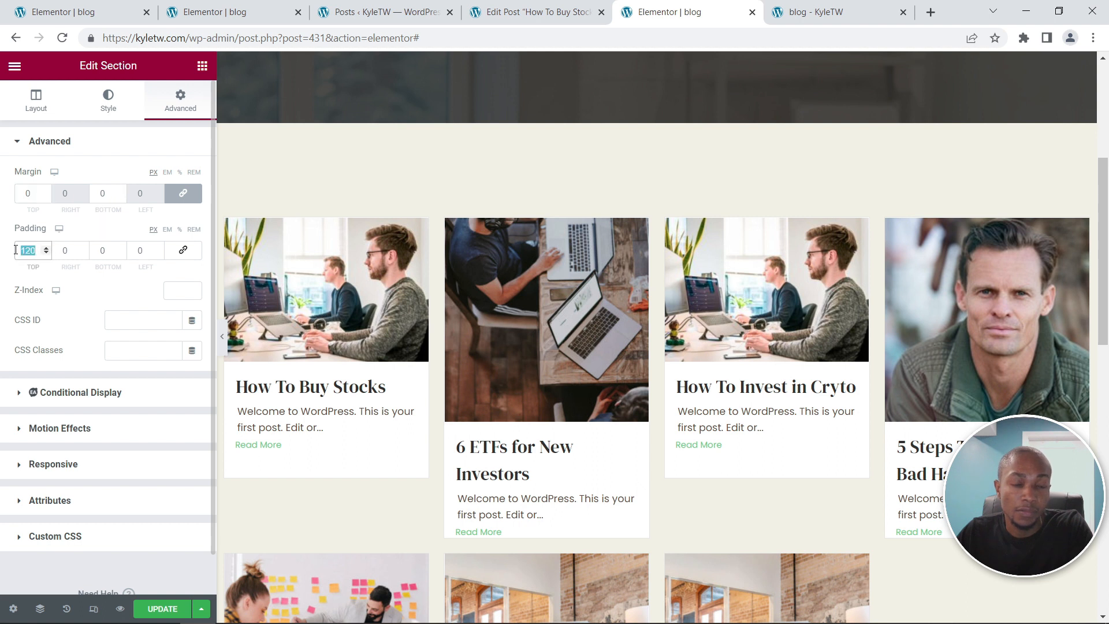
{"action": "left_click", "coordinate": [29, 193]}
{"action": "type", "text": "1"}
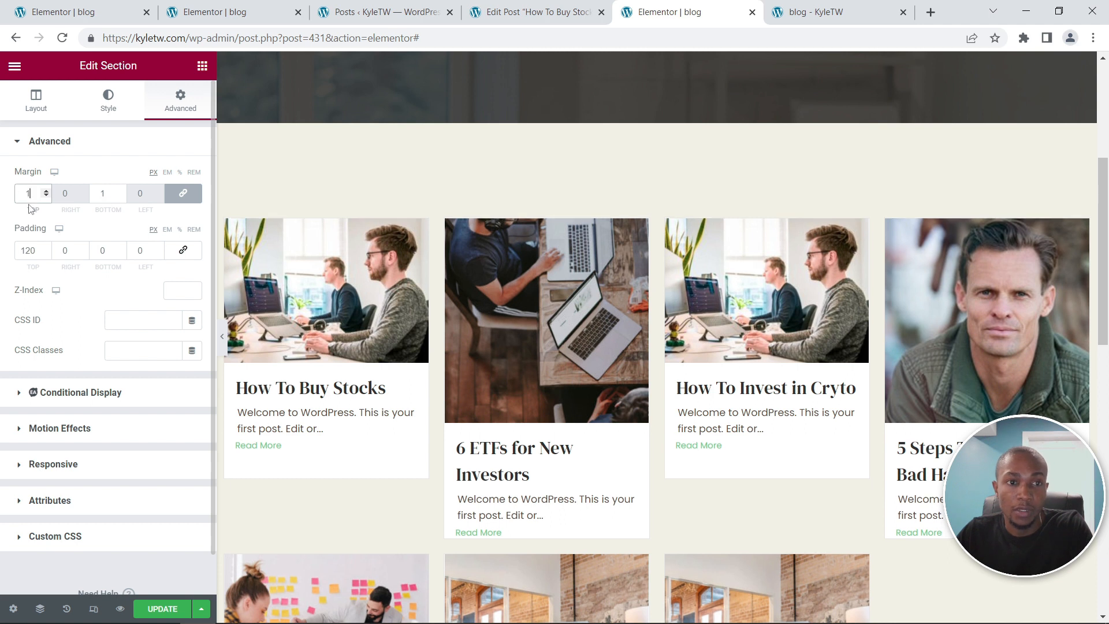
{"action": "type", "text": "0"}
{"action": "left_click_drag", "start_coordinate": [41, 250], "coordinate": [17, 255]}
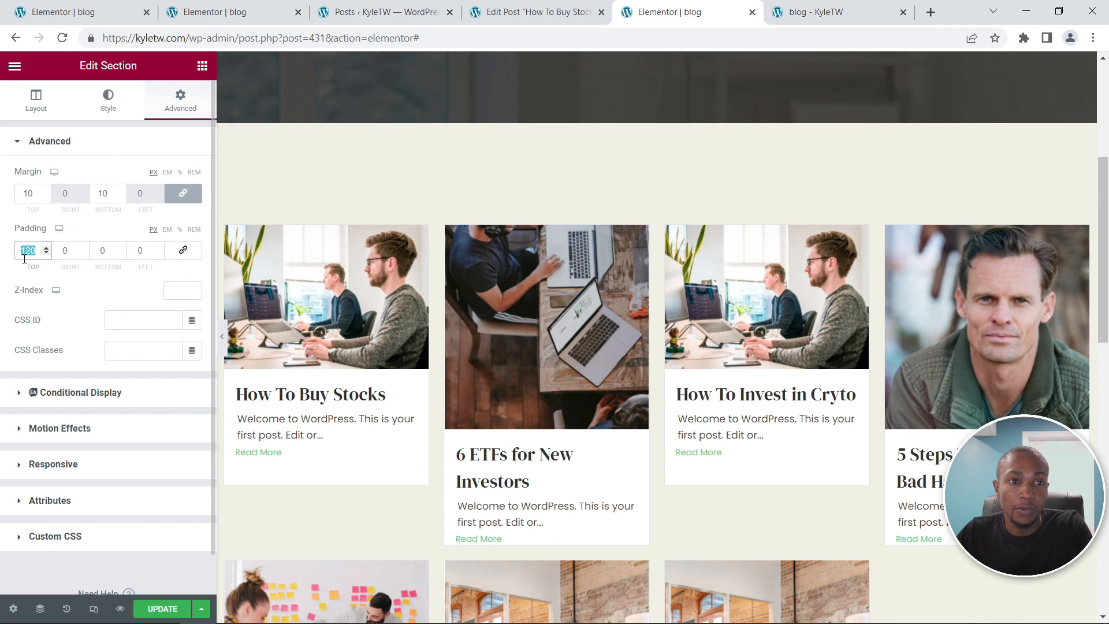
{"action": "type", "text": "10"}
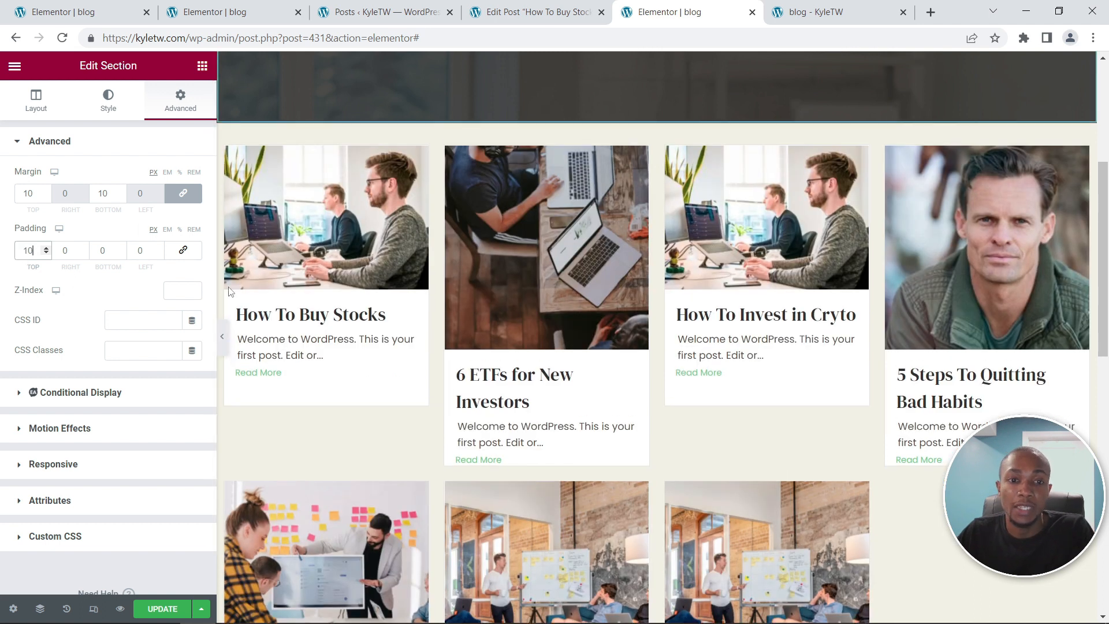
{"action": "left_click", "coordinate": [168, 611]}
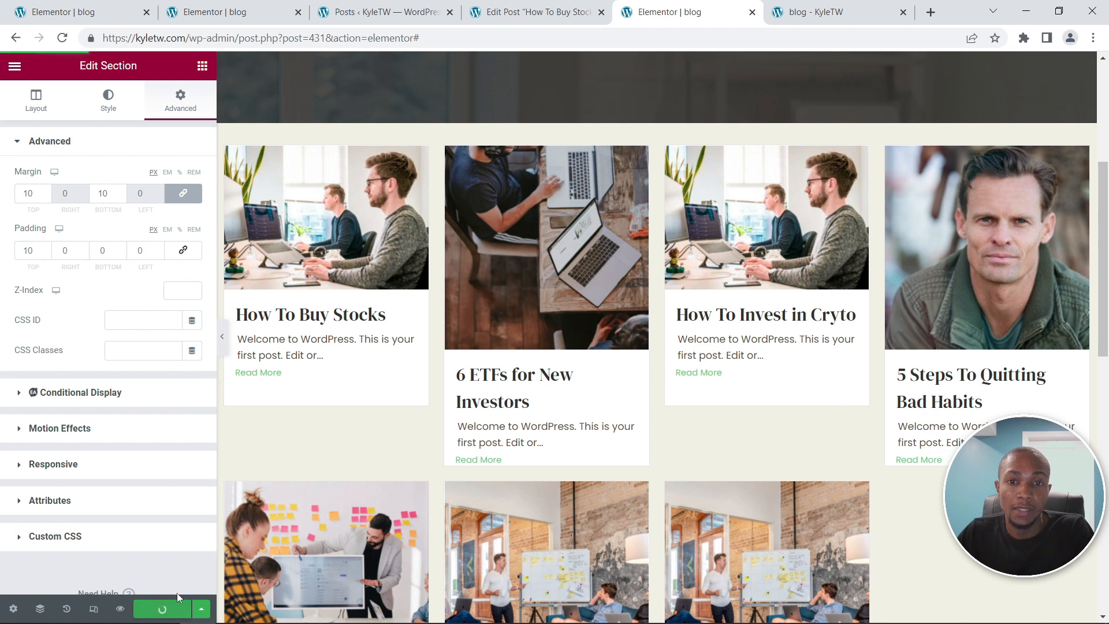
From the live blog page's admin bar, launch the Astra theme Customizer
{"action": "key", "text": "ctrl+Tab"}
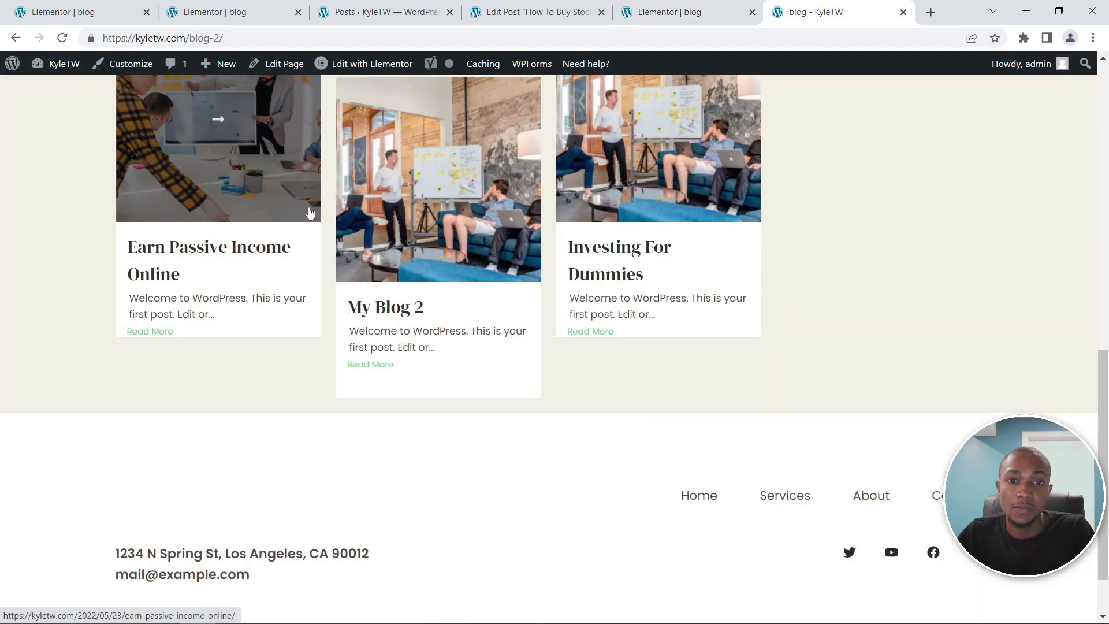
{"action": "scroll", "coordinate": [367, 242], "scroll_direction": "up", "scroll_amount": 7}
{"action": "scroll", "coordinate": [414, 237], "scroll_direction": "up", "scroll_amount": 4}
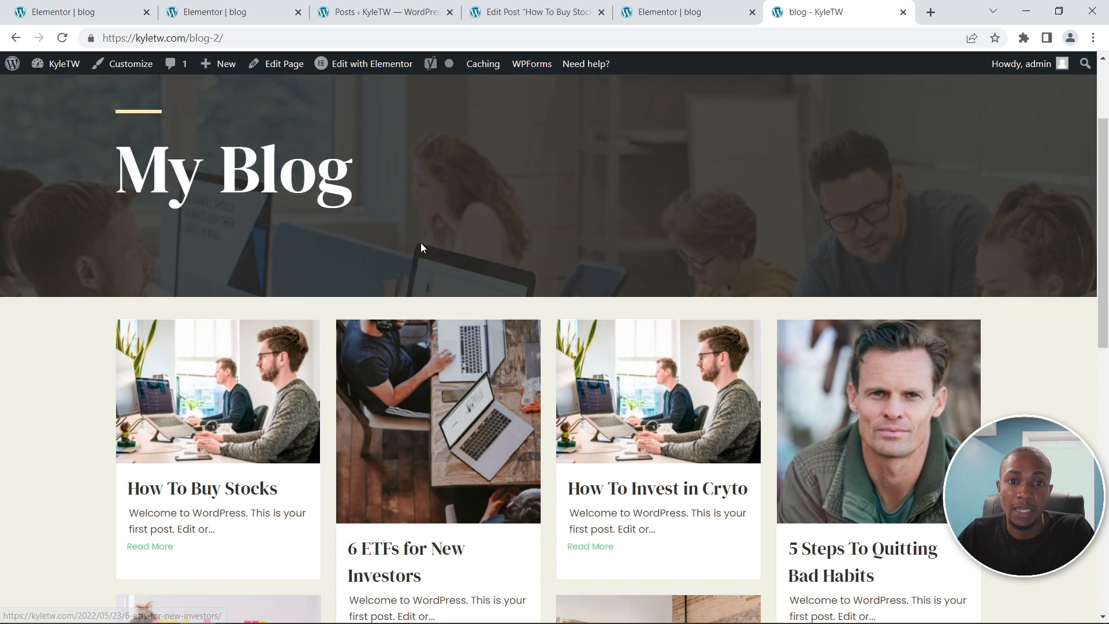
{"action": "scroll", "coordinate": [421, 248], "scroll_direction": "down", "scroll_amount": 6}
{"action": "scroll", "coordinate": [309, 279], "scroll_direction": "down", "scroll_amount": 4}
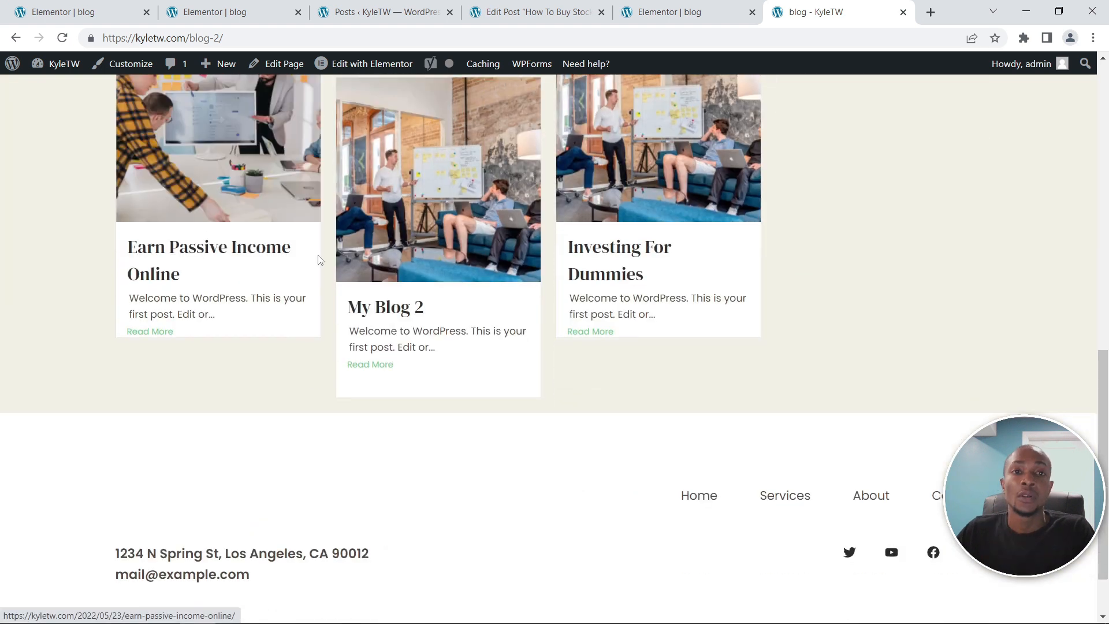
{"action": "scroll", "coordinate": [674, 118], "scroll_direction": "up", "scroll_amount": 10}
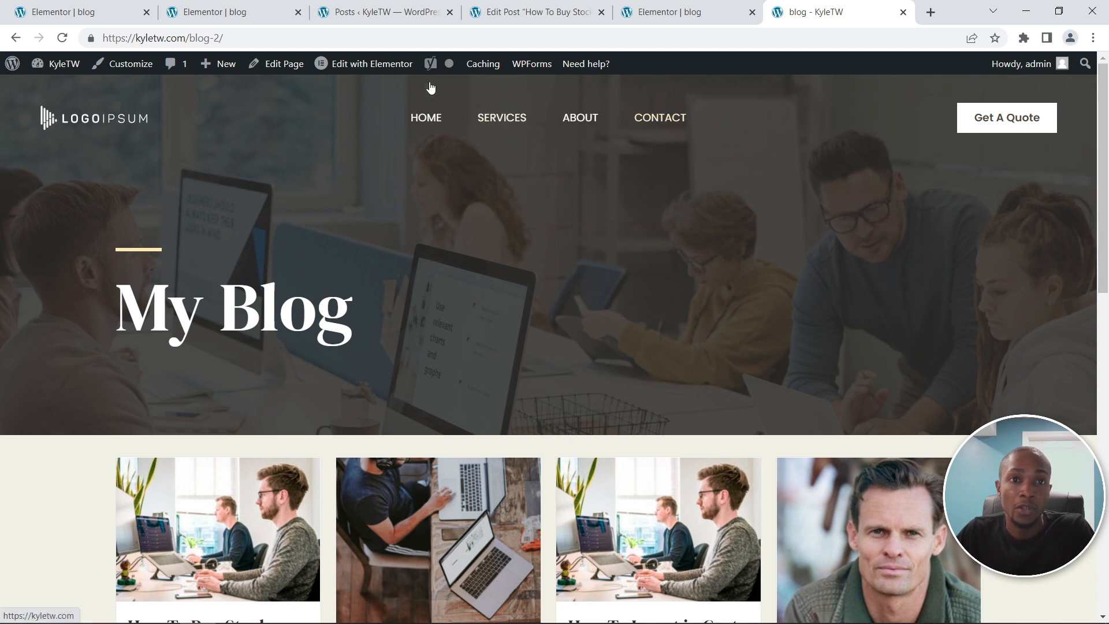
{"action": "left_click", "coordinate": [115, 70]}
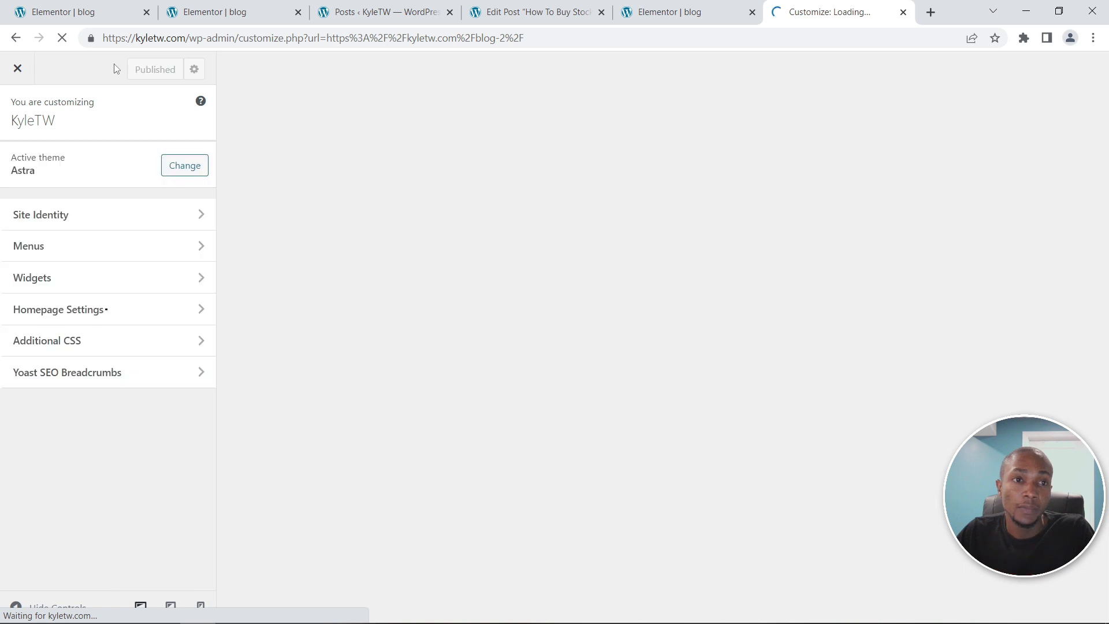
Add the blog page to the Navigation menu and publish it
{"action": "left_click", "coordinate": [55, 257]}
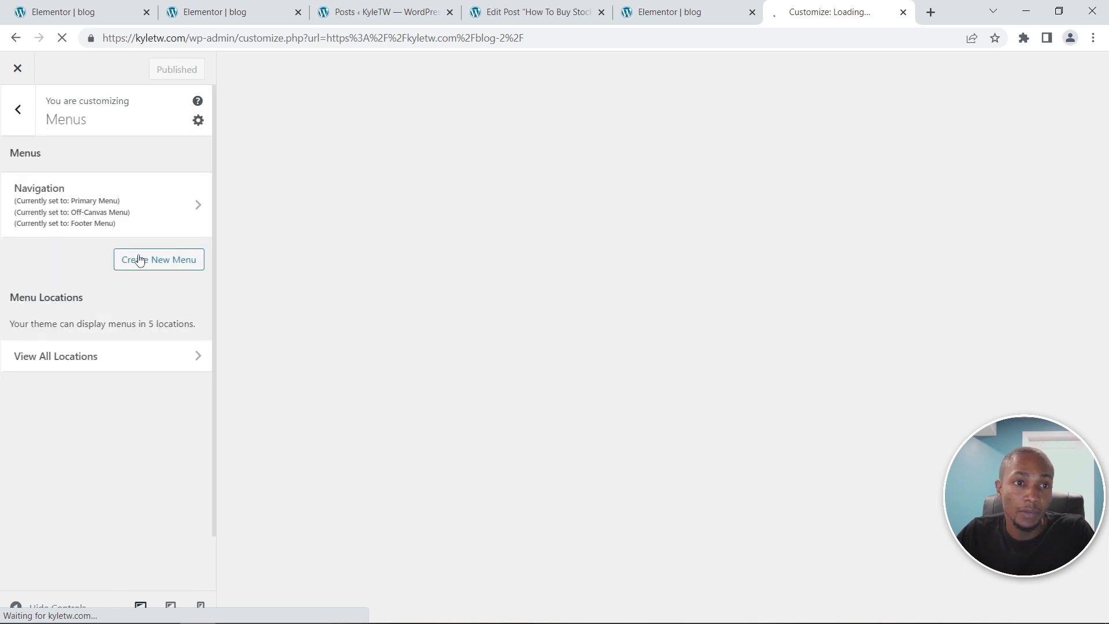
{"action": "left_click", "coordinate": [186, 212]}
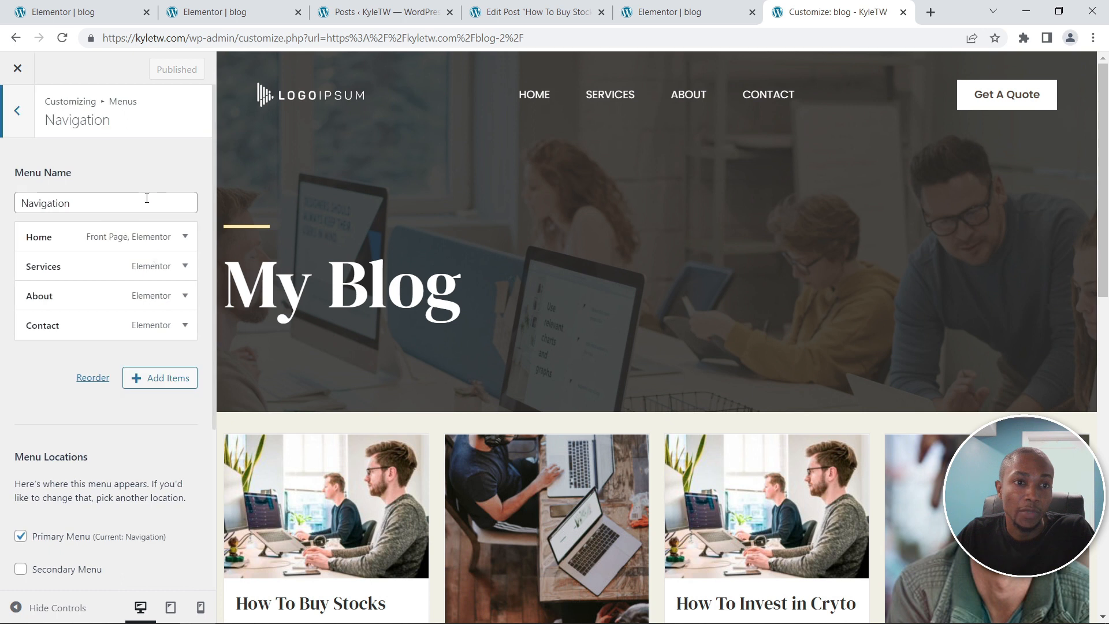
{"action": "left_click", "coordinate": [162, 379]}
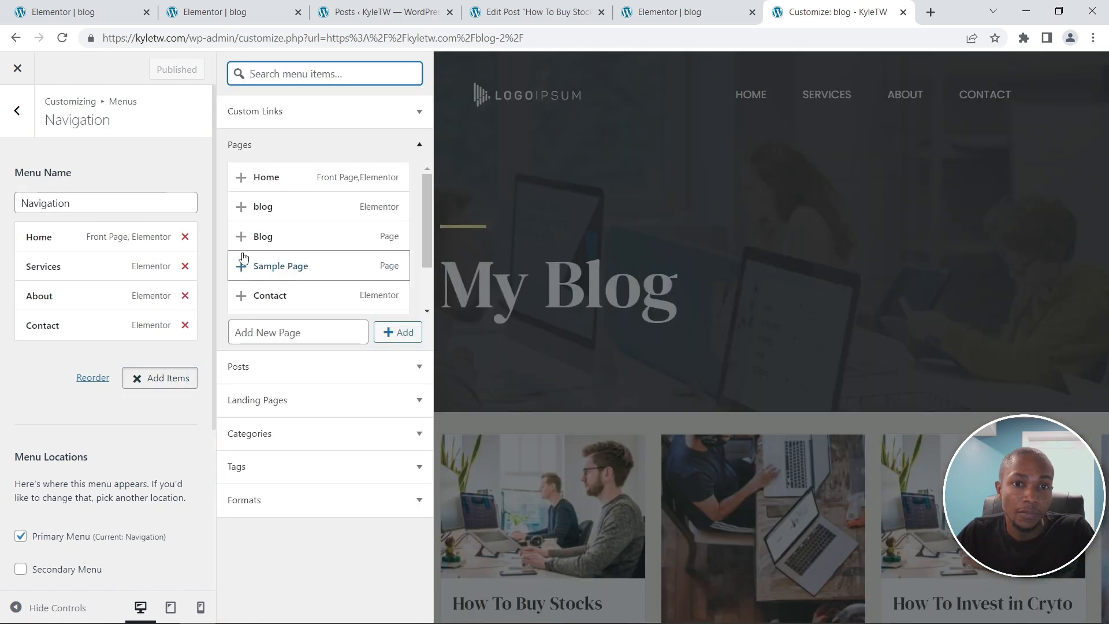
{"action": "left_click", "coordinate": [280, 212]}
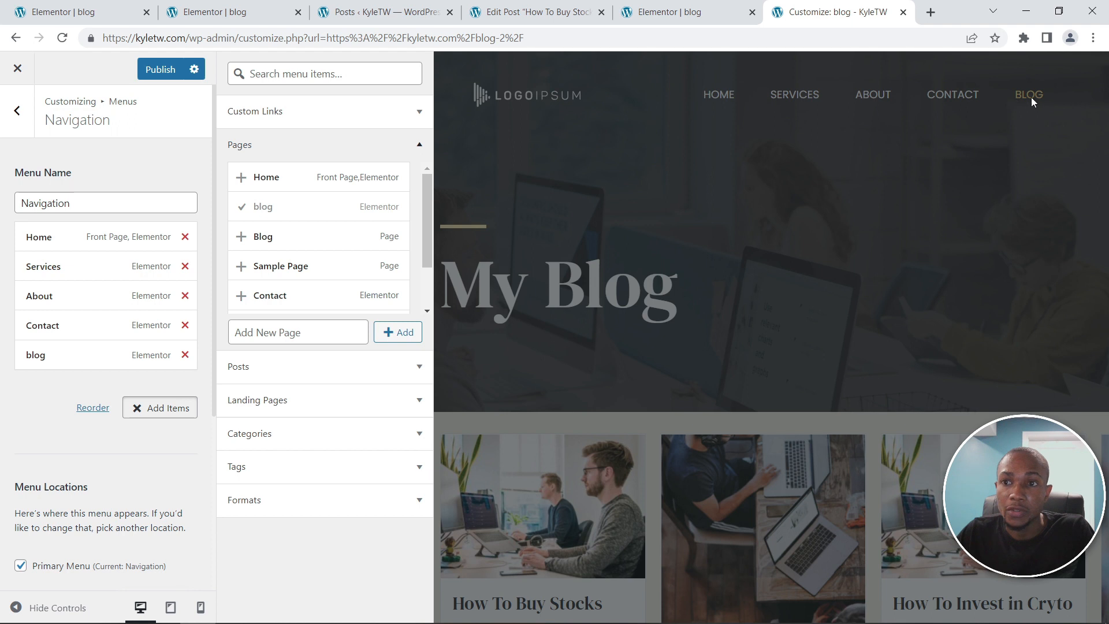
{"action": "left_click", "coordinate": [160, 70]}
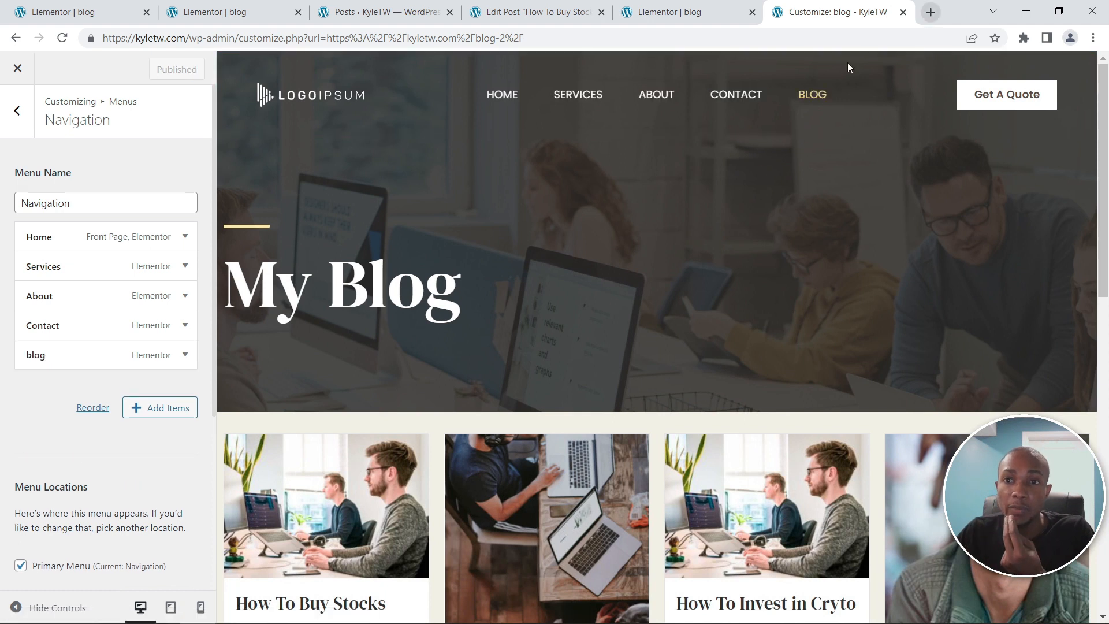
Open the new BLOG menu link in a new tab and view the live page
{"action": "right_click", "coordinate": [811, 98]}
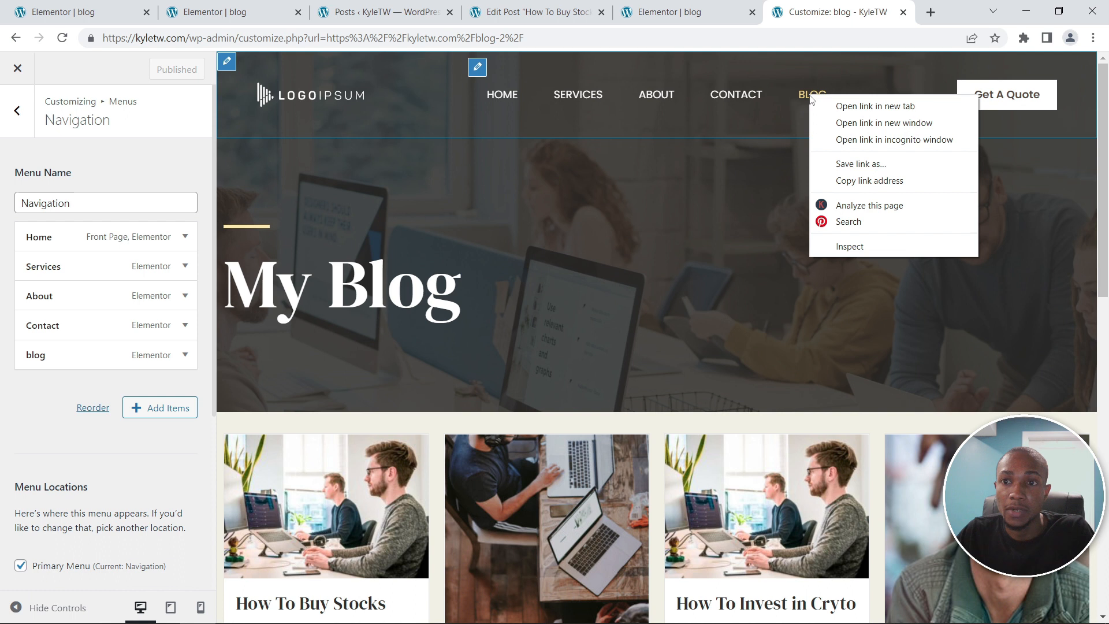
{"action": "left_click", "coordinate": [858, 106]}
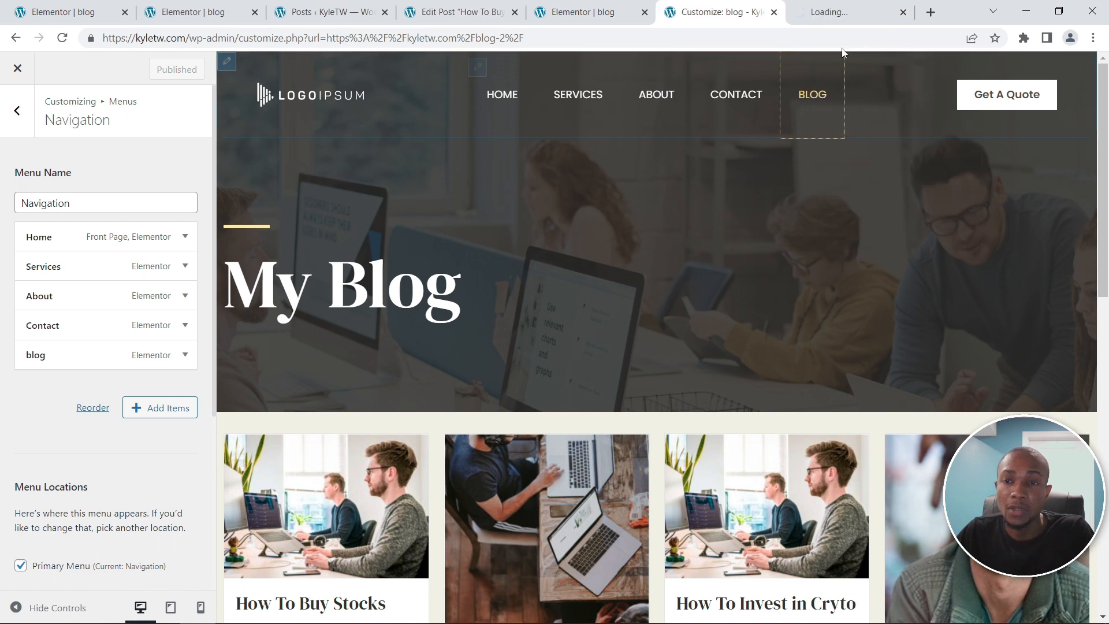
{"action": "left_click", "coordinate": [844, 16]}
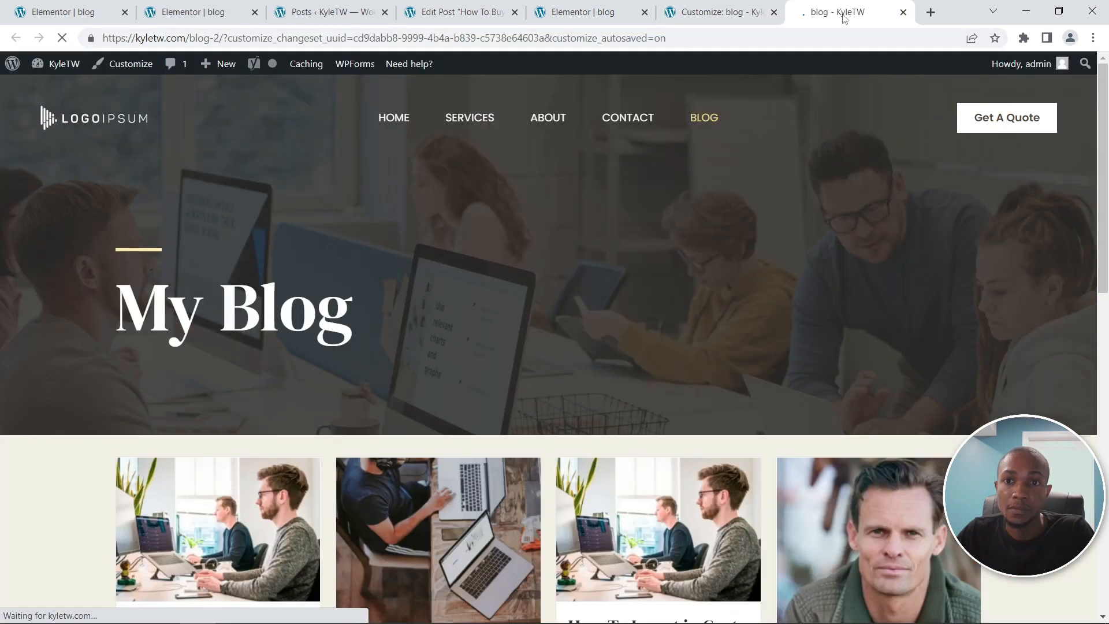
{"action": "mouse_move", "coordinate": [11, 67]}
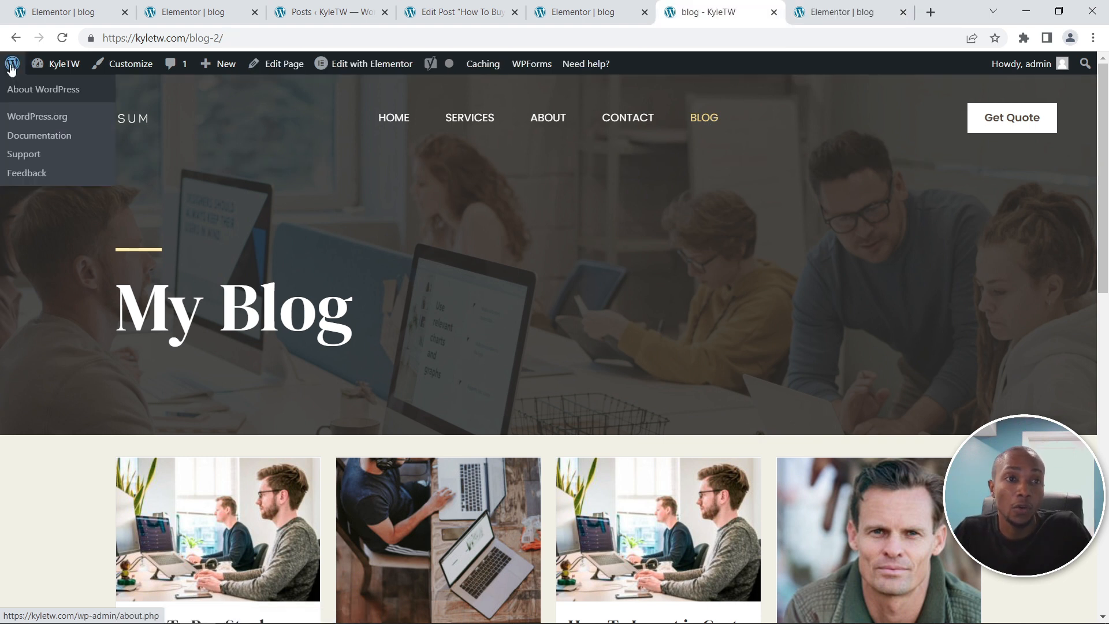
Search plugins for 'updraft', then install and activate UpdraftPlus WordPress Backup Plugin
{"action": "left_click", "coordinate": [12, 66]}
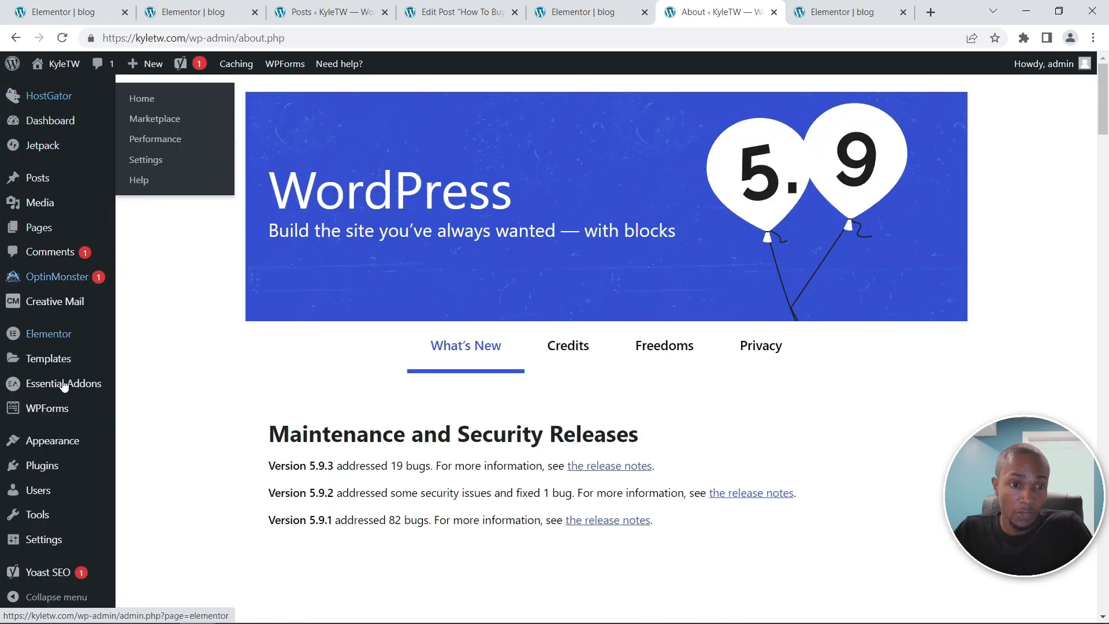
{"action": "left_click", "coordinate": [40, 469]}
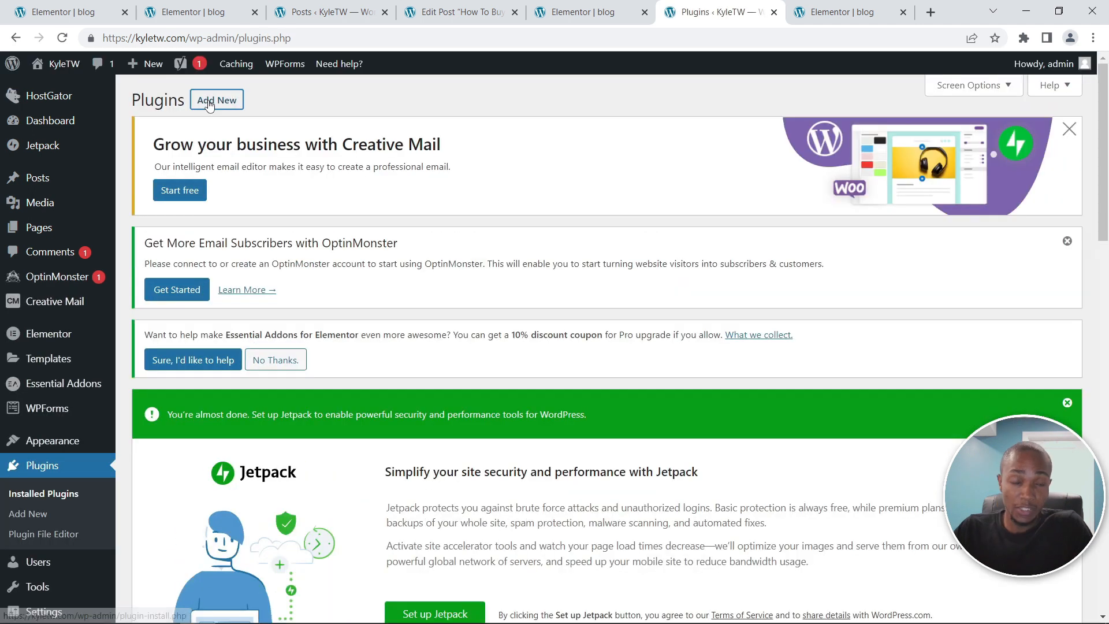
{"action": "left_click", "coordinate": [210, 102]}
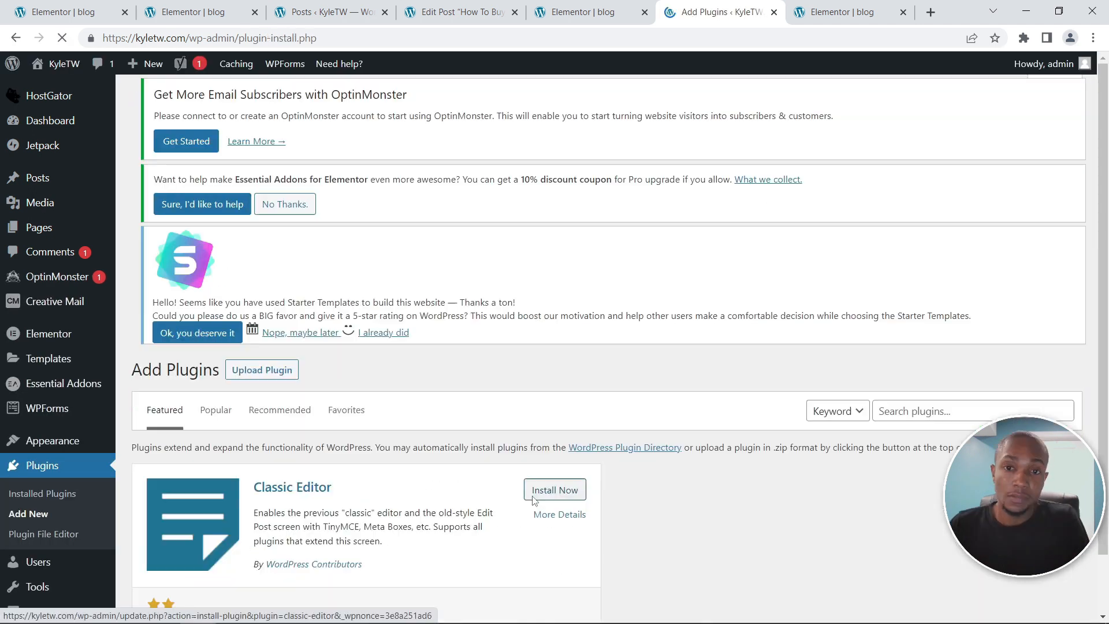
{"action": "left_click", "coordinate": [934, 396]}
{"action": "type", "text": "up"}
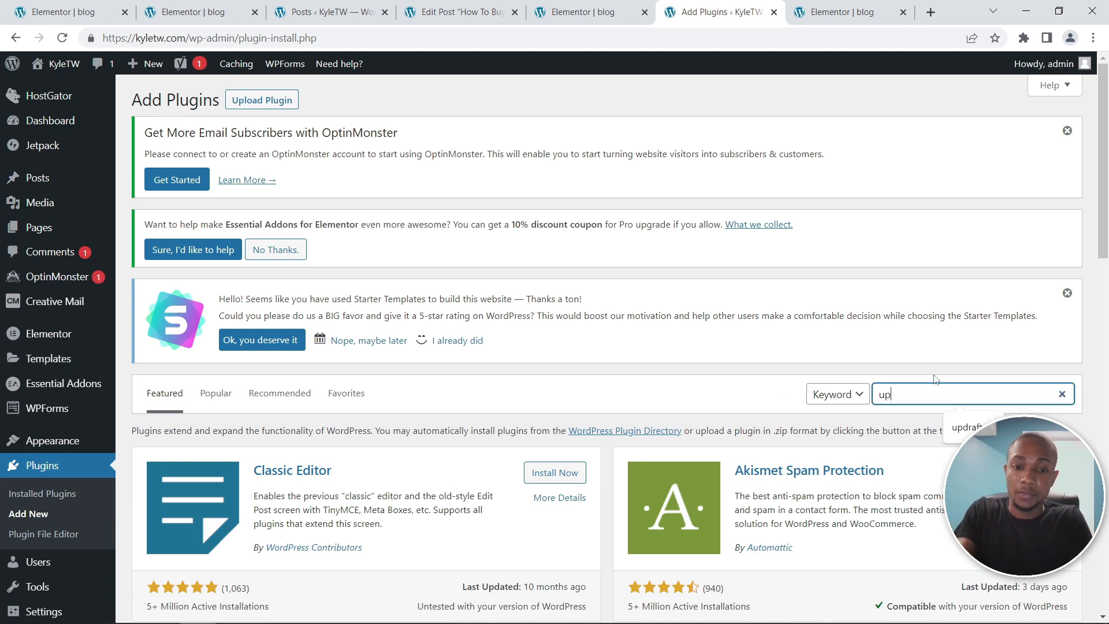
{"action": "type", "text": "draft"}
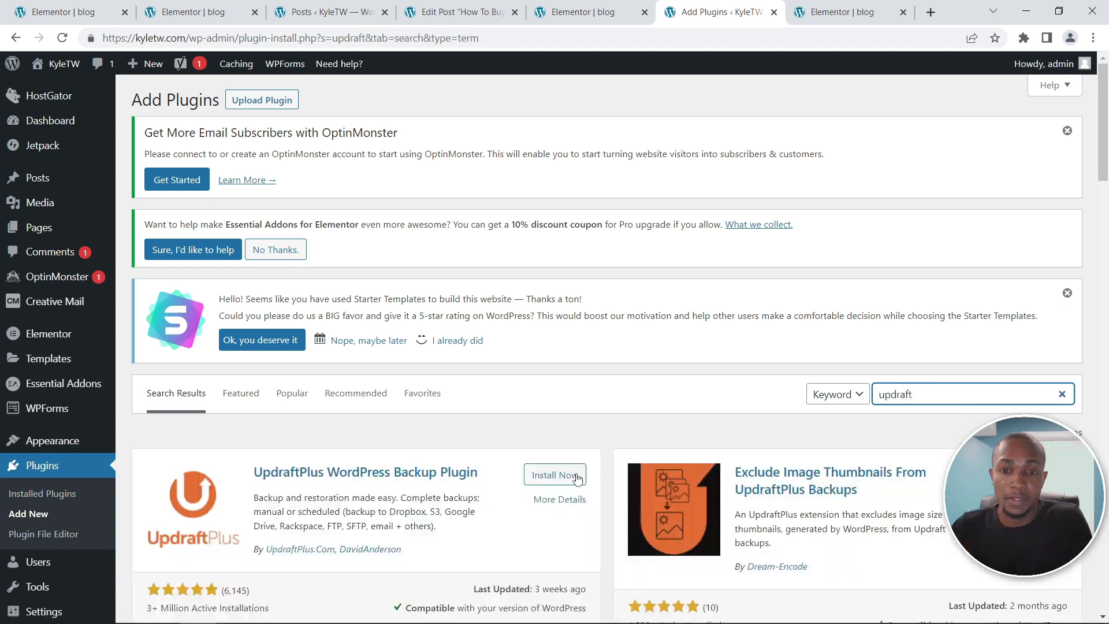
{"action": "left_click", "coordinate": [554, 475]}
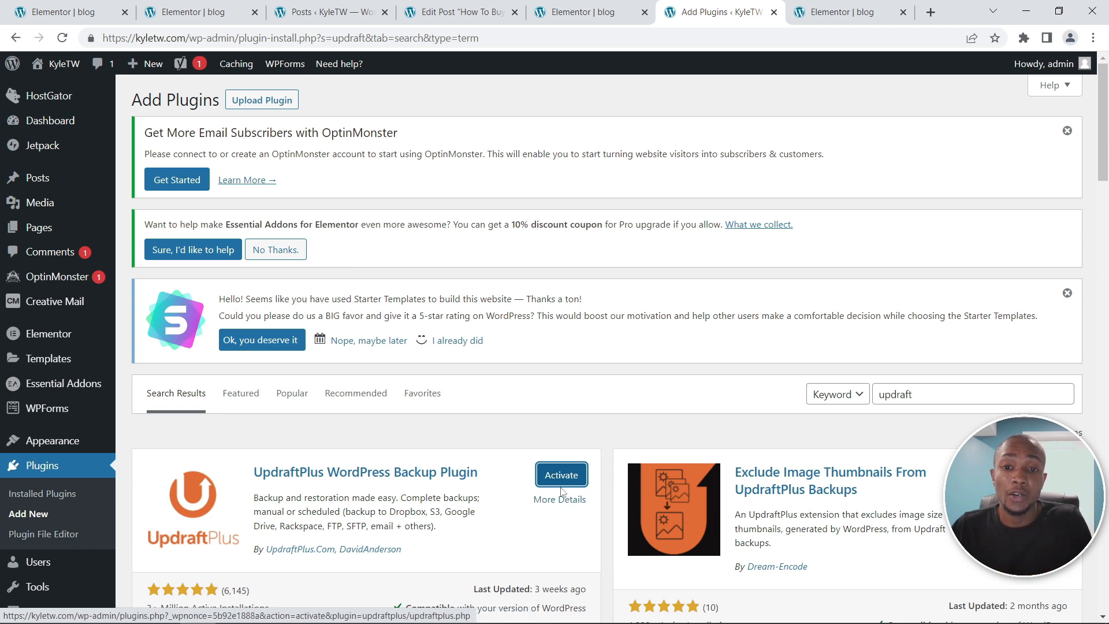
{"action": "left_click", "coordinate": [560, 480]}
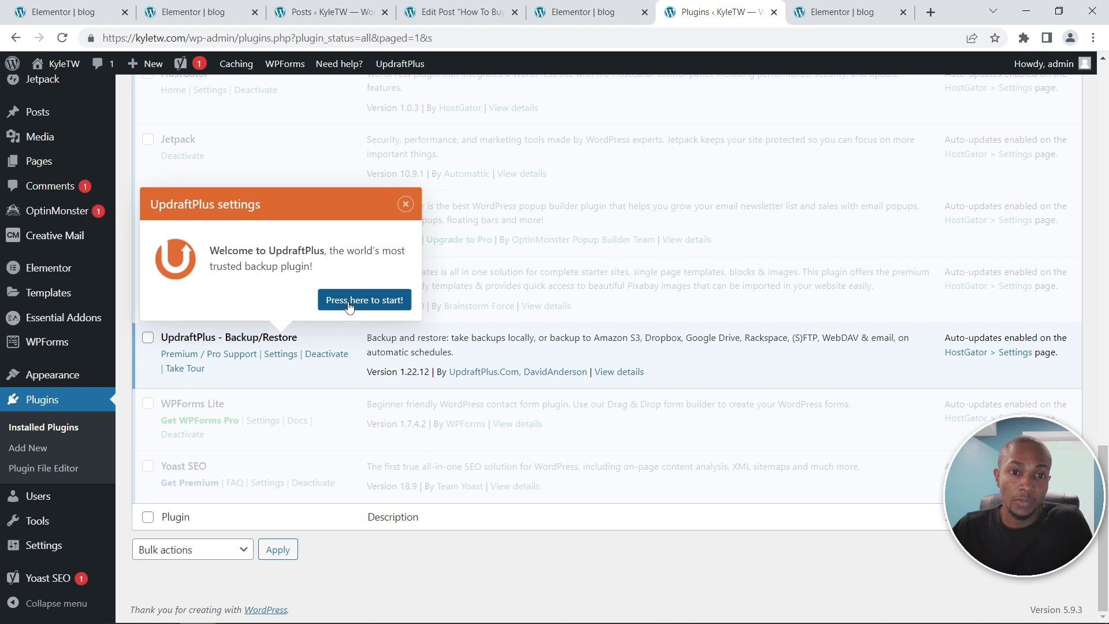
Open the UpdraftPlus Settings tab, dismissing the first-backup tour
{"action": "left_click", "coordinate": [281, 356]}
{"action": "left_click", "coordinate": [281, 355]}
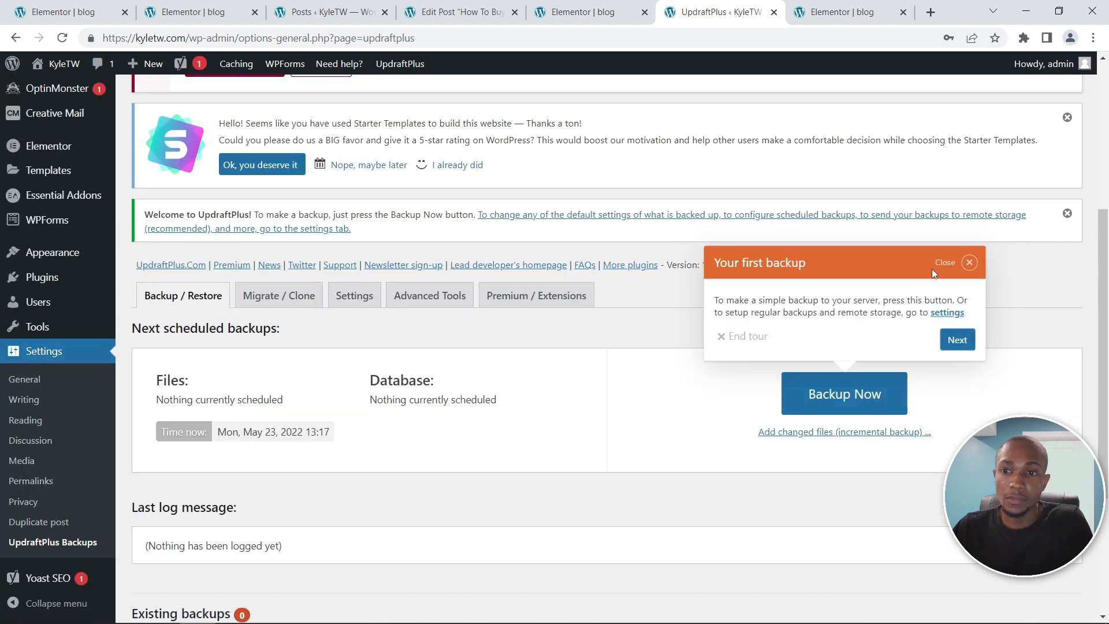
{"action": "left_click", "coordinate": [966, 263]}
{"action": "left_click", "coordinate": [356, 296]}
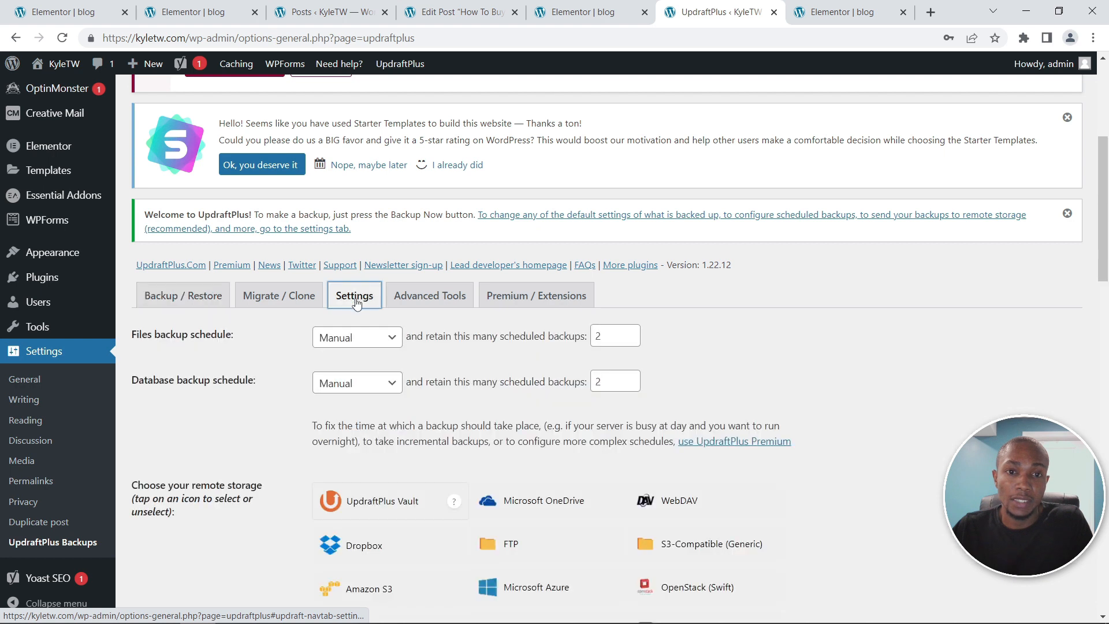
Schedule file and database backups monthly, retaining 12 backups each
{"action": "left_click", "coordinate": [390, 338]}
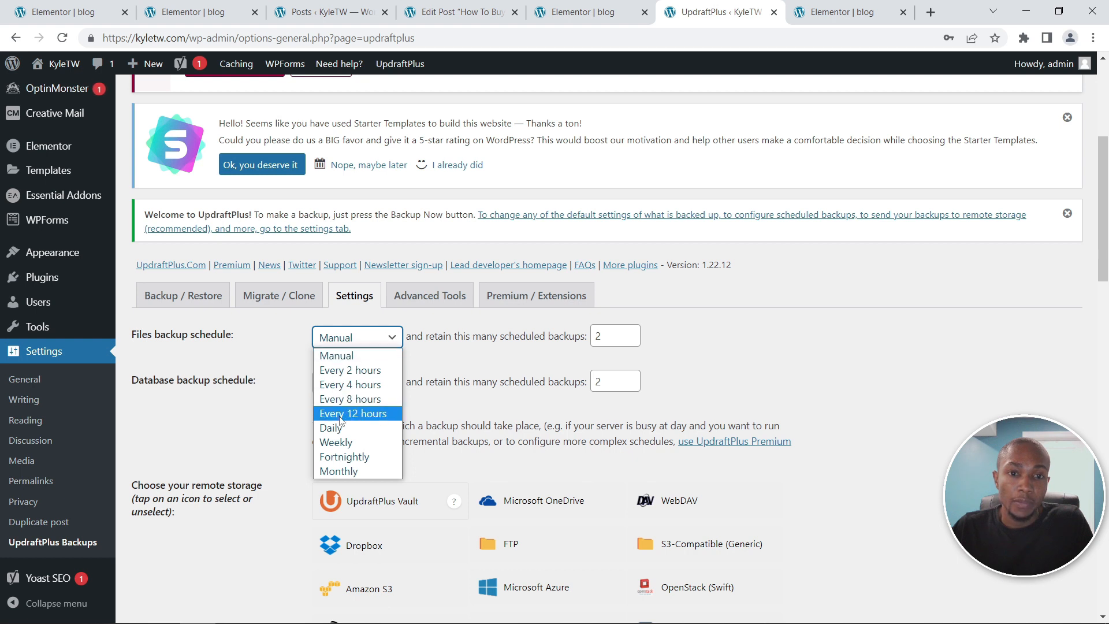
{"action": "left_click", "coordinate": [342, 472]}
{"action": "left_click_drag", "start_coordinate": [606, 335], "coordinate": [592, 334]}
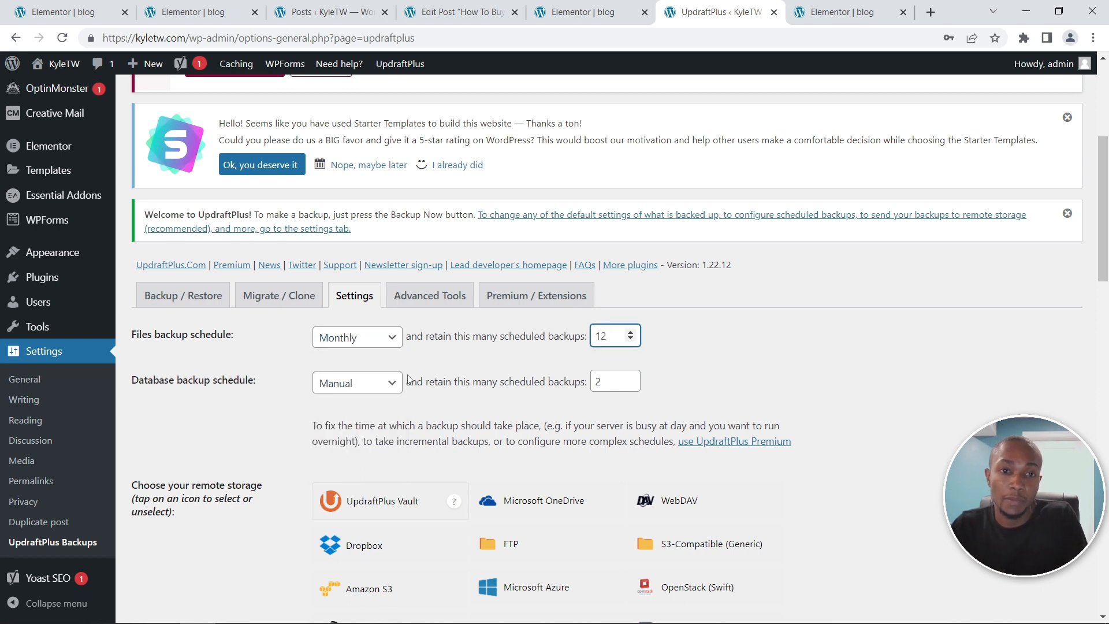
{"action": "left_click", "coordinate": [388, 384]}
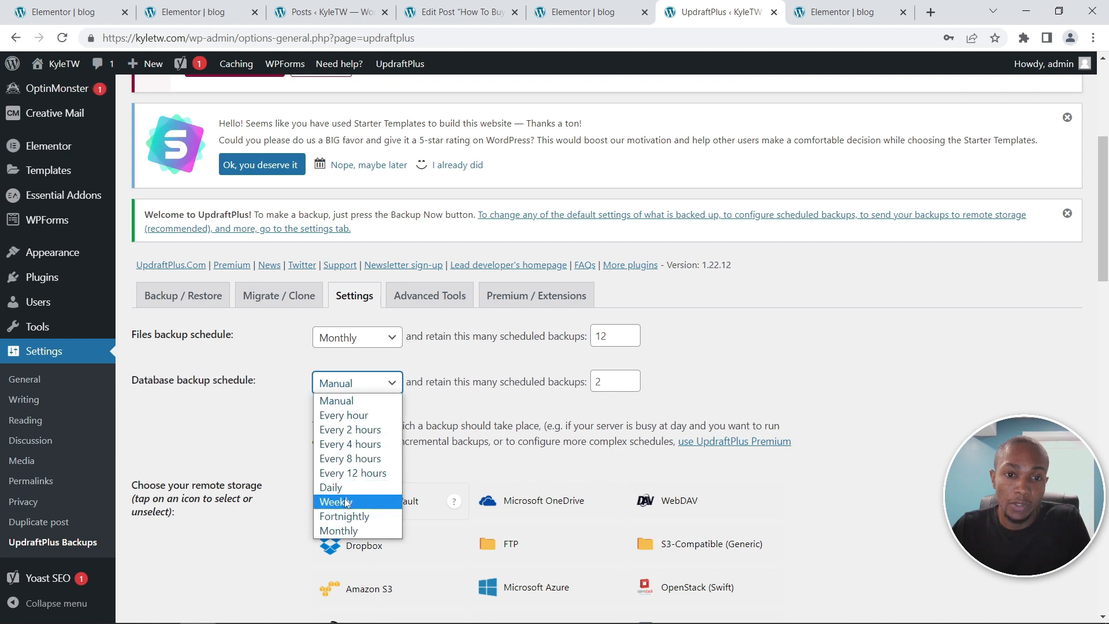
{"action": "left_click", "coordinate": [347, 530]}
{"action": "left_click_drag", "start_coordinate": [627, 381], "coordinate": [594, 381]}
{"action": "type", "text": "12"}
{"action": "left_click", "coordinate": [696, 366]}
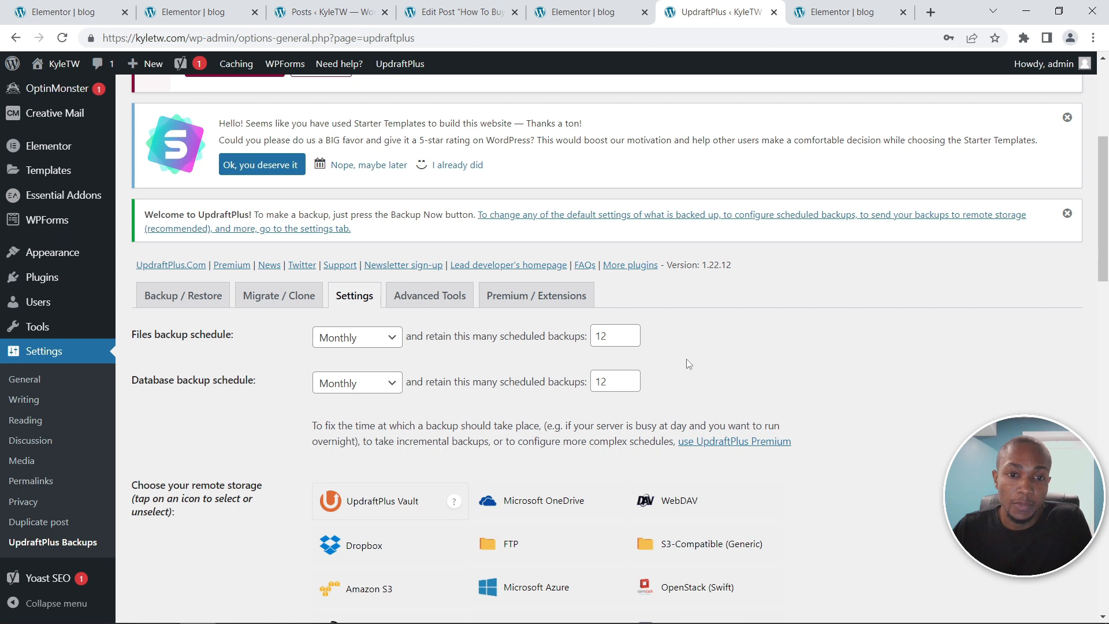
{"action": "scroll", "coordinate": [690, 364], "scroll_direction": "down", "scroll_amount": 3}
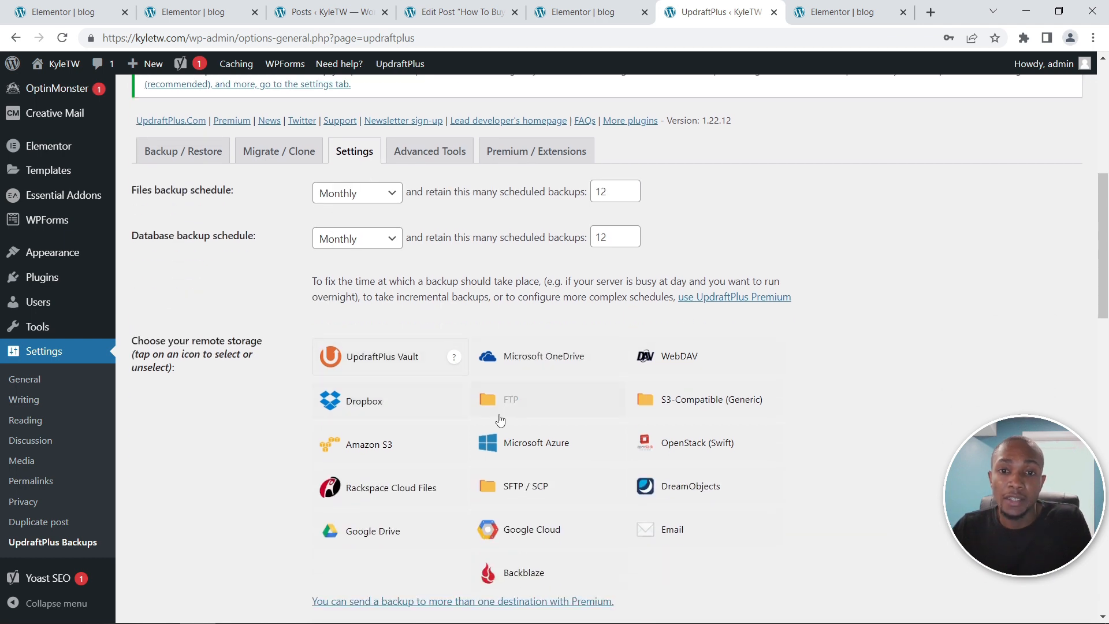
{"action": "scroll", "coordinate": [525, 409], "scroll_direction": "down", "scroll_amount": 1}
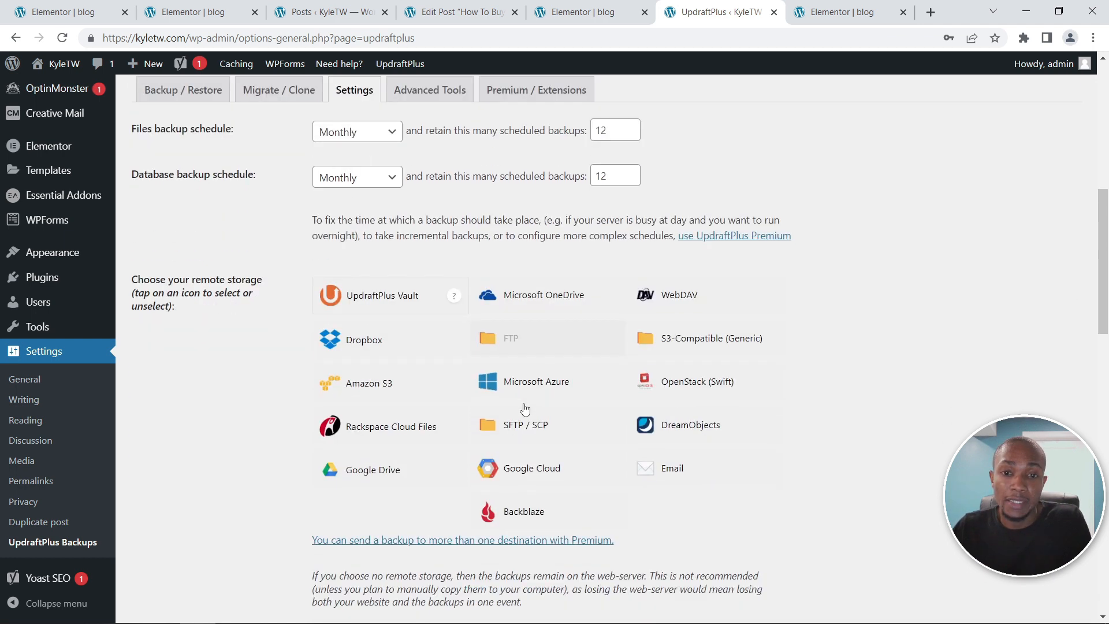
Choose Google Drive as remote storage and sign in with Google, picking the account to authorize
{"action": "left_click", "coordinate": [379, 469]}
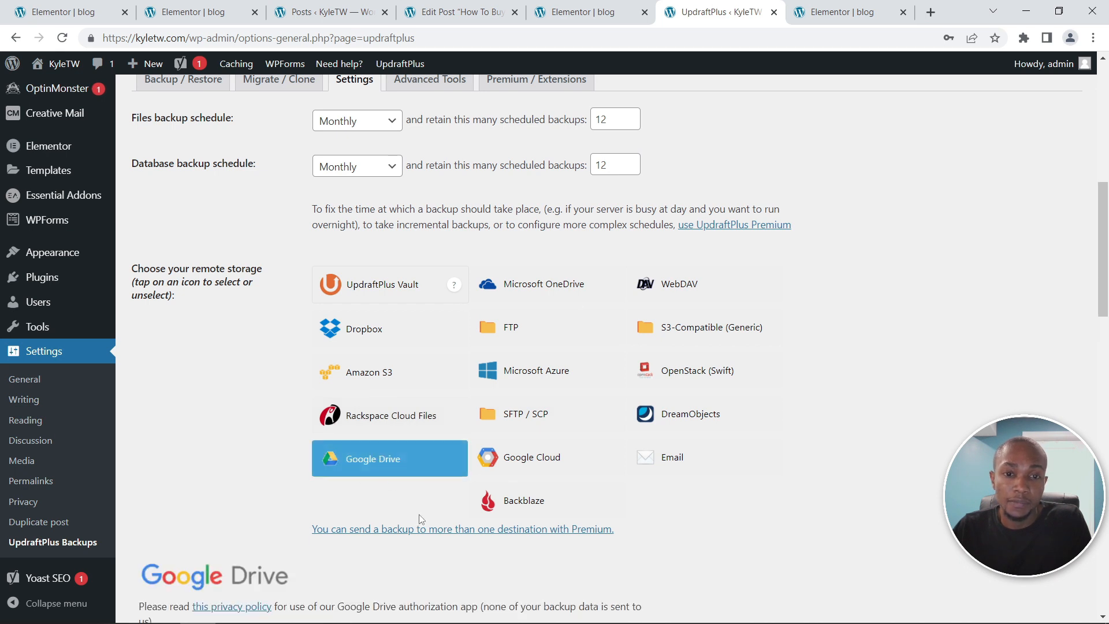
{"action": "scroll", "coordinate": [434, 498], "scroll_direction": "down", "scroll_amount": 3}
{"action": "scroll", "coordinate": [434, 485], "scroll_direction": "down", "scroll_amount": 4}
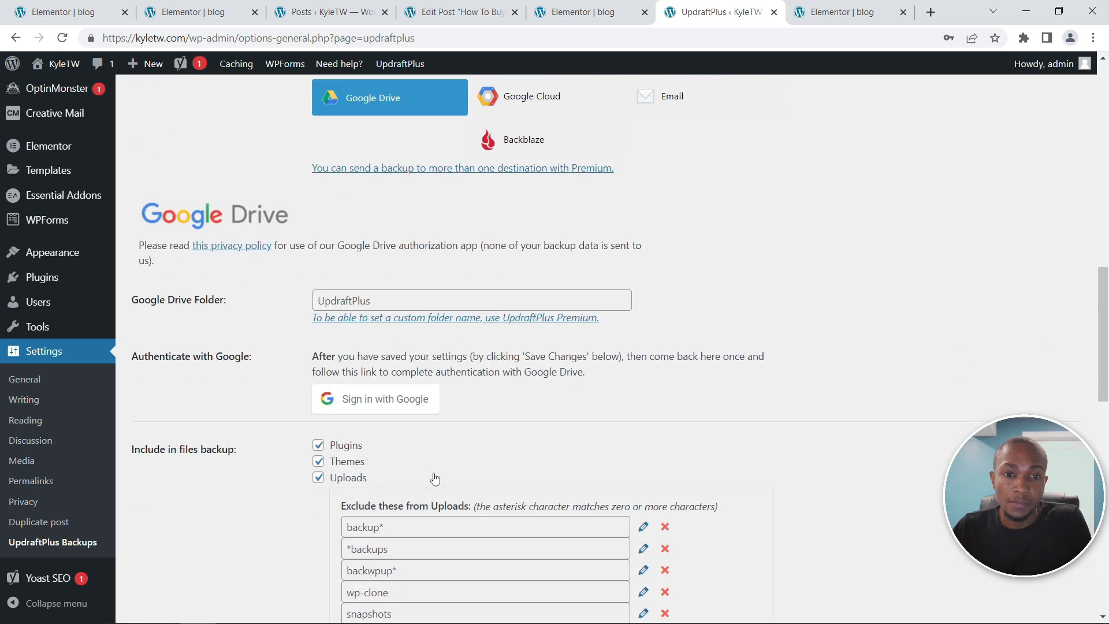
{"action": "left_click", "coordinate": [385, 263]}
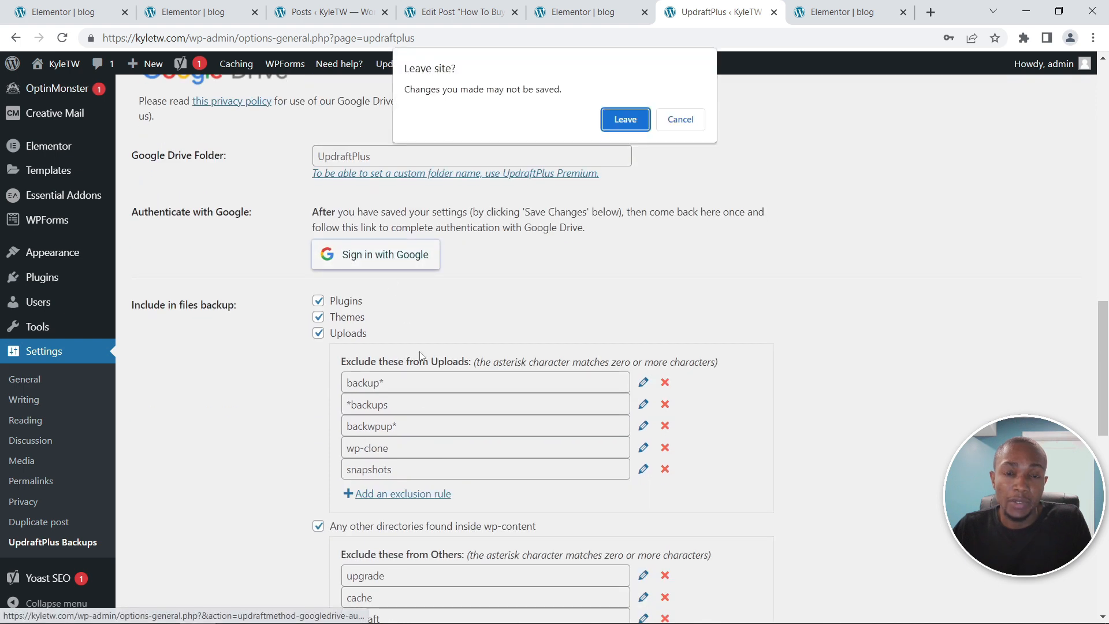
{"action": "left_click", "coordinate": [626, 124]}
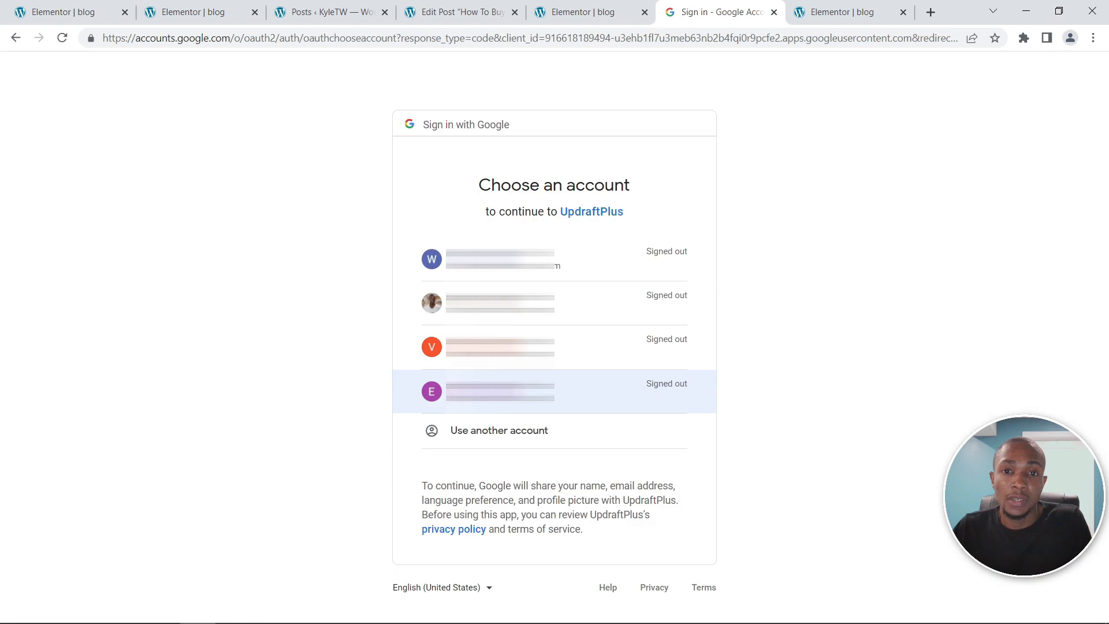
{"action": "left_click", "coordinate": [507, 260]}
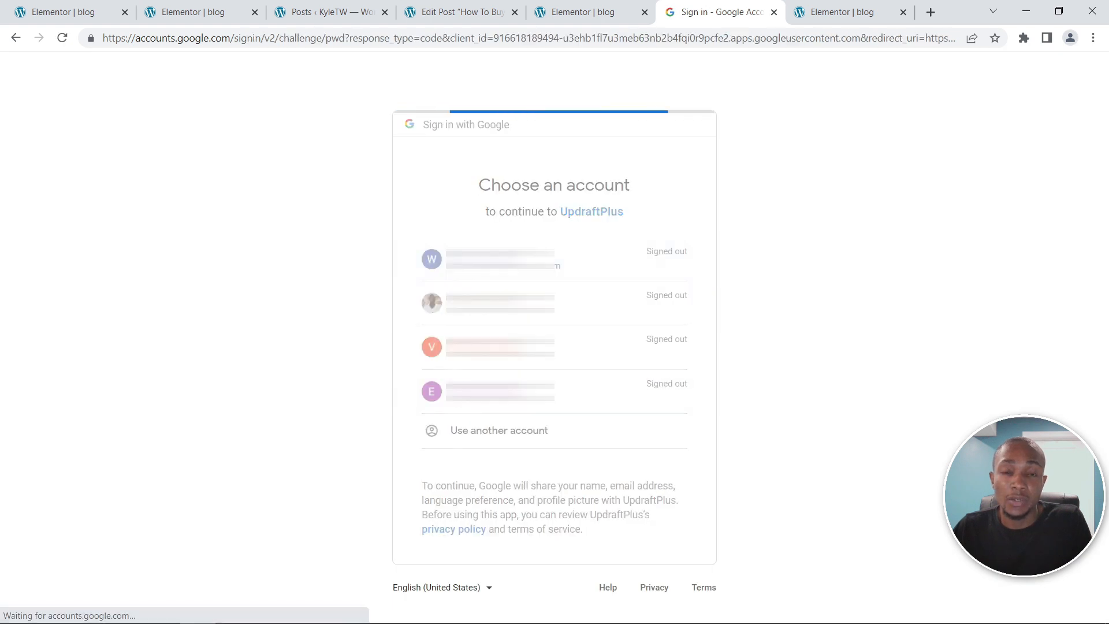